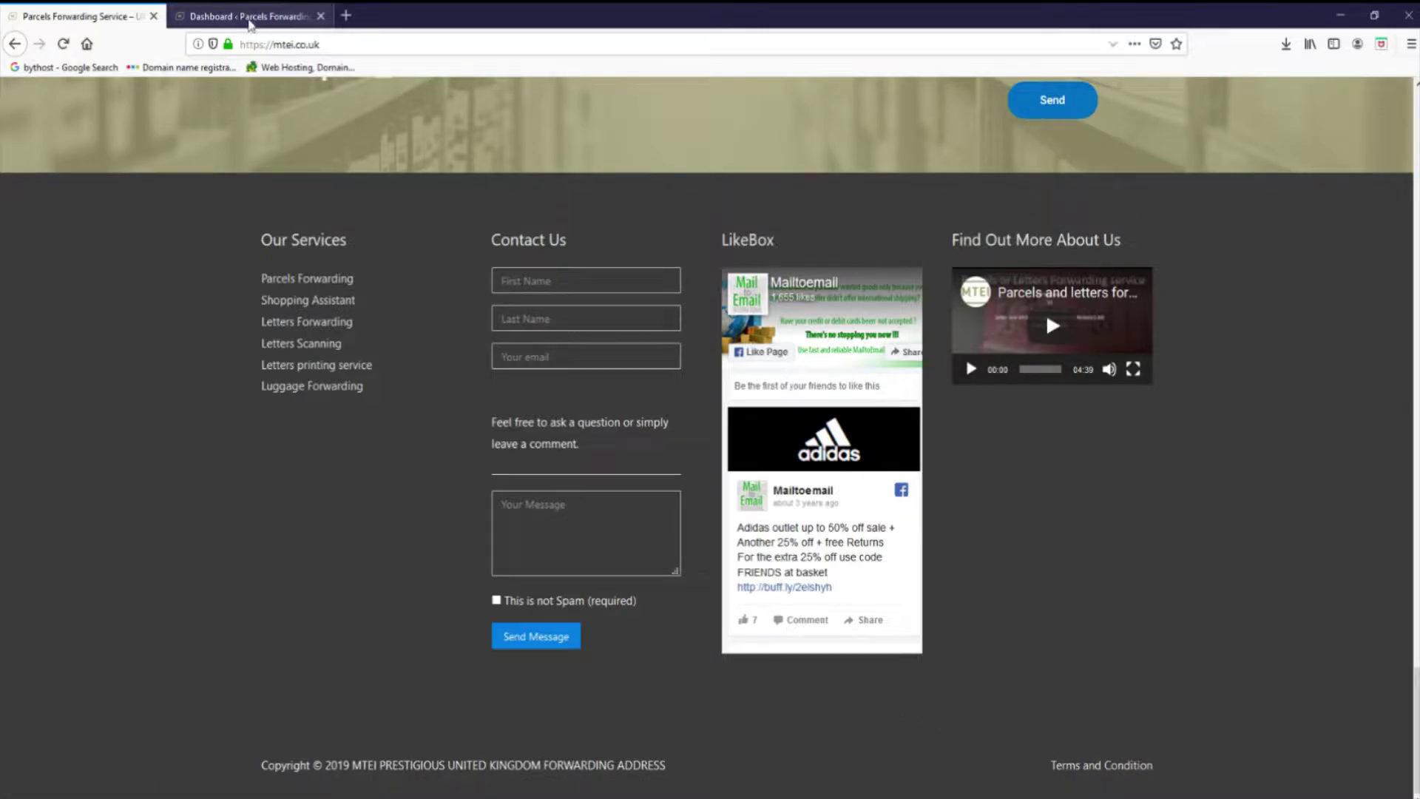
- Open the Footer Bar settings in the site customizer from the WordPress dashboard and bring the site's footer into view
click(249, 18)
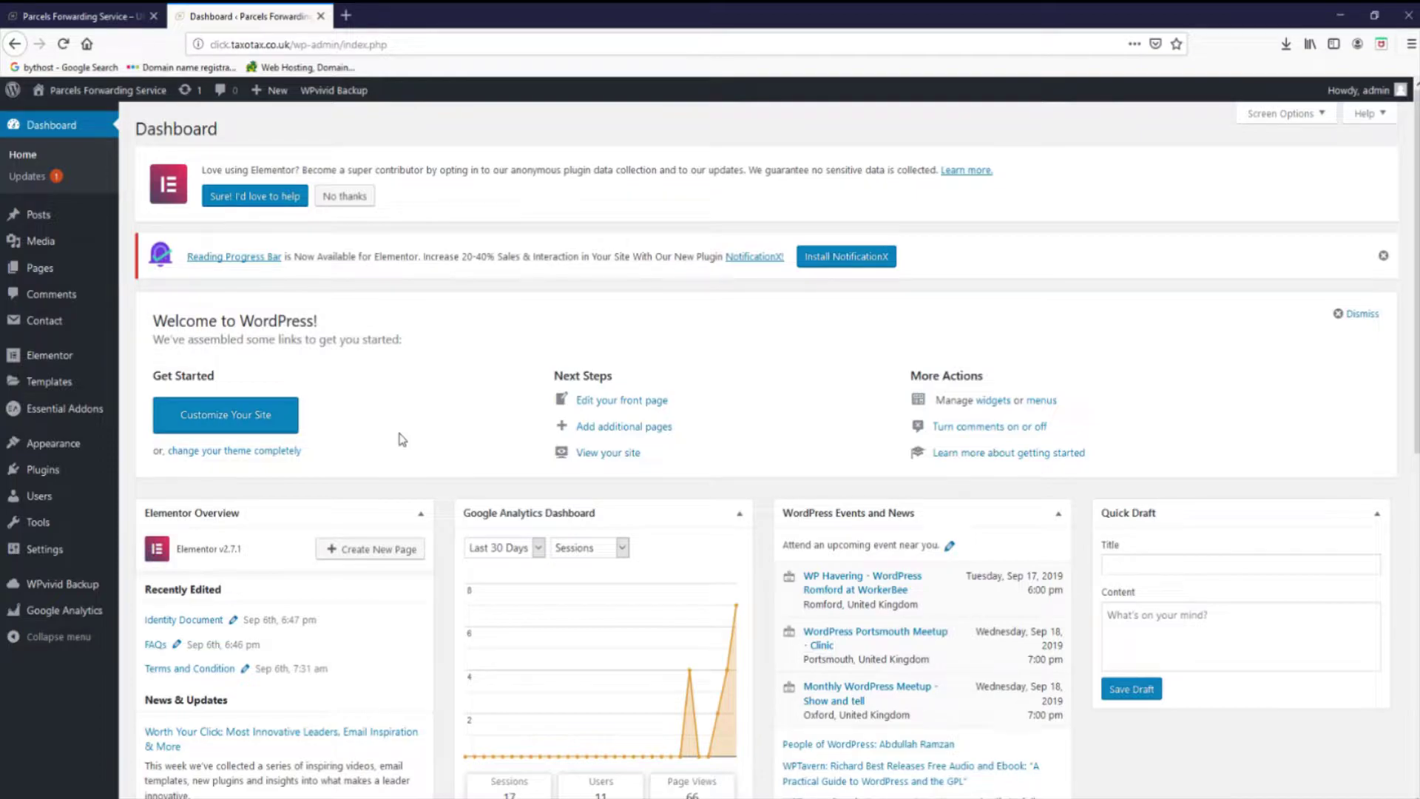
mouse_move(83, 90)
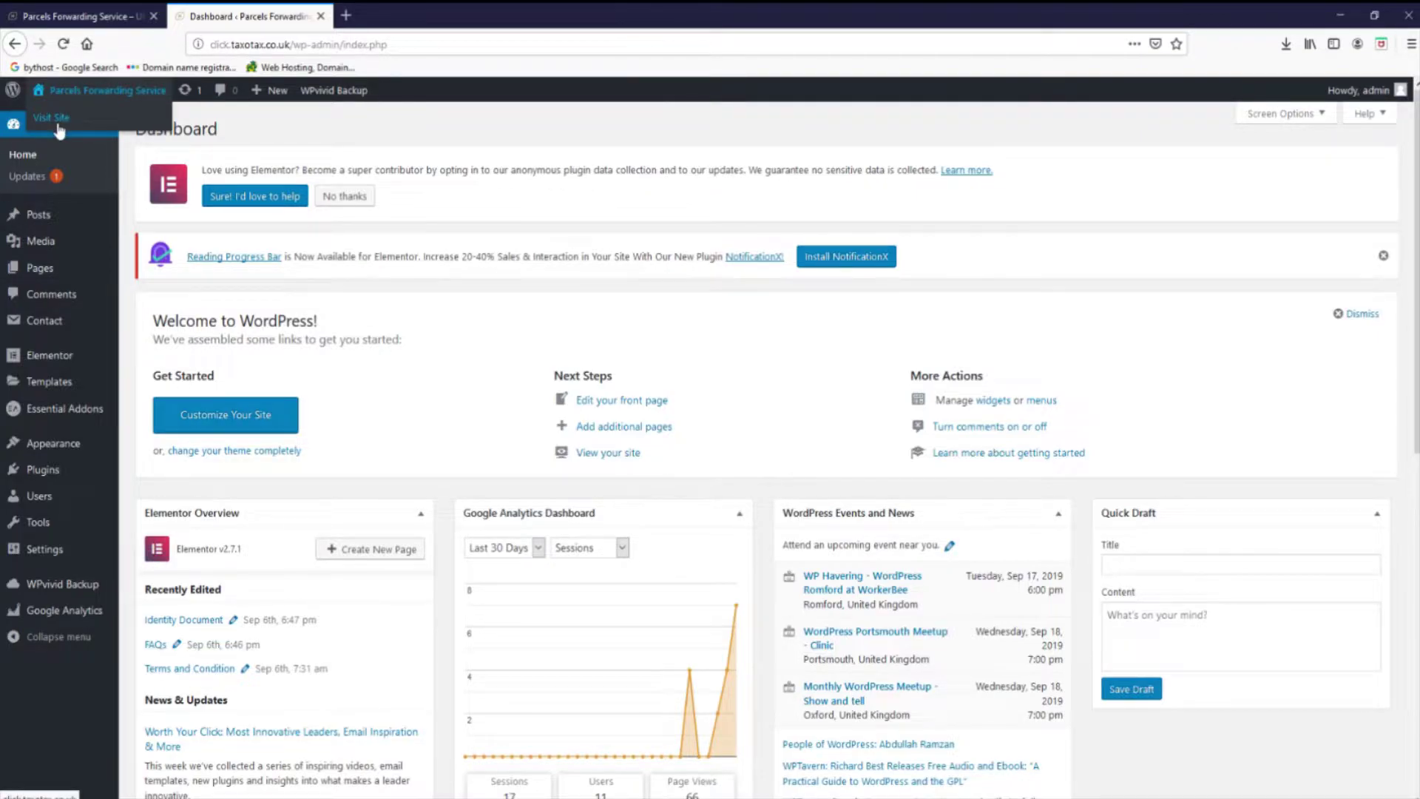
click(58, 119)
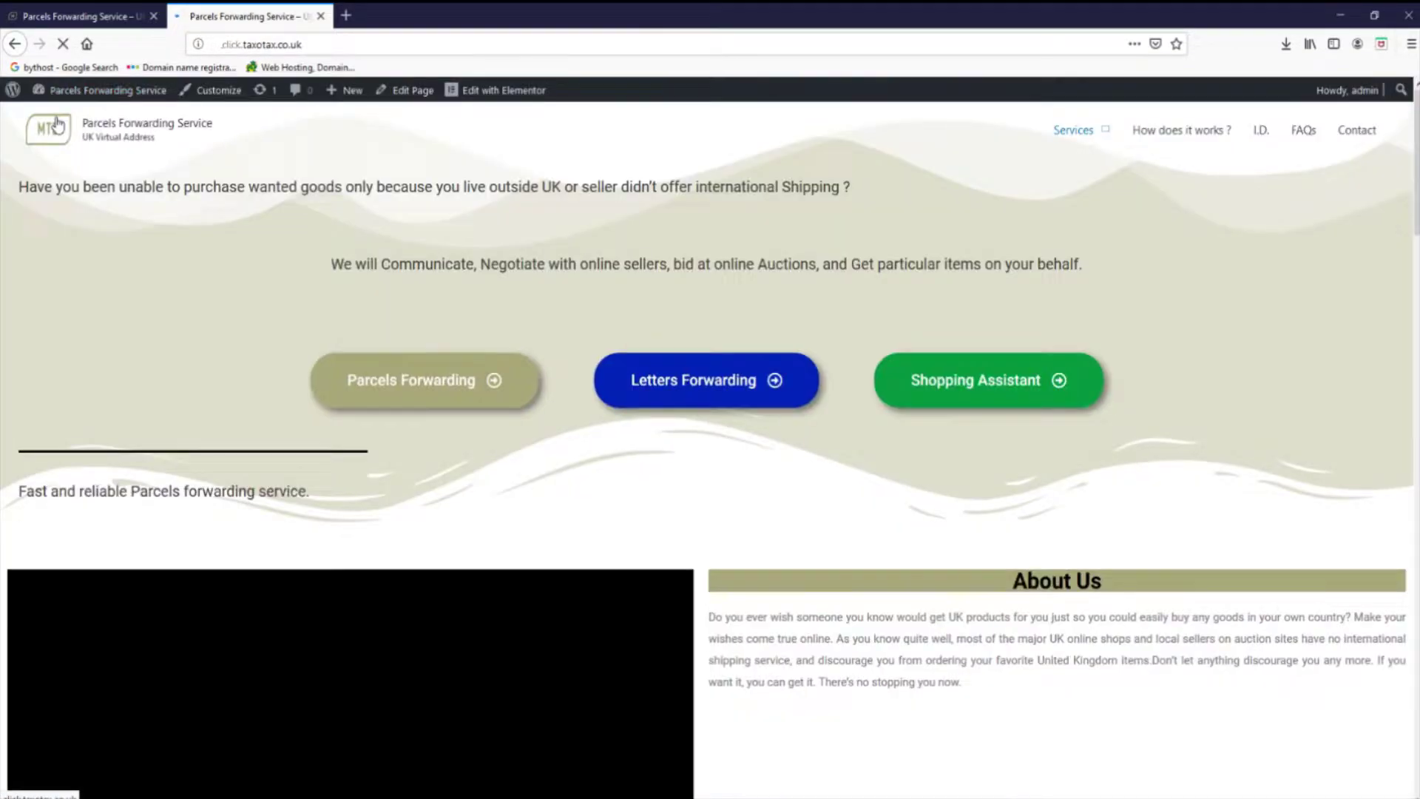
click(209, 100)
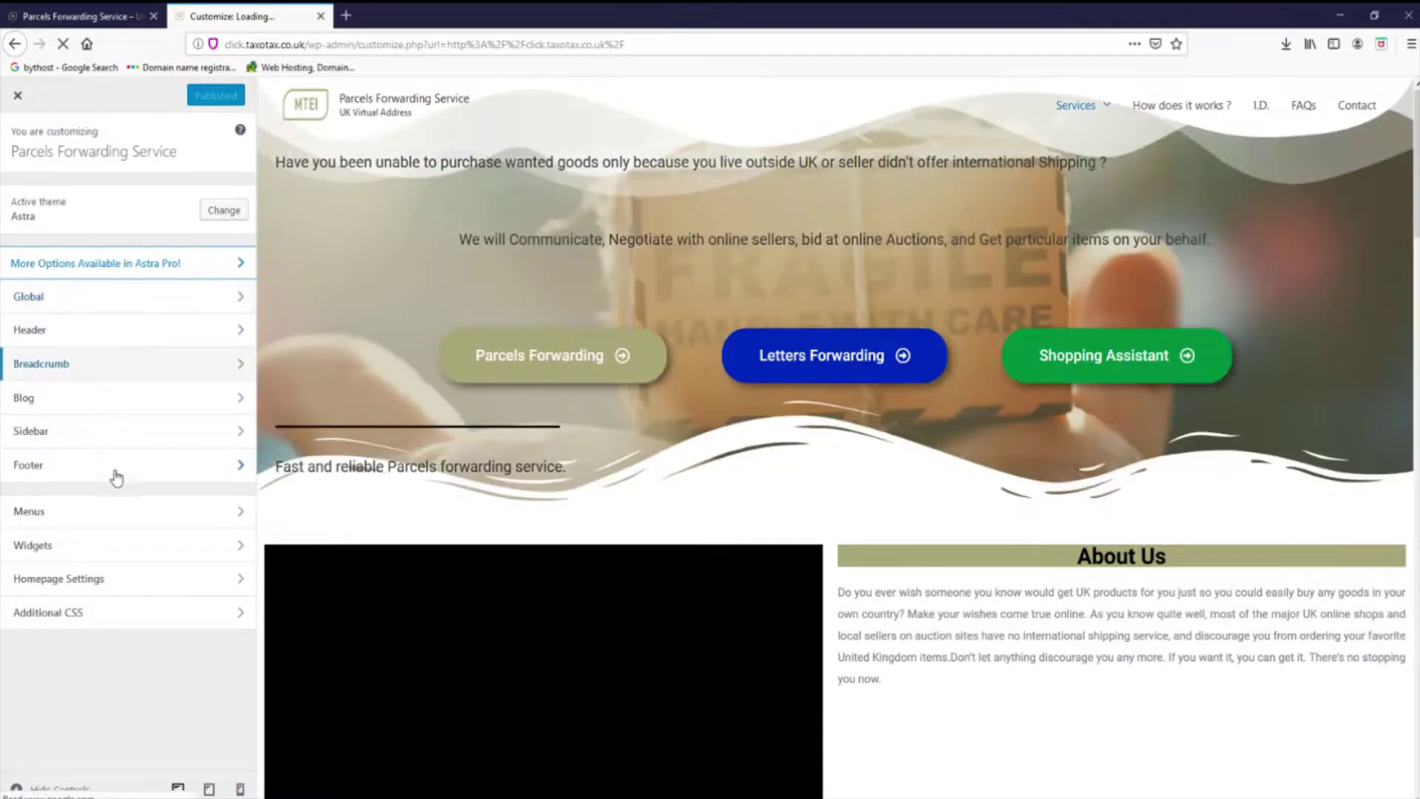
click(115, 467)
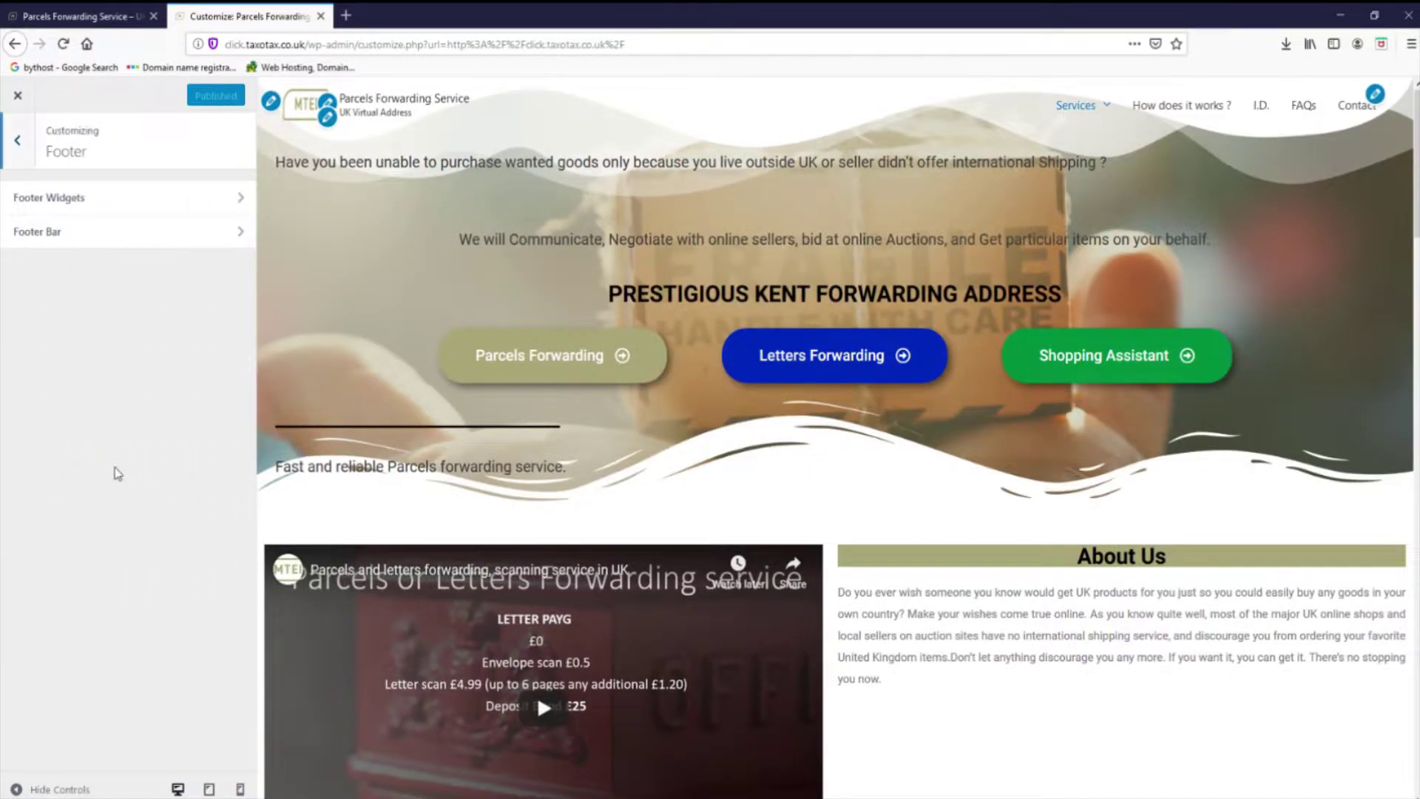
click(104, 232)
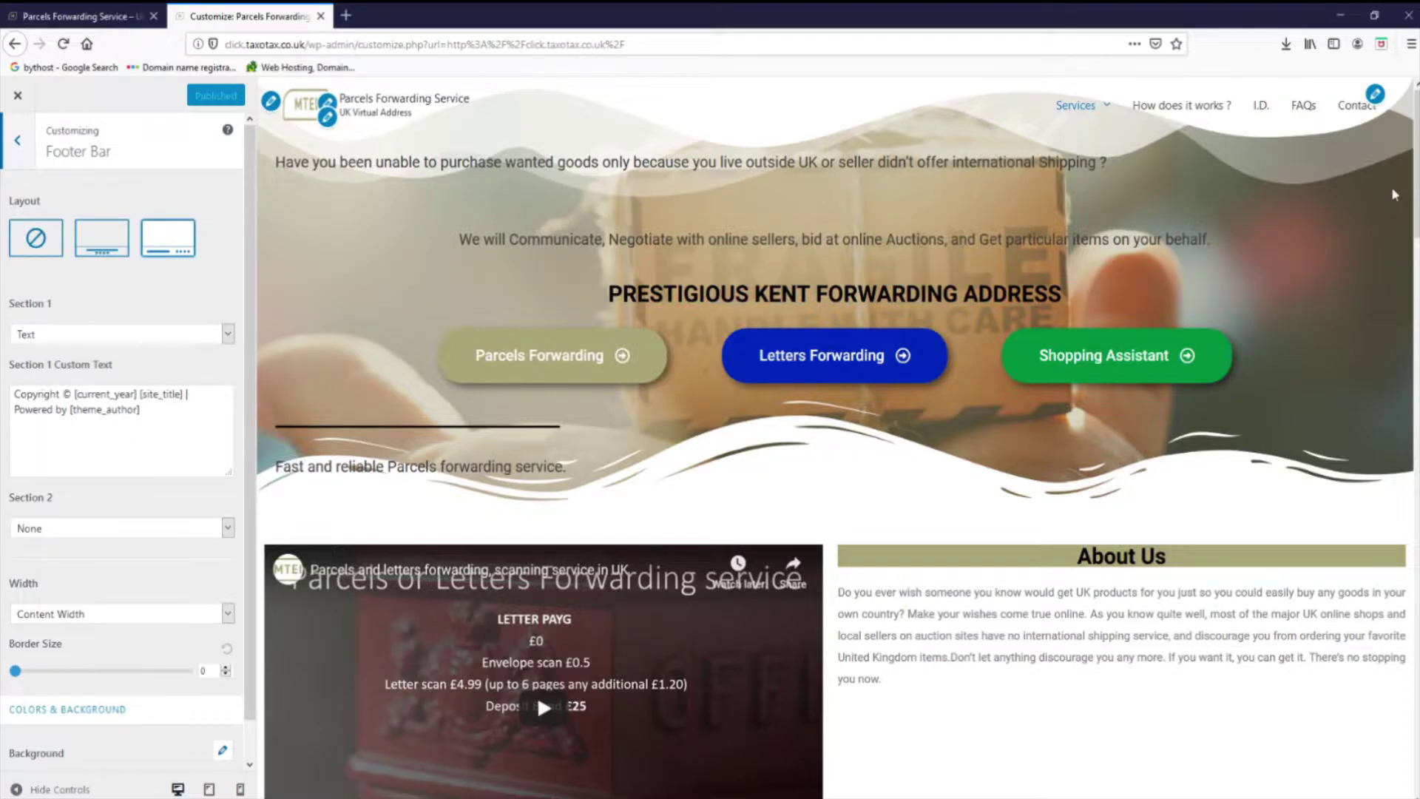
scroll(1393, 195, down, 20)
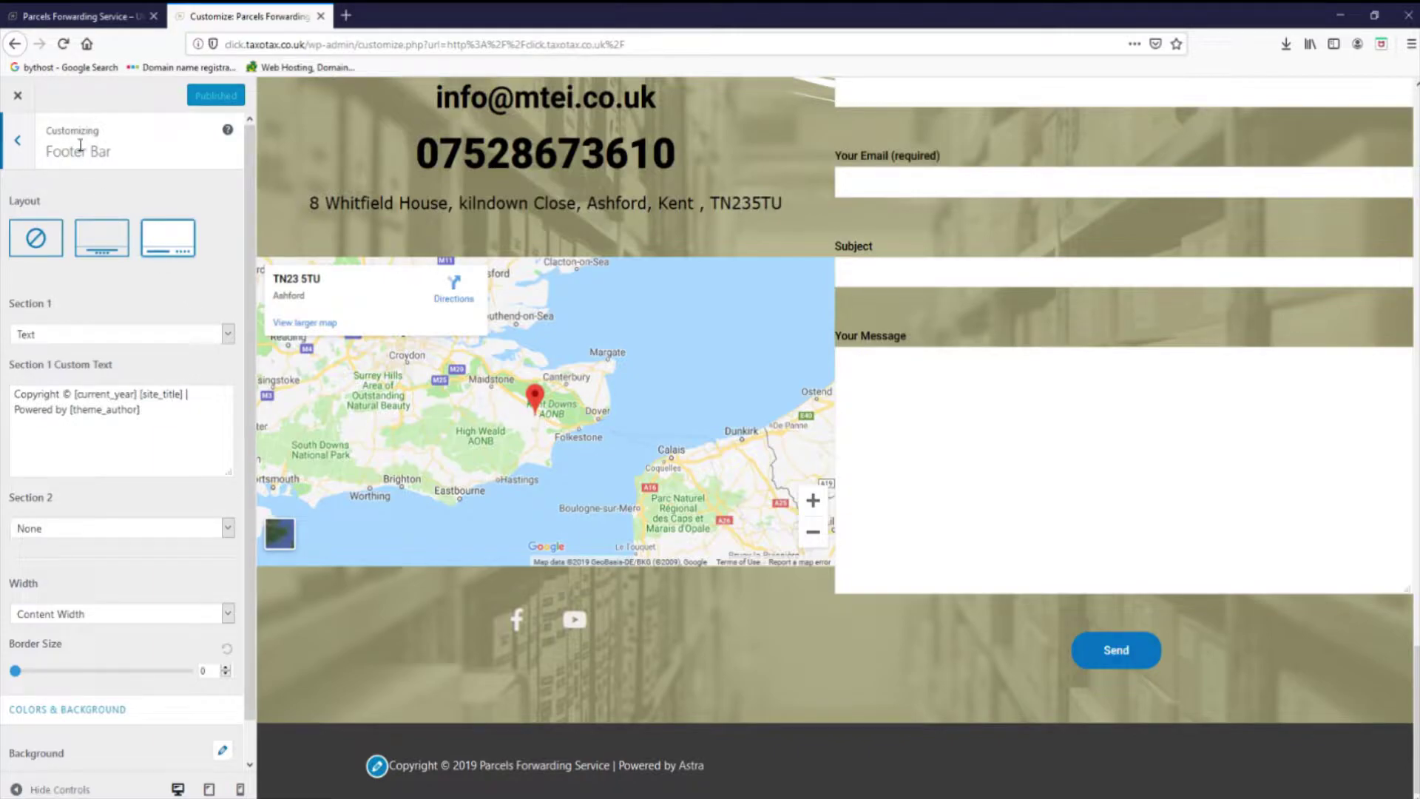
- Look through the Global and Header settings and open Site Identity at the site title
click(18, 143)
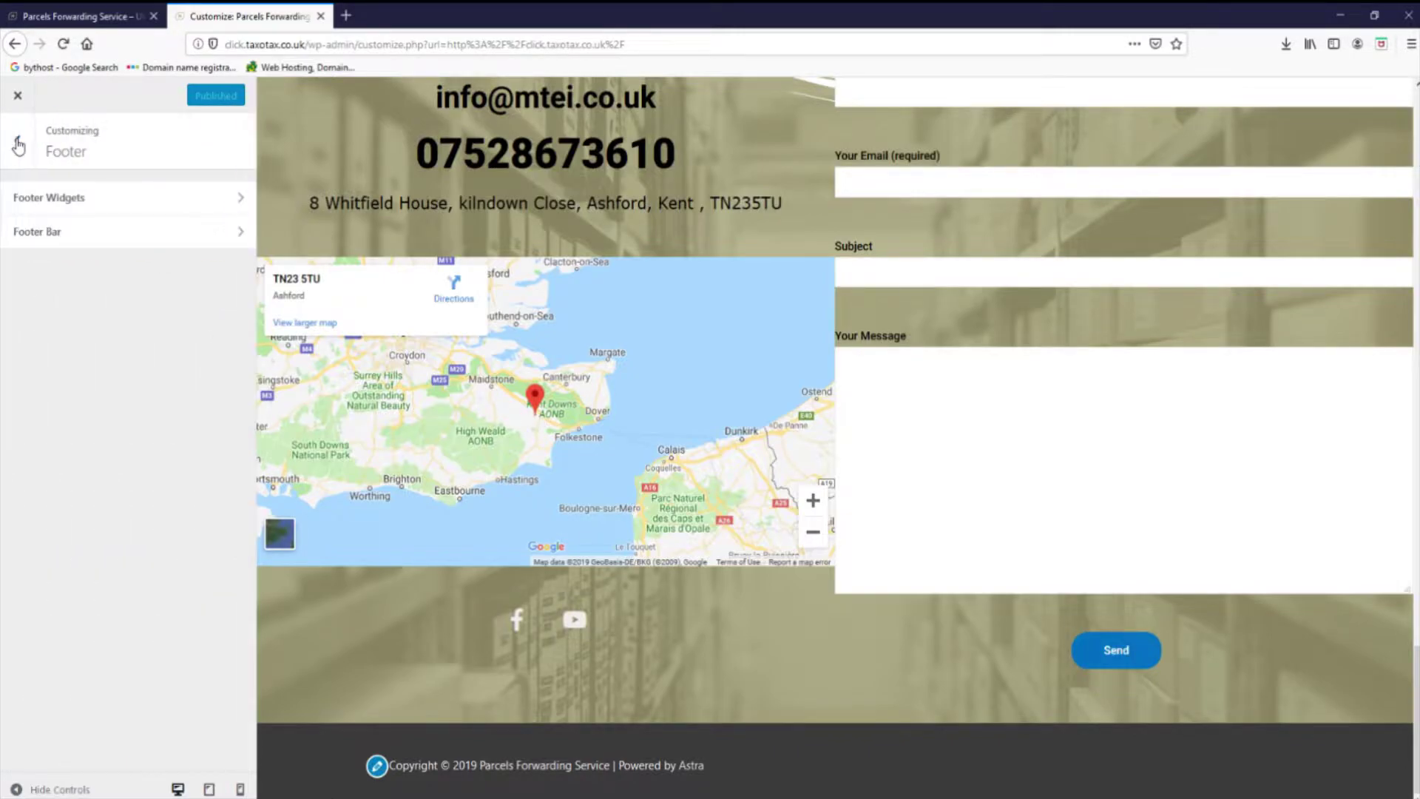
click(18, 144)
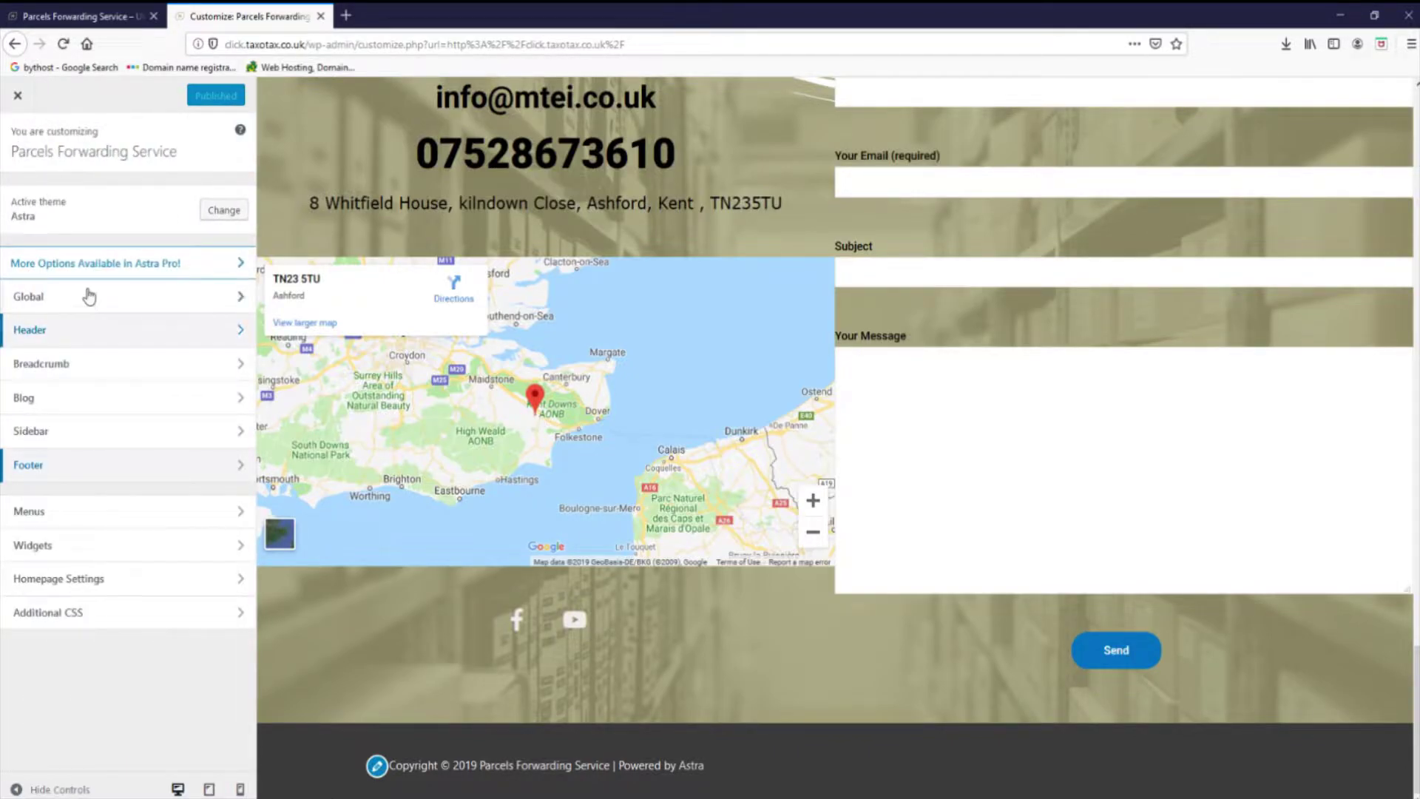
click(90, 297)
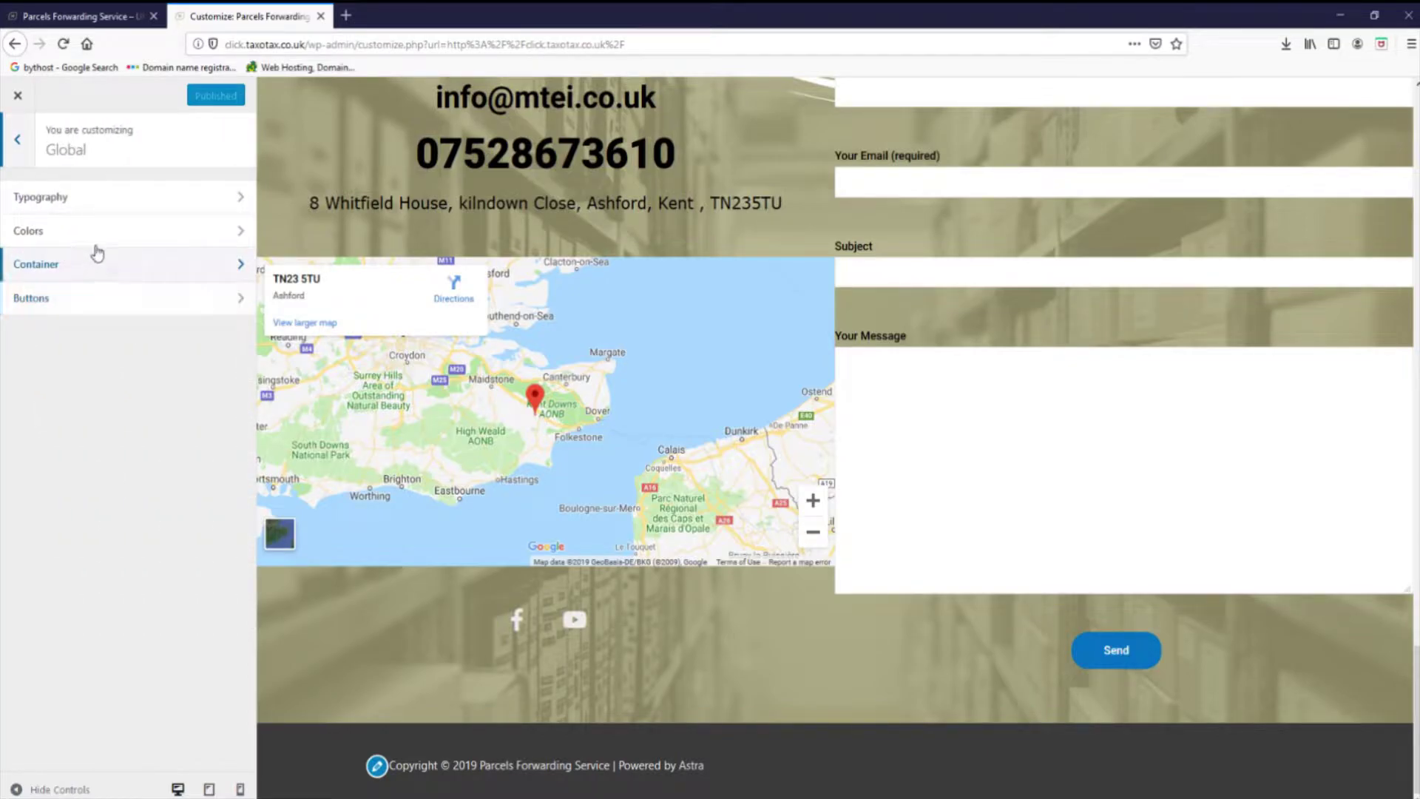
click(4, 133)
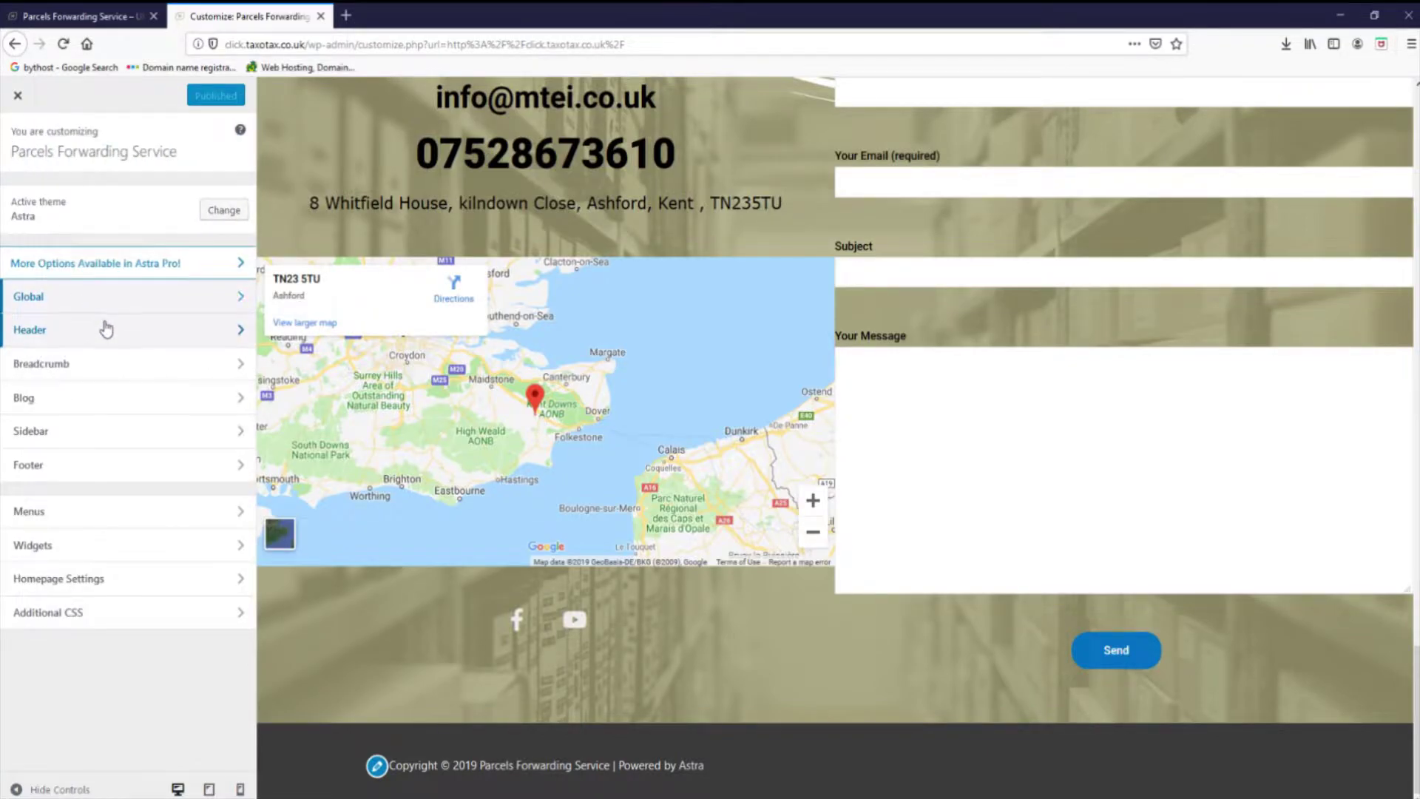
click(104, 326)
click(123, 203)
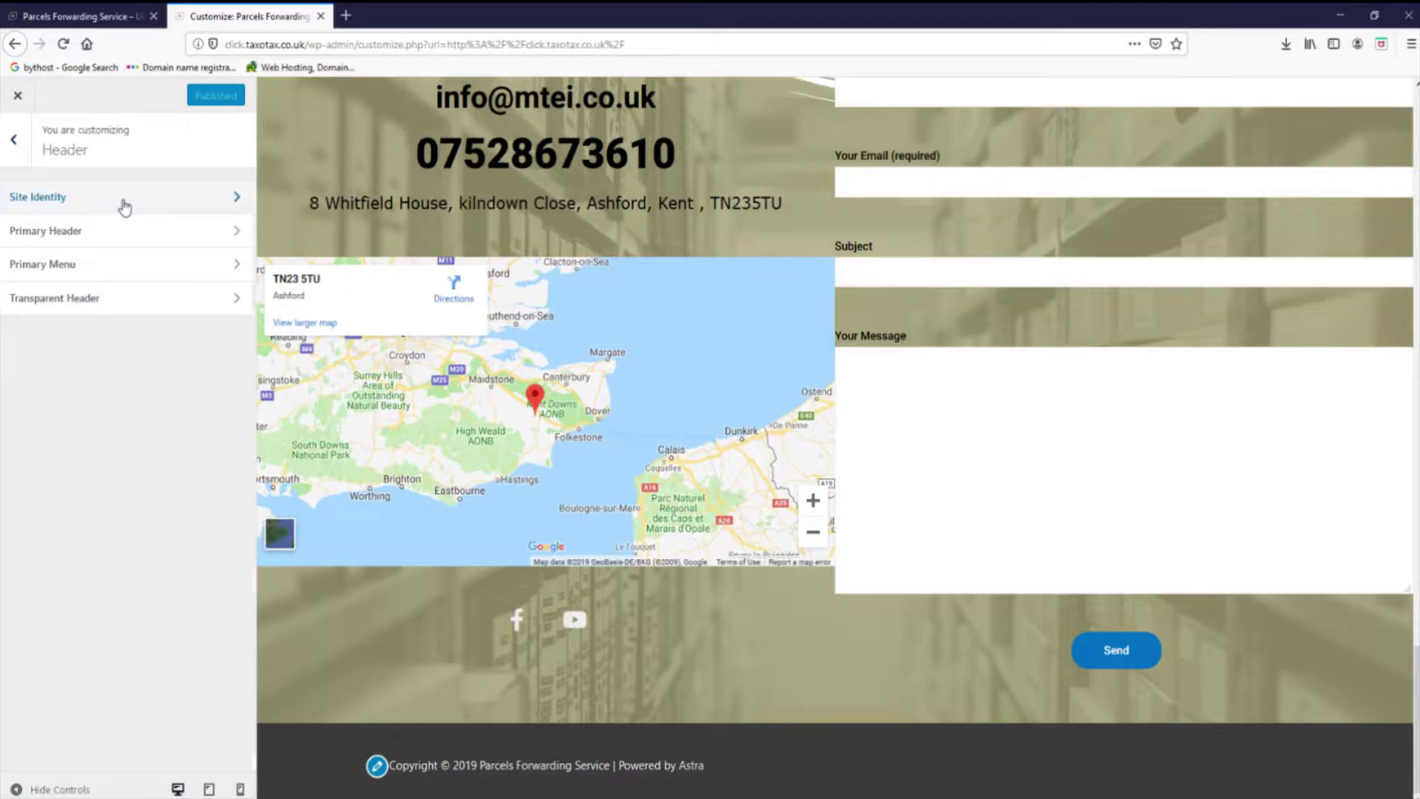
scroll(120, 329, down, 5)
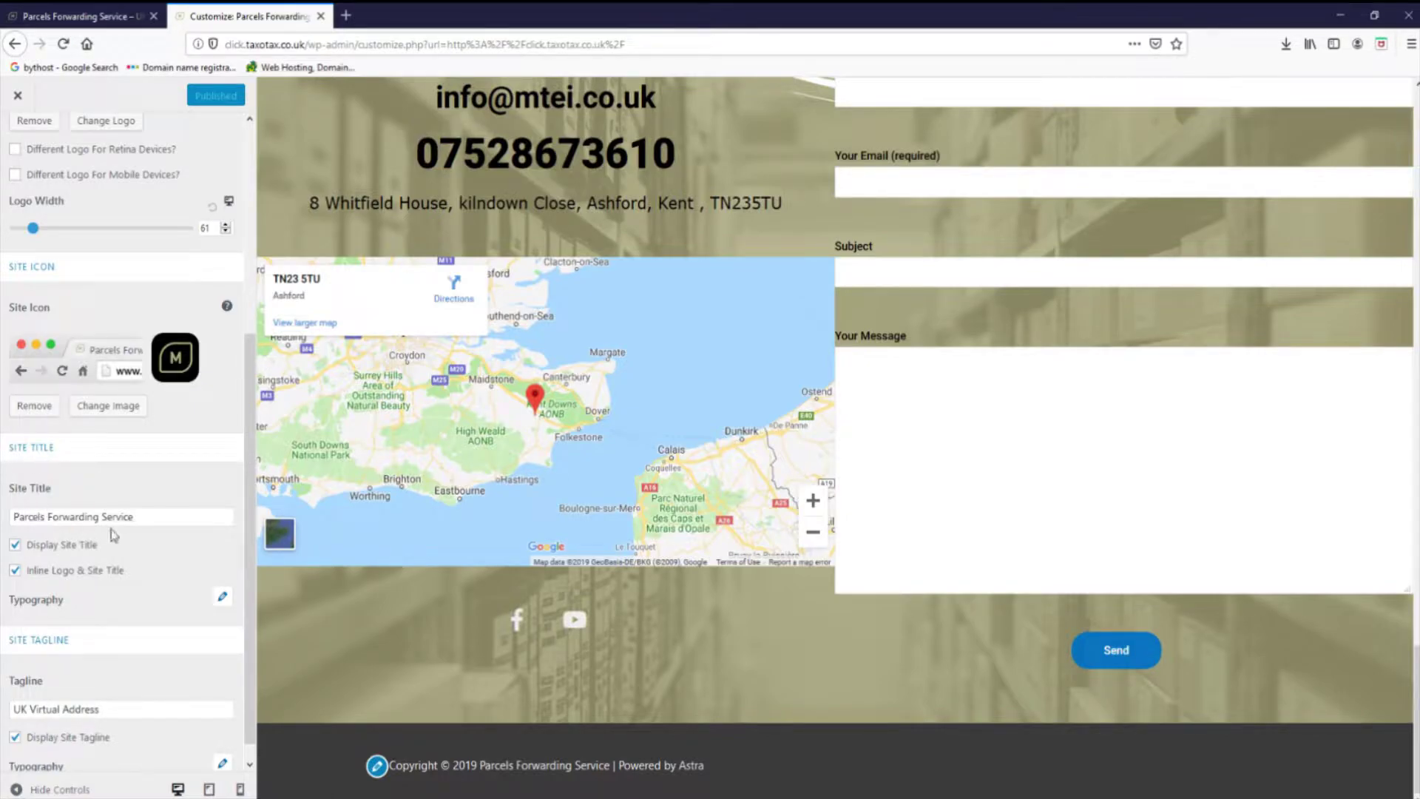
- Try shortening the site title to "Parcels Forwarding", and restore it to "Parcels Forwarding Service"
click(142, 516)
key(BackSpace)
key(BackSpace)
key(BackSpace)
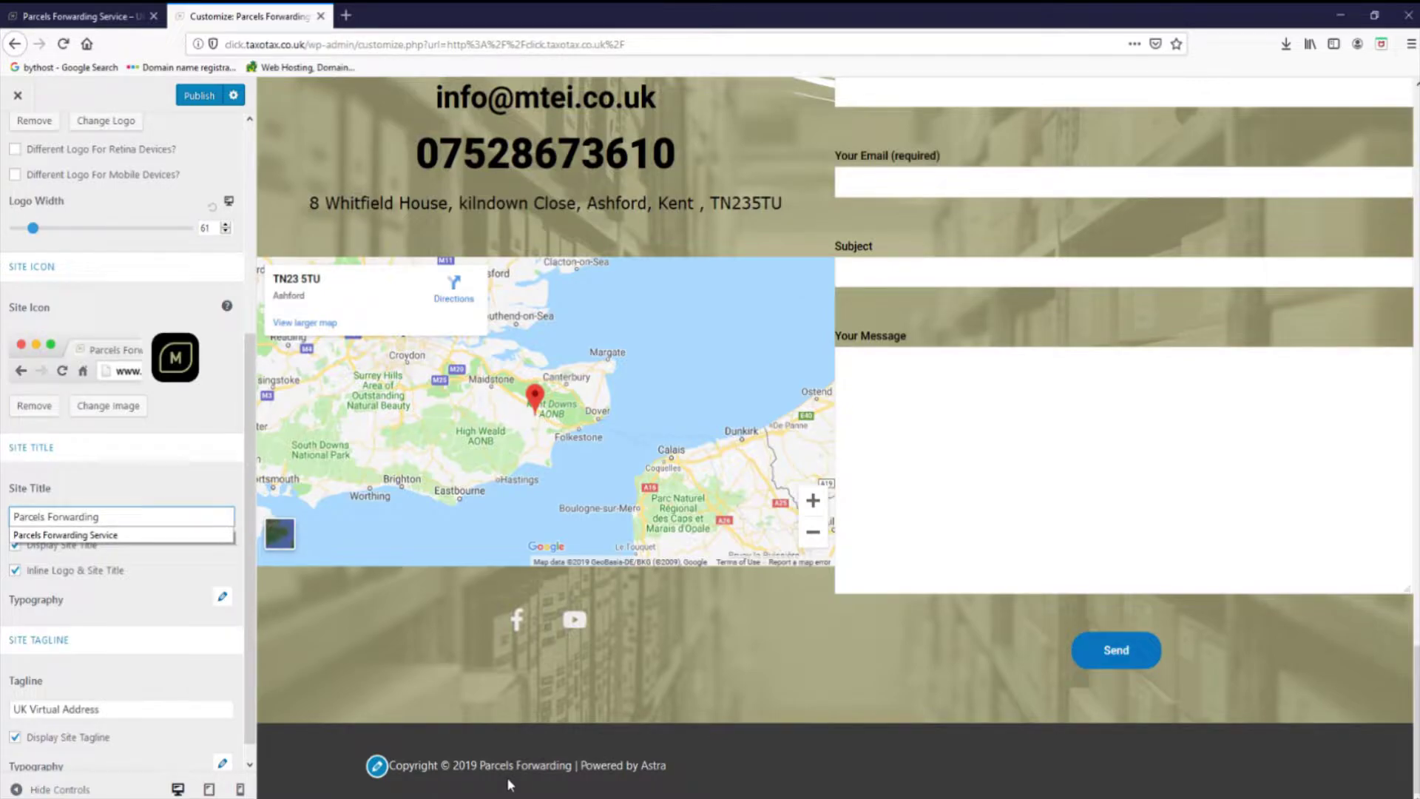
click(119, 535)
scroll(49, 185, down, 1)
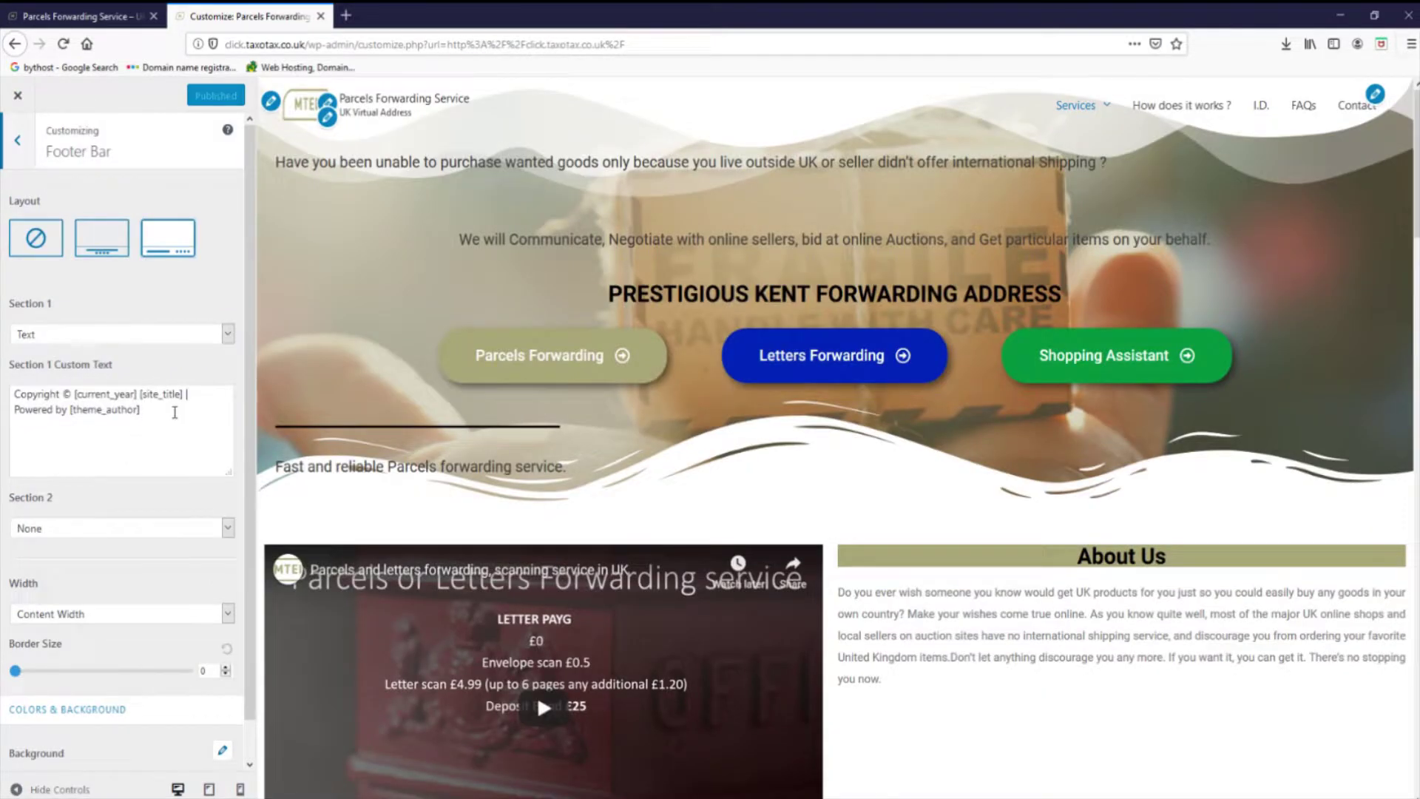
- Replace the [site_title] placeholder in the footer bar's Section 1 custom text with "UK Virtual address"
scroll(388, 443, down, 20)
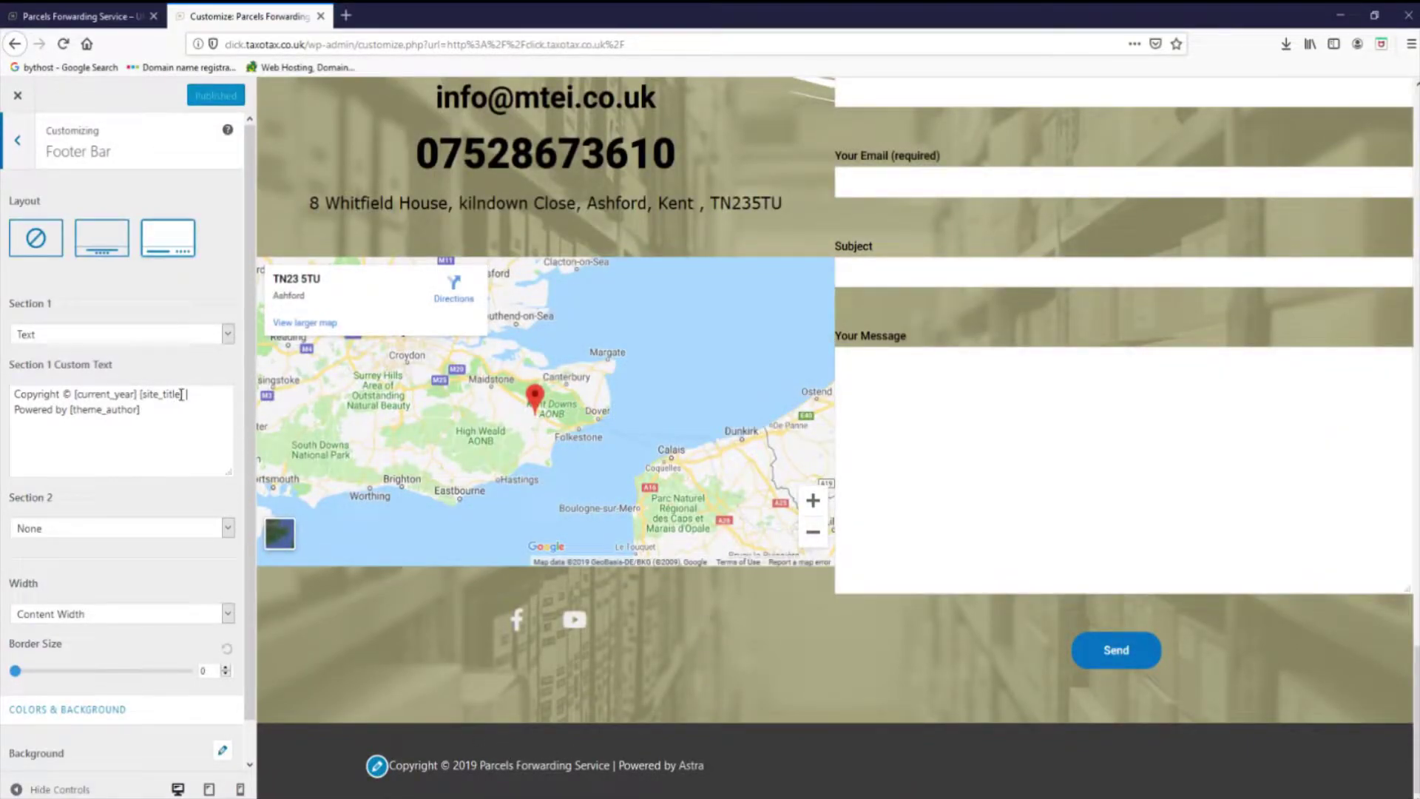
drag(183, 394, 140, 394)
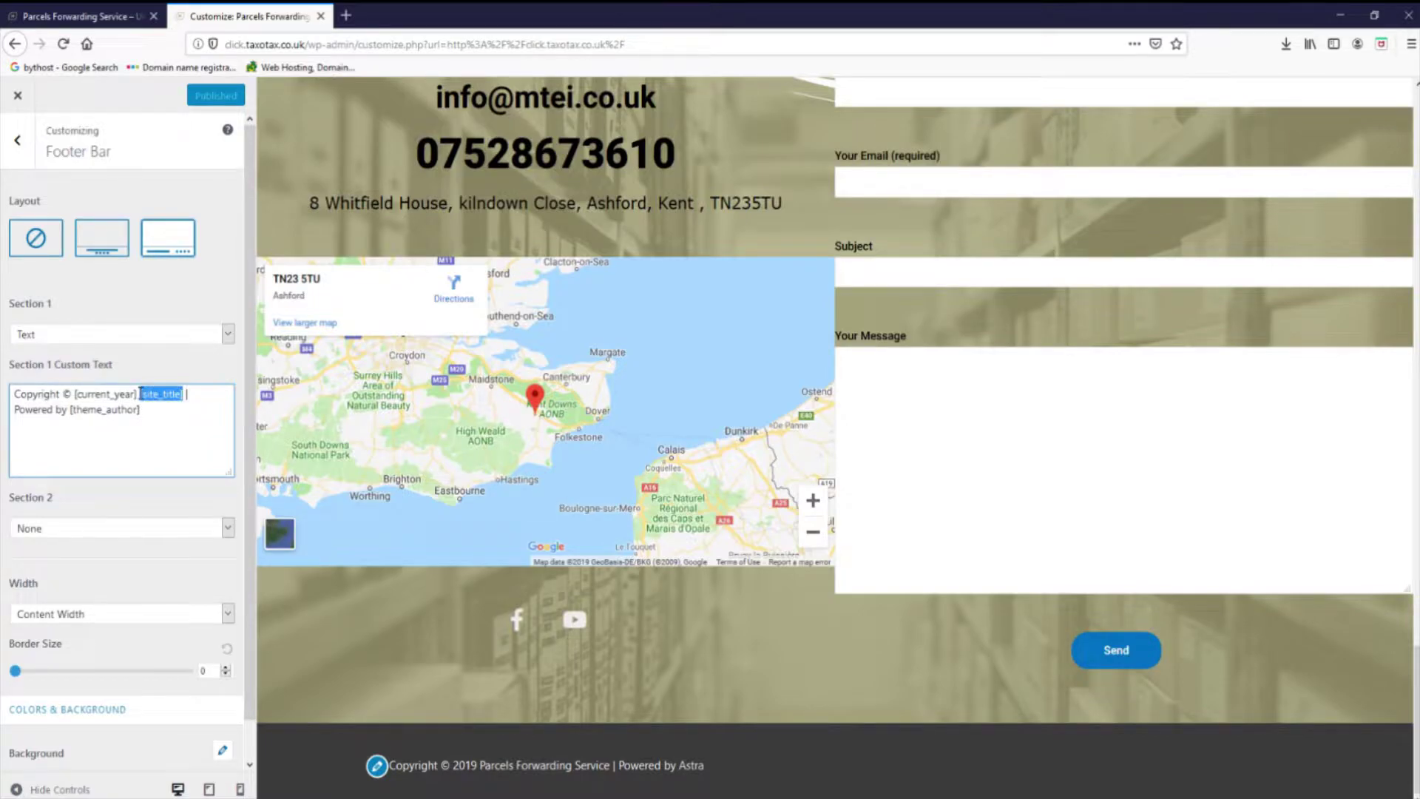
text(V)
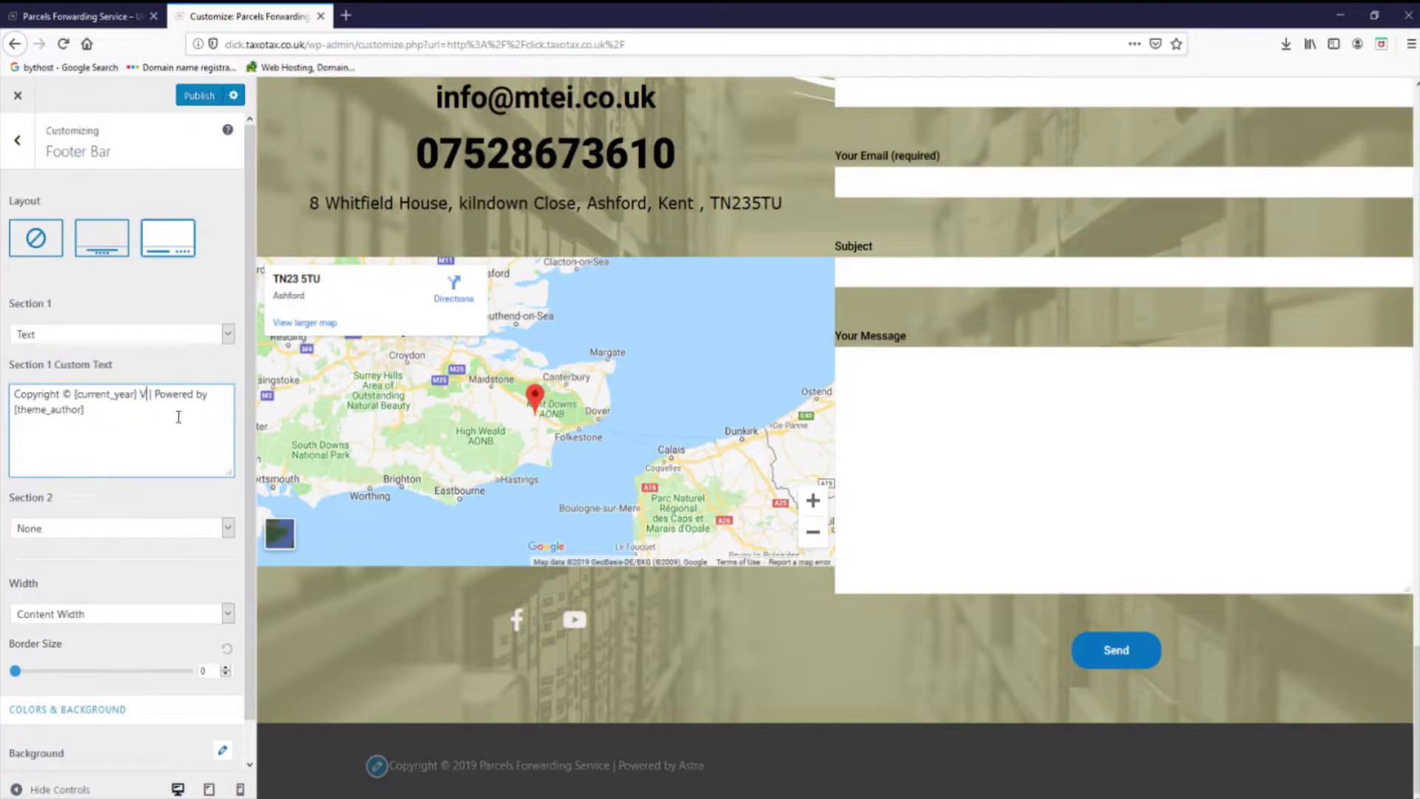
key(BackSpace)
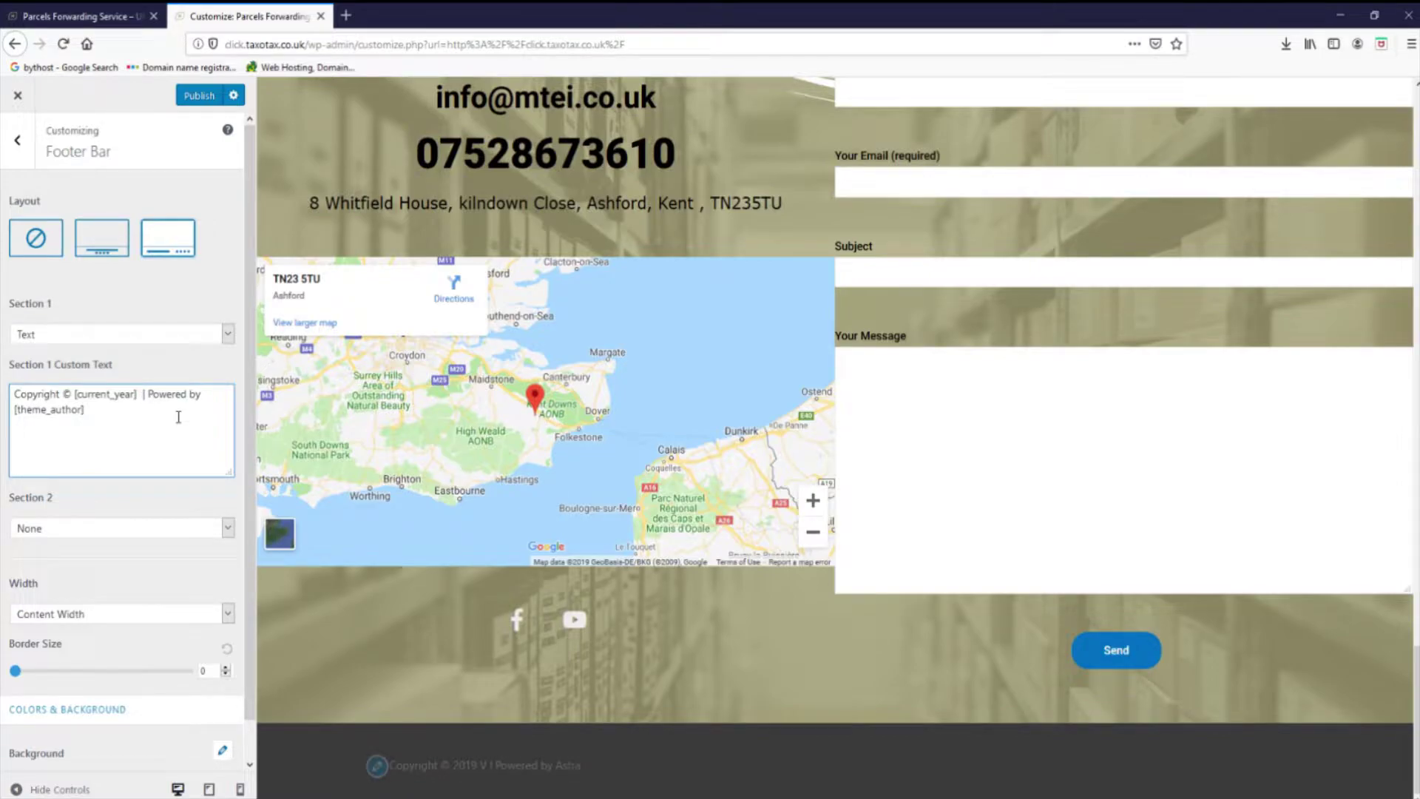
text(UK Virtual)
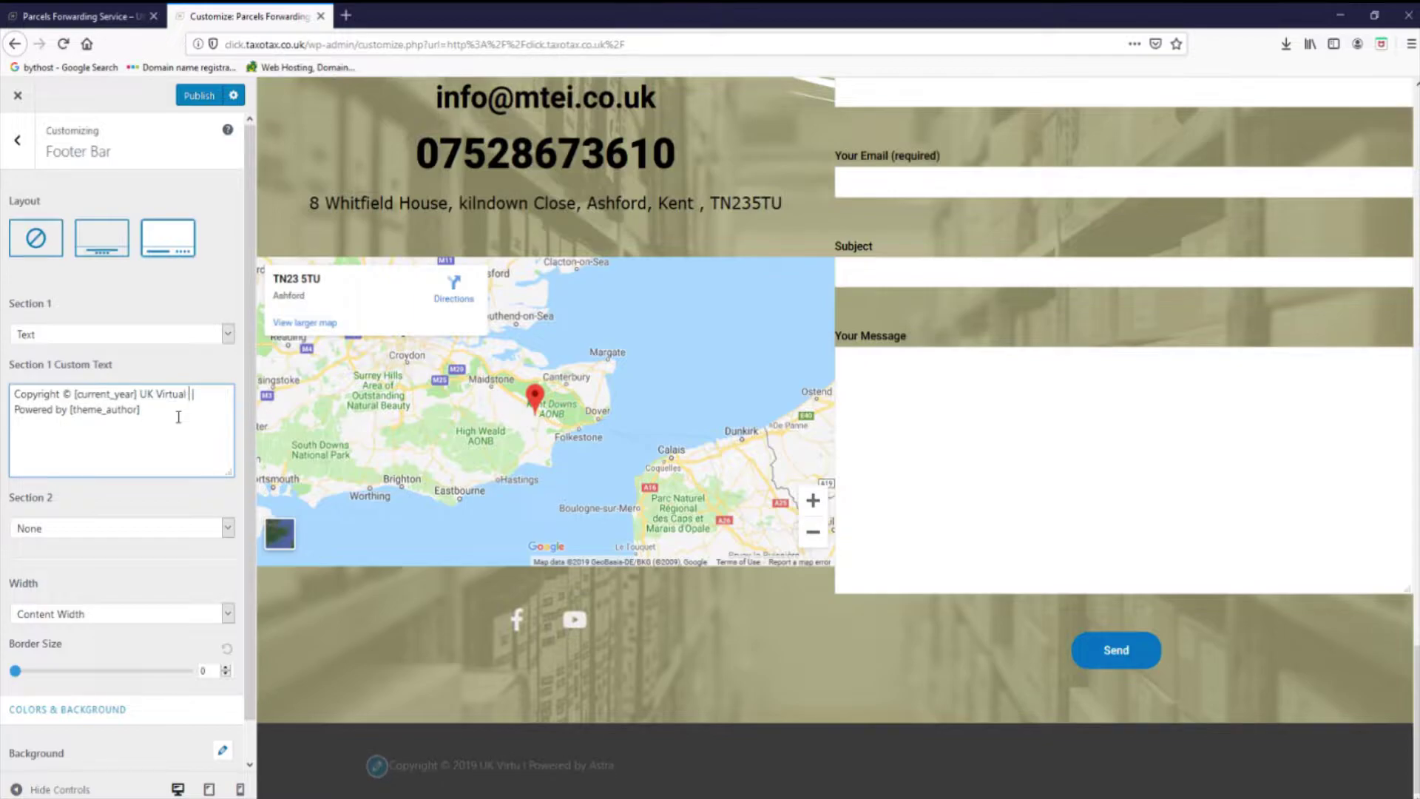
text( address)
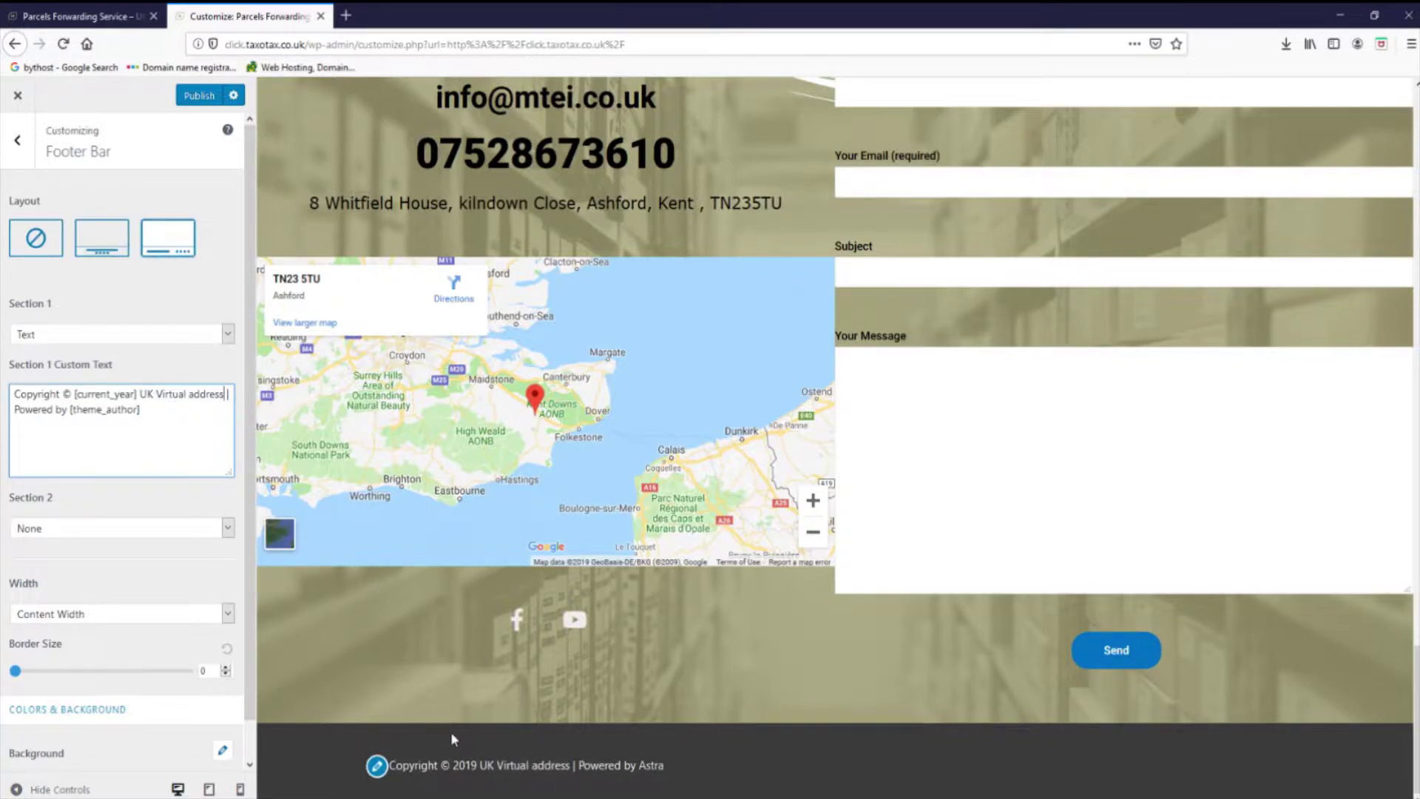
- Replace "Powered by [theme_author]" in the Section 1 custom text with "Terms and Conditions", publish the changes and close the customizer
drag(1417, 693, 1417, 136)
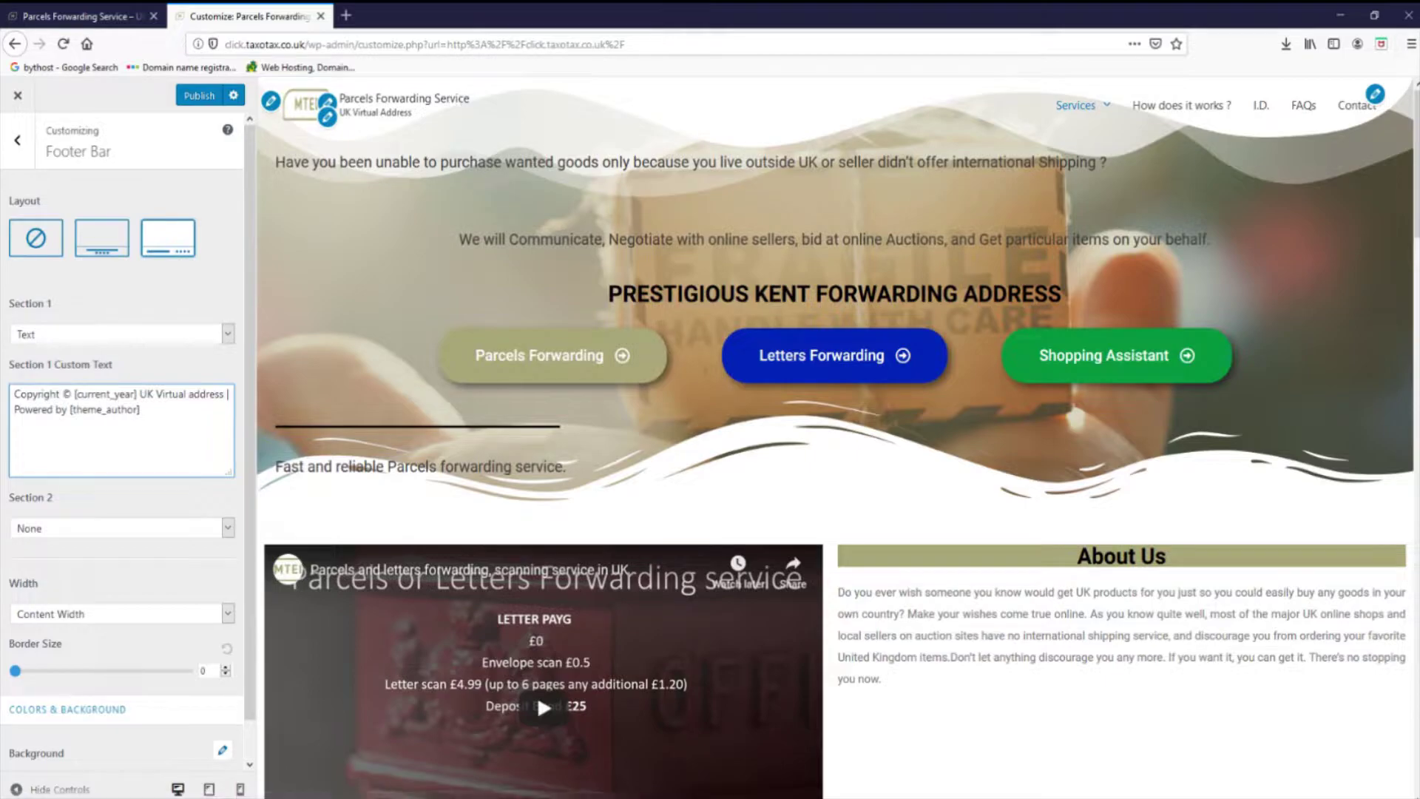
drag(1416, 176, 1417, 678)
scroll(1233, 477, down, 3)
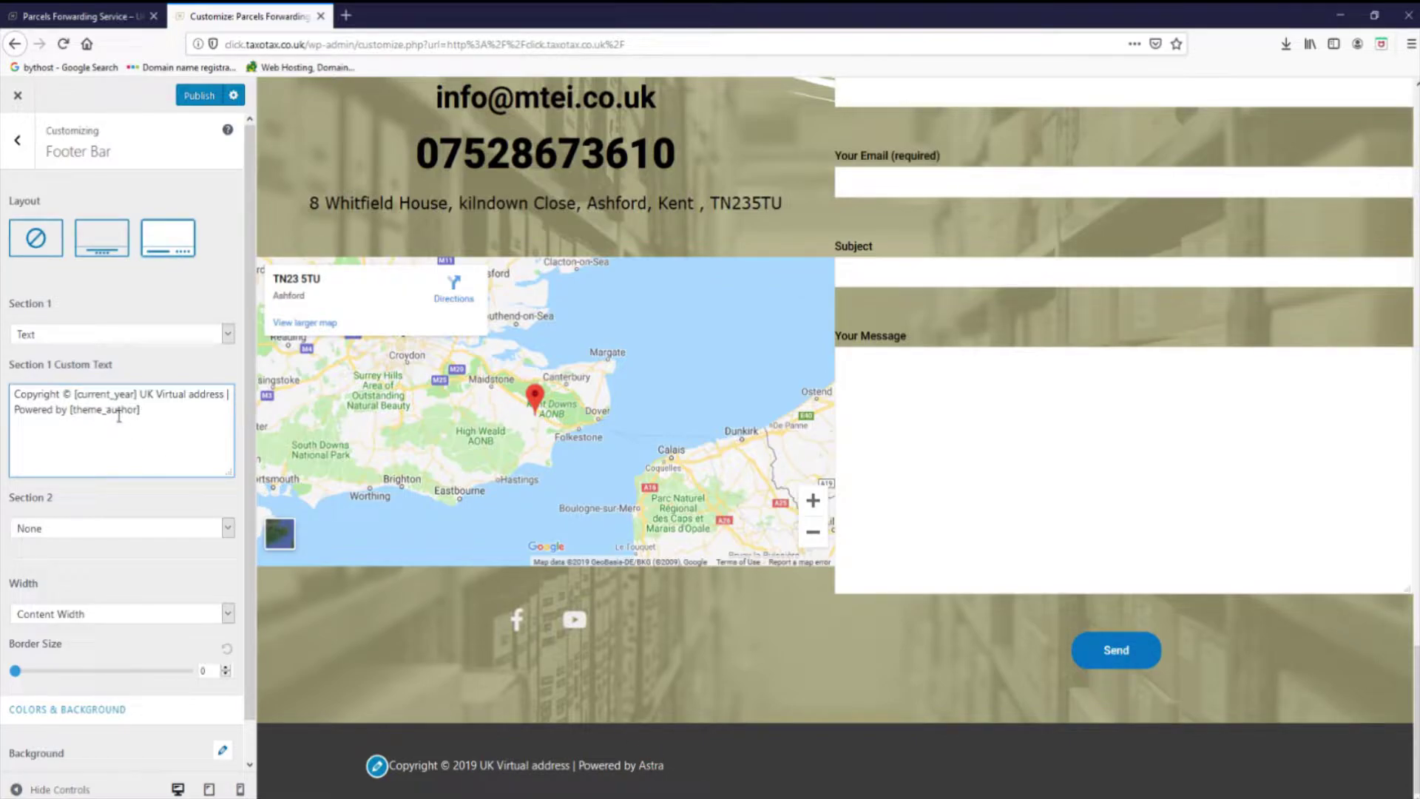
drag(140, 411, 15, 421)
key(BackSpace)
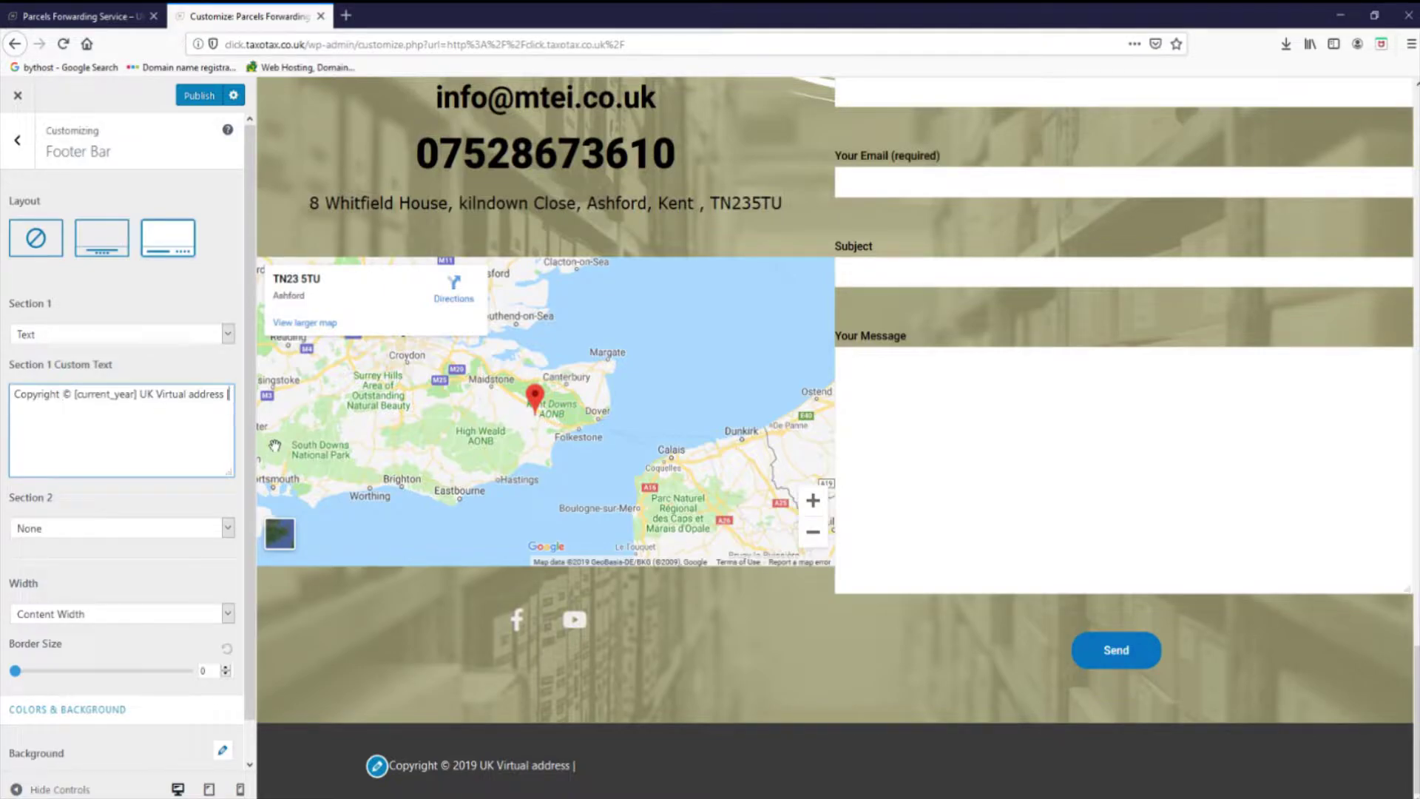
key(Return)
text(T)
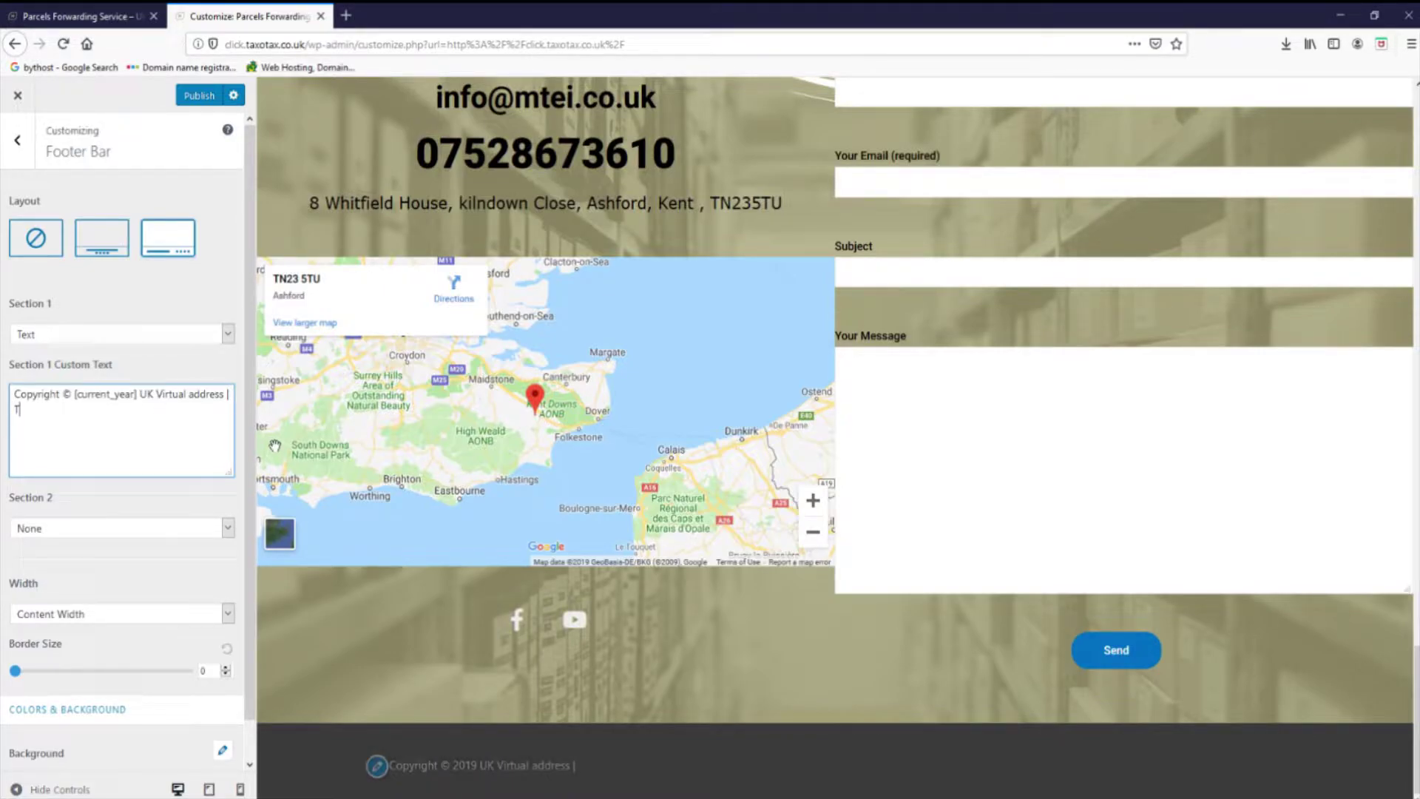
text(erms and Conditions)
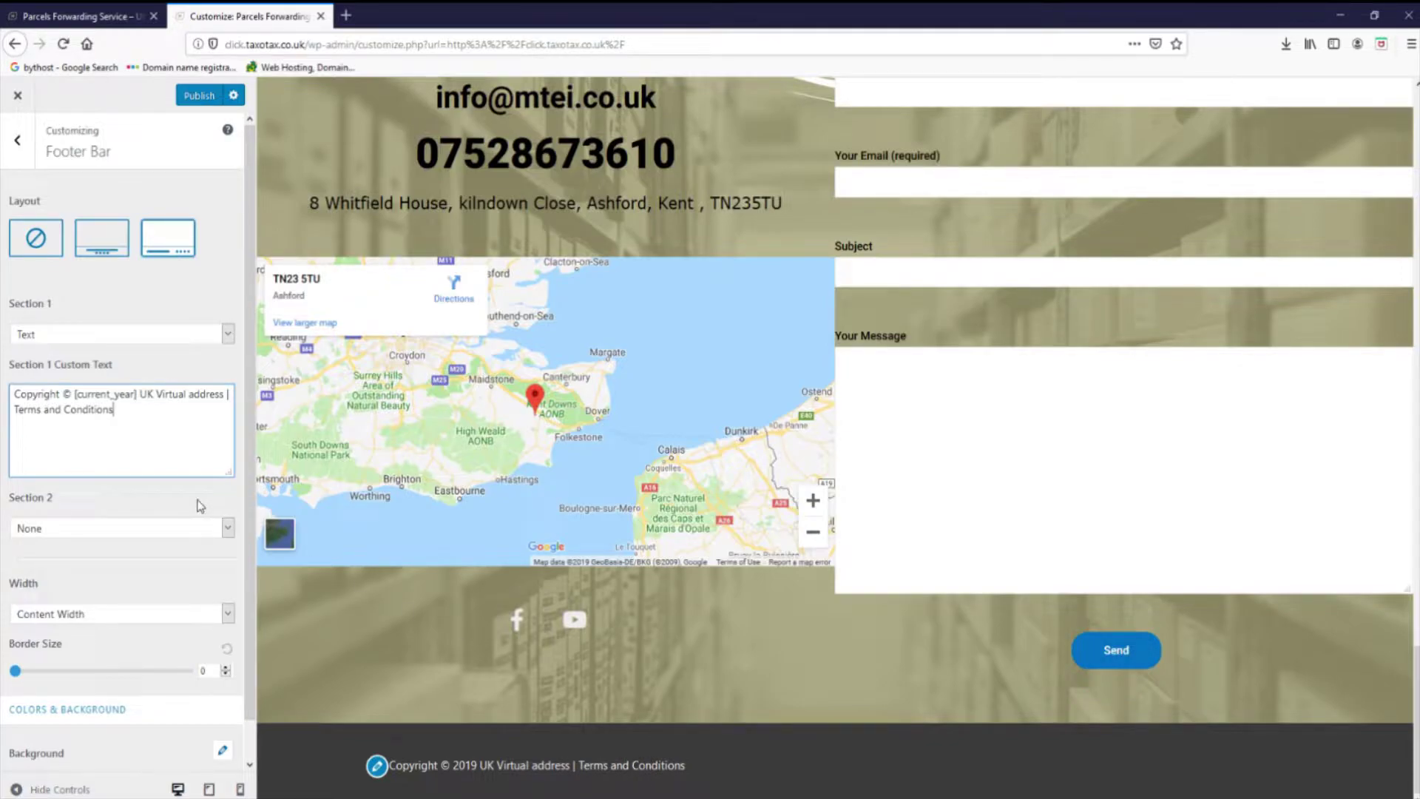
click(194, 95)
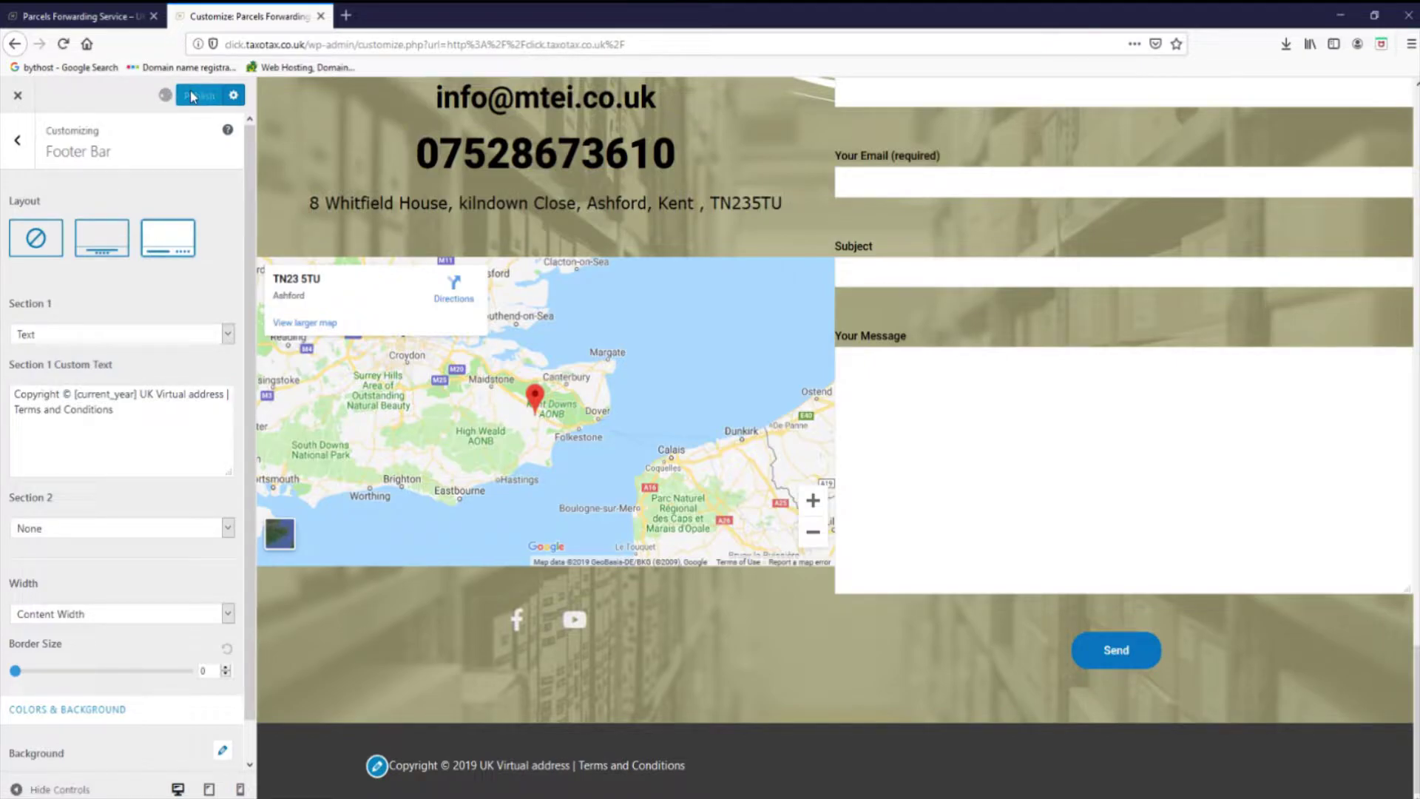
click(28, 103)
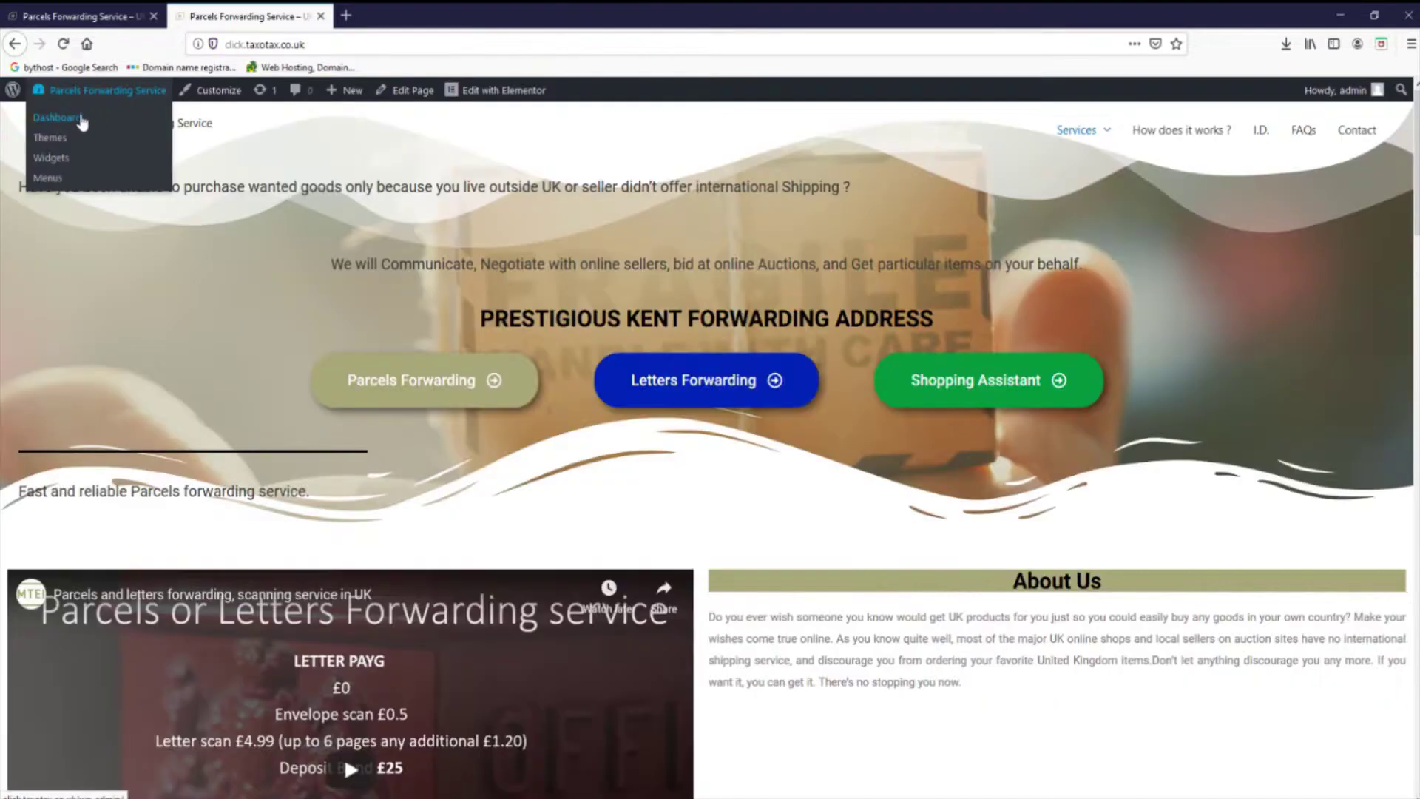
- Open the Terms and Condition page from the dashboard's page list for editing with Elementor
click(81, 118)
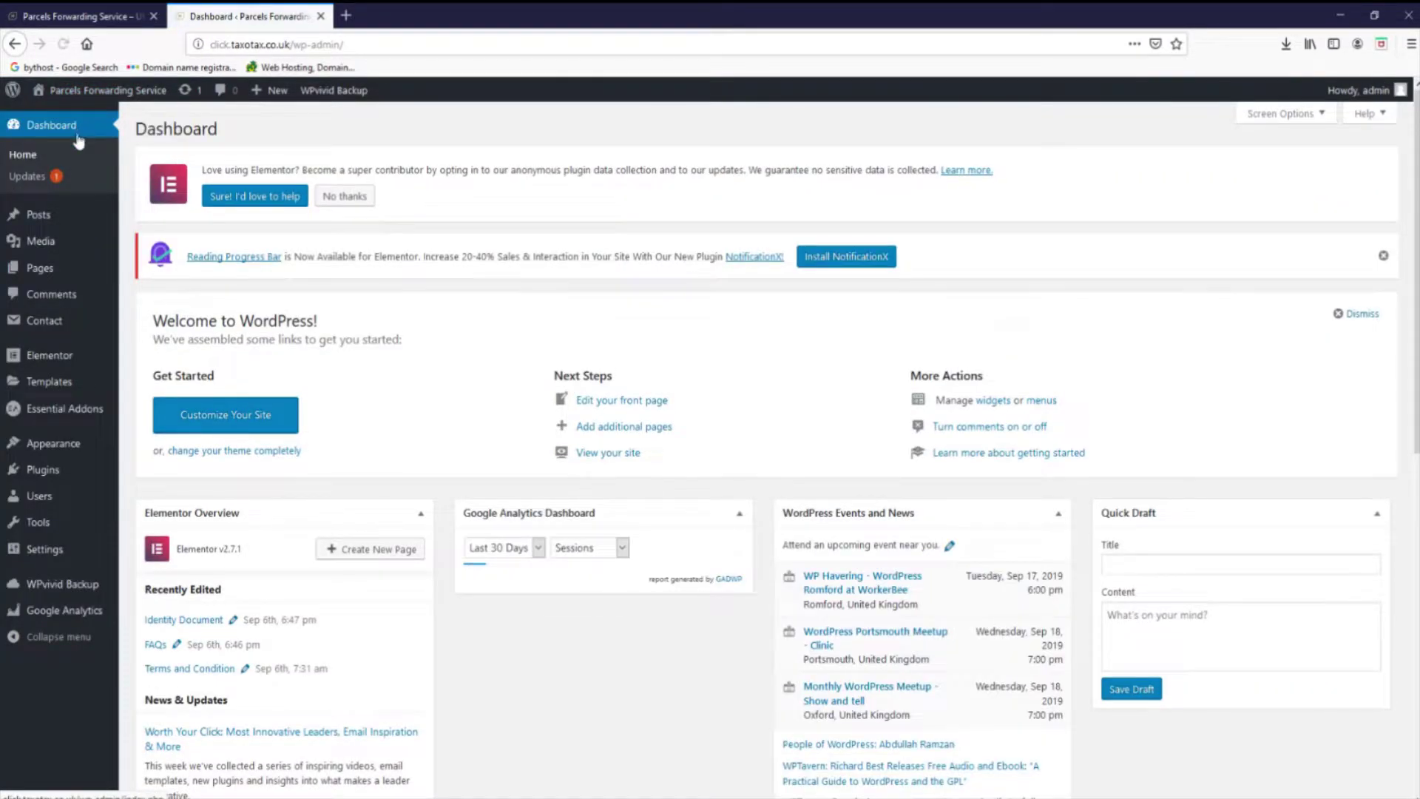
click(50, 270)
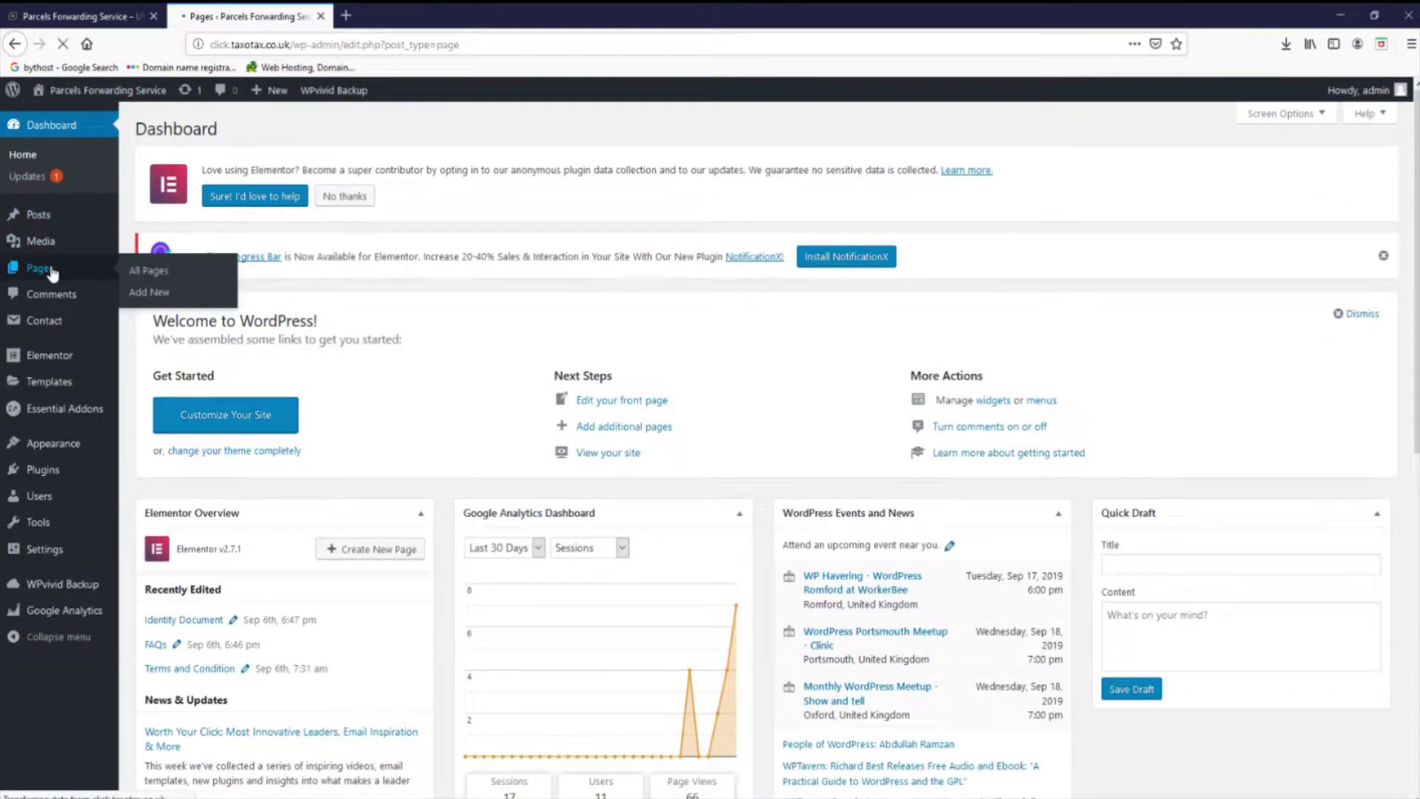
scroll(619, 482, down, 5)
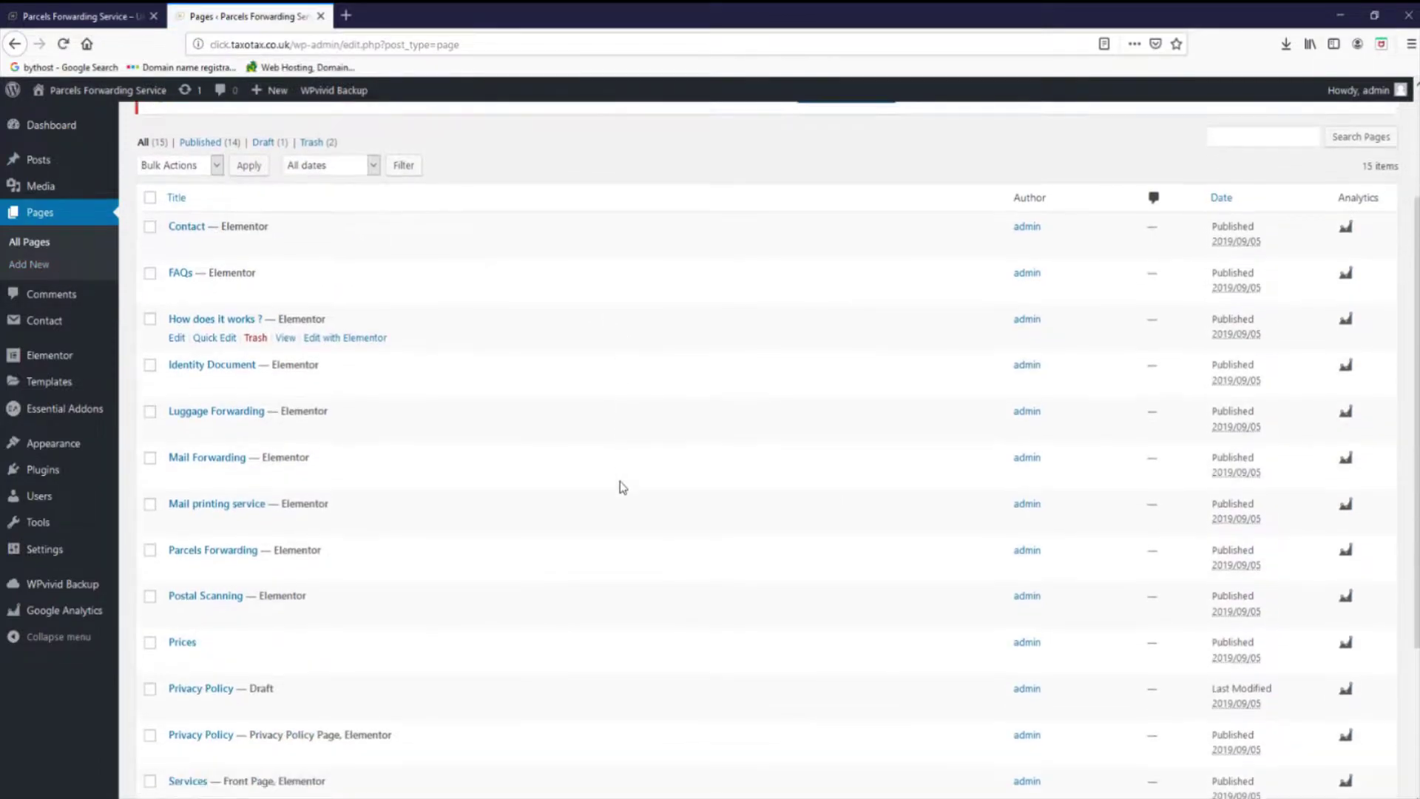
scroll(620, 486, down, 2)
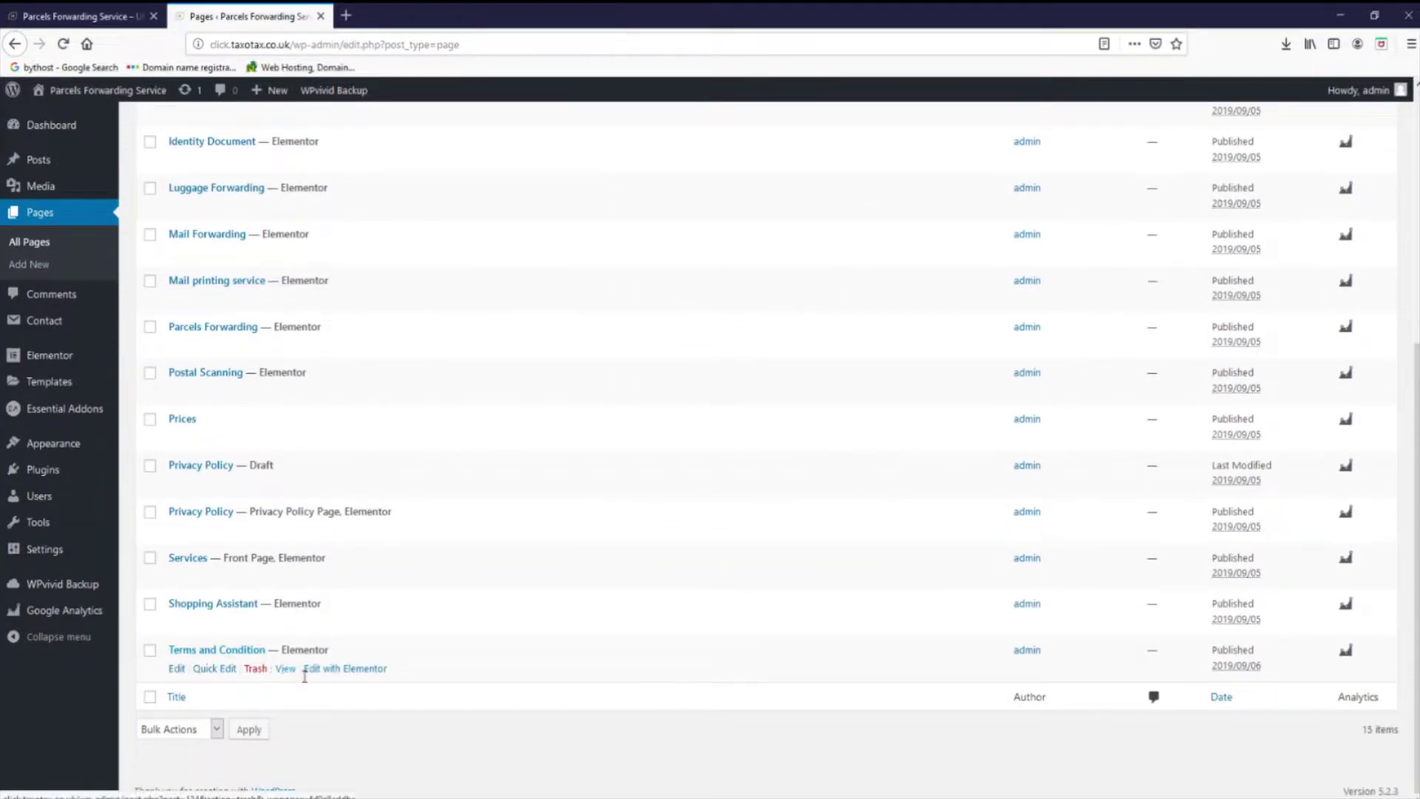
click(359, 670)
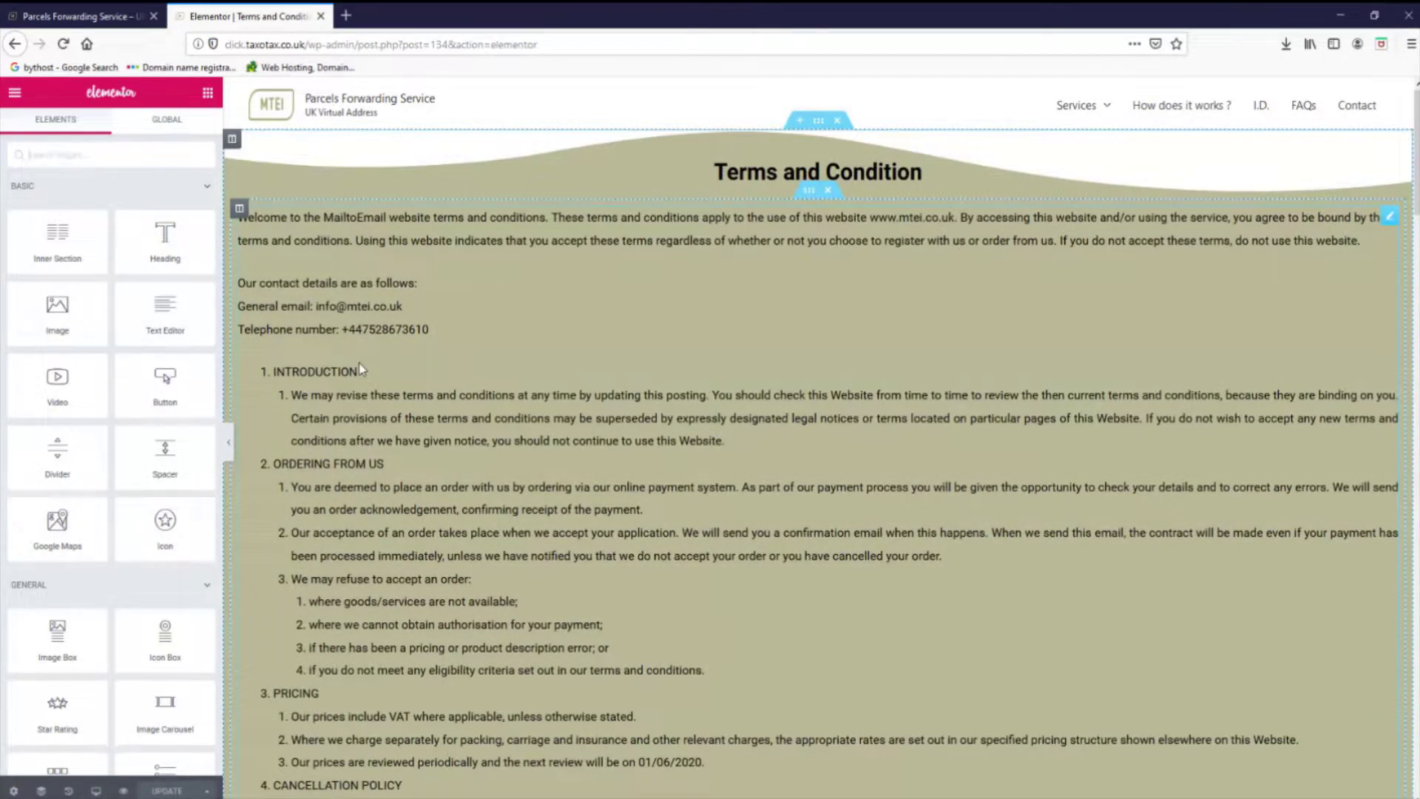
- Select the terms text block at the end of the page, after the ADDRESS section, for editing
scroll(880, 353, down, 5)
scroll(880, 353, down, 15)
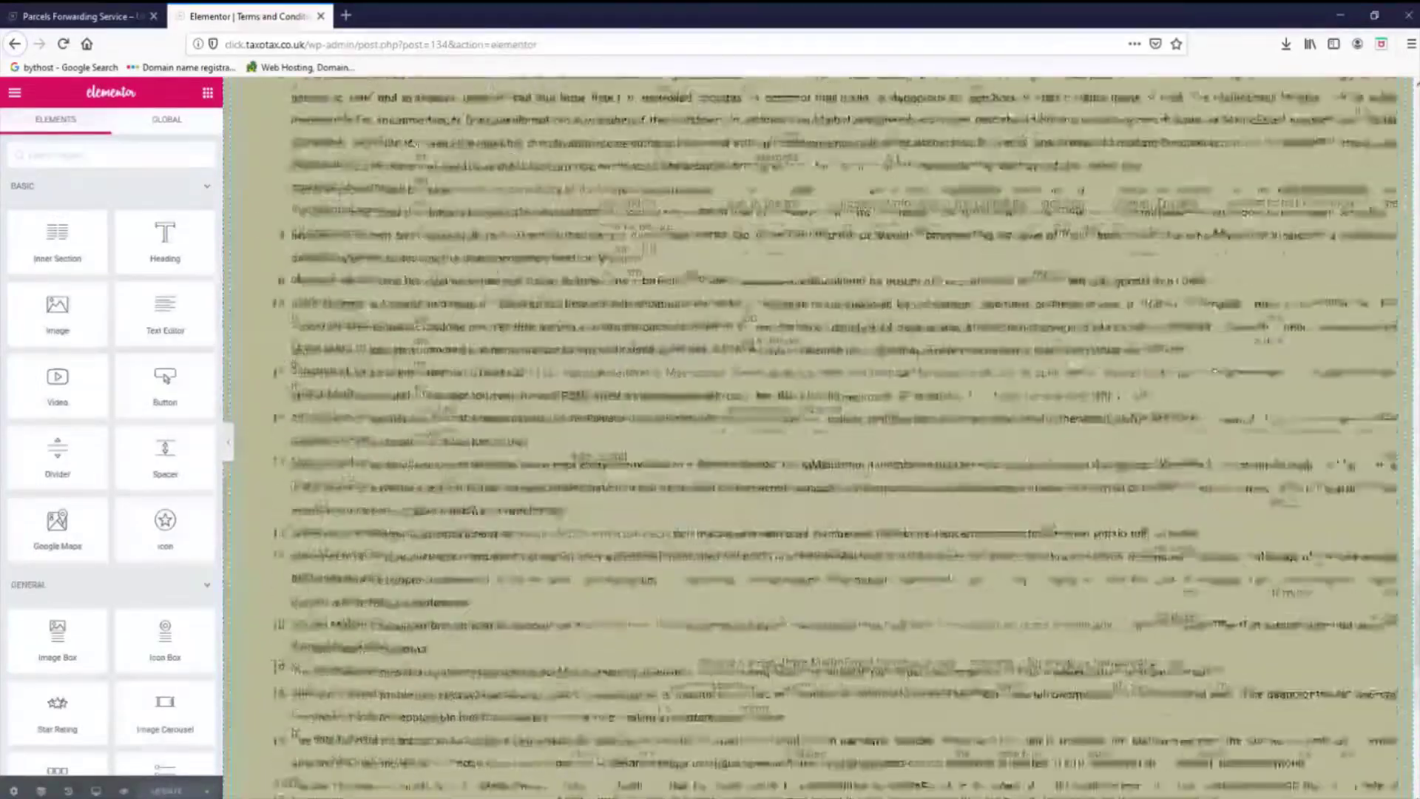
scroll(880, 353, down, 5)
click(826, 470)
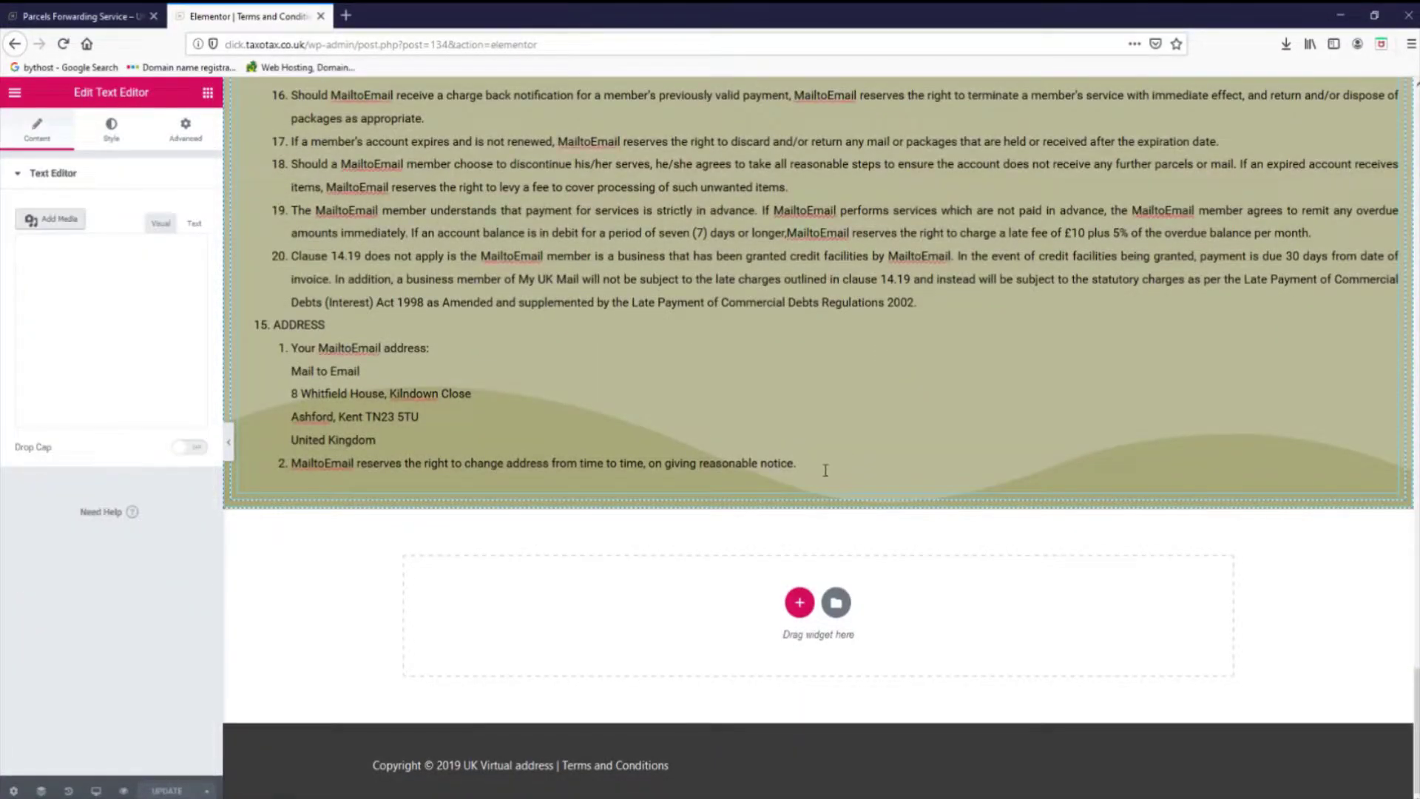
- Add blank list items at the end of the terms text and enter "Terms and Conditions" as item 19
key(Return)
key(Return)
key(Return)
key(Return)
key(Return)
text(Ter)
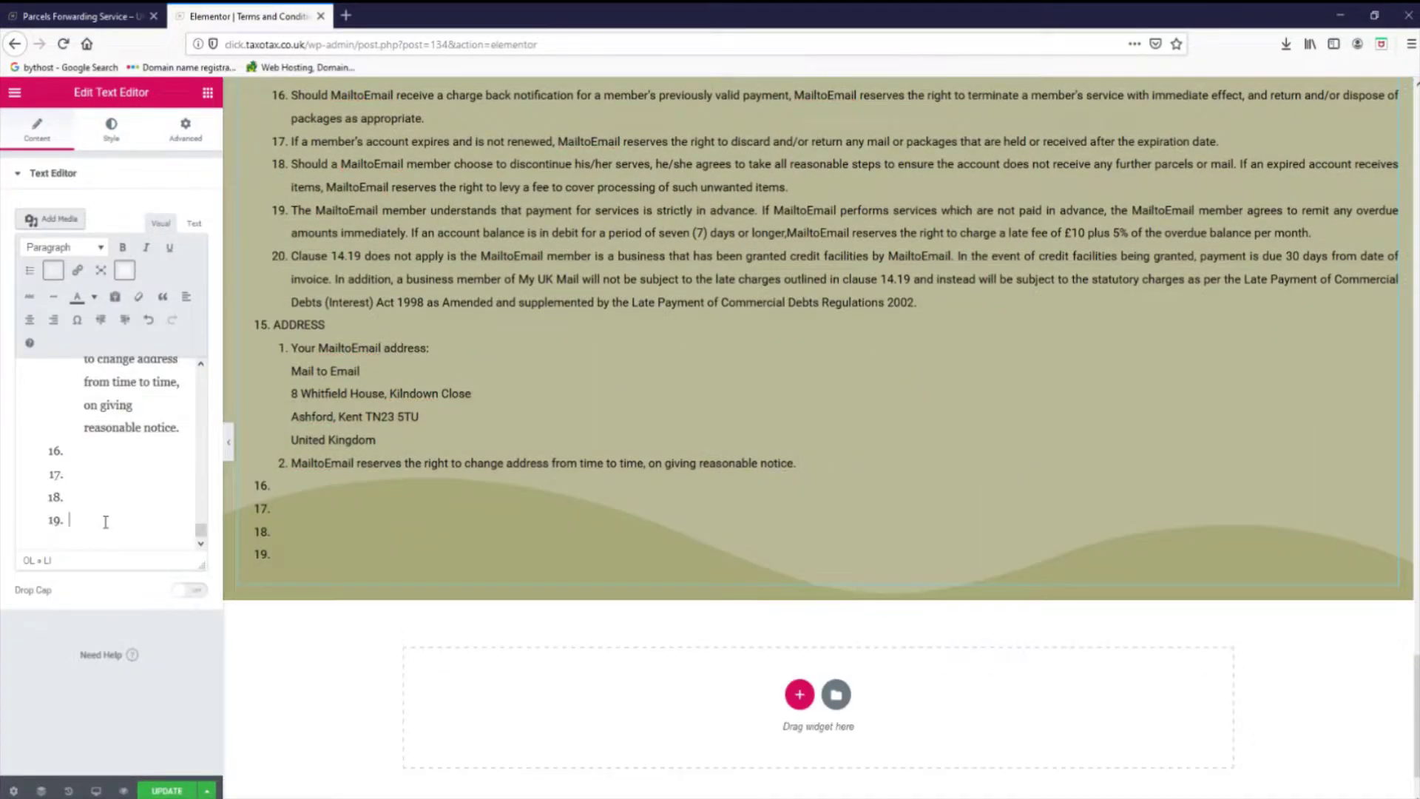
text(ms and Conditions)
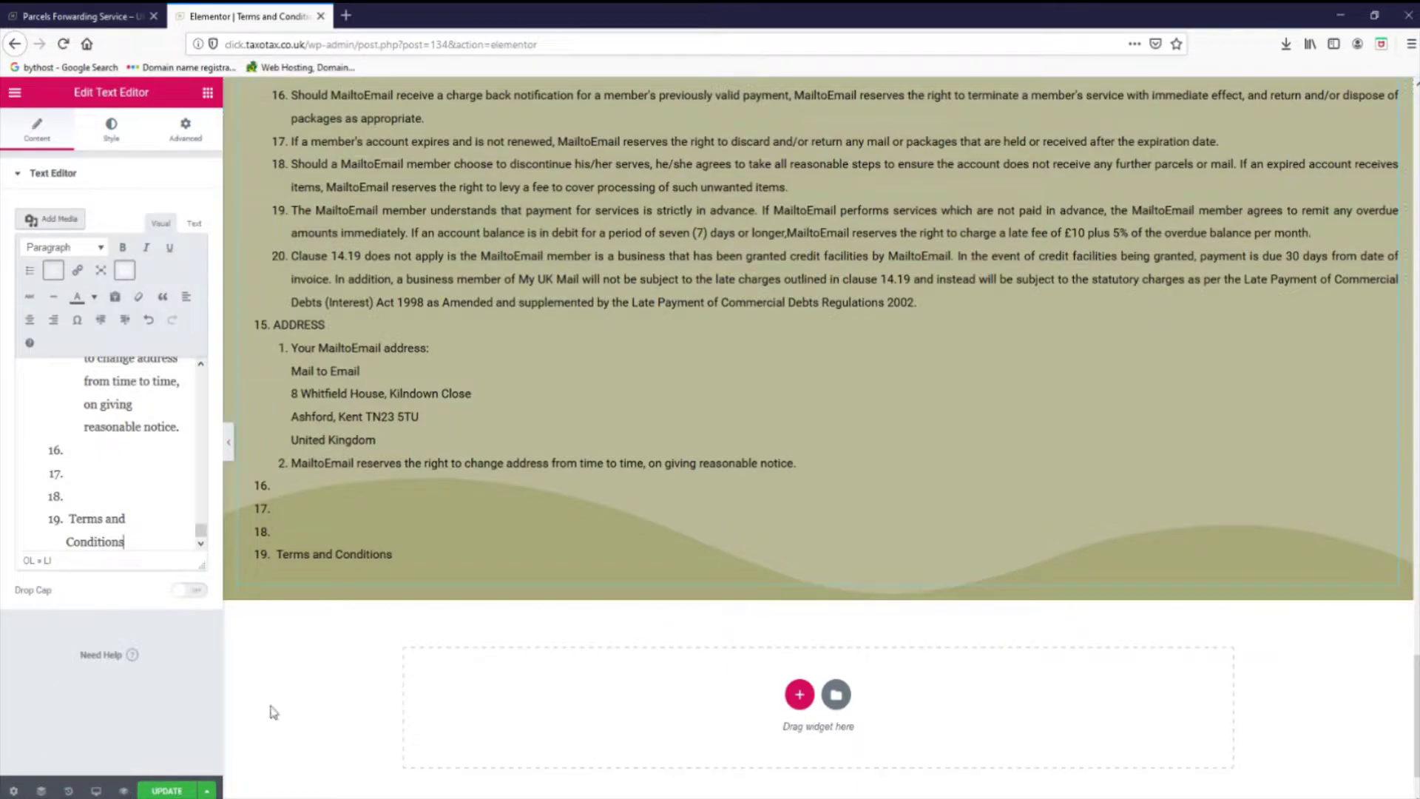
- Preview the Terms and Condition page and copy its address, click.taxotax.co.uk/terms-and-condition, without the preview parameters
click(123, 791)
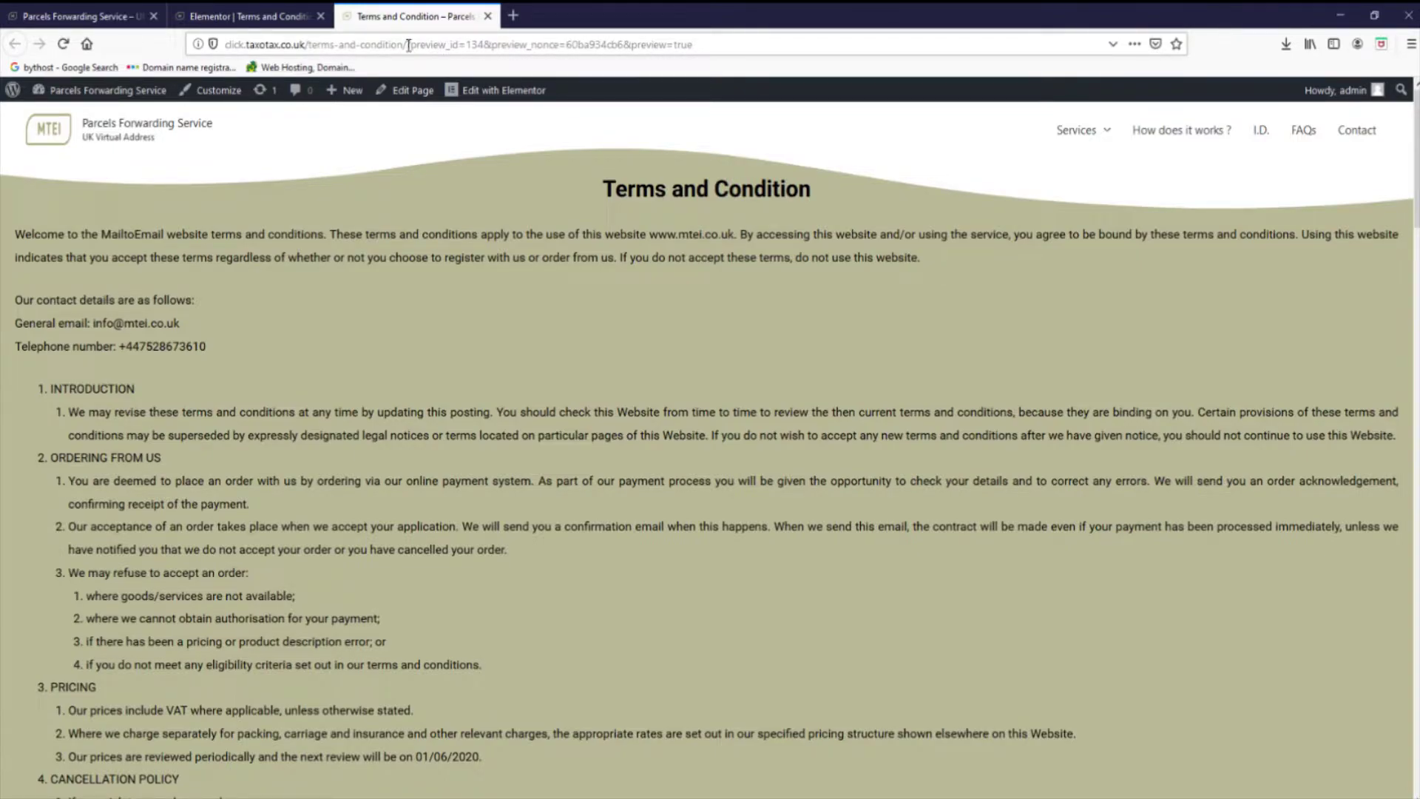
drag(403, 46, 217, 65)
key(ctrl+c)
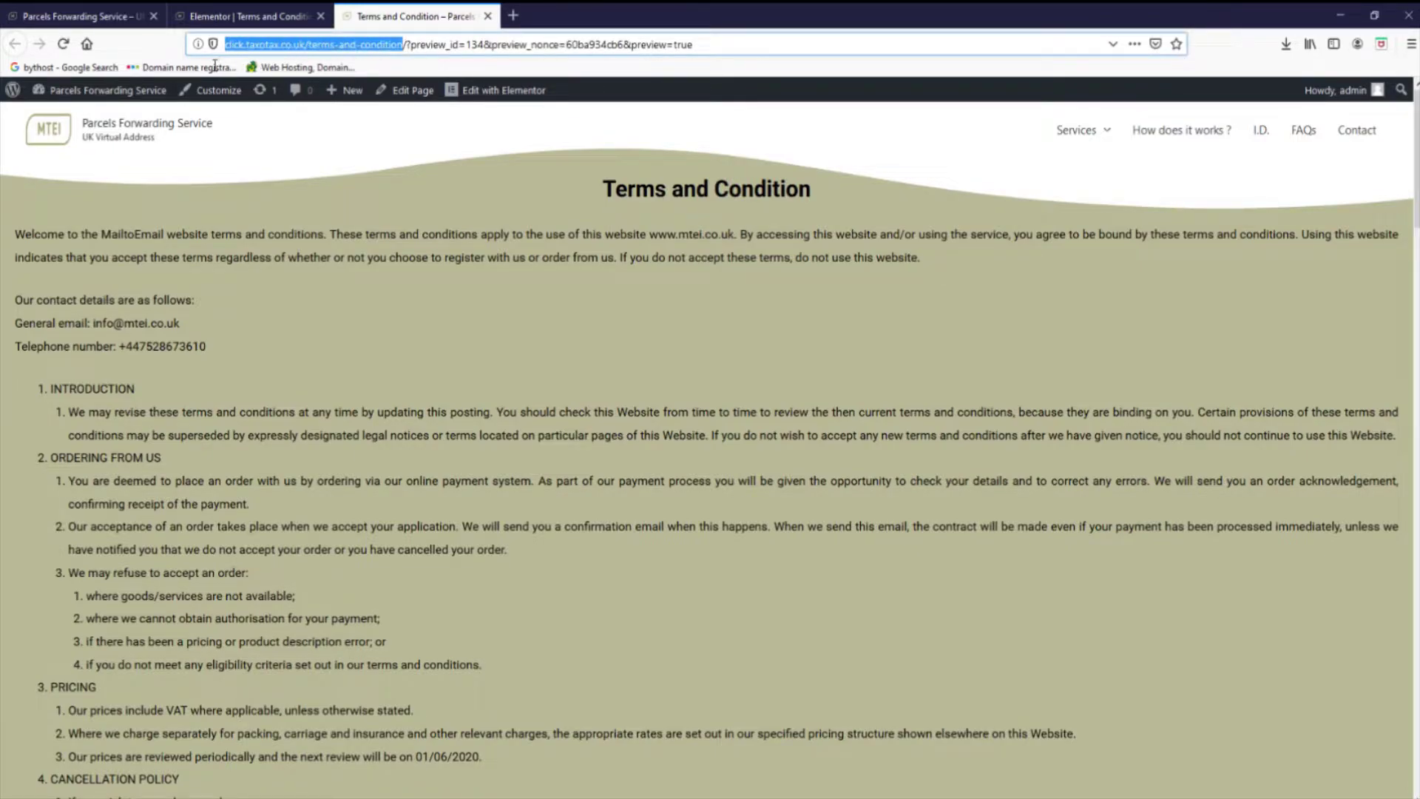
click(249, 21)
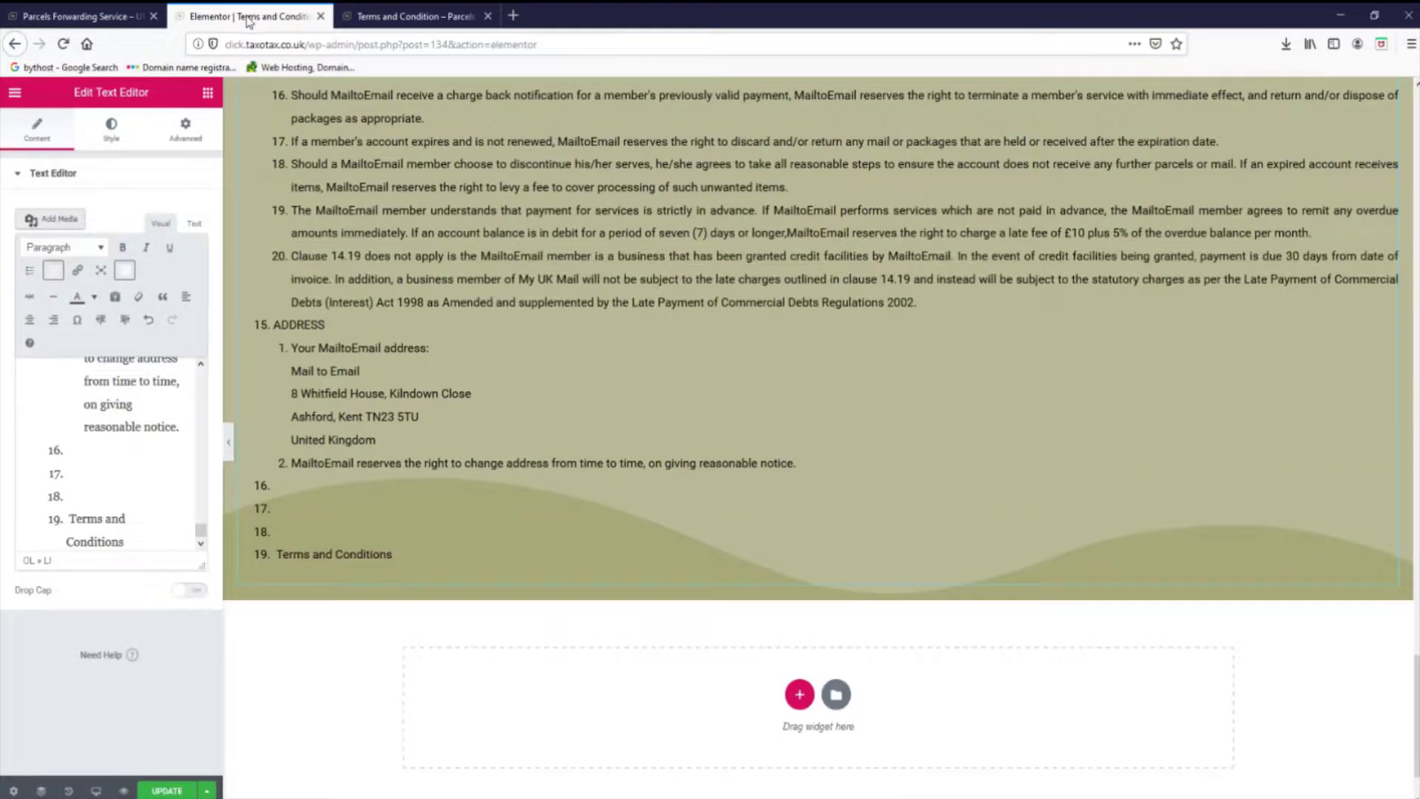
drag(73, 519, 125, 545)
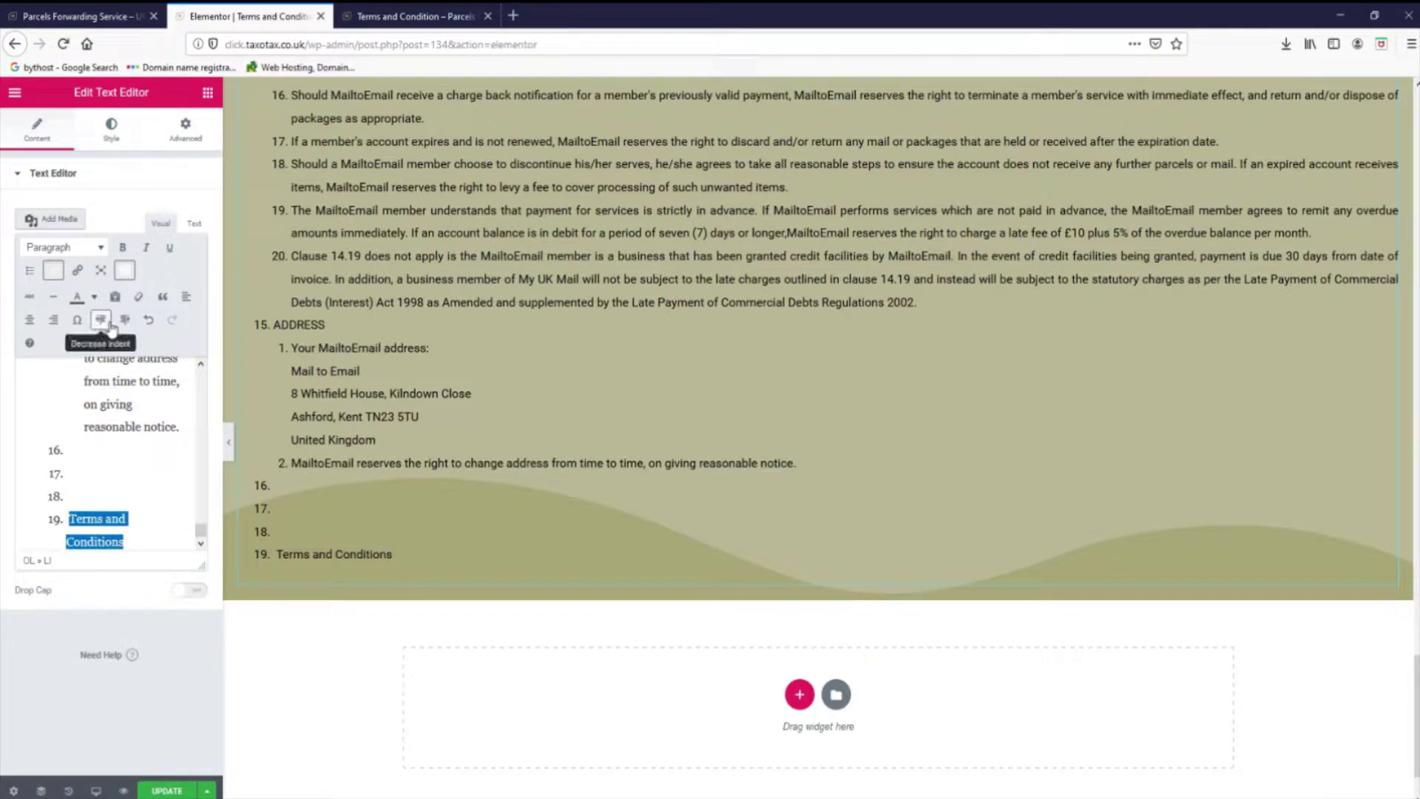
click(78, 271)
key(ctrl+v)
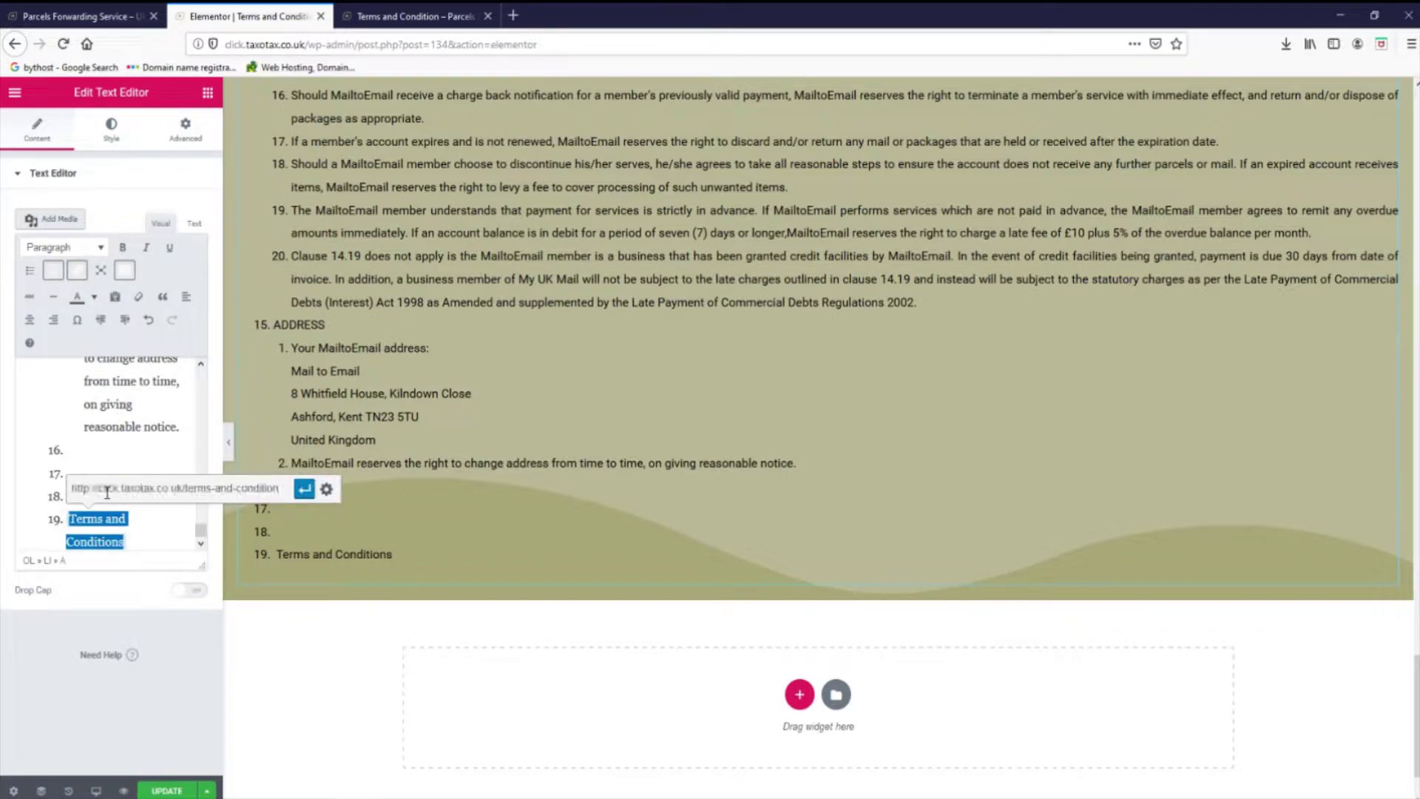
click(304, 489)
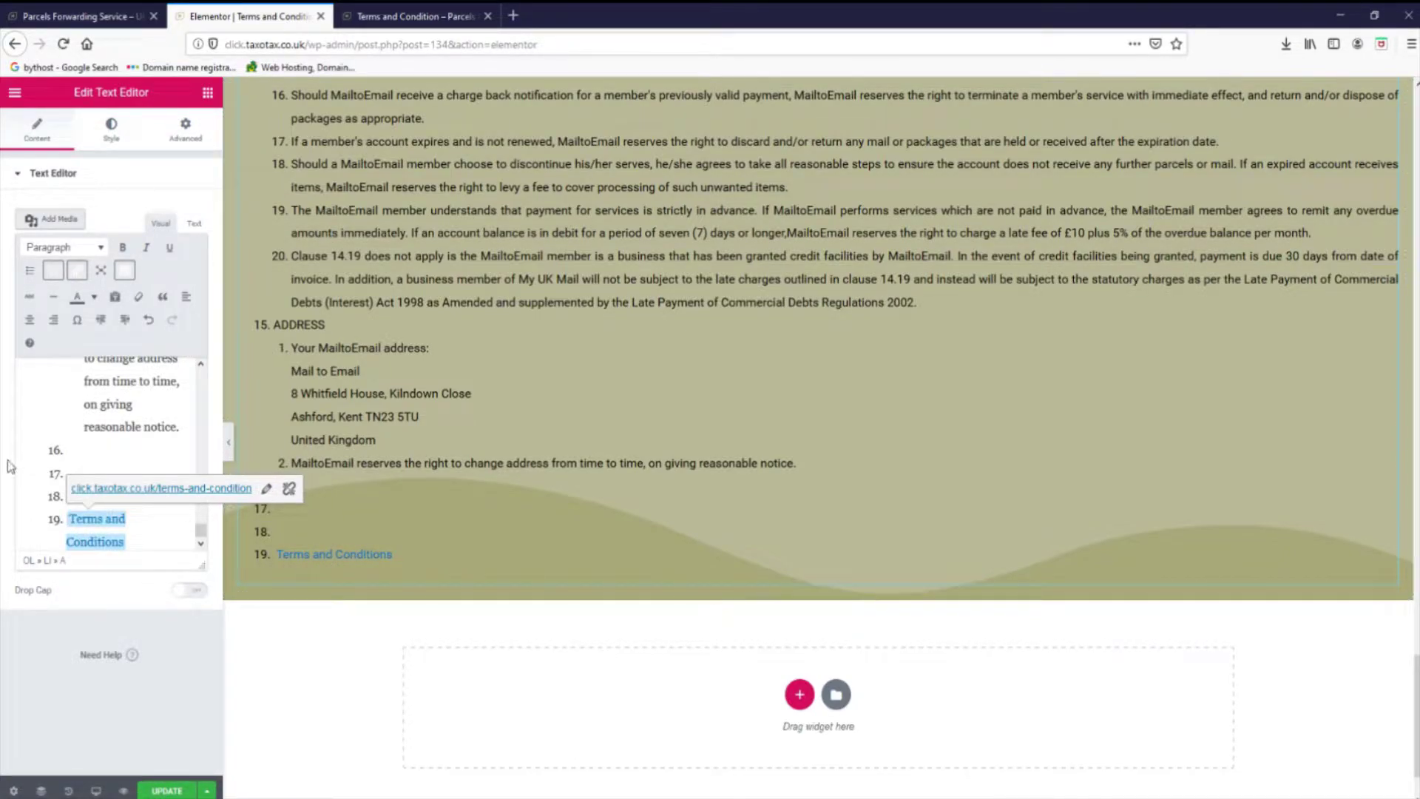
click(163, 458)
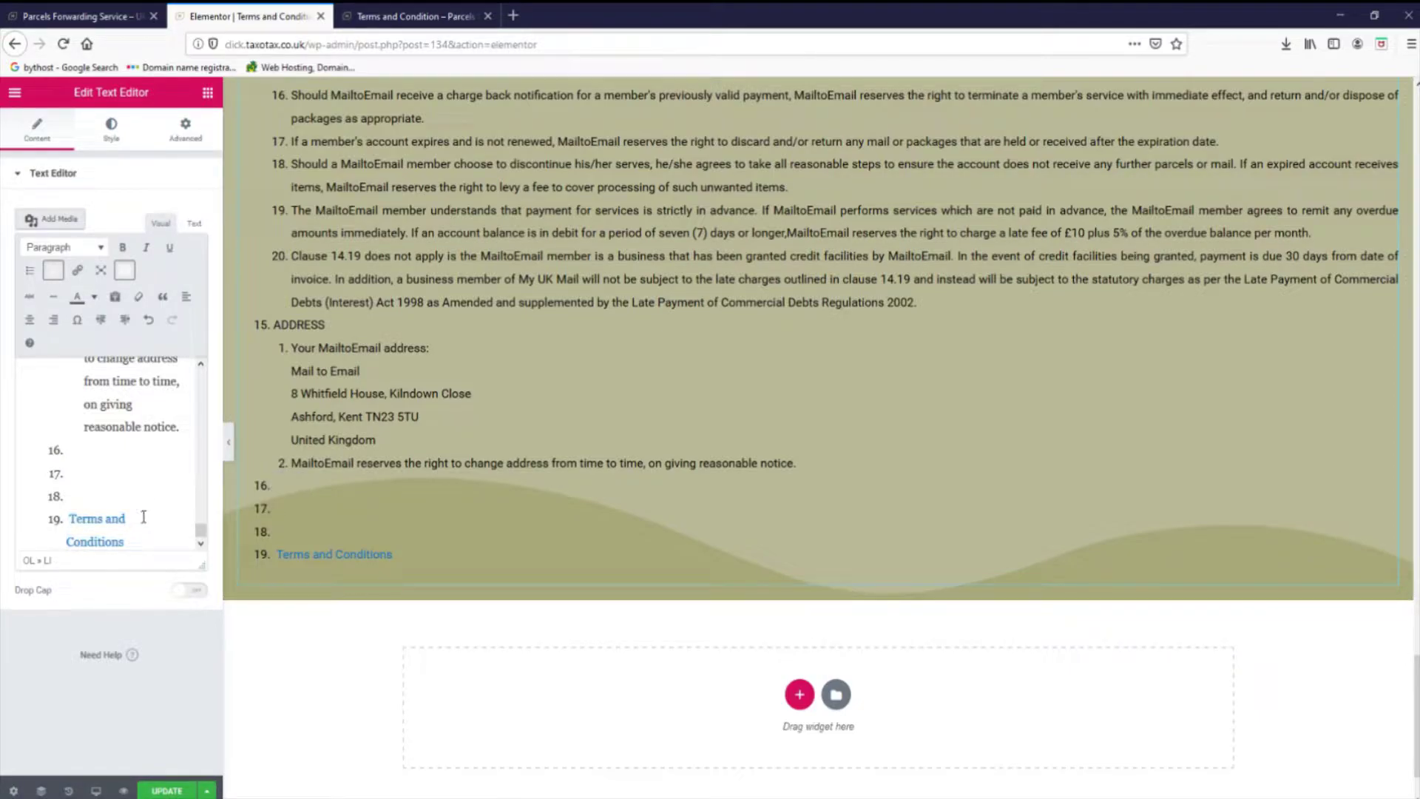
- Show the text block's HTML source and copy the "Terms and Conditions" link code at its end, from <a to </li>
click(196, 223)
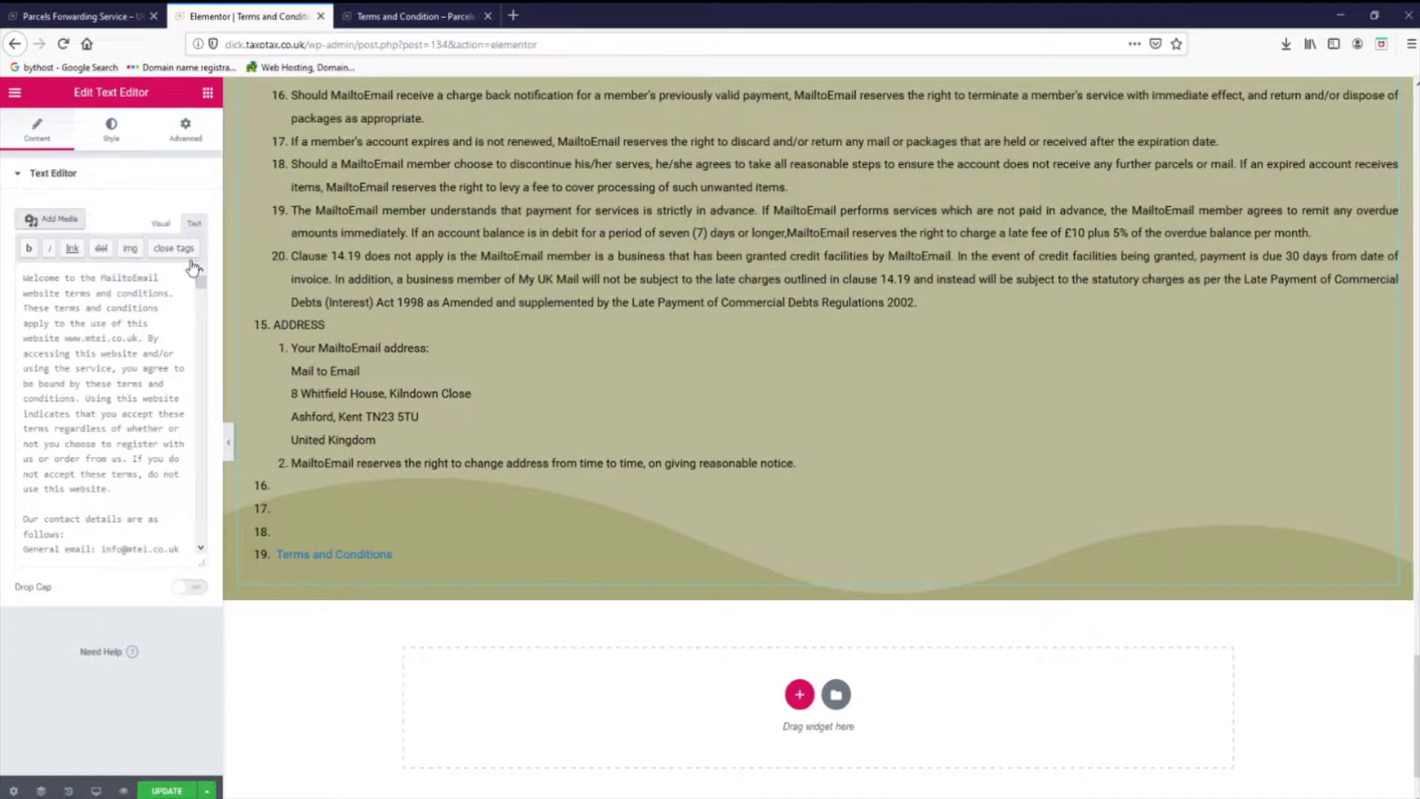
drag(199, 289, 187, 581)
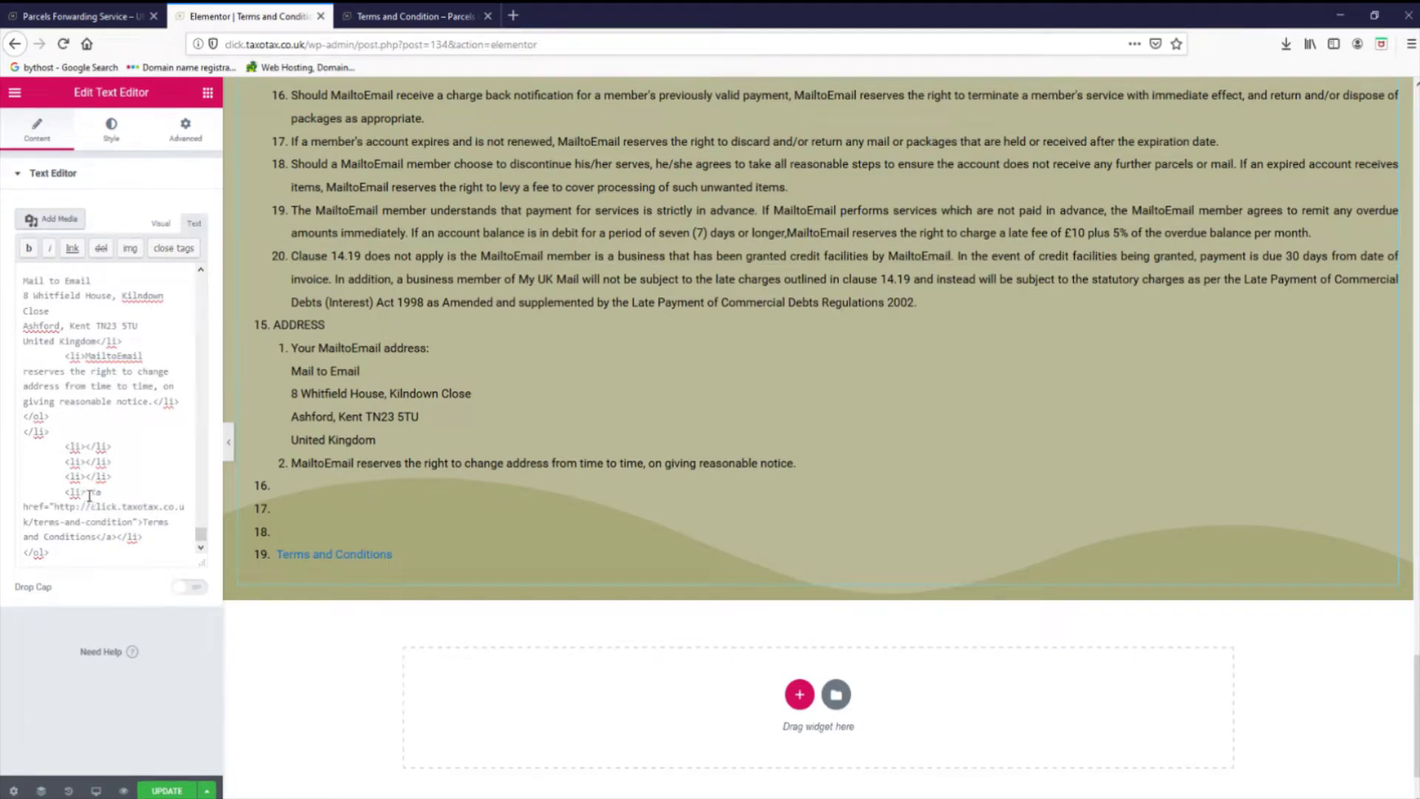
drag(103, 498, 148, 539)
key(ctrl+c)
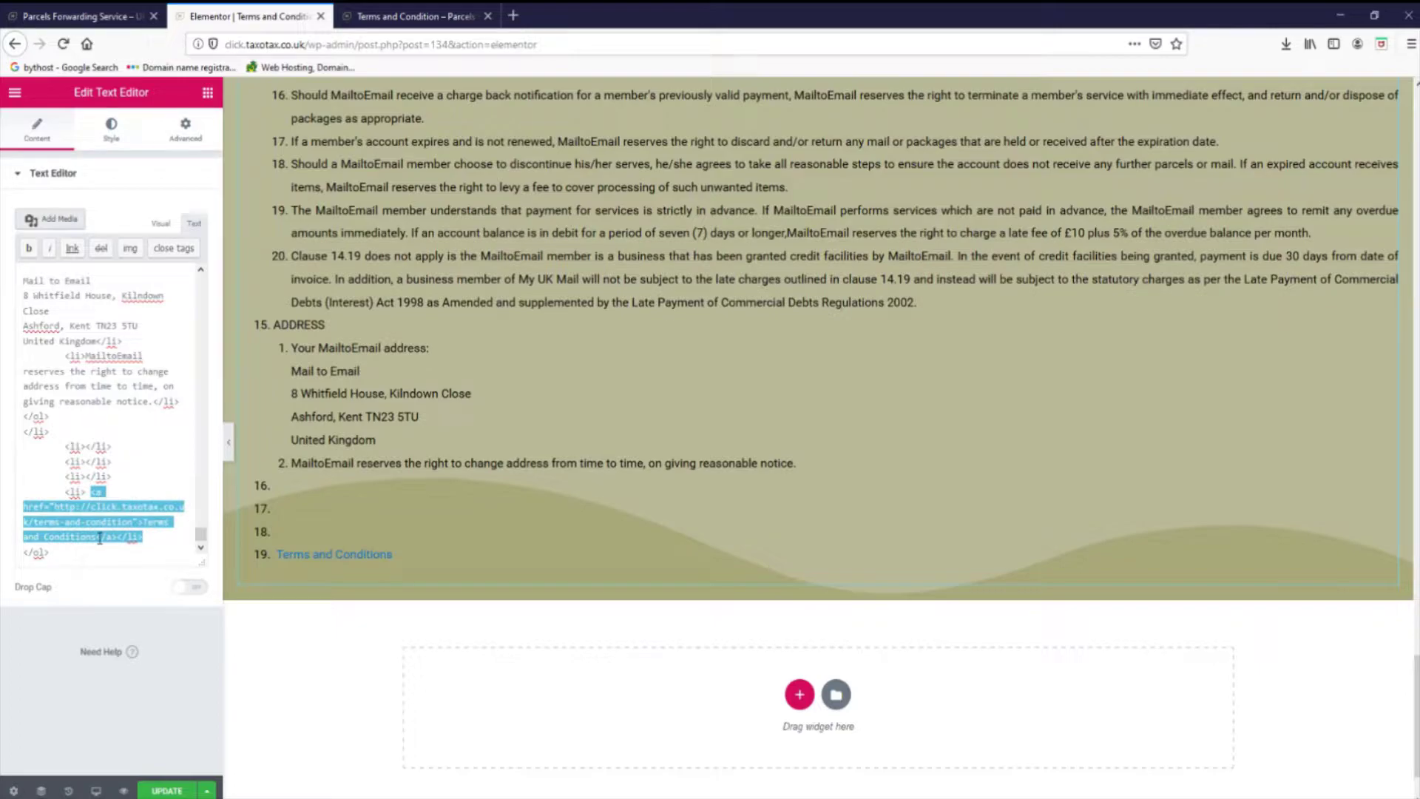
- Leave the Elementor editor for the WordPress dashboard without updating the Terms and Condition page
click(59, 18)
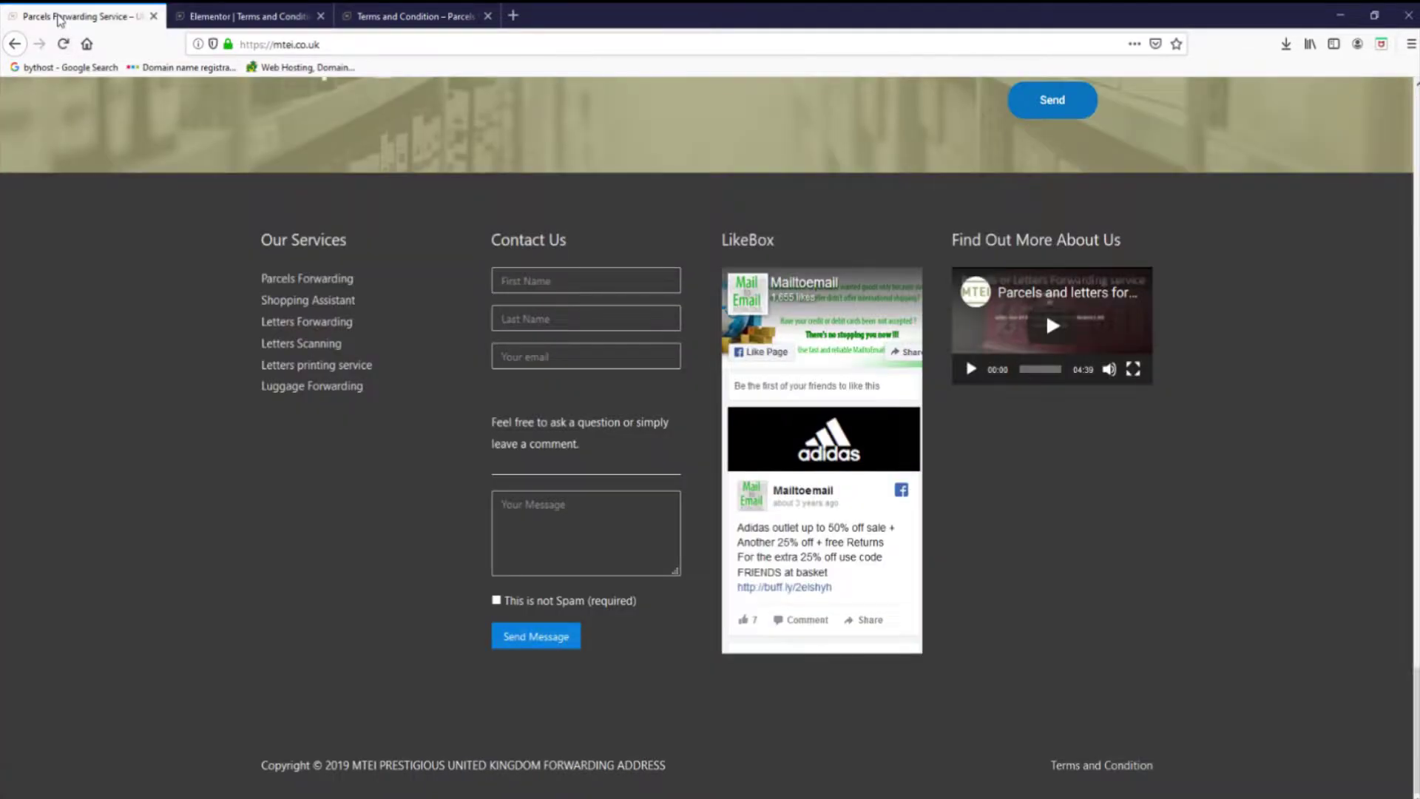
click(198, 17)
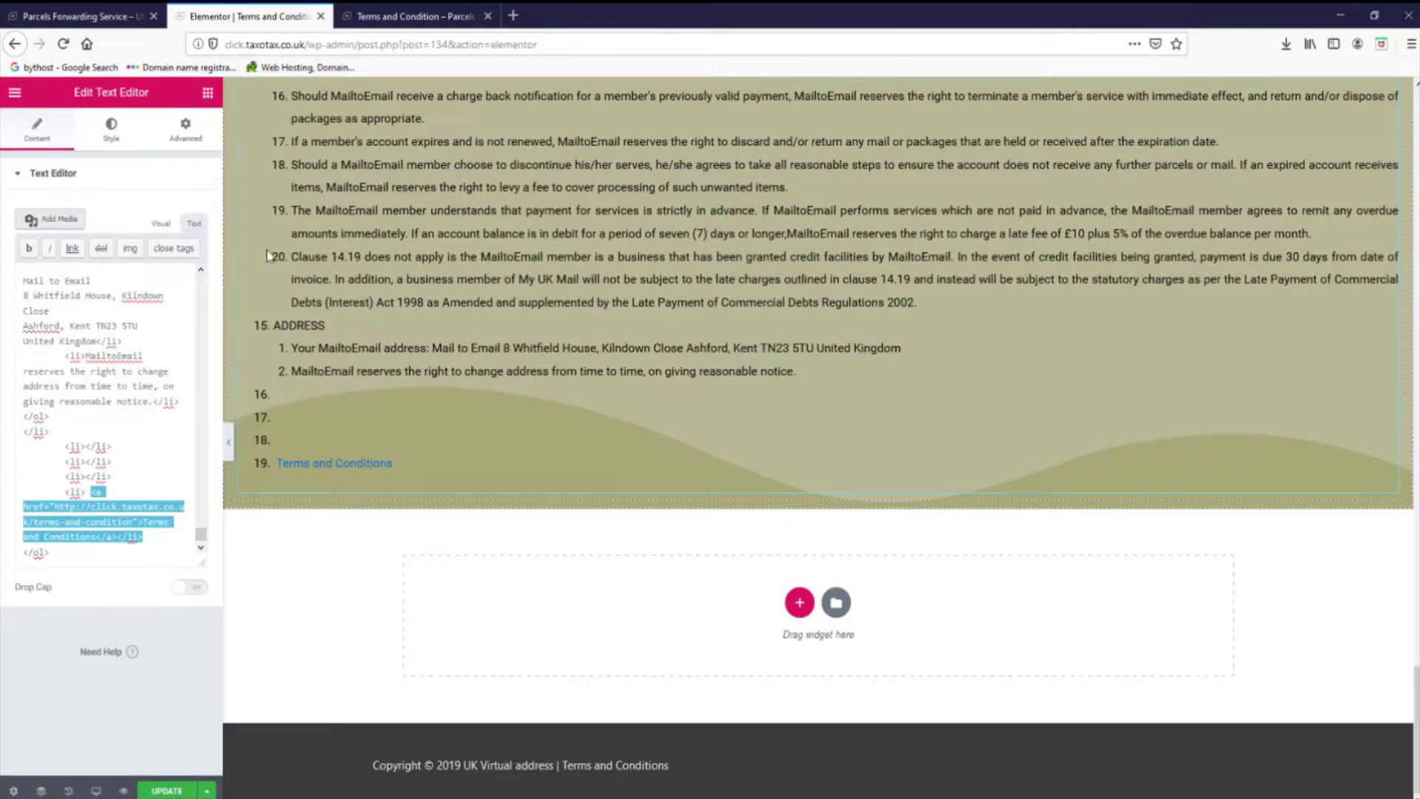
click(14, 92)
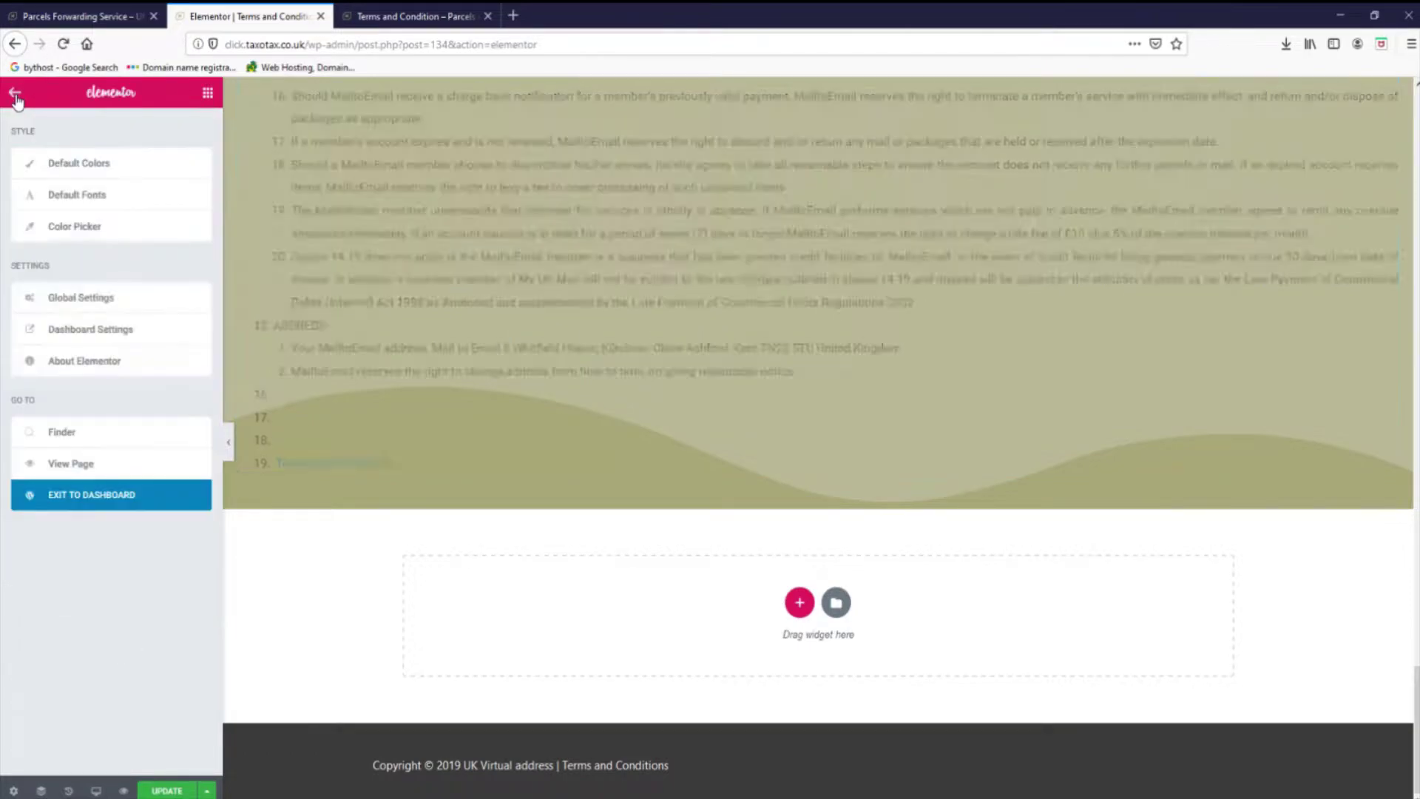
click(82, 495)
click(804, 370)
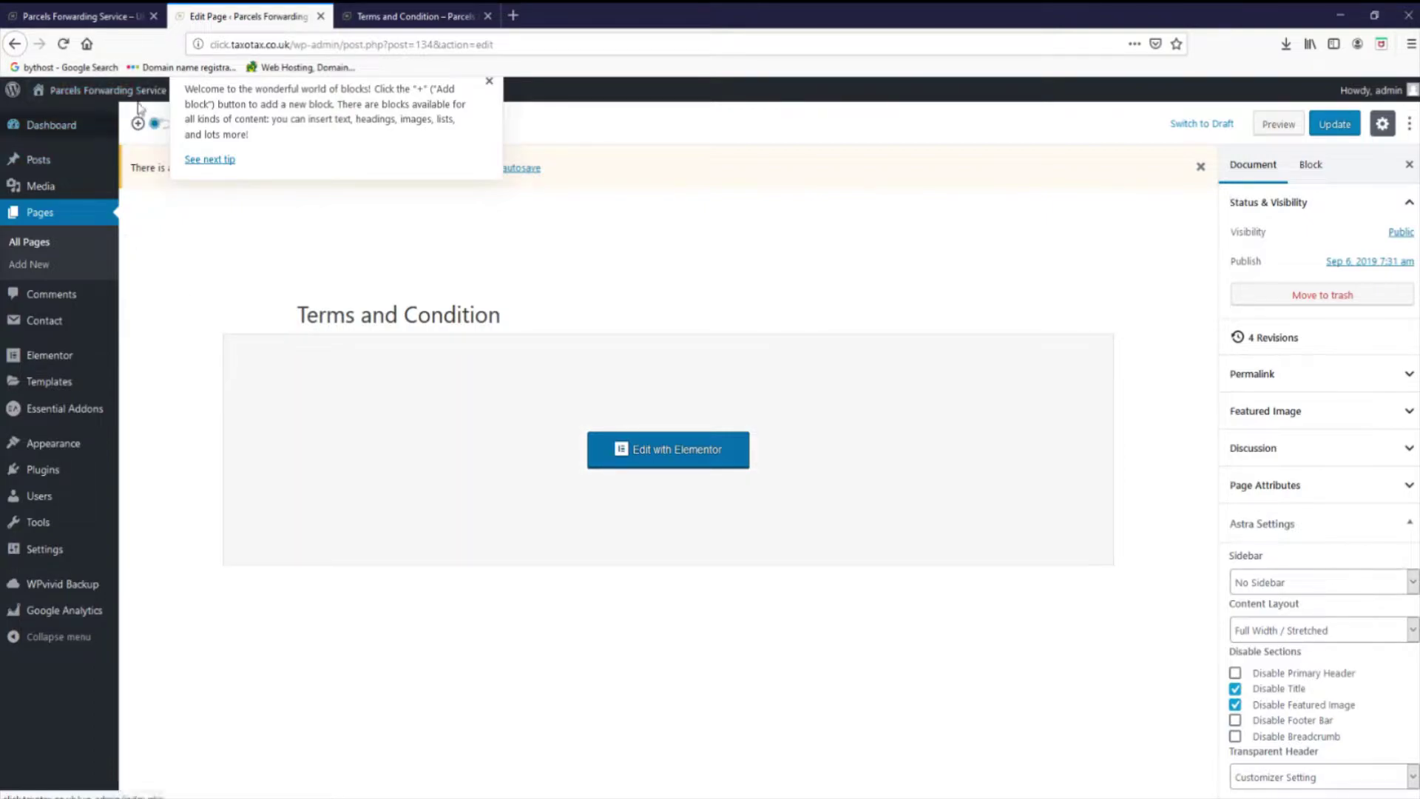
- Dismiss the block editor tip, visit the site, and open the customizer's Footer Bar settings
click(489, 82)
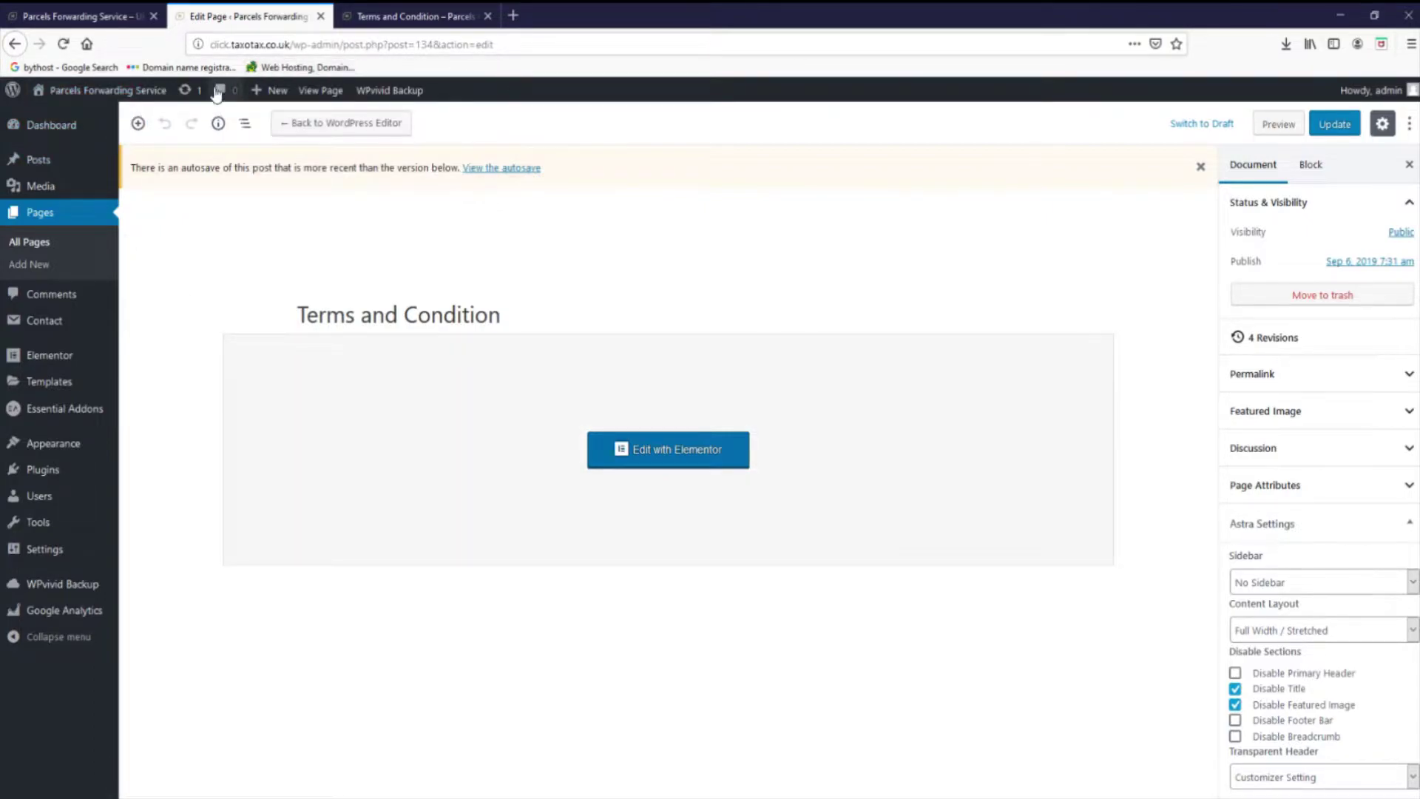
mouse_move(96, 91)
click(81, 123)
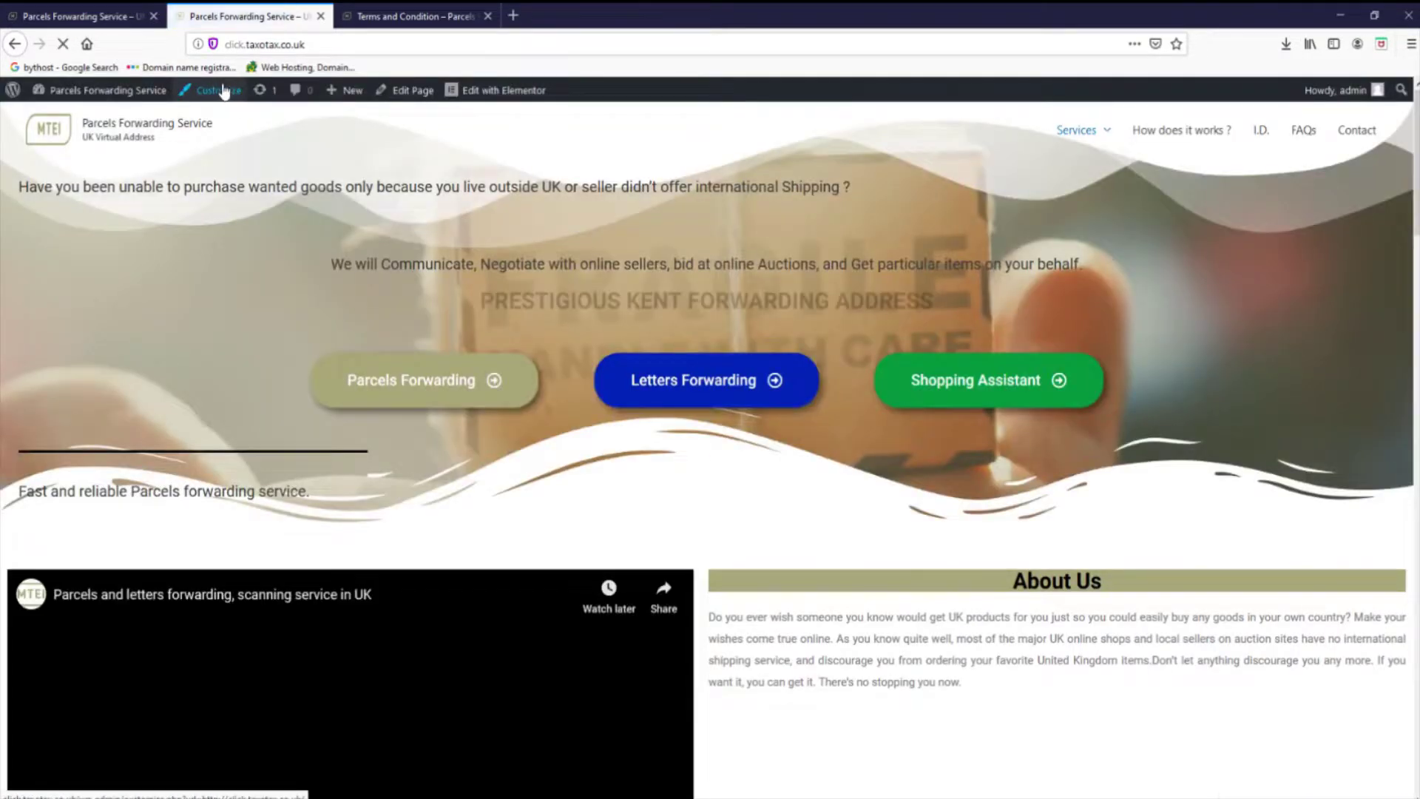
click(221, 91)
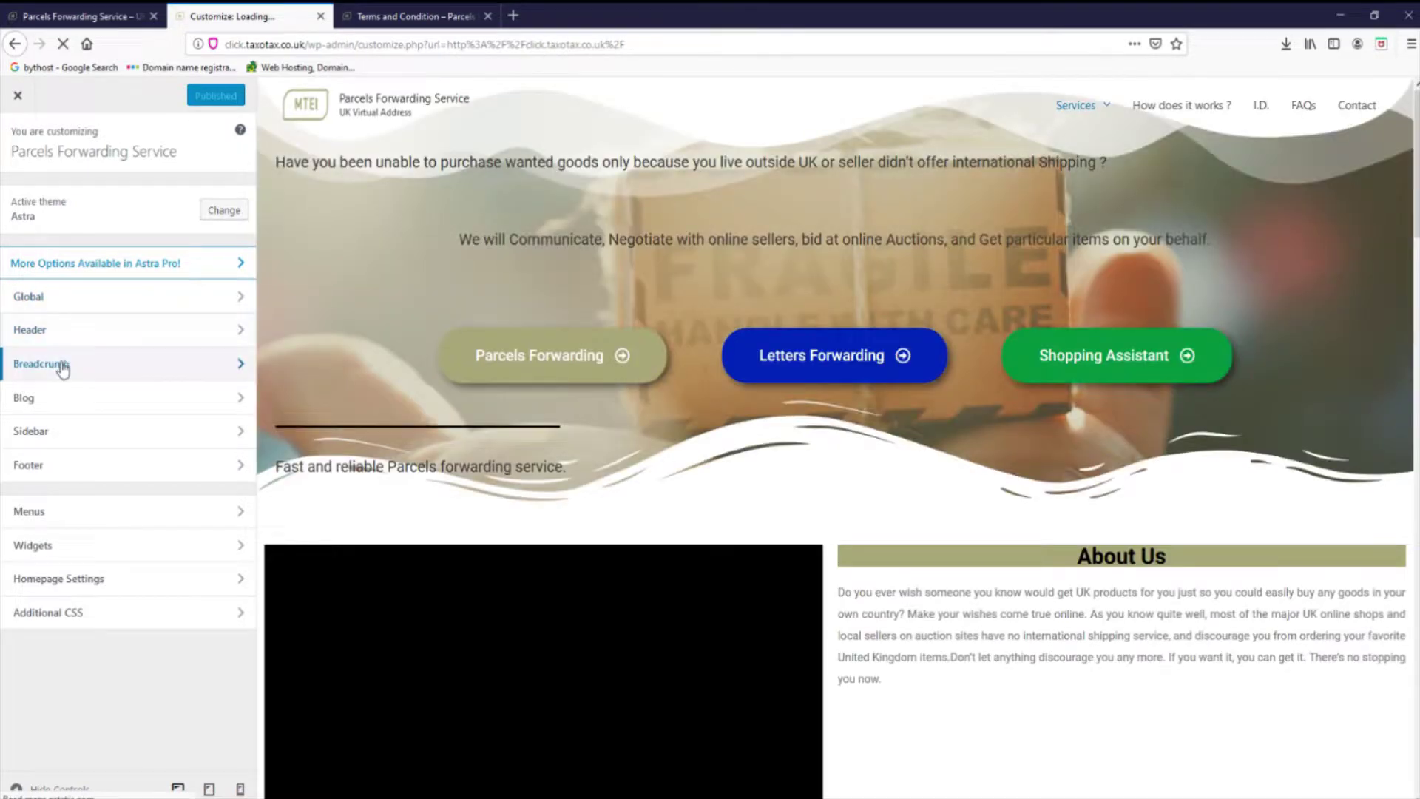
click(62, 461)
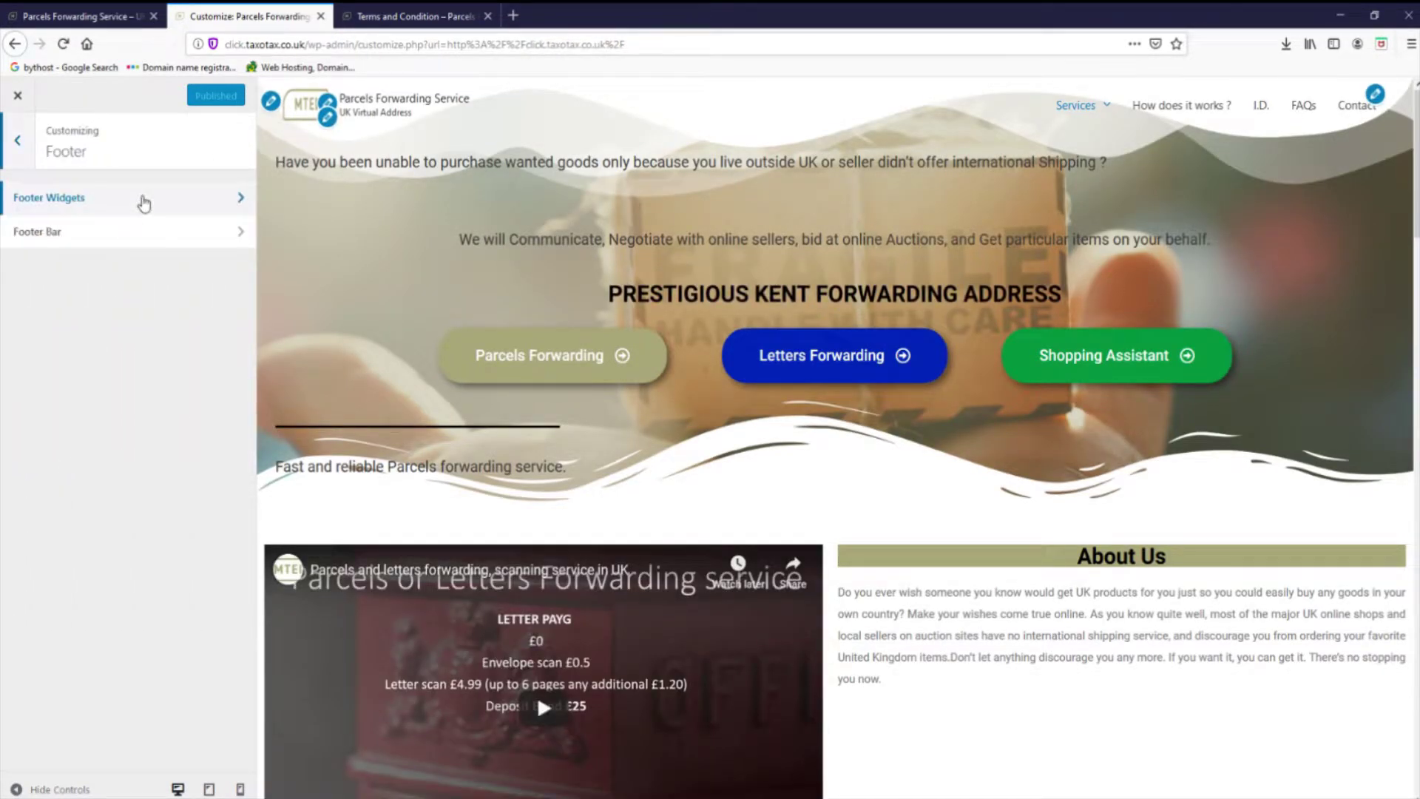
click(143, 235)
- Paste the copied link code into the footer bar's Section 1 custom text and remove the plain "Terms and Conditions" before it
click(131, 408)
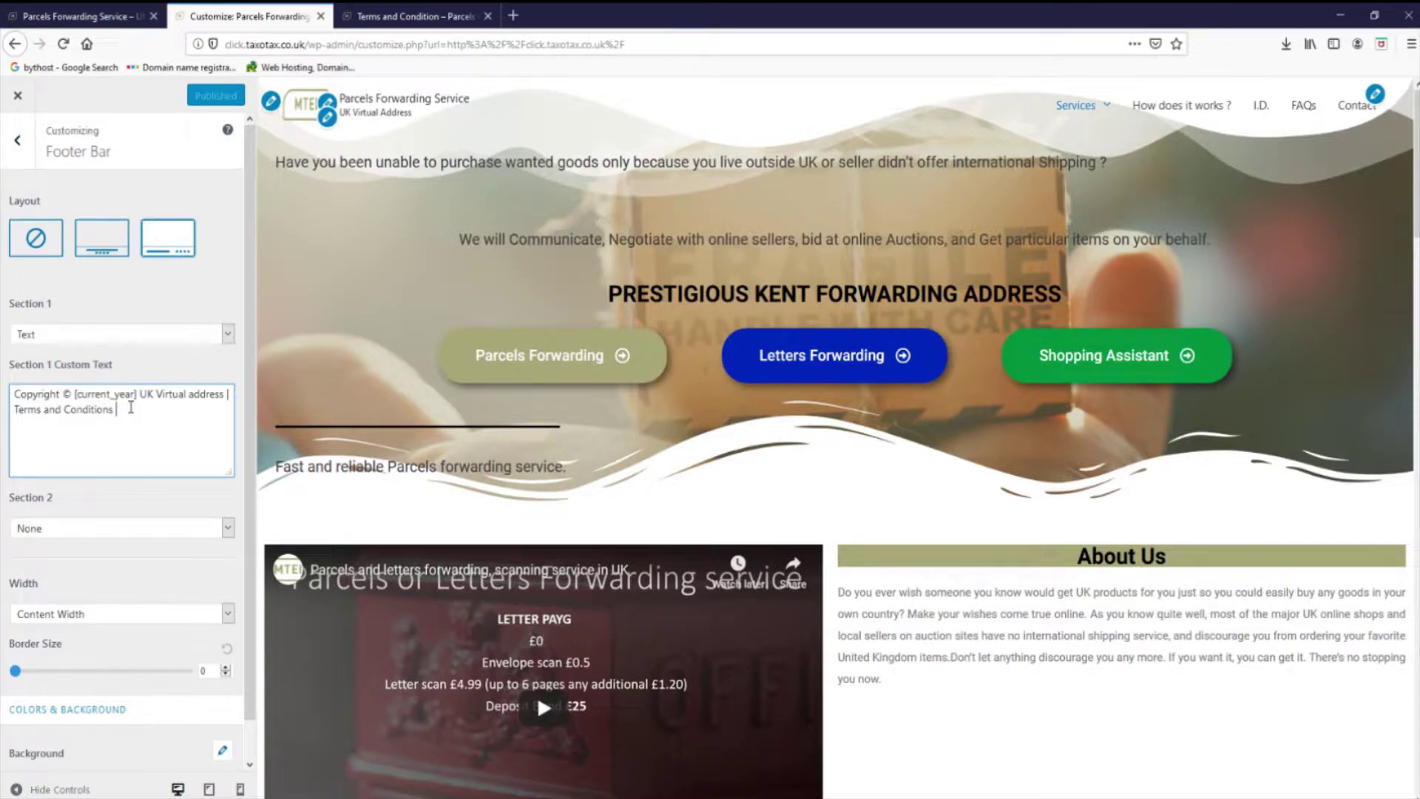
key(ctrl+v)
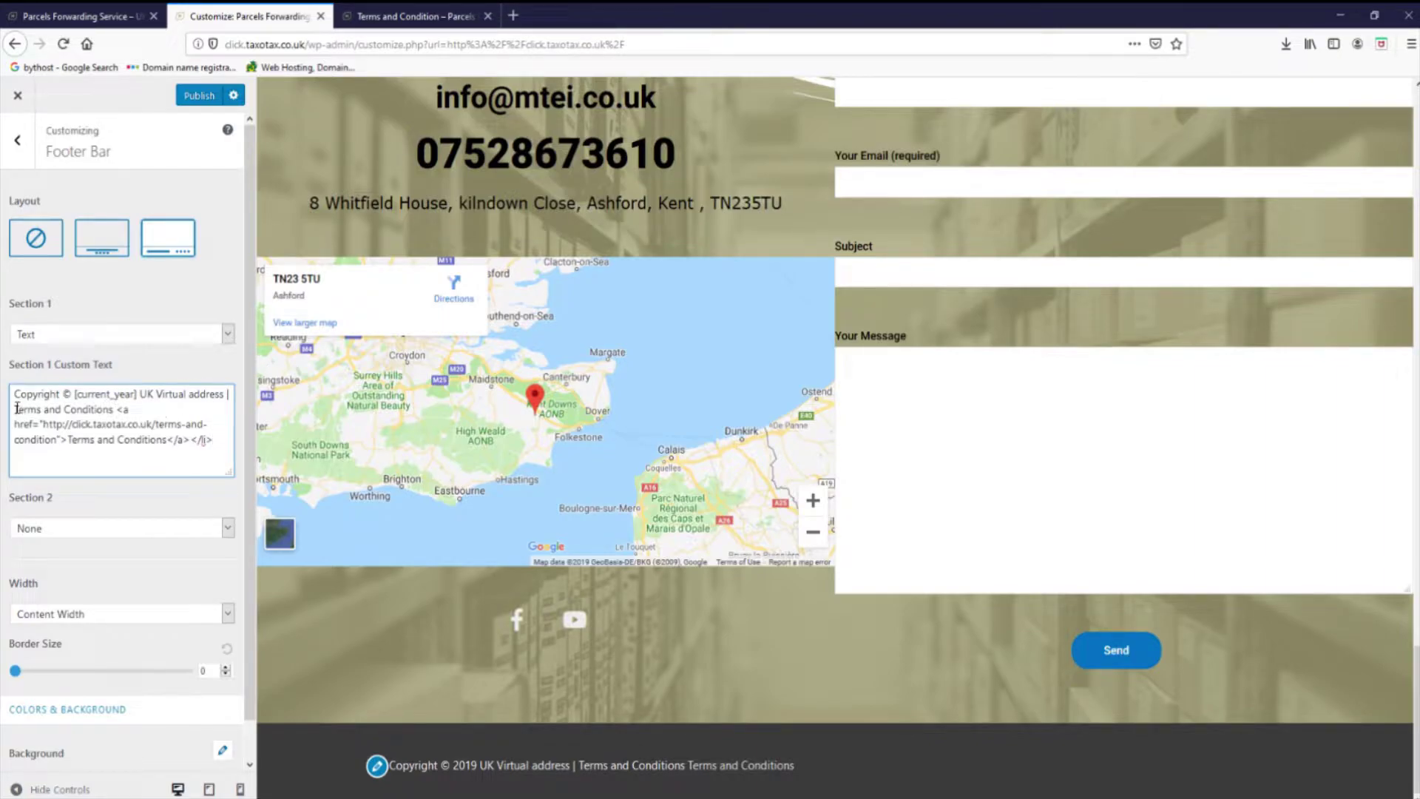
drag(16, 408, 116, 409)
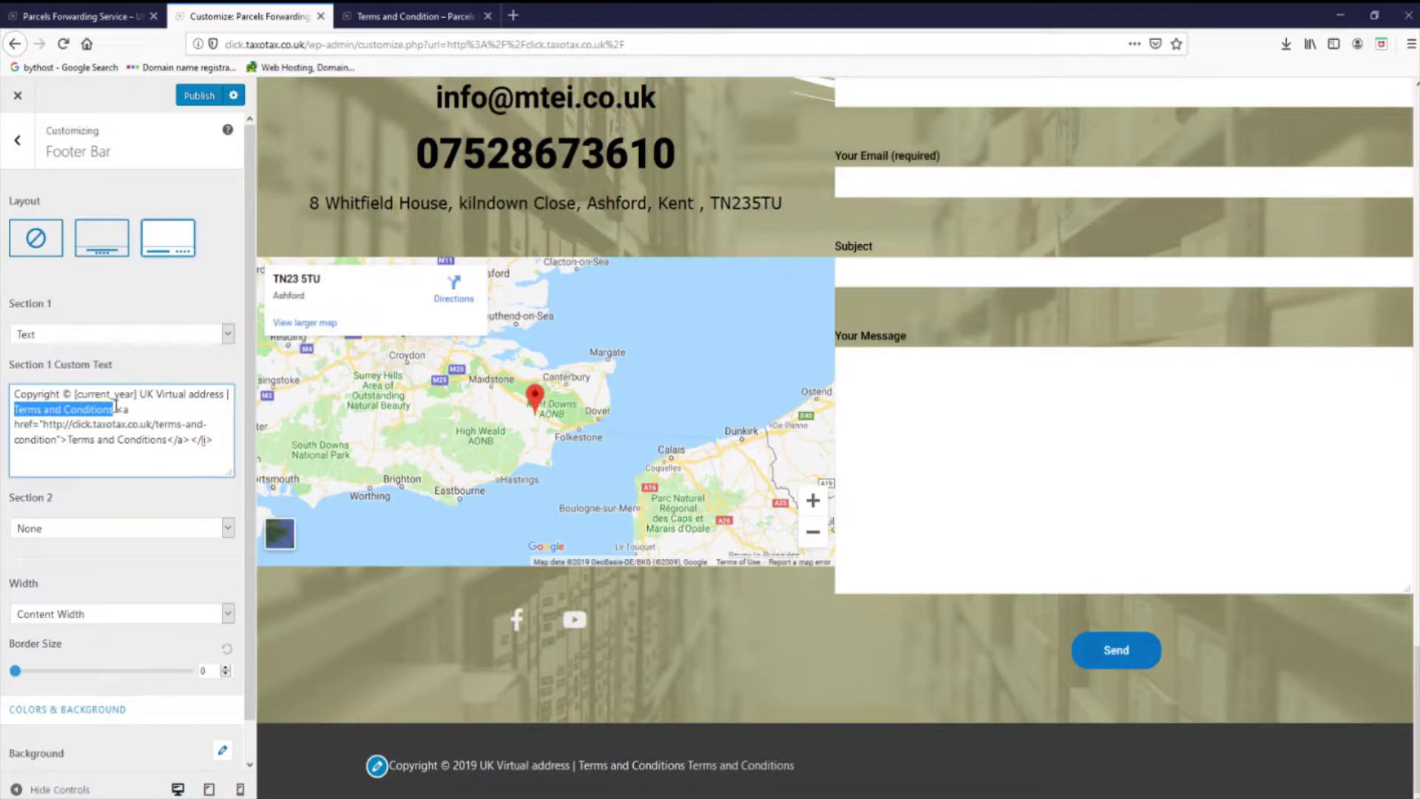
key(BackSpace)
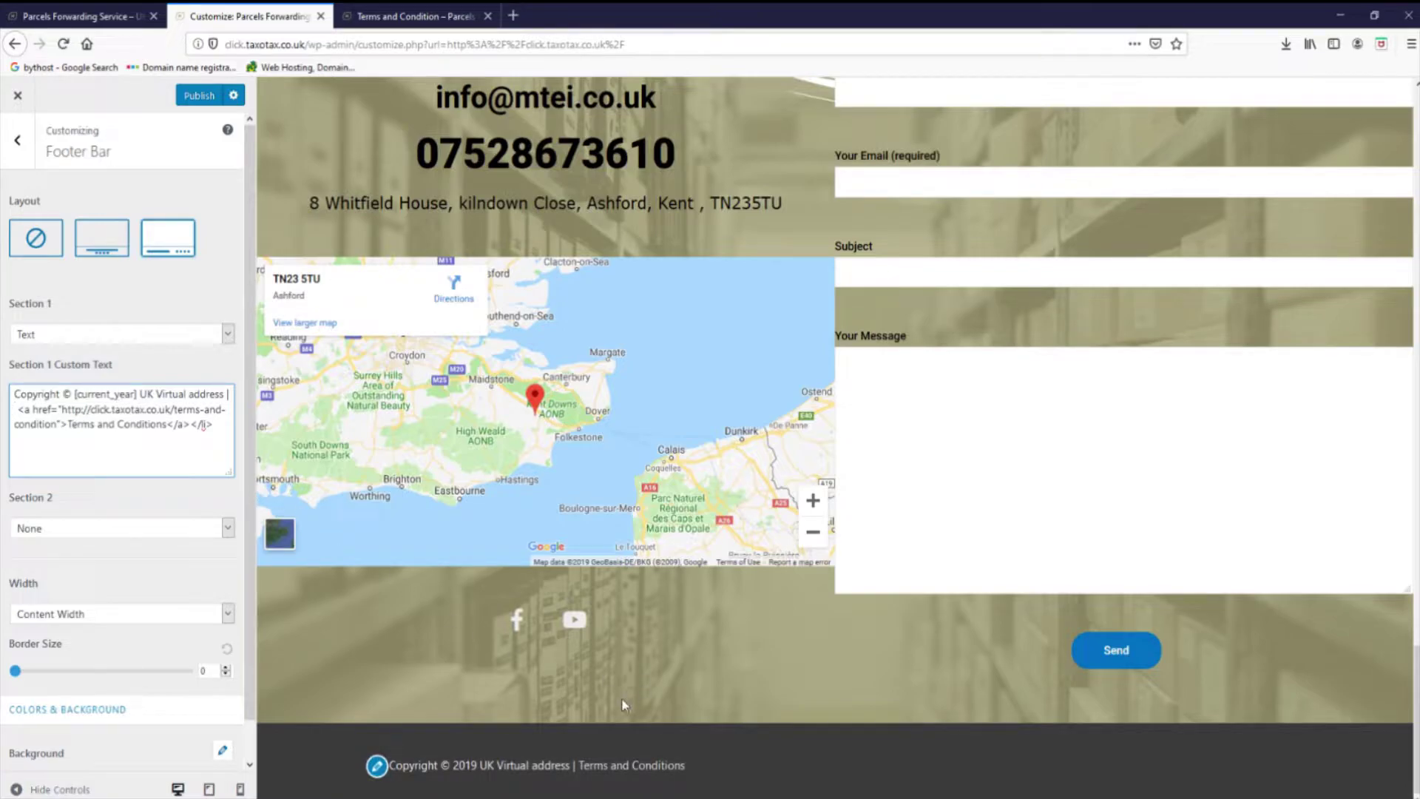
- Test the footer's Terms and Conditions link in the preview, look through the page it opens, and return to the home page's footer
click(613, 769)
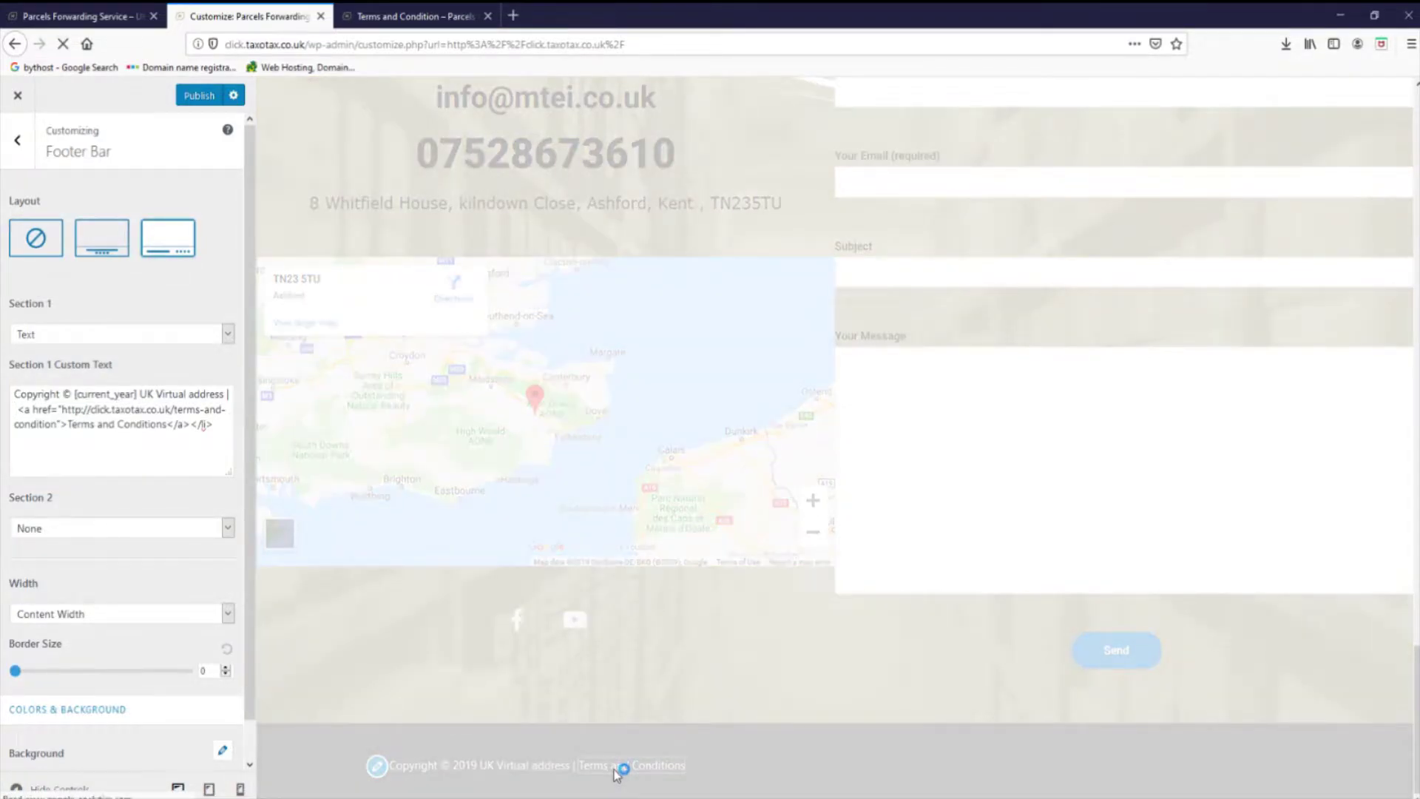
scroll(903, 347, down, 10)
scroll(904, 355, down, 10)
scroll(904, 353, up, 5)
scroll(904, 353, down, 5)
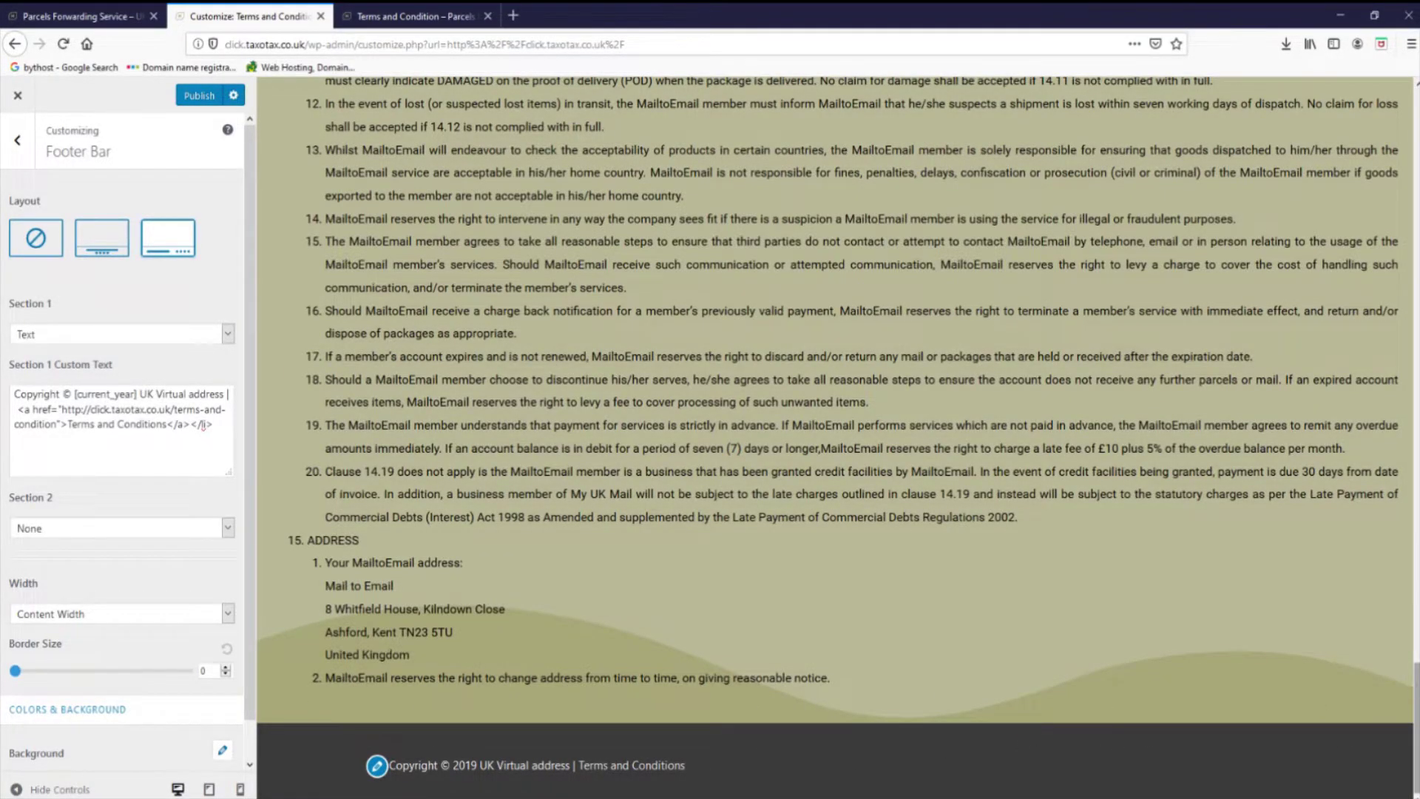
scroll(780, 410, up, 20)
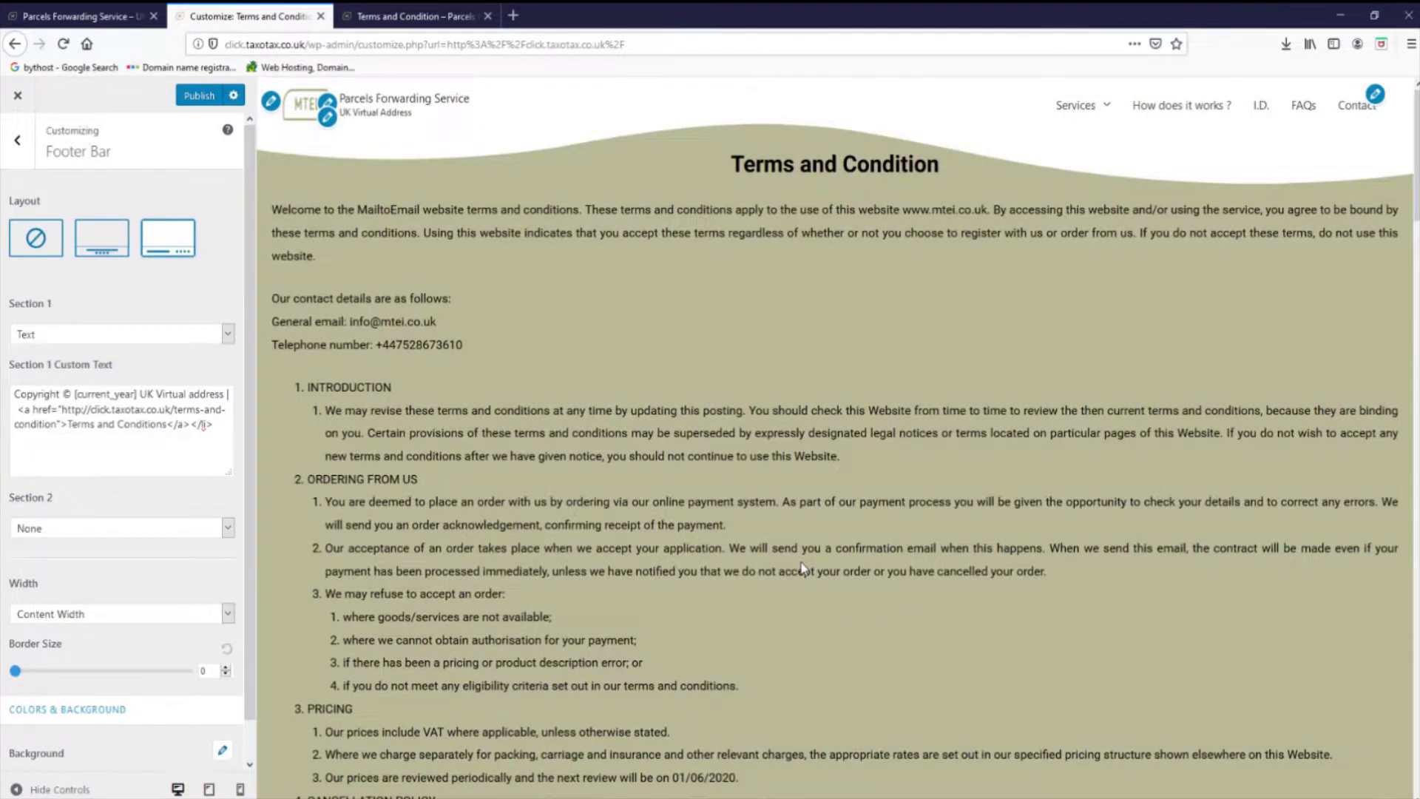
scroll(804, 569, down, 10)
scroll(806, 563, up, 10)
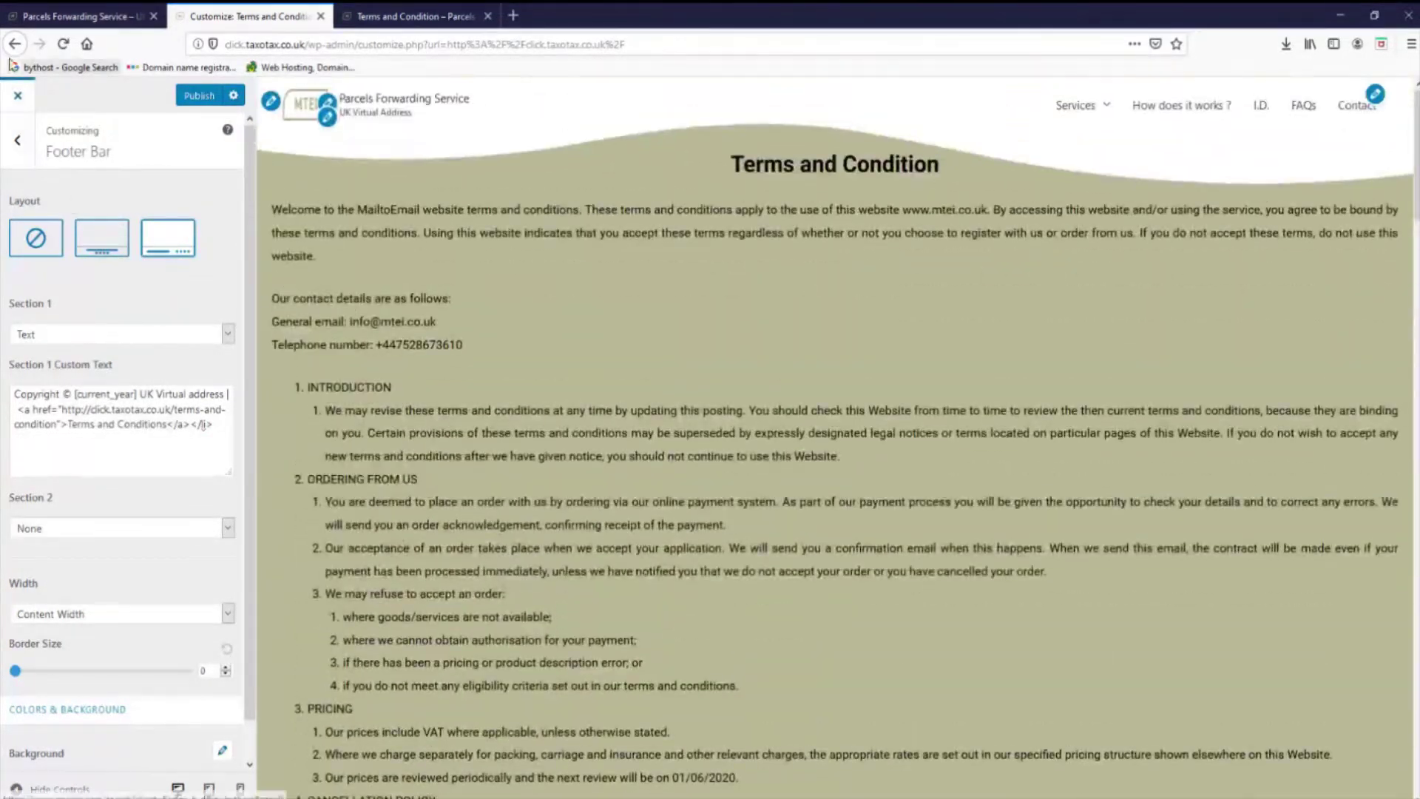
click(301, 102)
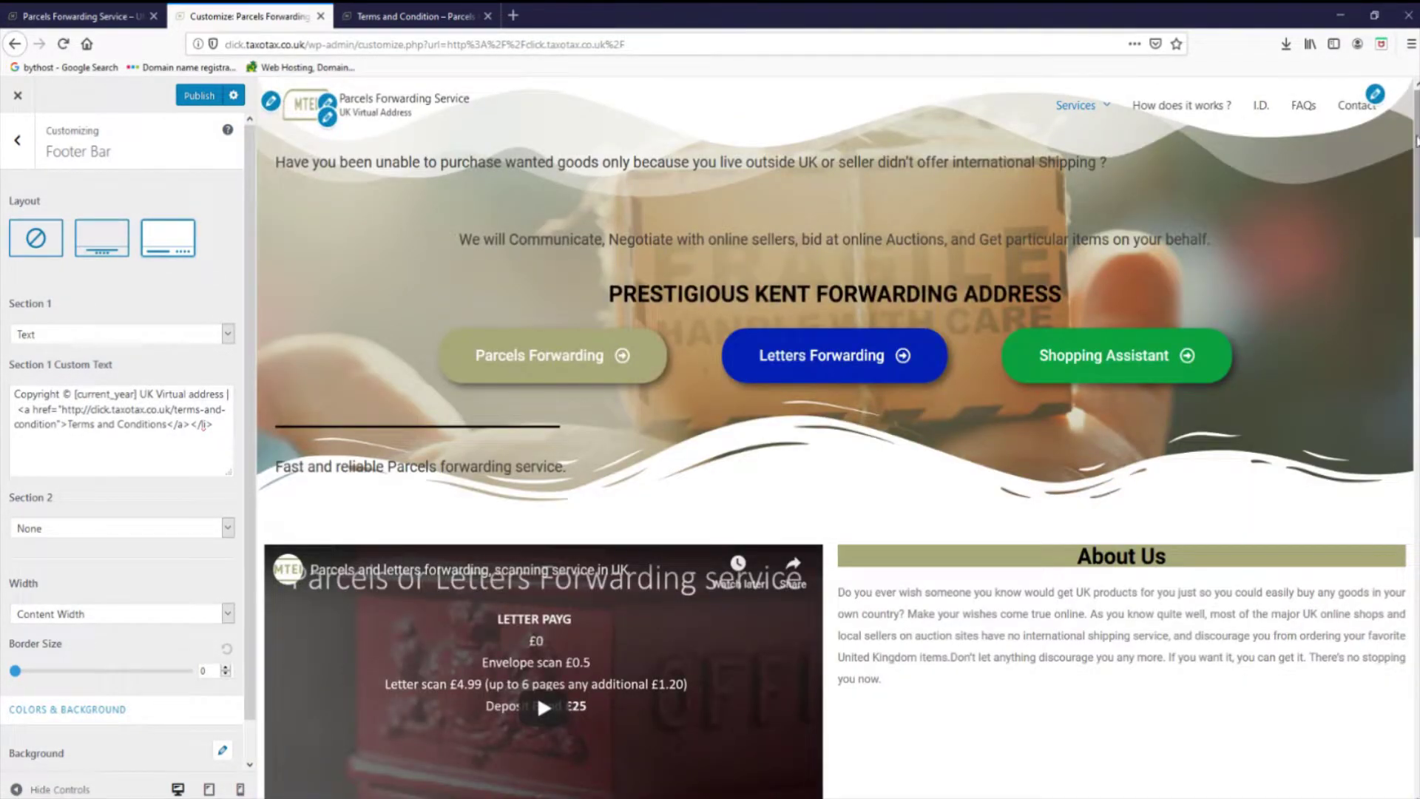
drag(1417, 153, 1417, 714)
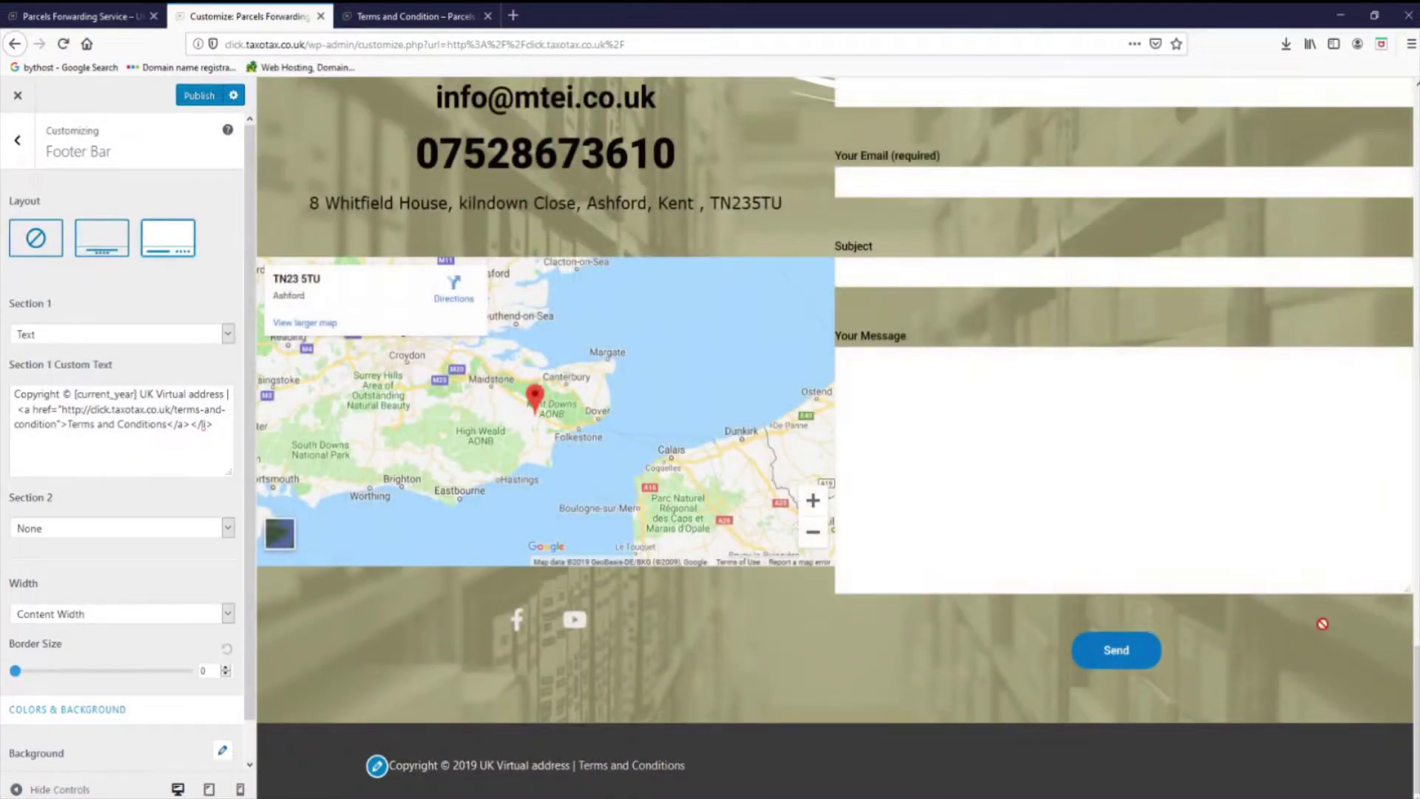
- Set the footer bar's Section 2 to Text and switch its layout to the centred, stacked option
click(85, 528)
click(80, 565)
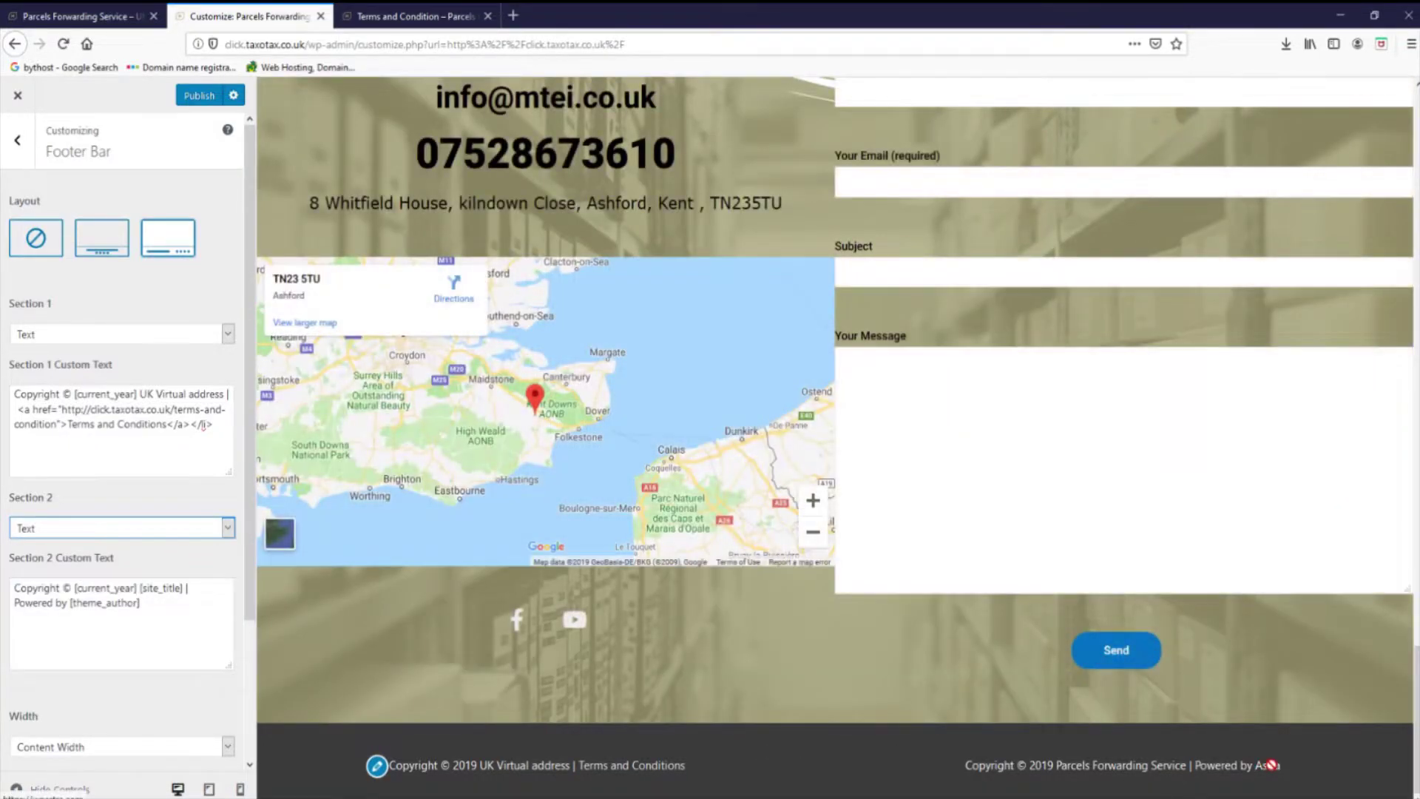
click(90, 235)
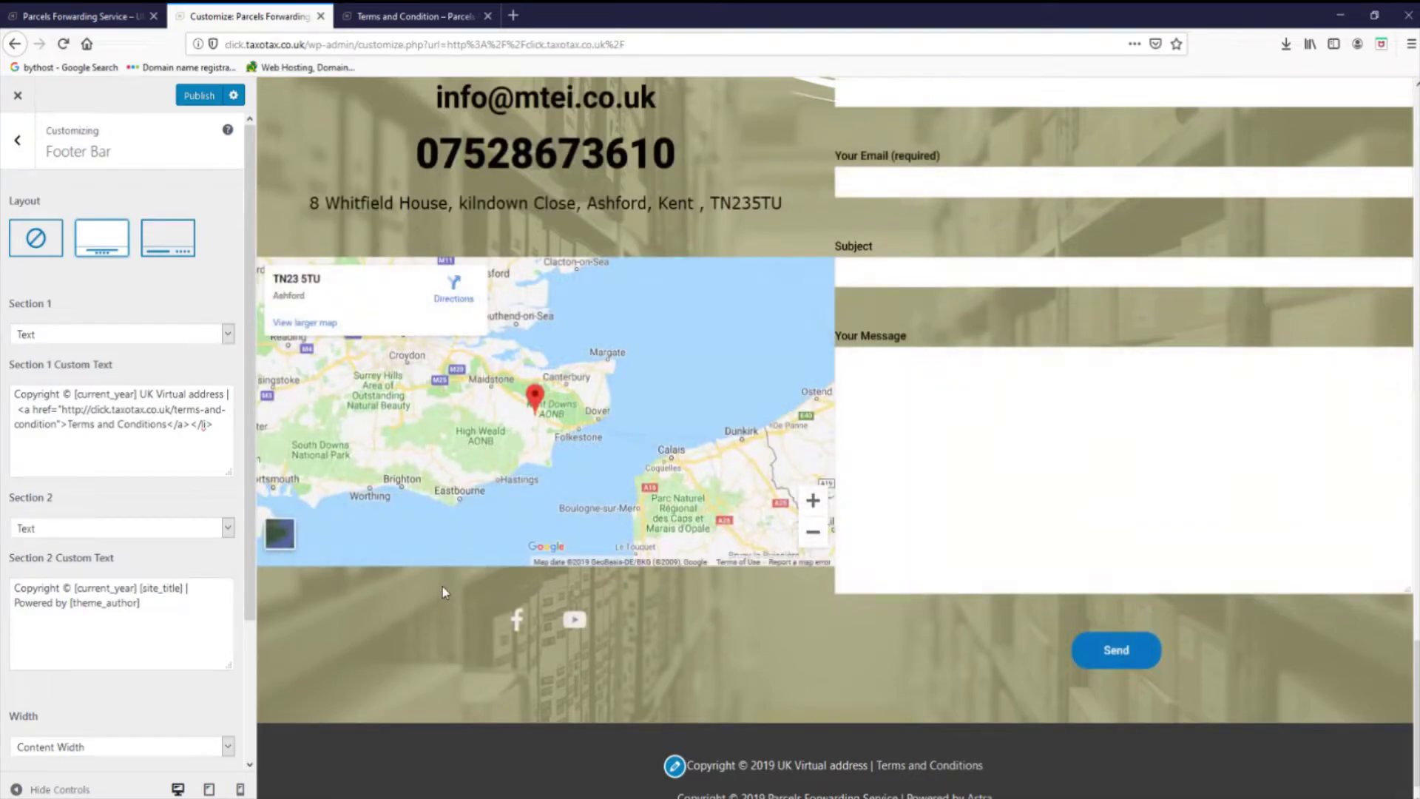
scroll(360, 592, down, 1)
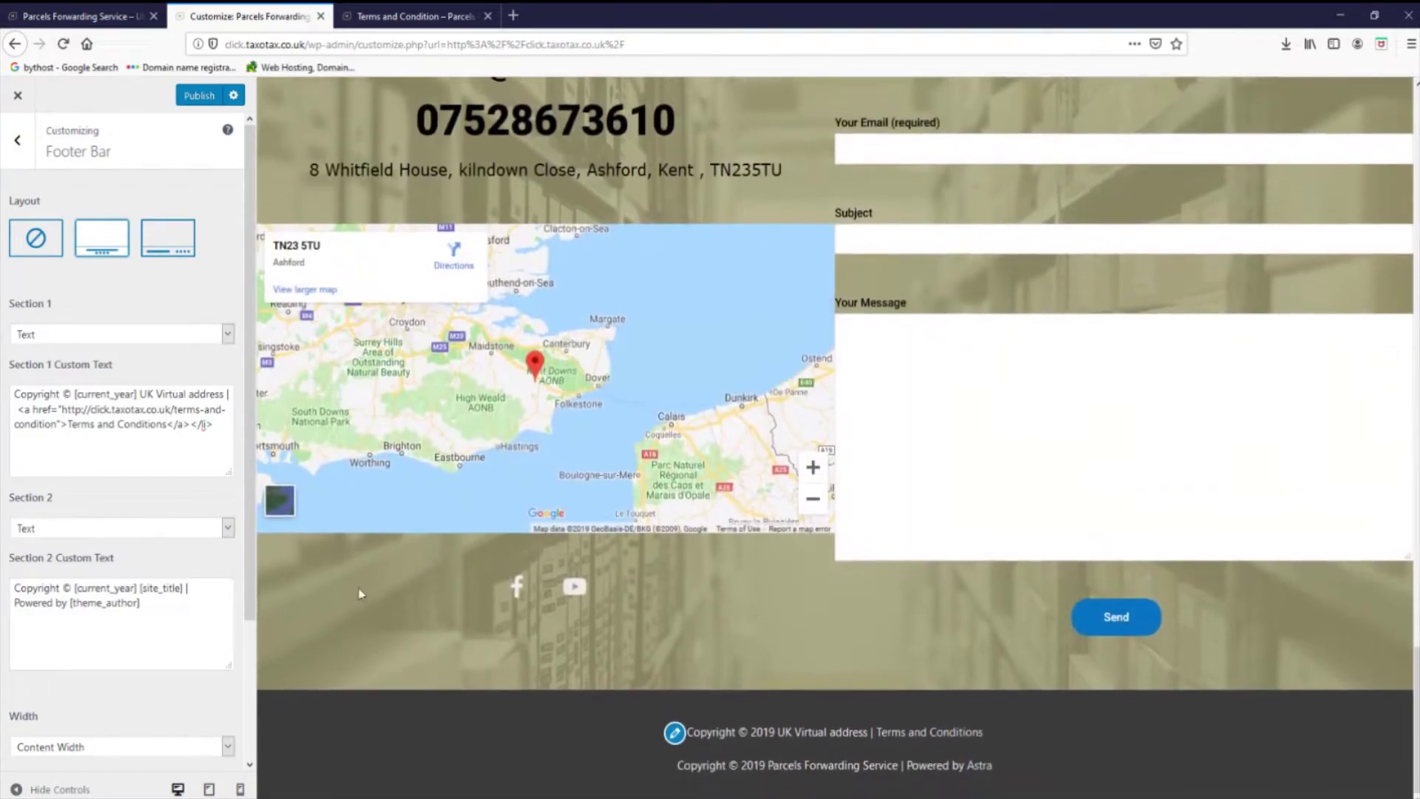
- Try the Widget option for the footer bar's Section 2, and set it to Footer Menu
click(115, 530)
click(97, 590)
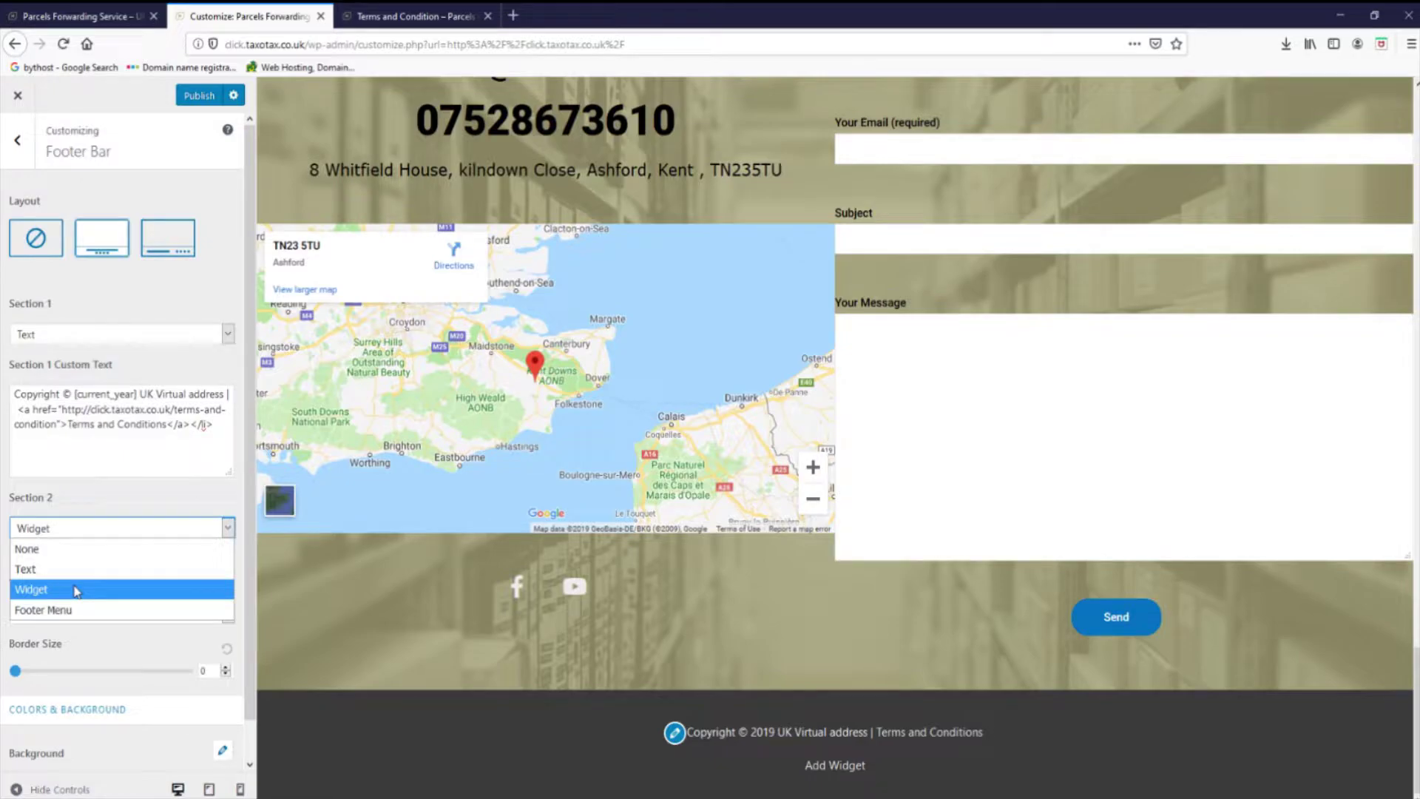
click(81, 611)
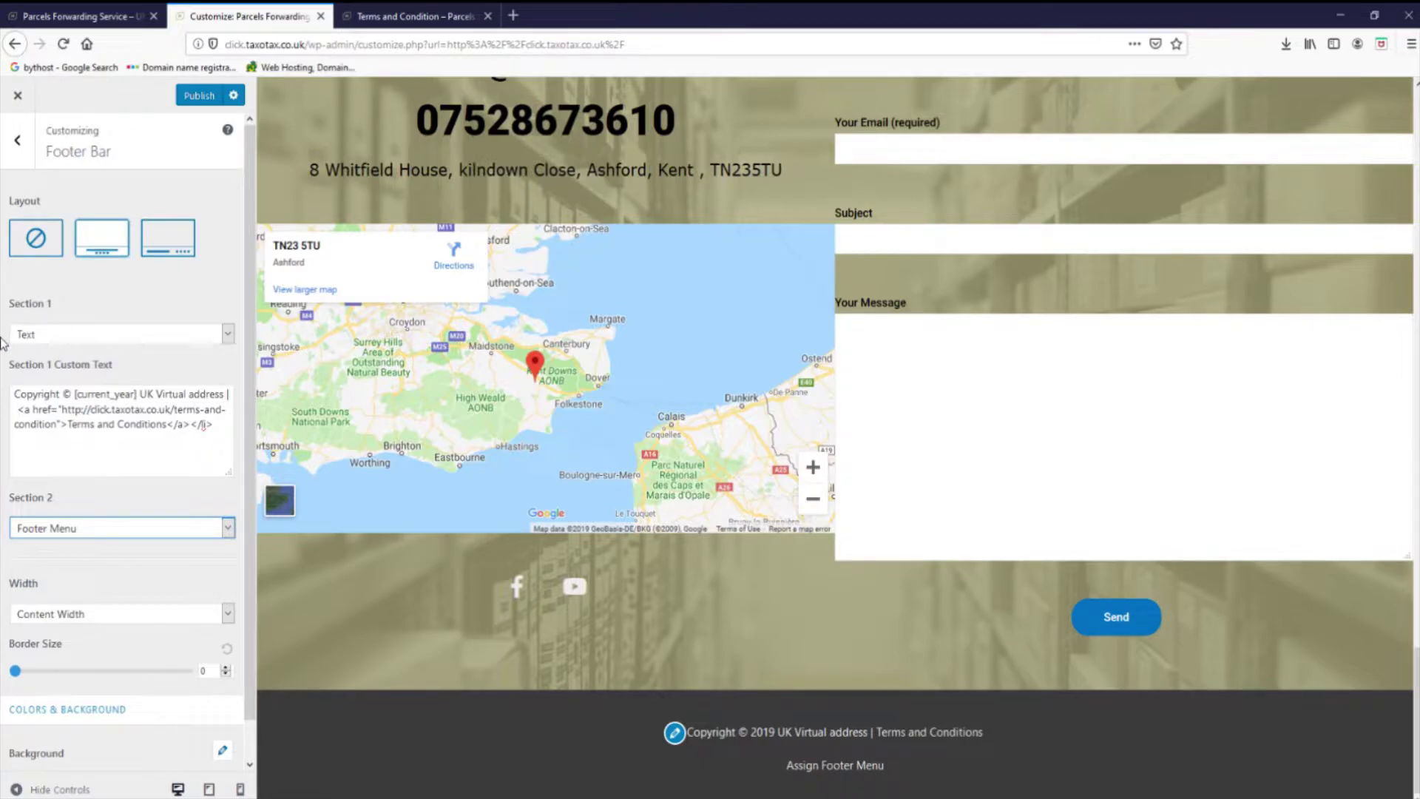
- Publish the footer bar changes, leave the customizer and open the site's Menus administration page
click(204, 102)
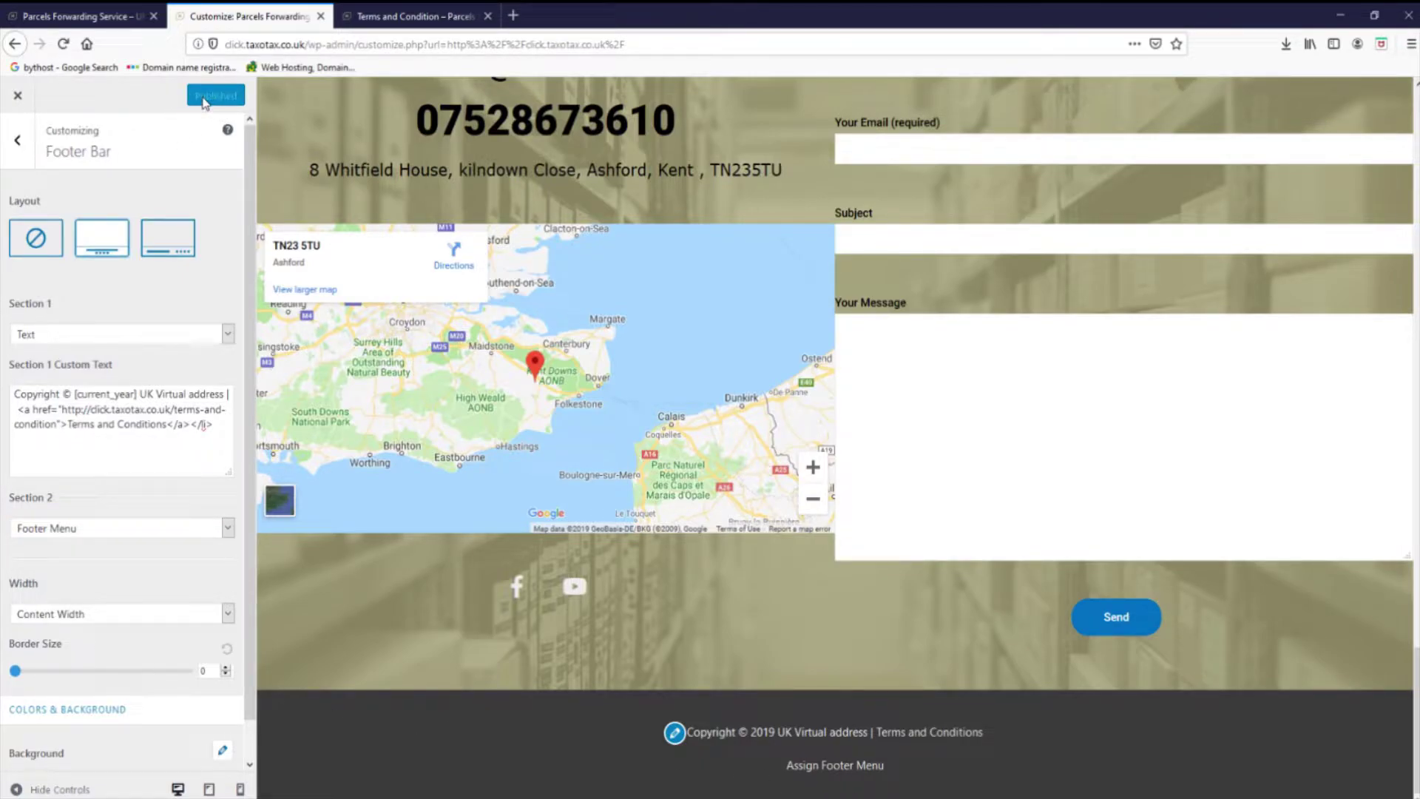
click(18, 96)
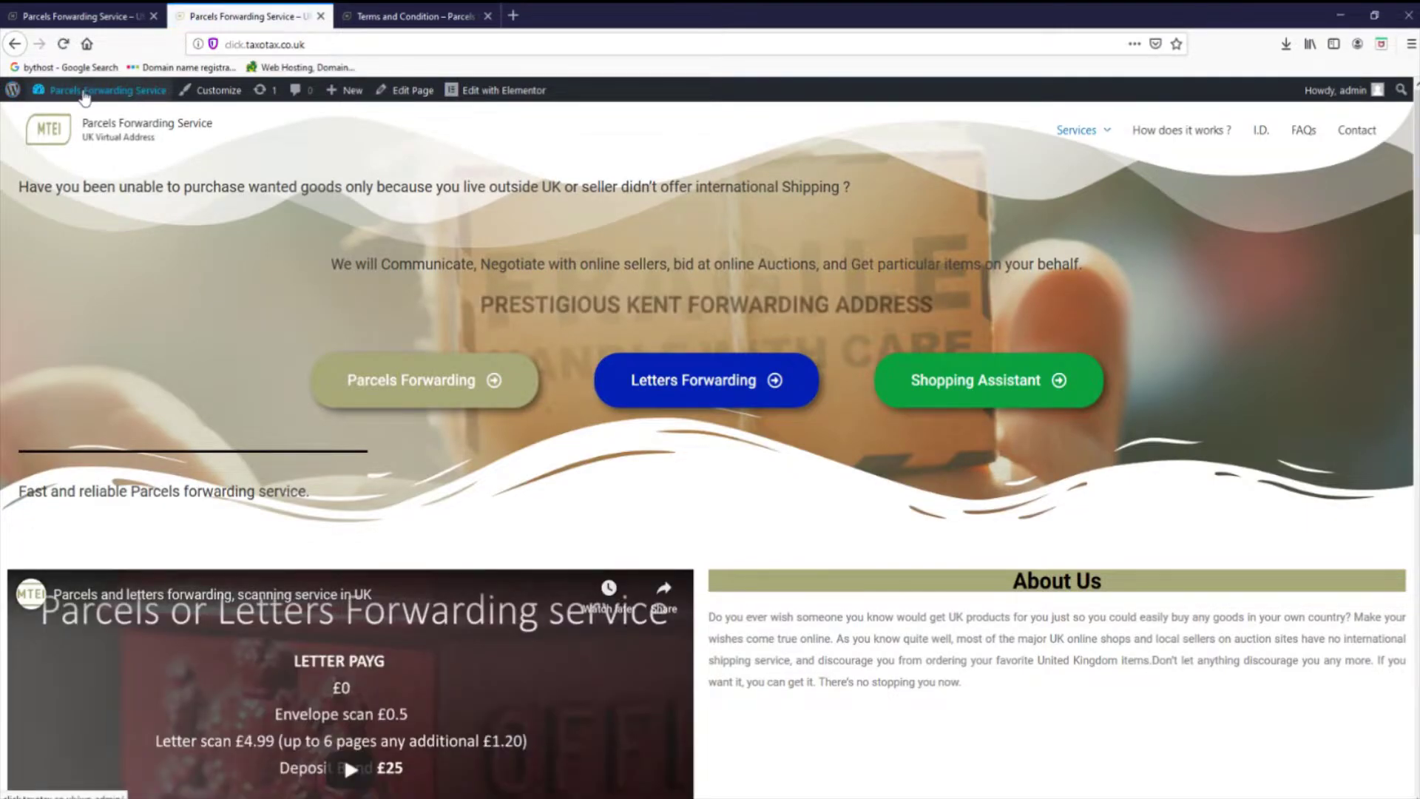
click(71, 117)
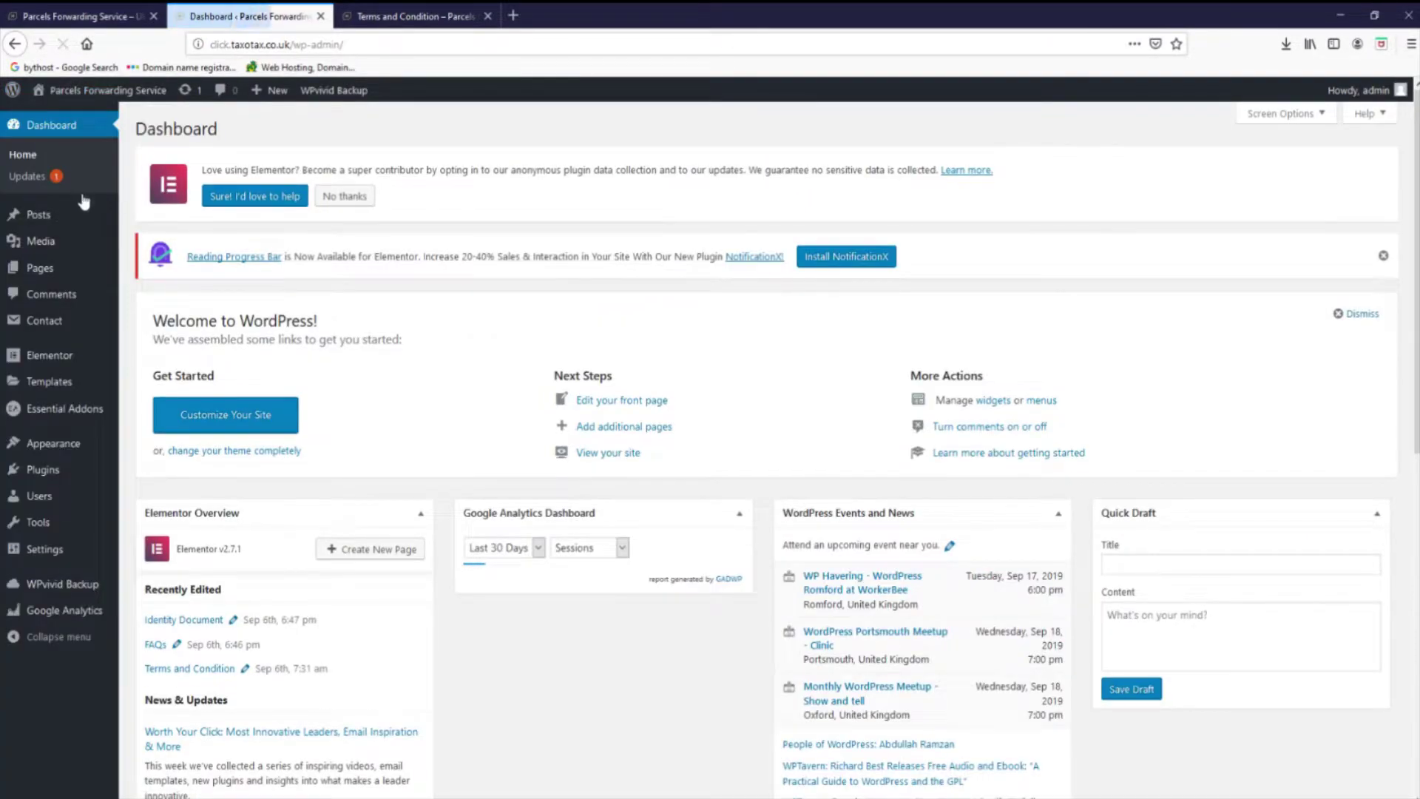
mouse_move(82, 448)
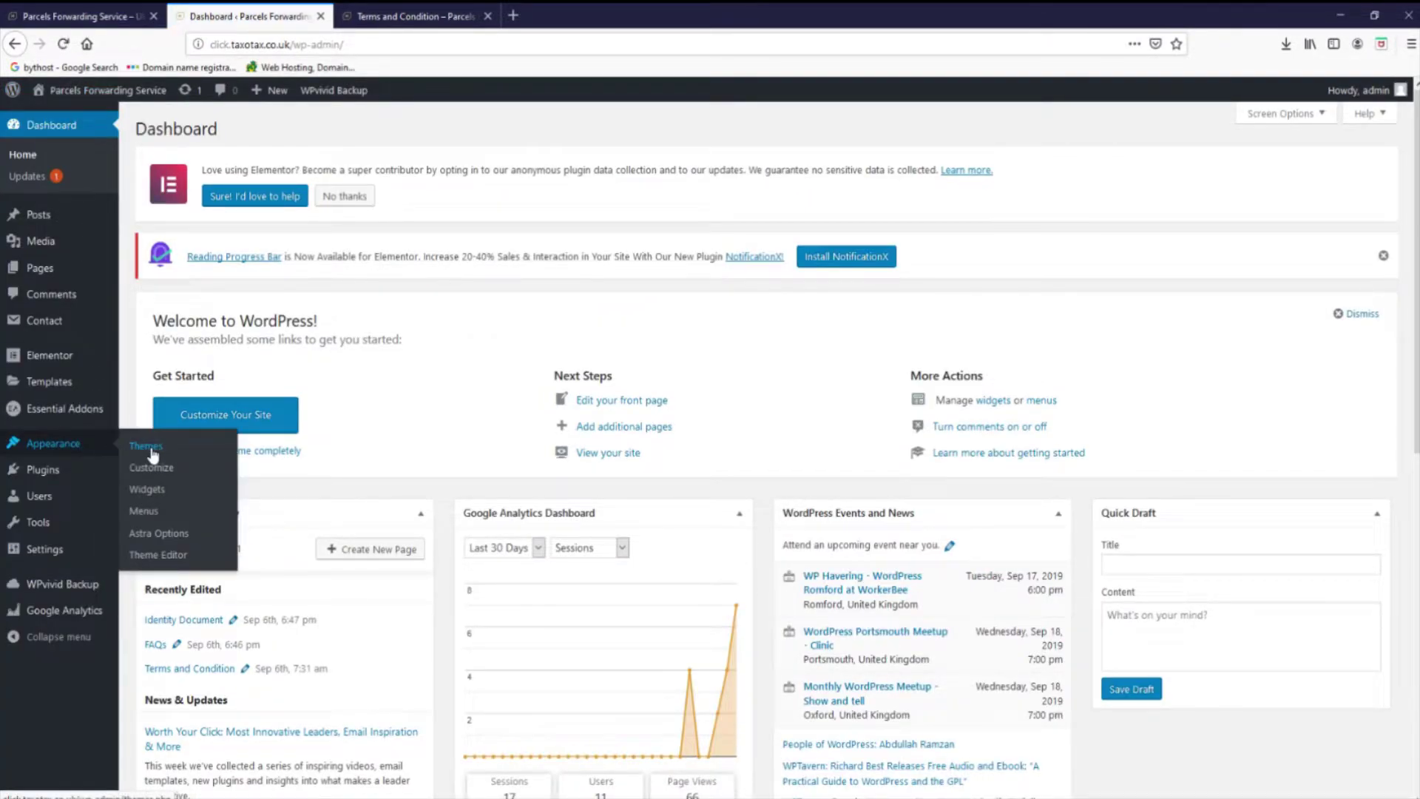
click(143, 511)
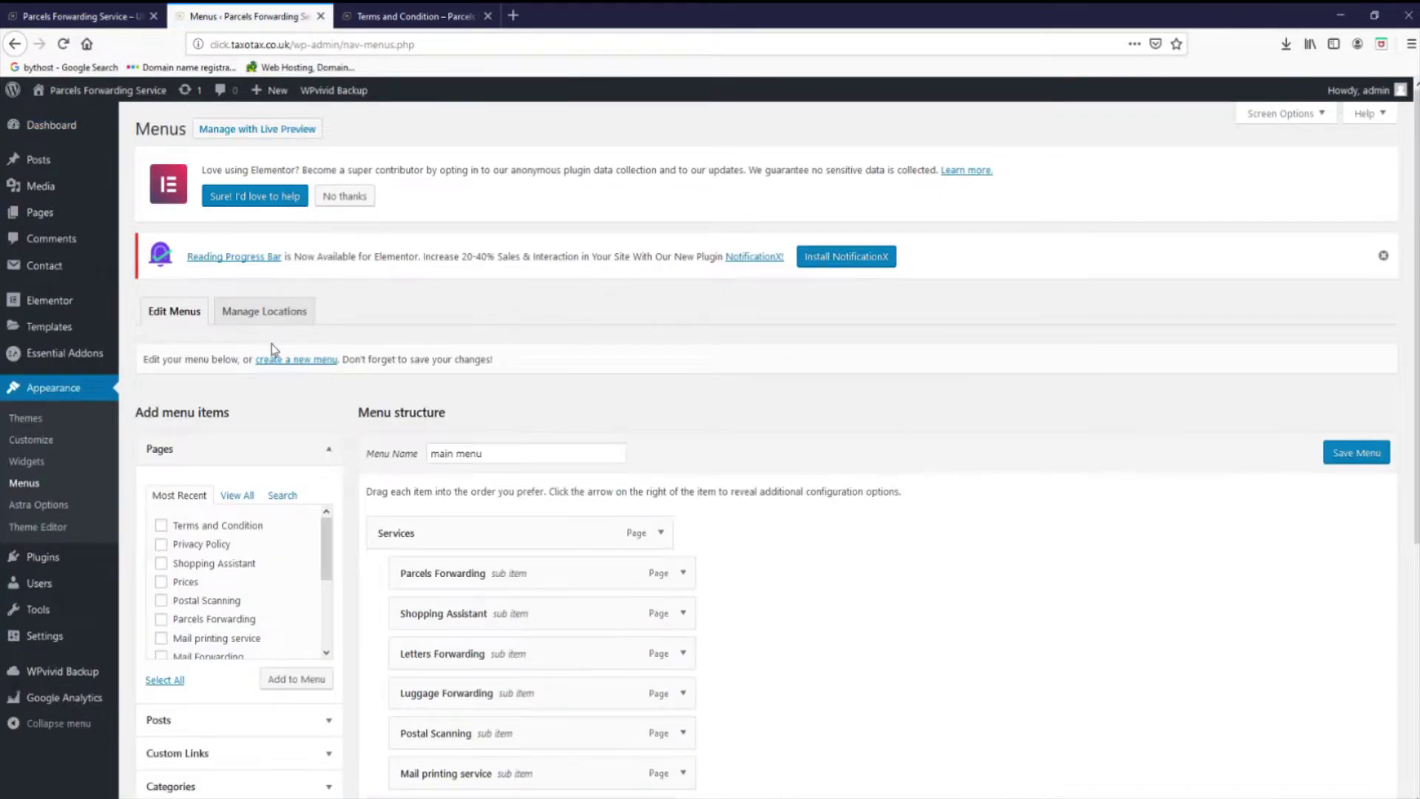
- Create a new menu named "Footer menu"
click(296, 360)
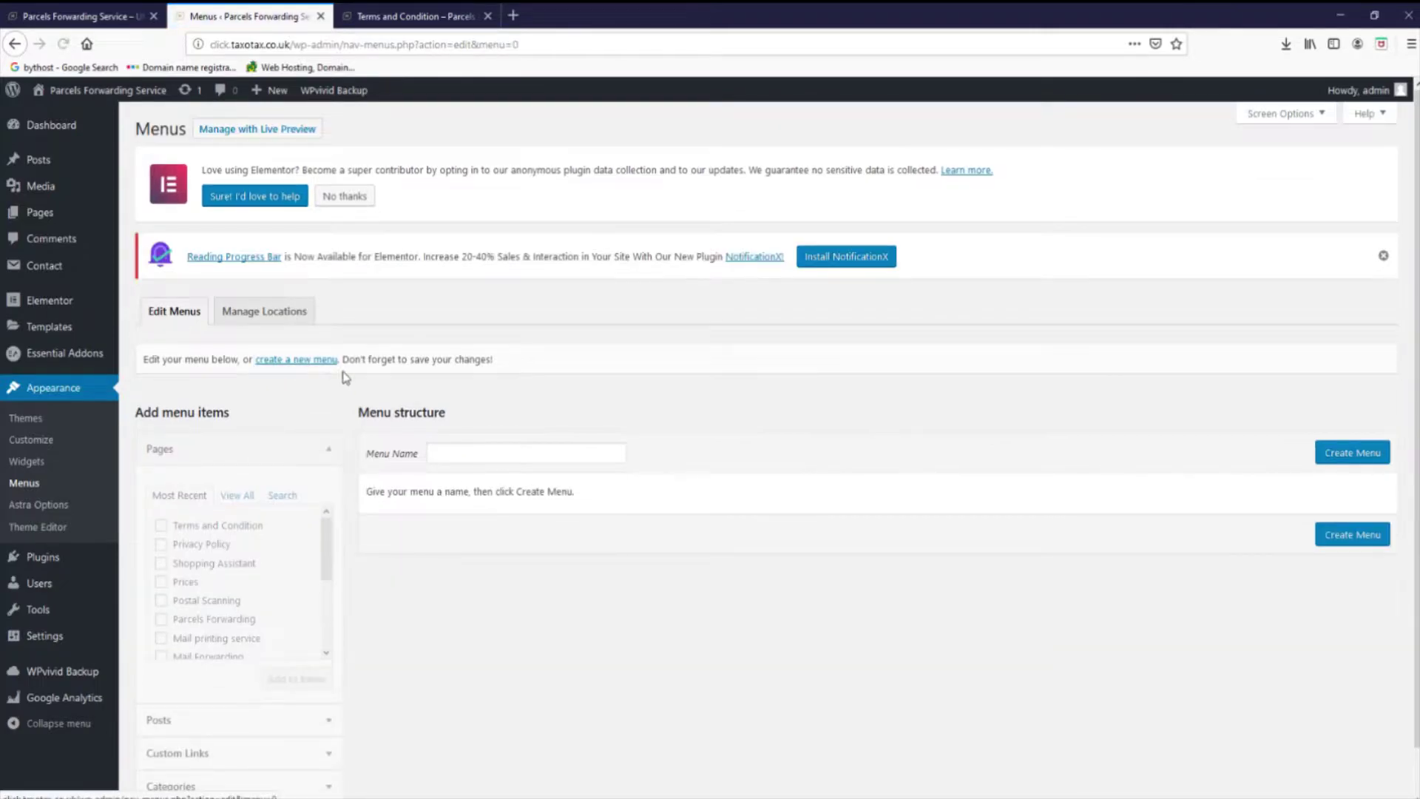
click(467, 457)
click(467, 457)
click(470, 474)
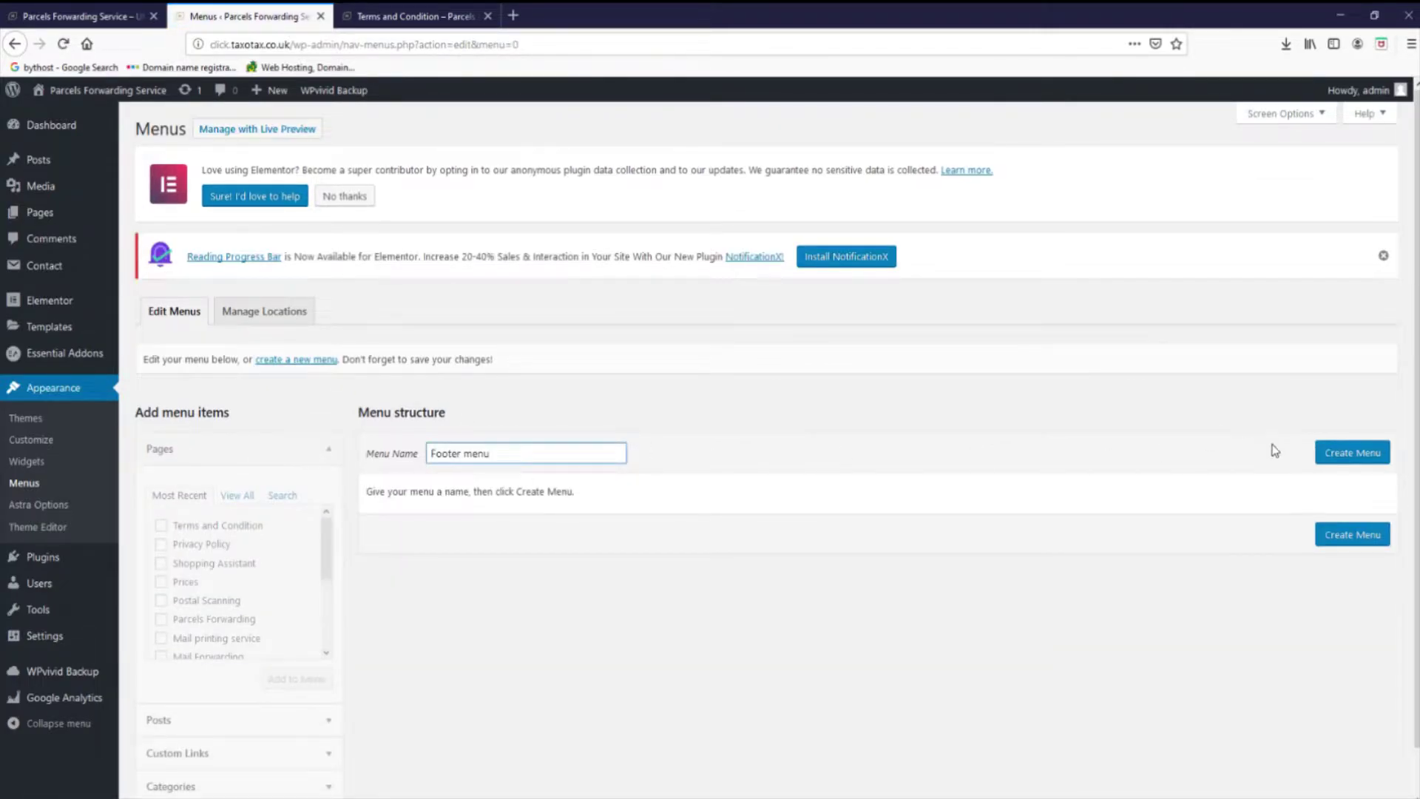
click(1345, 452)
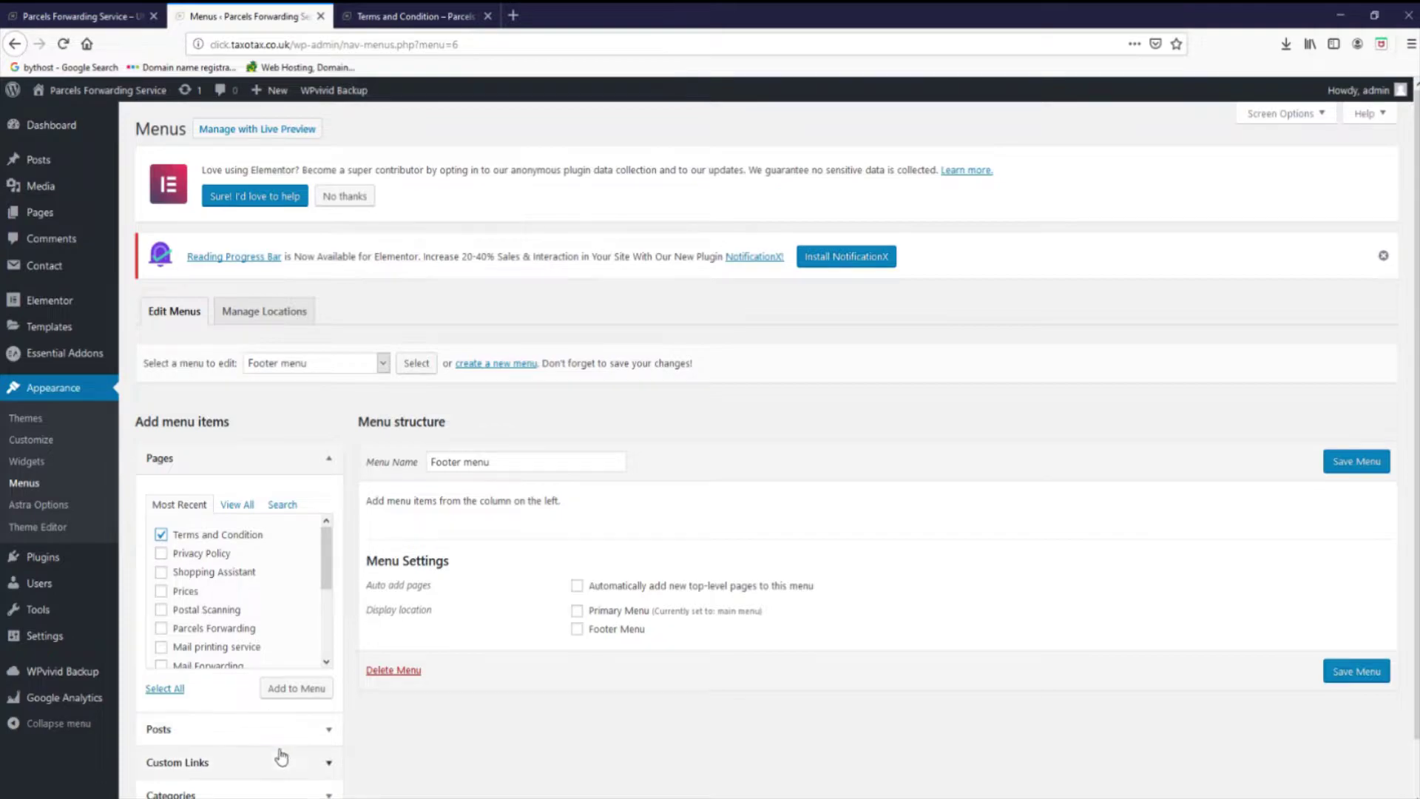
- Add the Terms and Condition page to the footer menu, assign it to the Footer Menu display location and save it
click(287, 696)
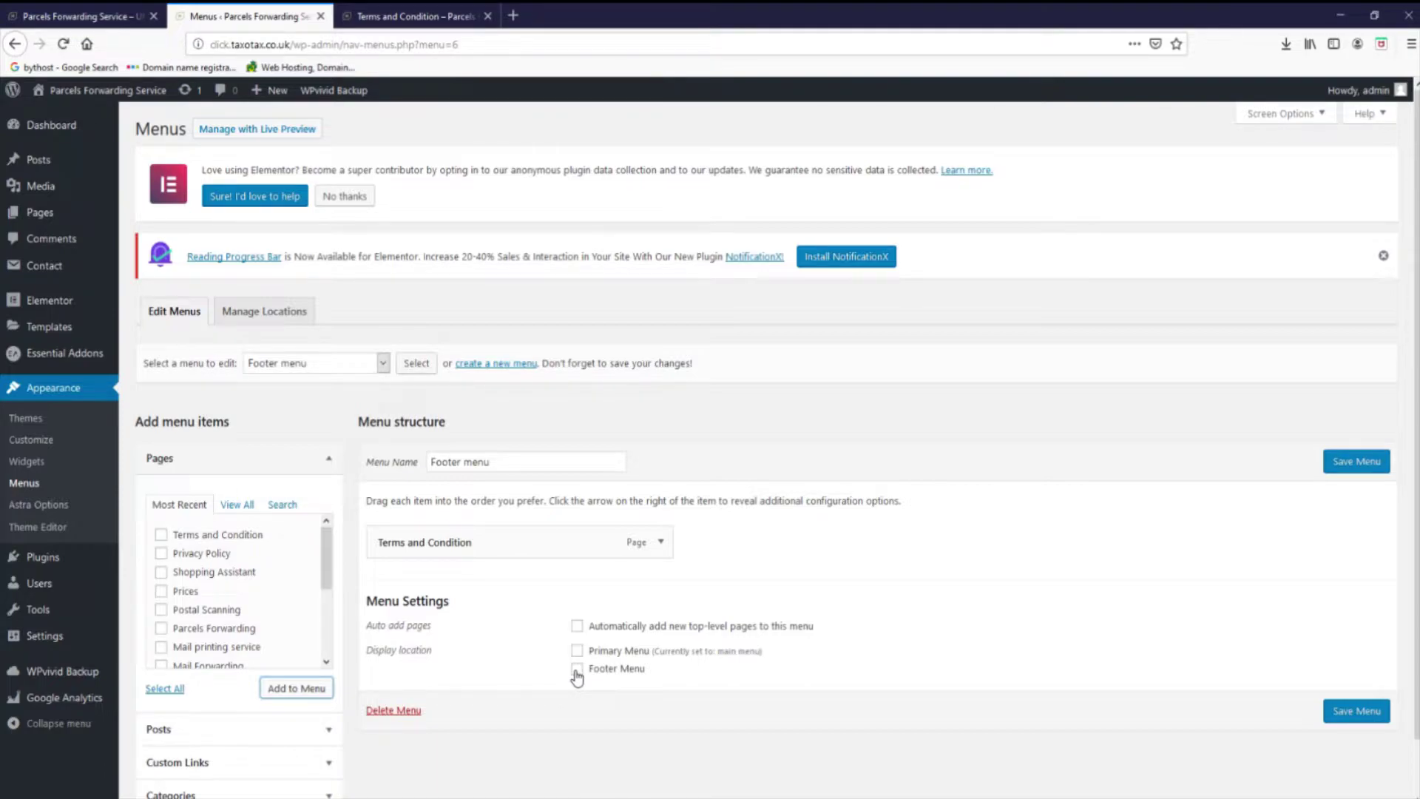
click(577, 672)
click(1368, 463)
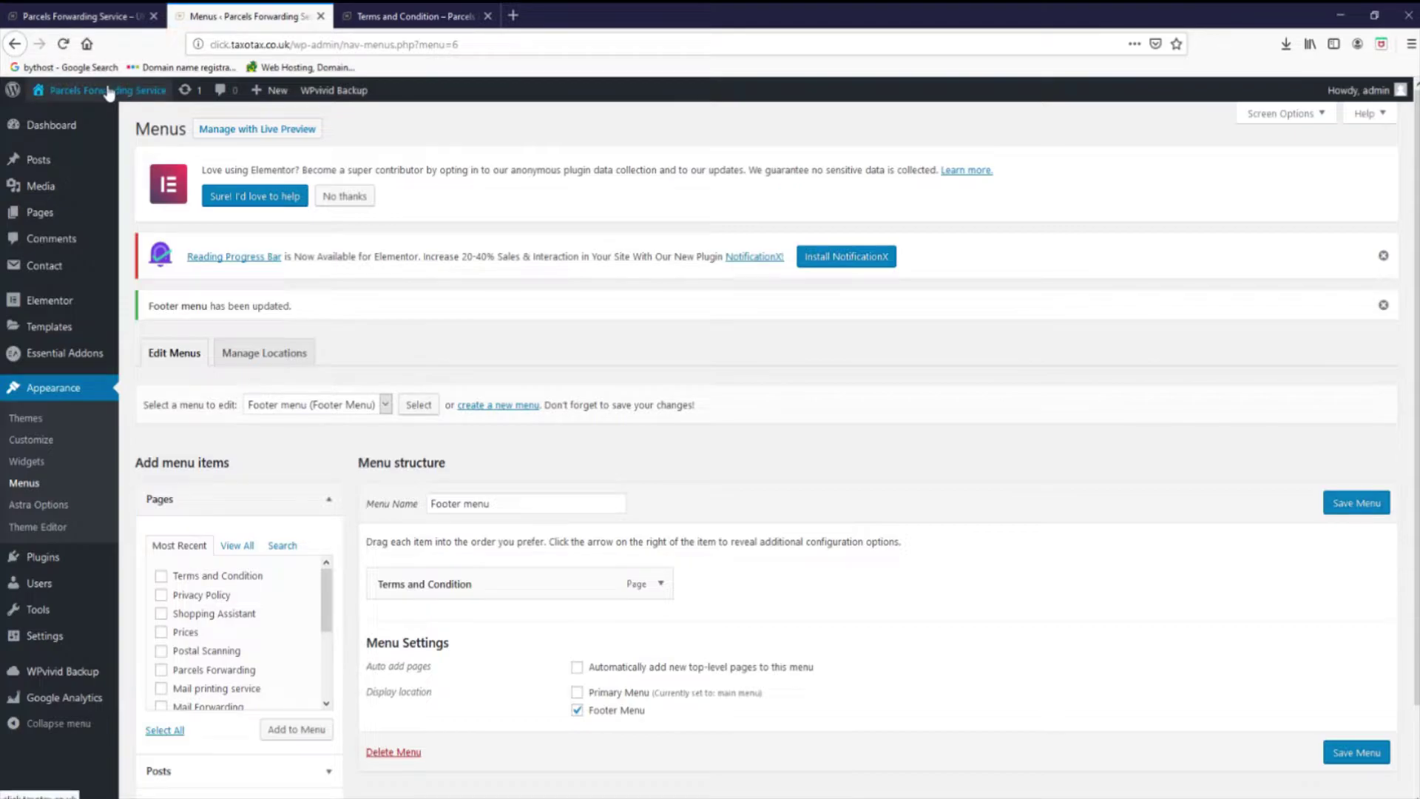
- Reopen the customizer's Footer Bar settings for the home page and check the assigned menu in the footer preview
click(58, 123)
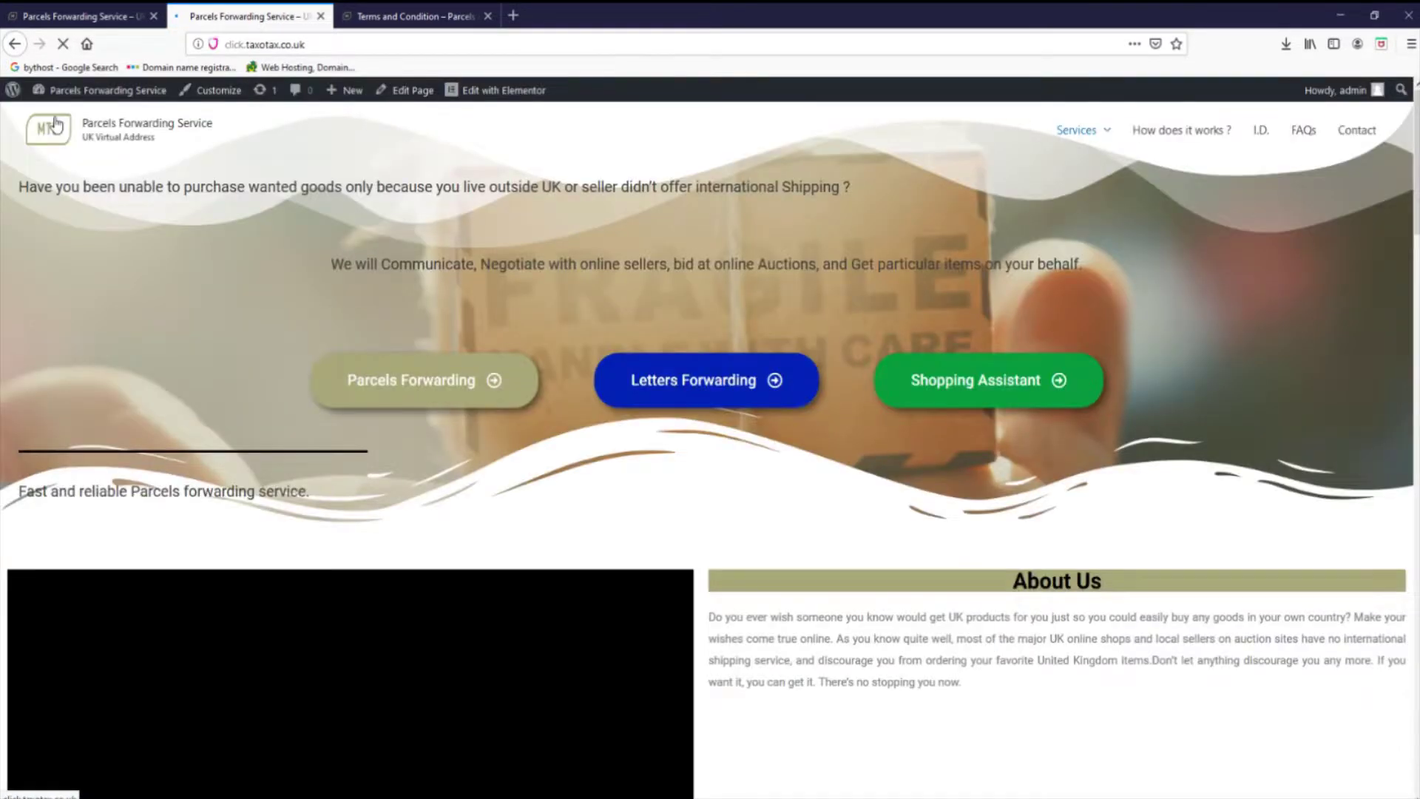
click(182, 94)
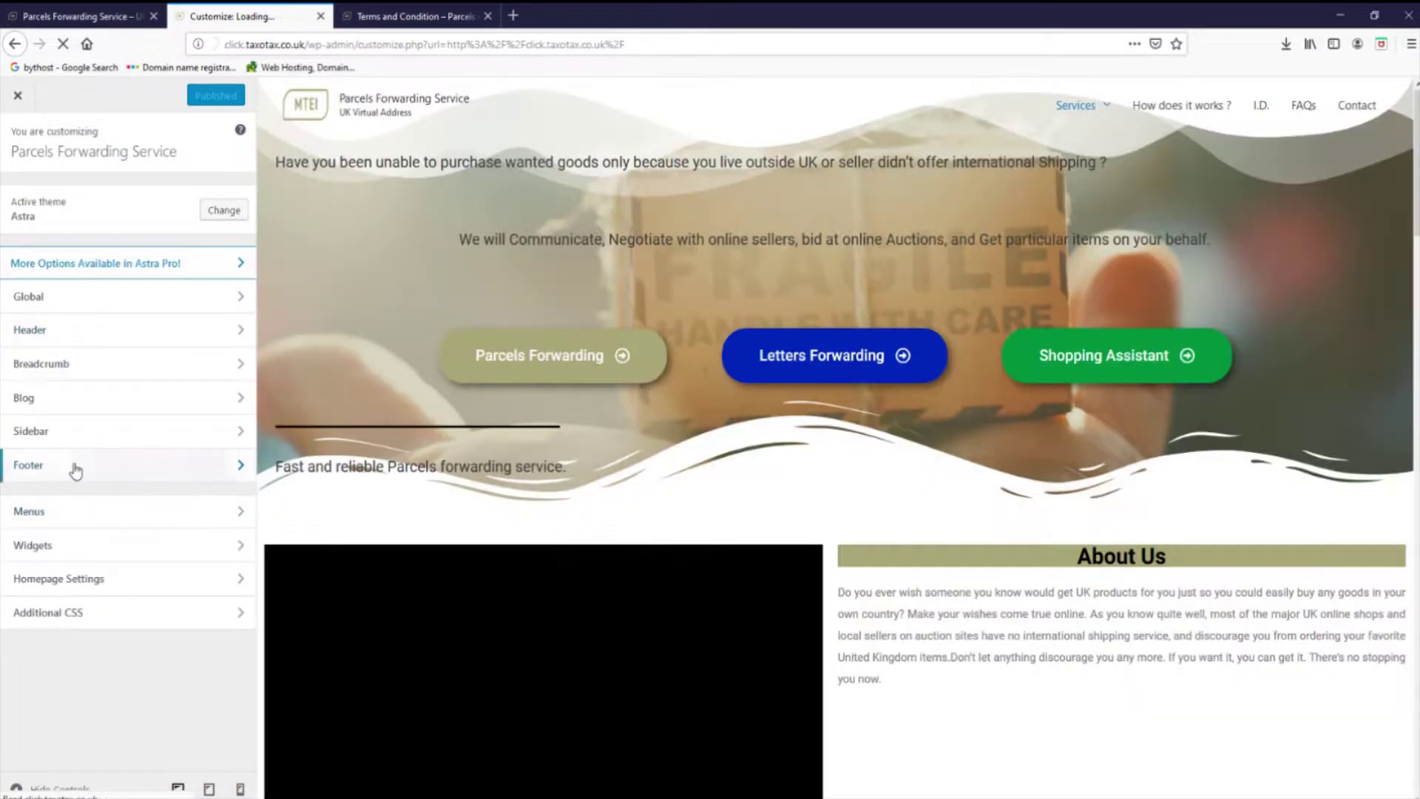
click(74, 468)
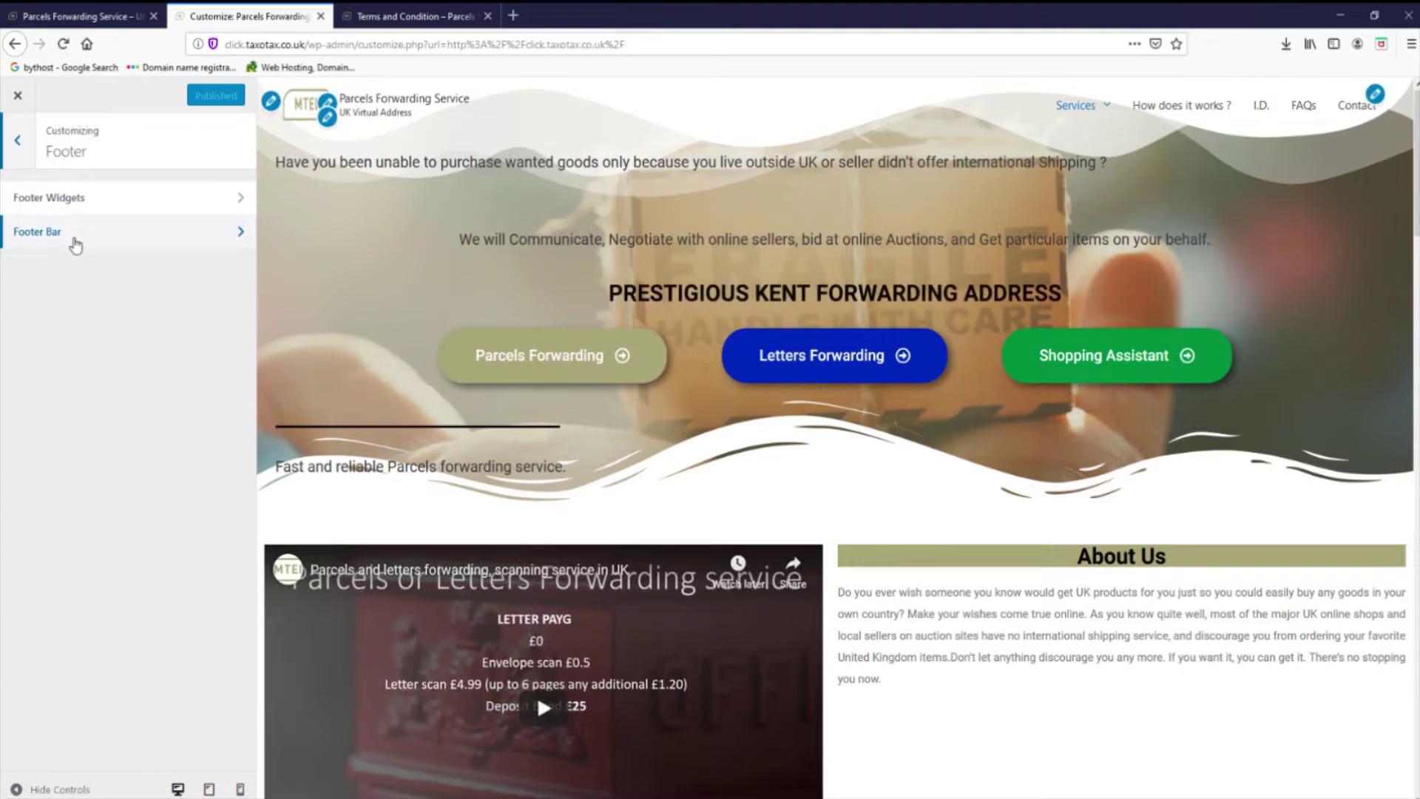
click(74, 241)
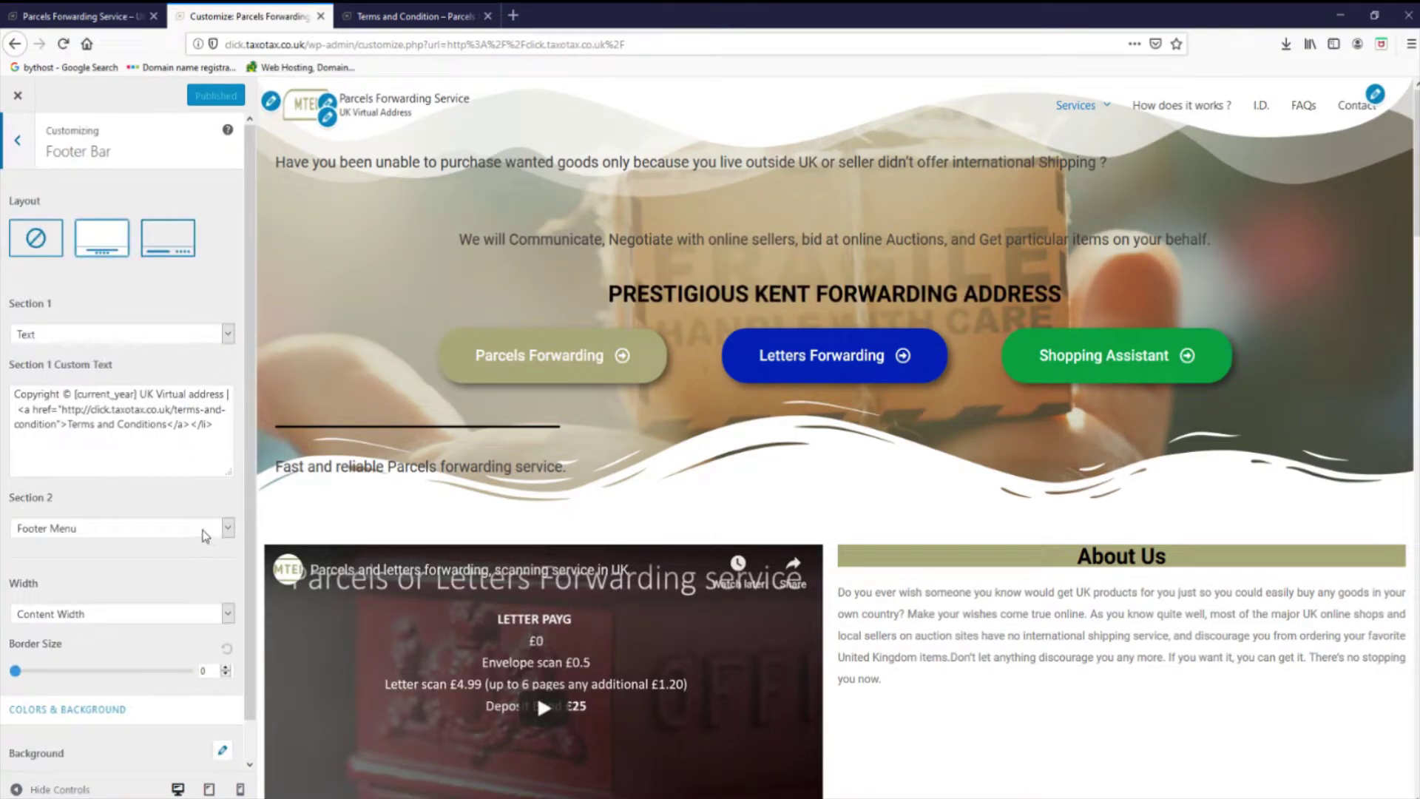
scroll(130, 596, down, 1)
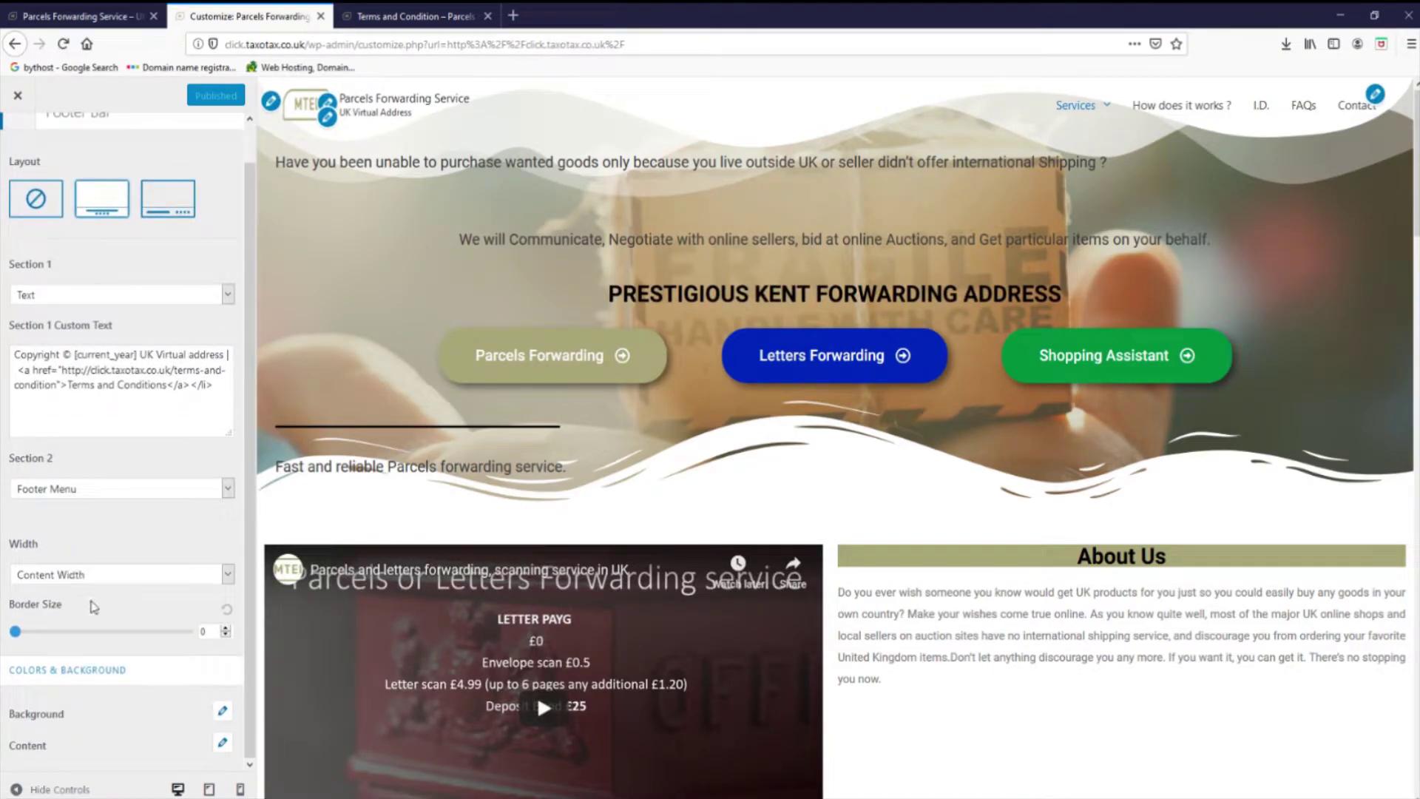
scroll(1237, 448, down, 4)
drag(1415, 281, 1405, 655)
scroll(1406, 655, down, 5)
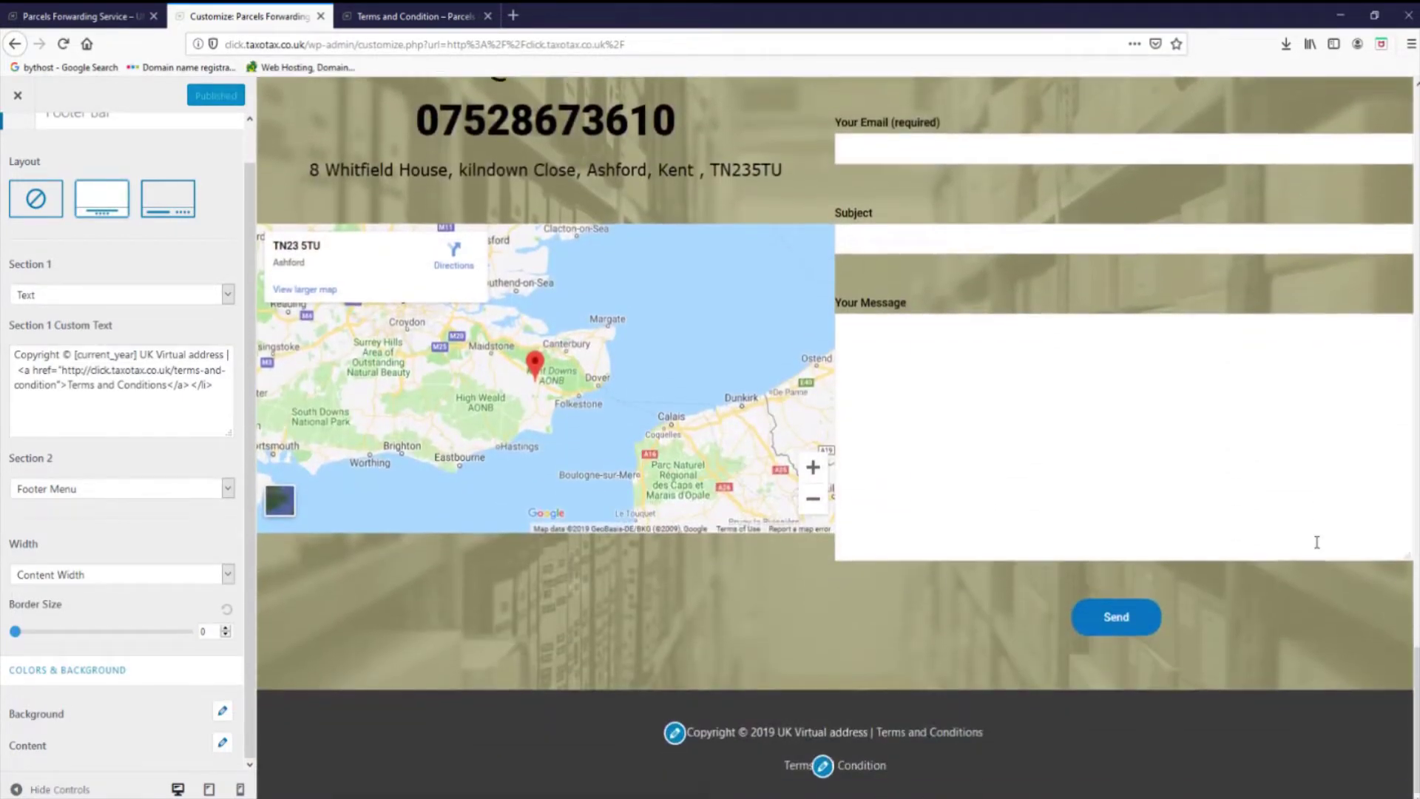
scroll(130, 180, up, 1)
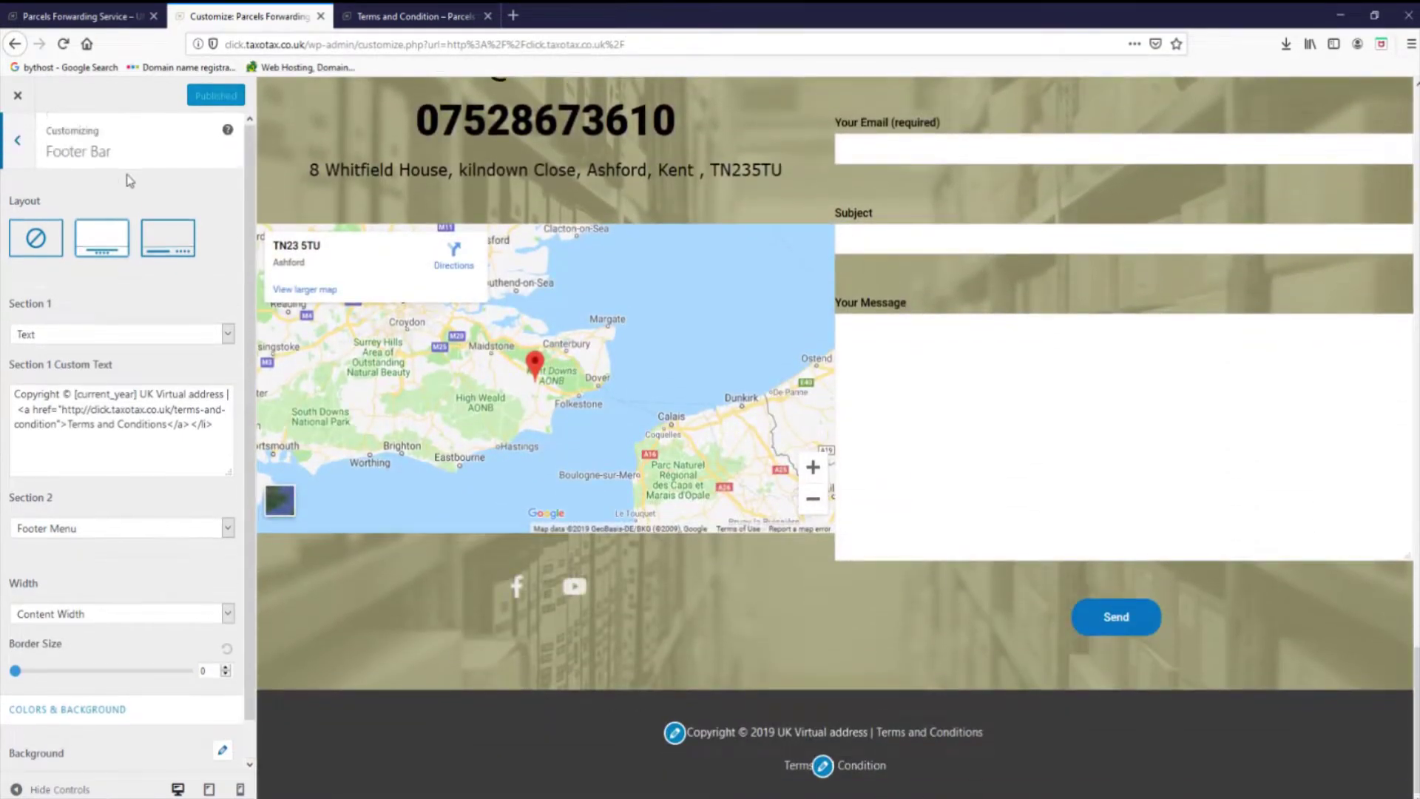
- Switch the footer bar to the side-by-side layout and compare it with the footer of the finished mtei.co.uk site
click(175, 248)
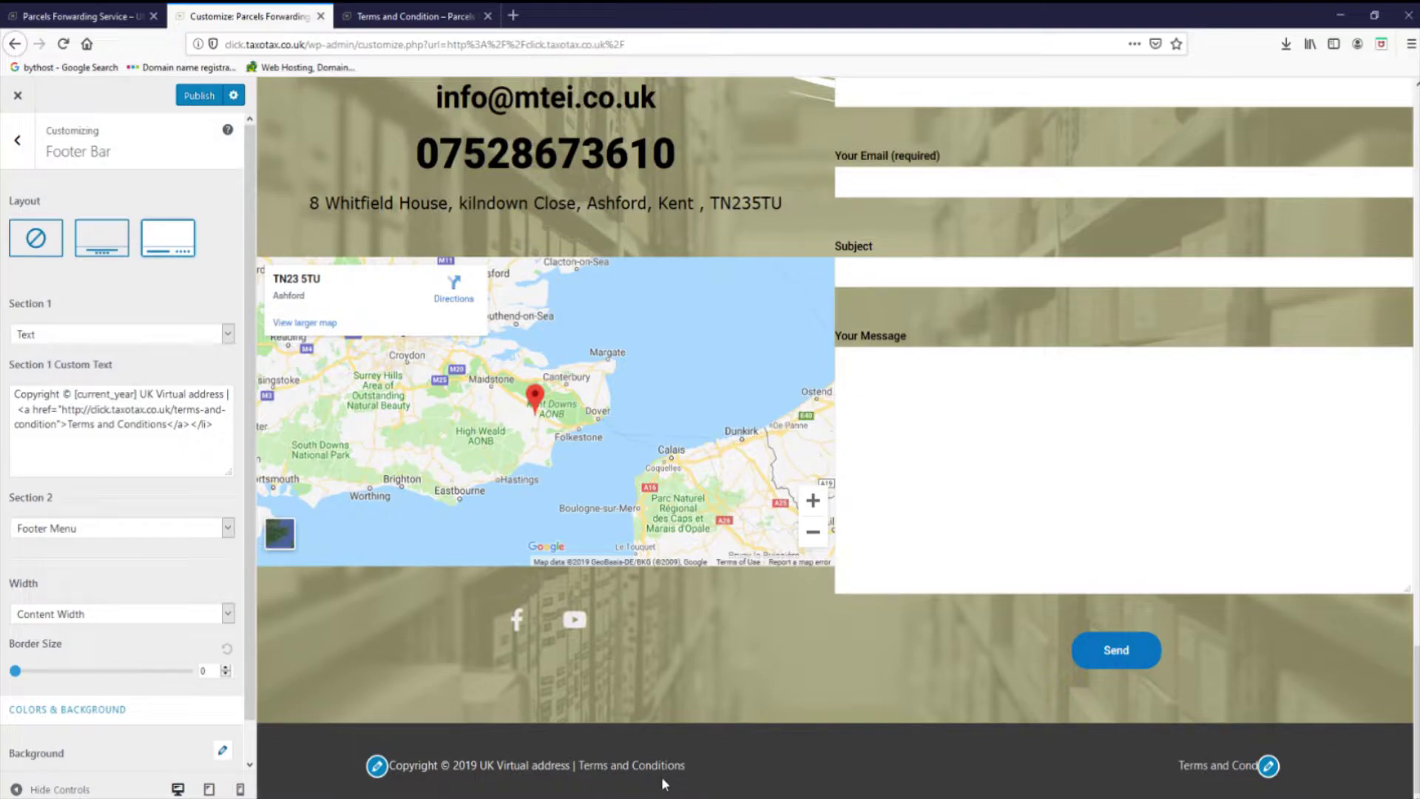
click(73, 18)
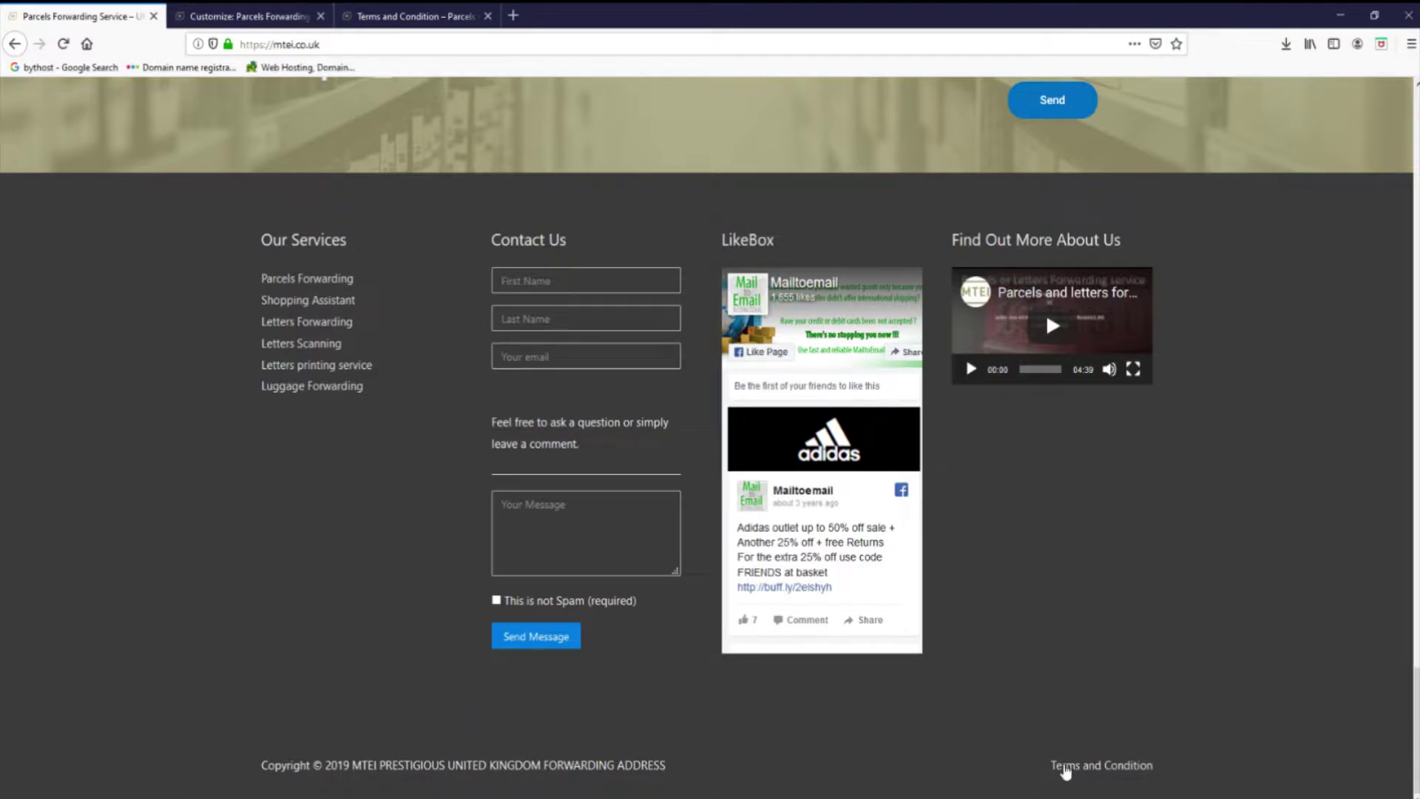
click(235, 13)
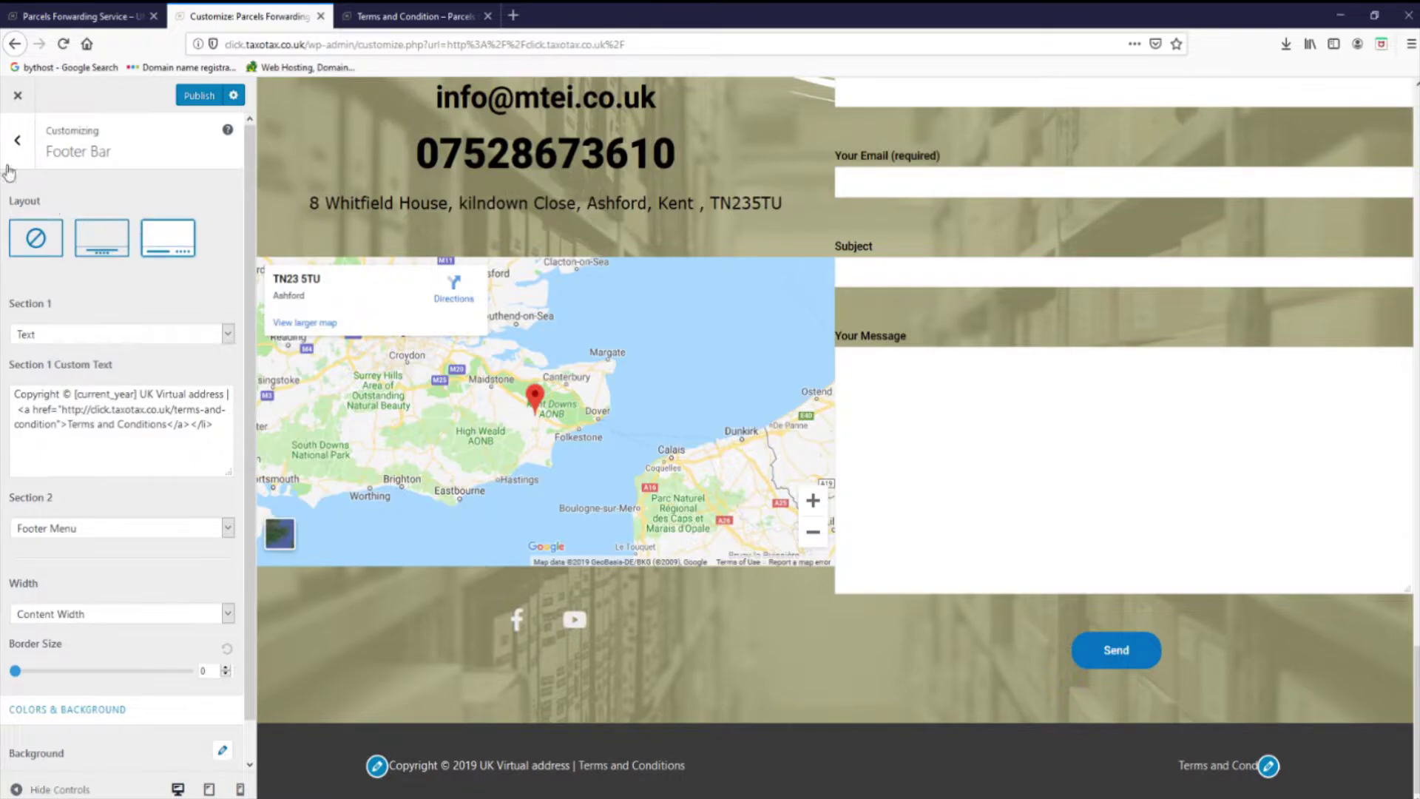
- Enable the four-column layout for the Footer Widgets and view the widget areas in the preview
click(18, 139)
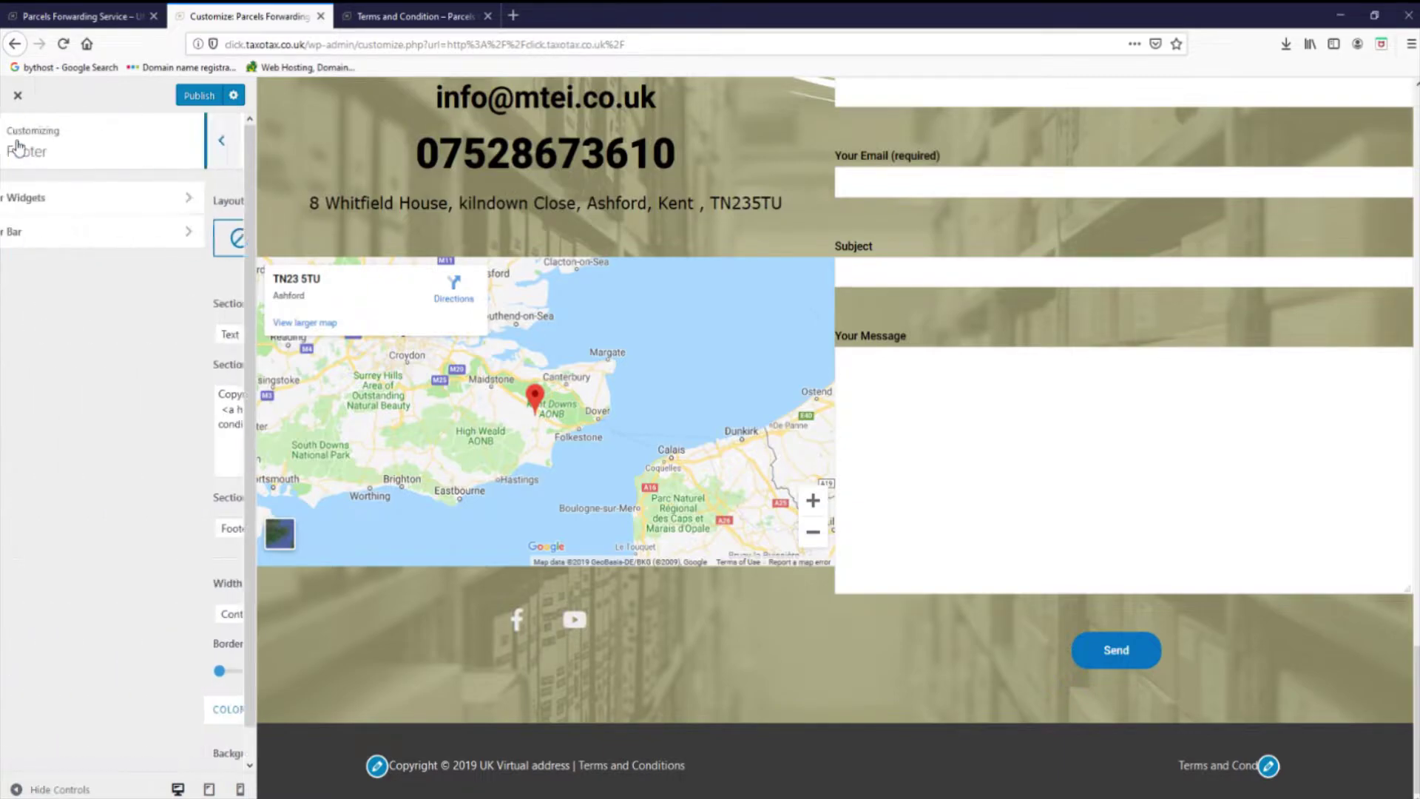
click(102, 205)
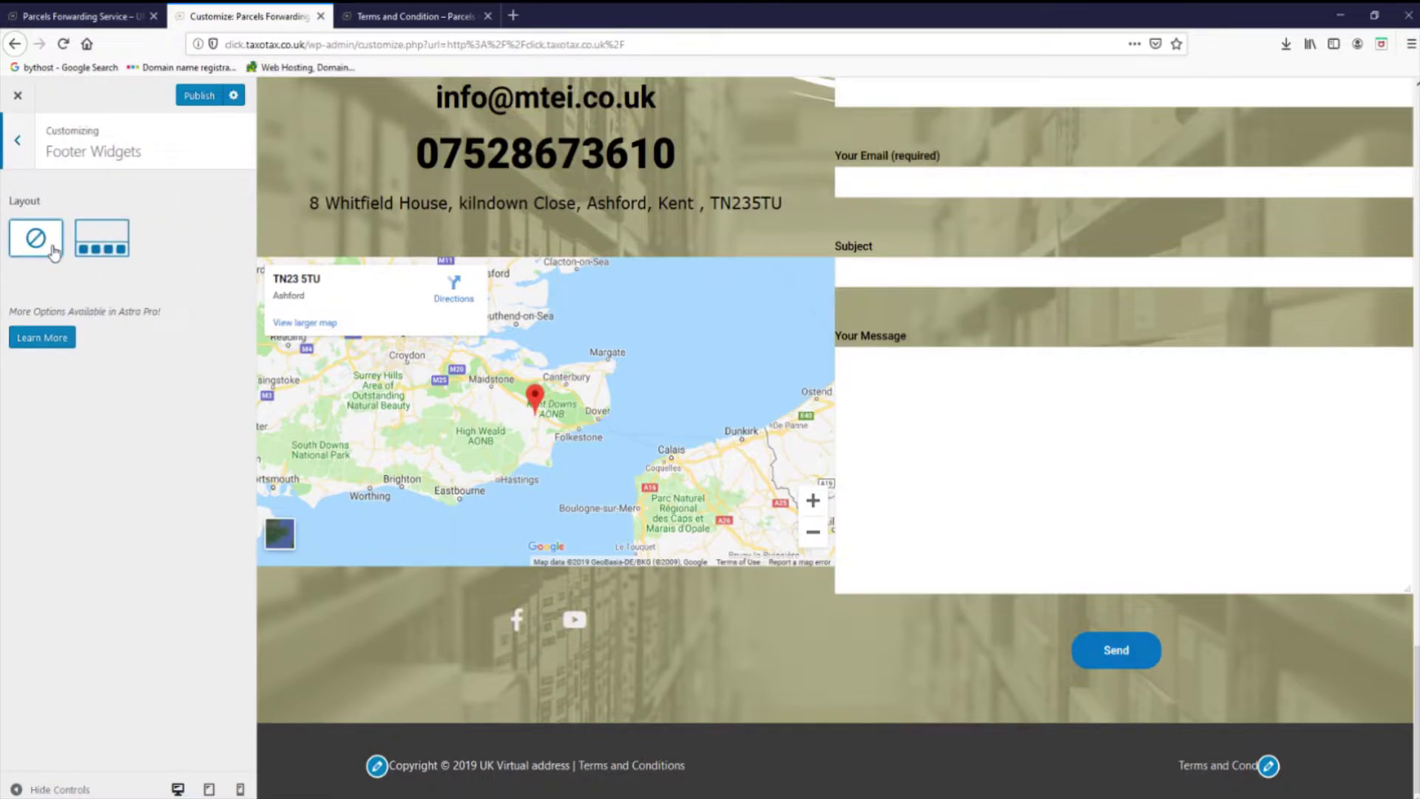
click(111, 249)
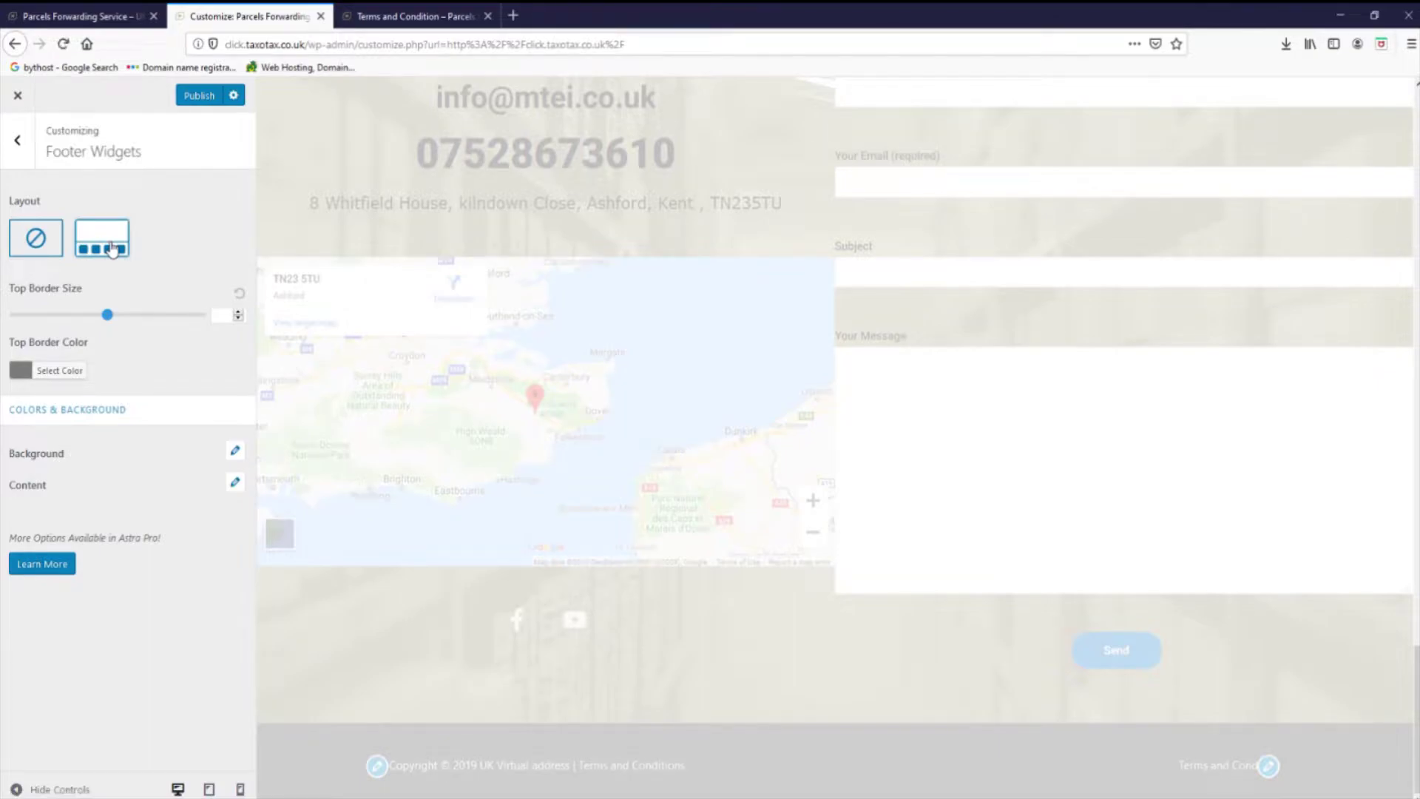
scroll(553, 322, down, 3)
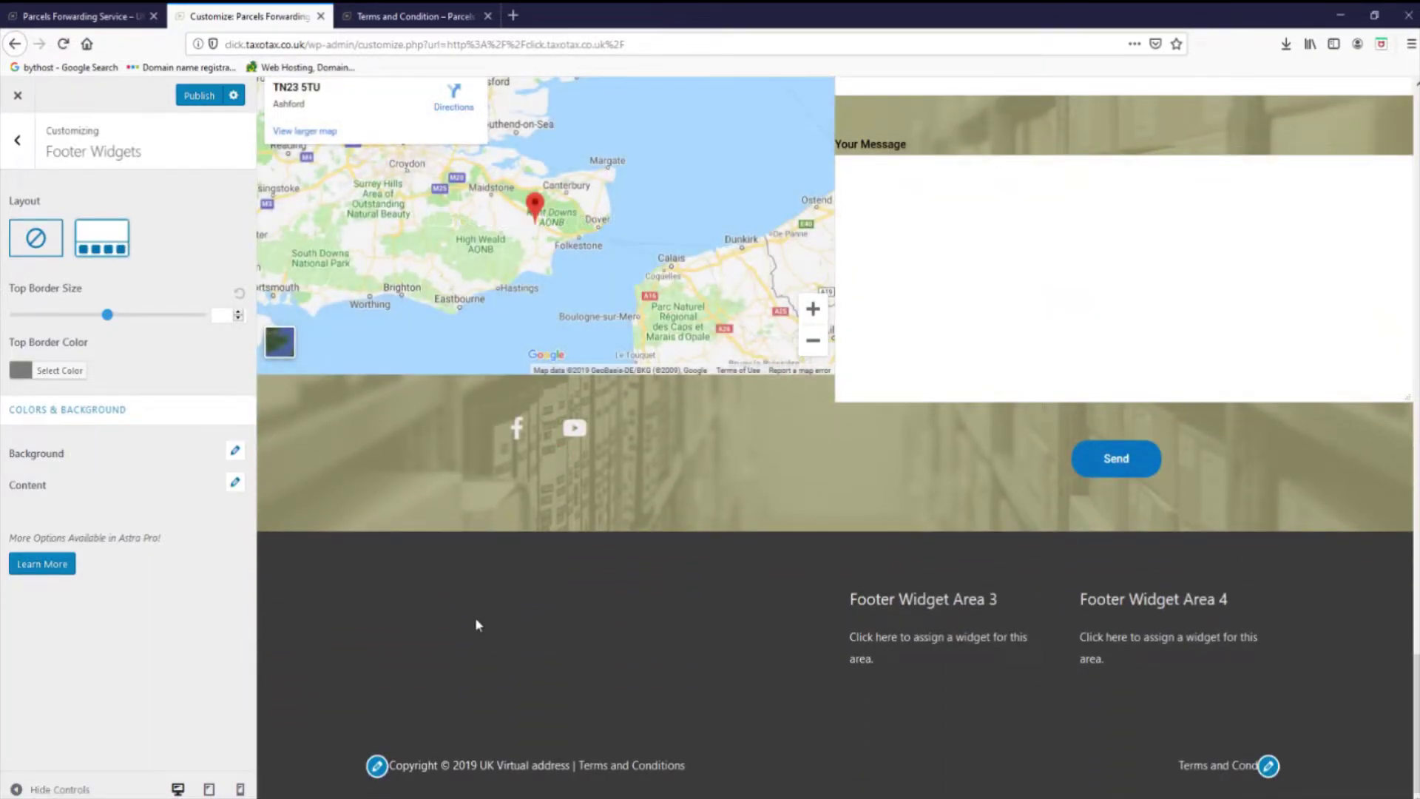
- Examine the footer widget areas in the customizer's Widgets section and compare them with the footer columns on the mtei.co.uk site
click(17, 154)
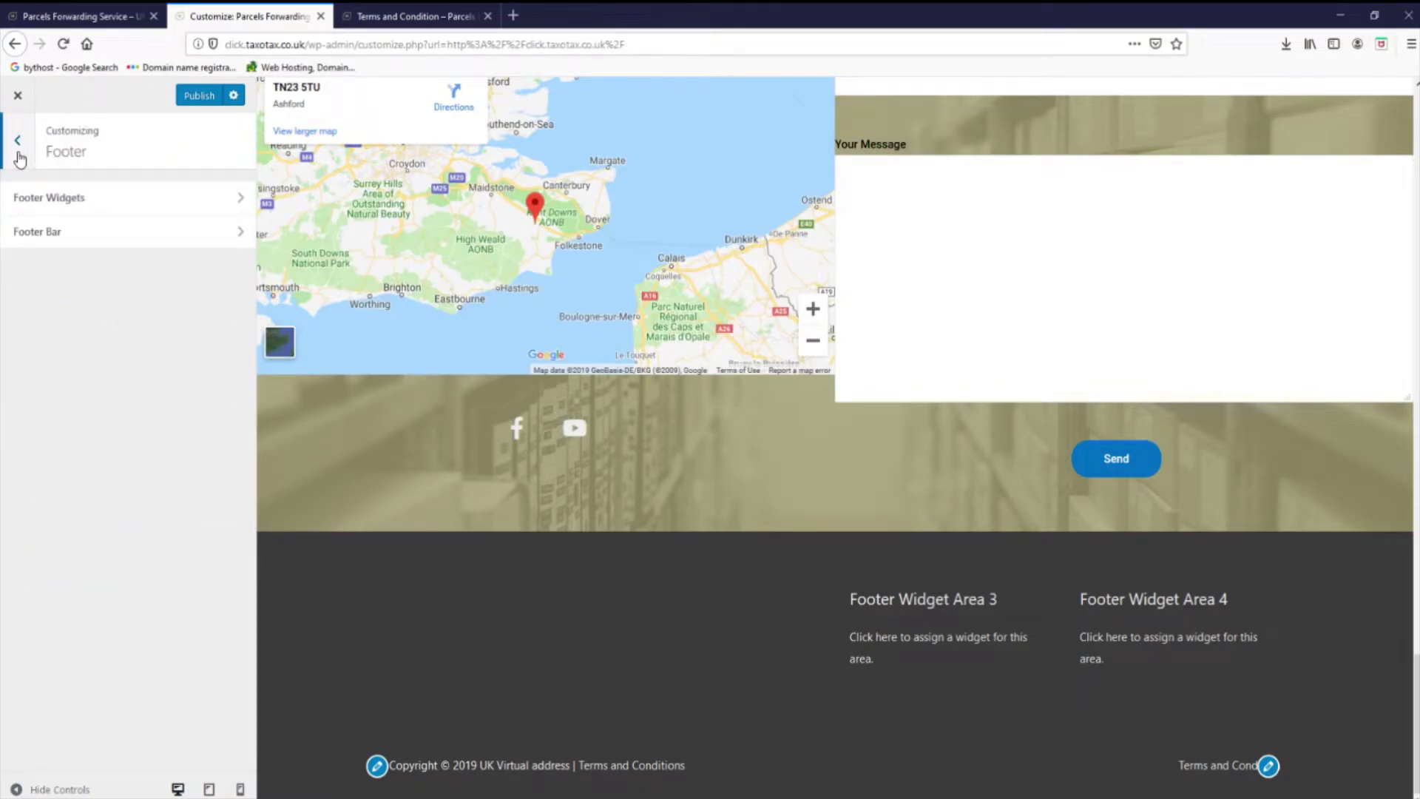
click(18, 142)
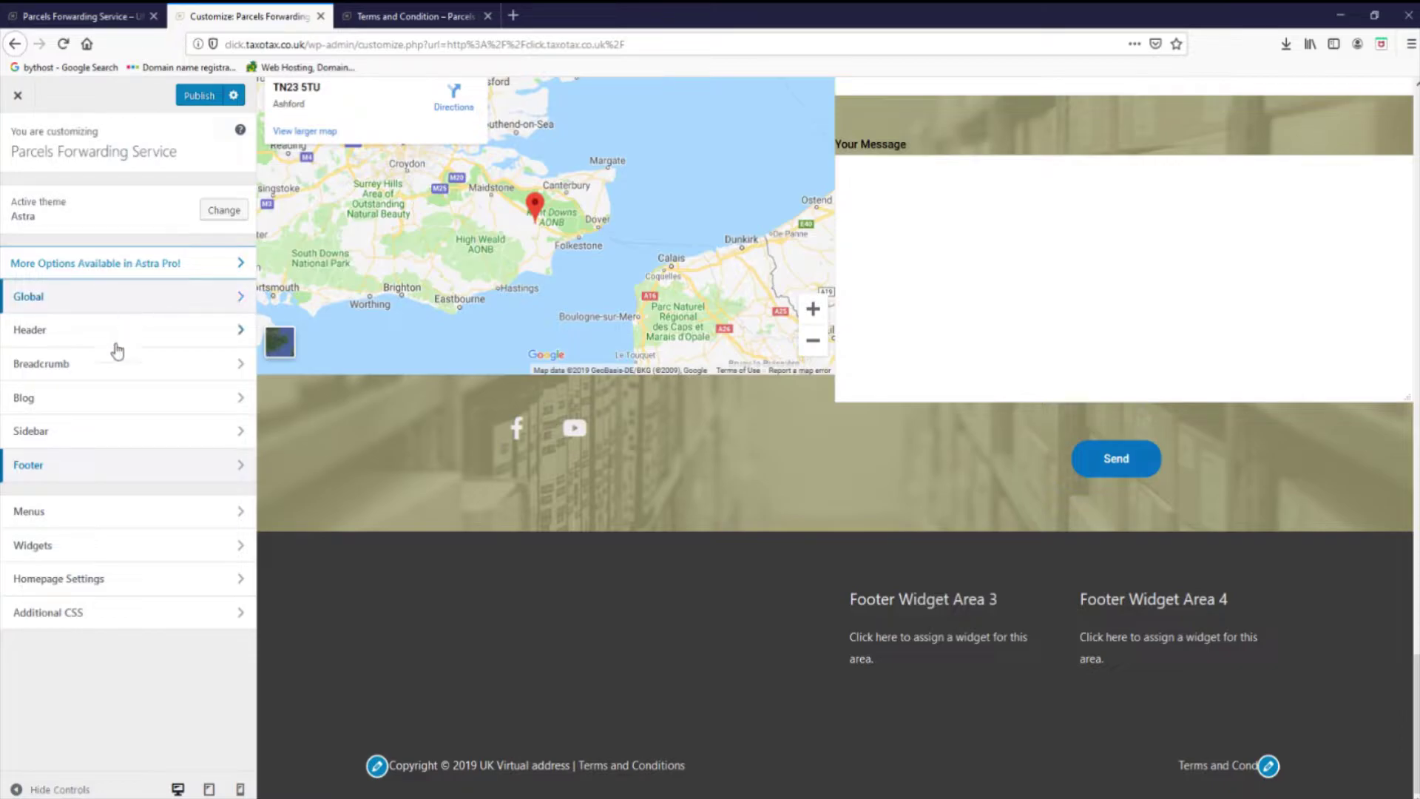
click(115, 548)
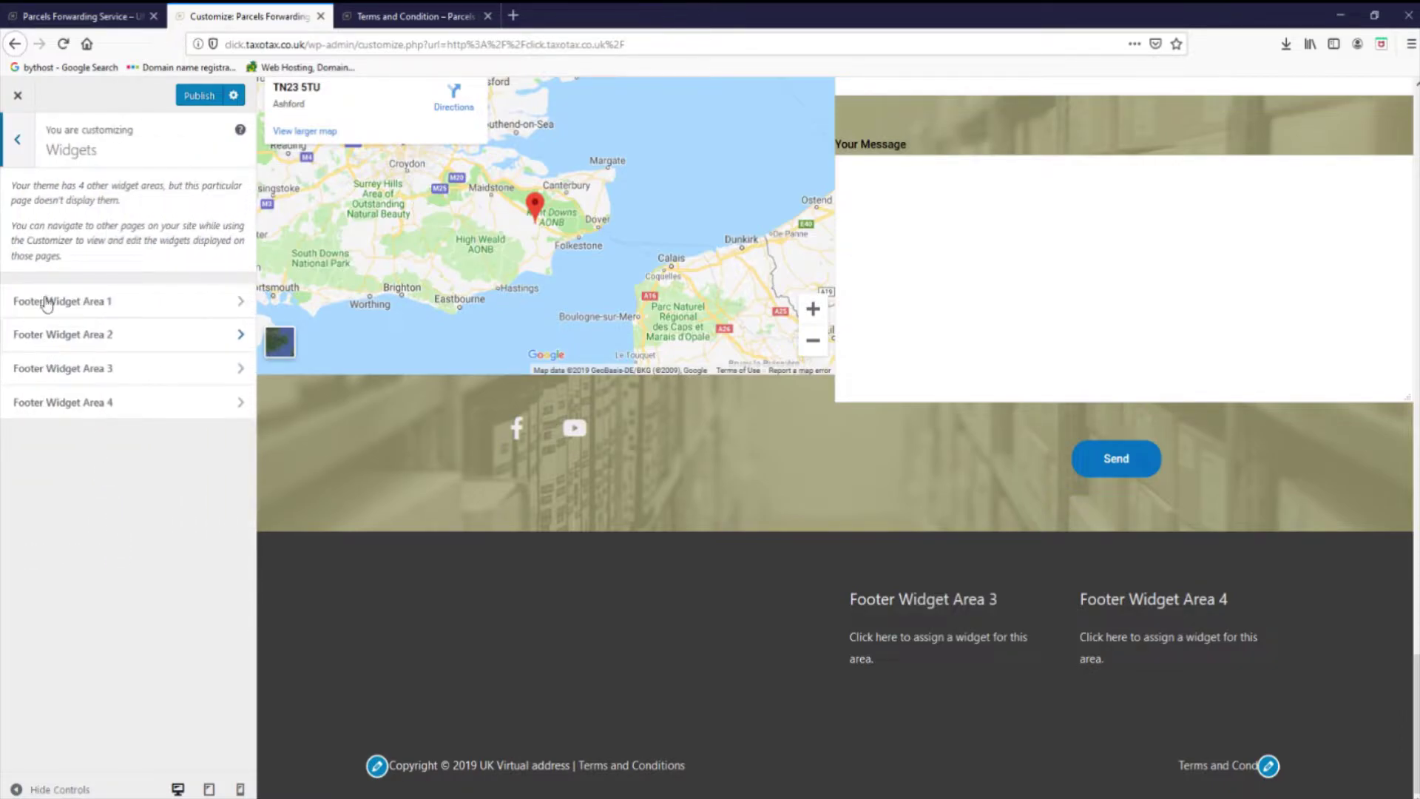
click(115, 303)
click(51, 16)
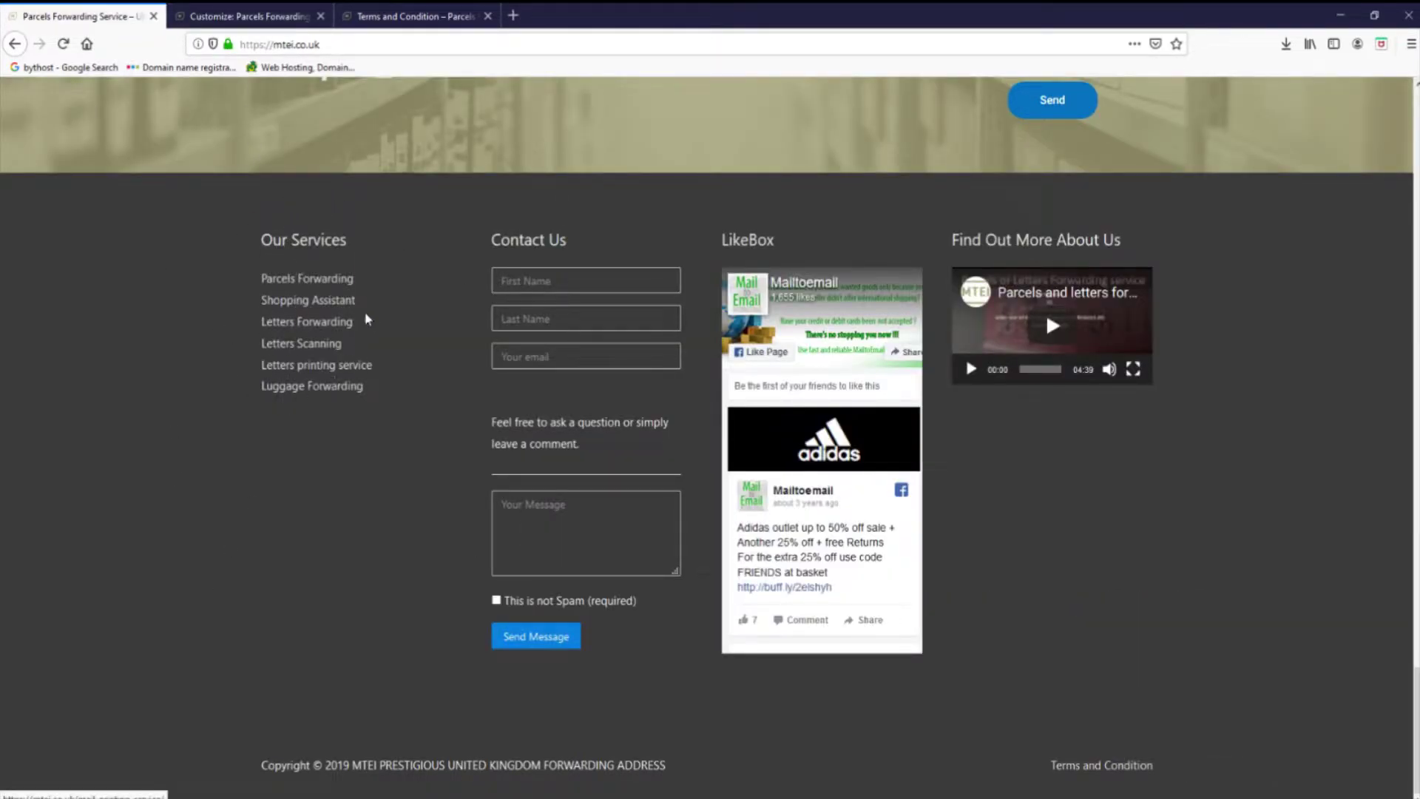
click(227, 17)
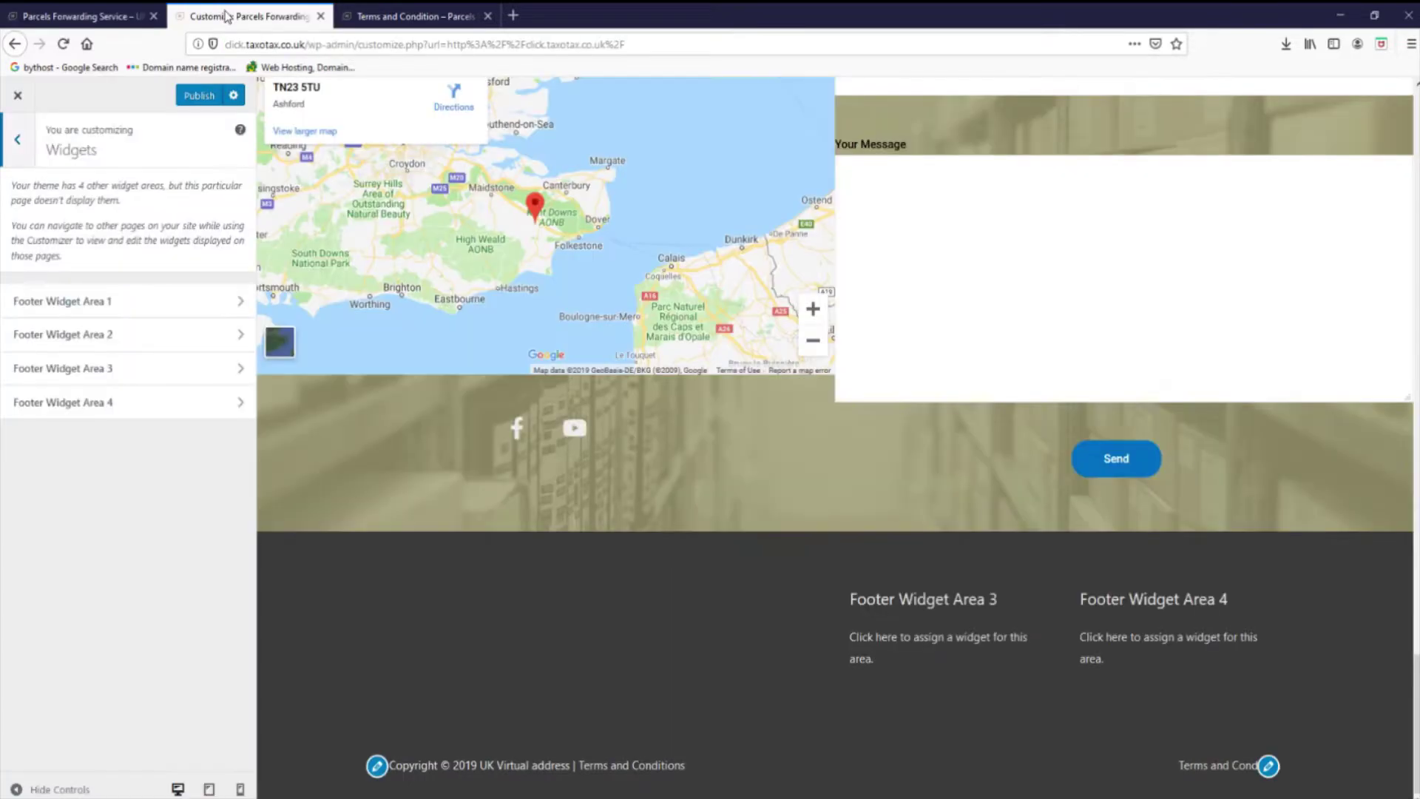
- Leave the customizer, discarding the unpublished changes, and open the Menus administration page
click(18, 97)
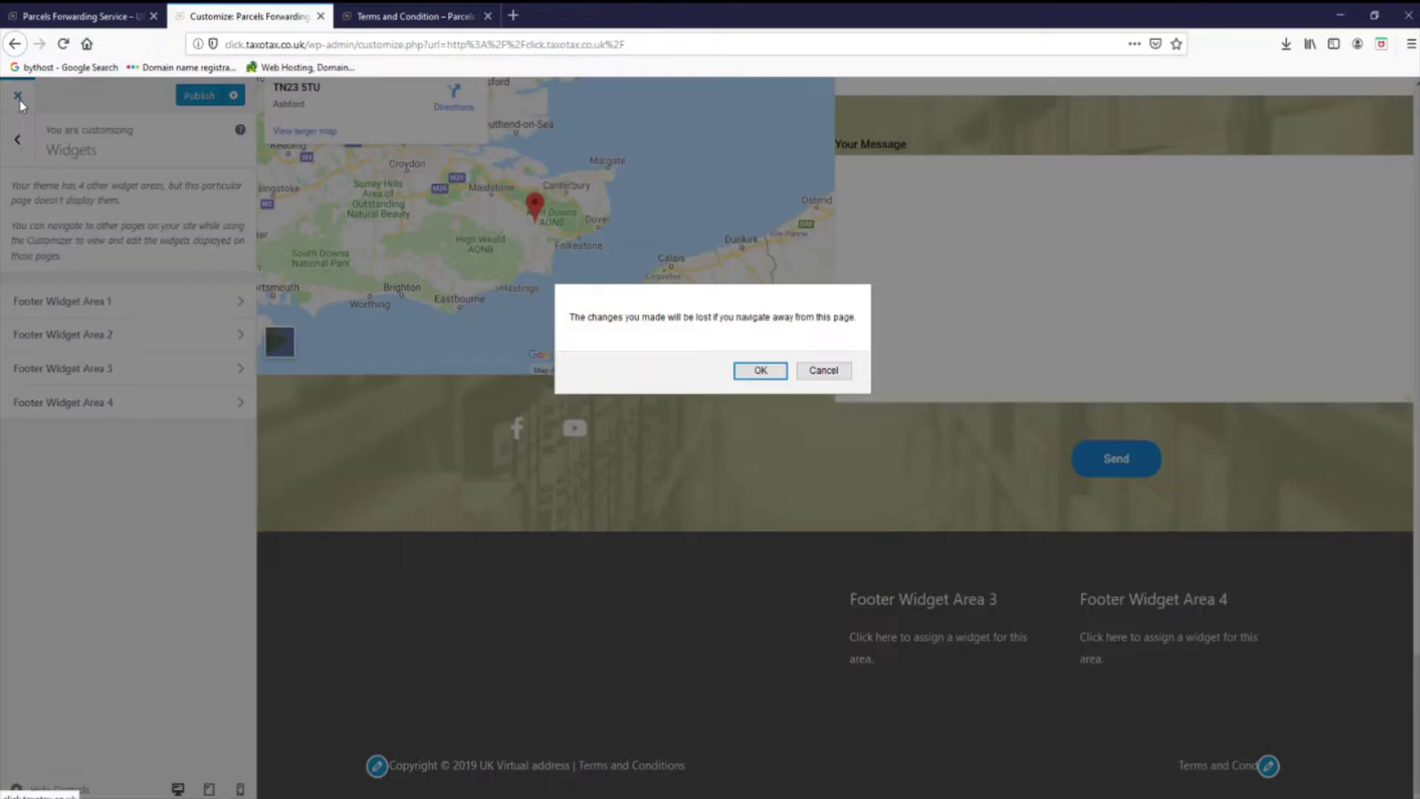
click(760, 369)
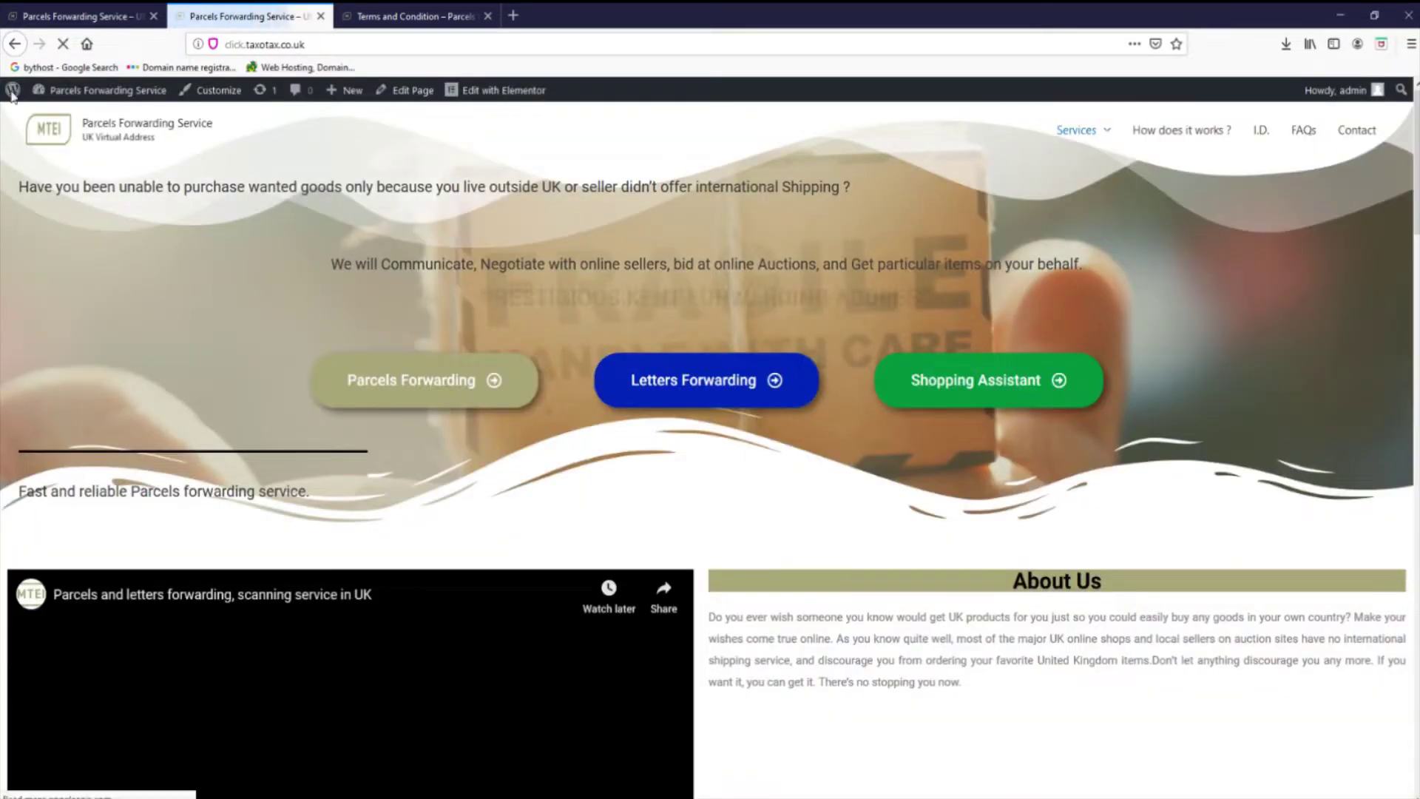
mouse_move(100, 90)
click(77, 120)
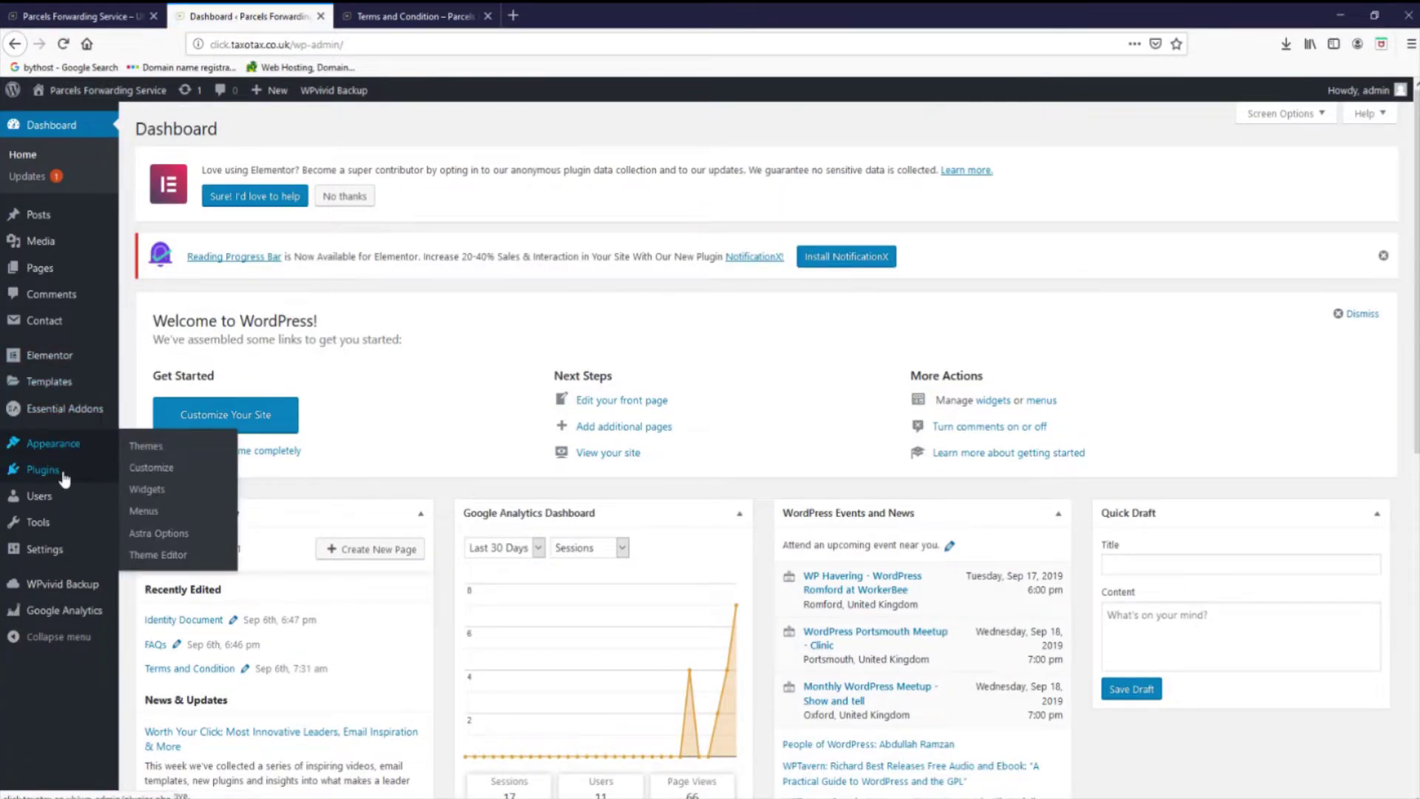
mouse_move(60, 443)
click(154, 513)
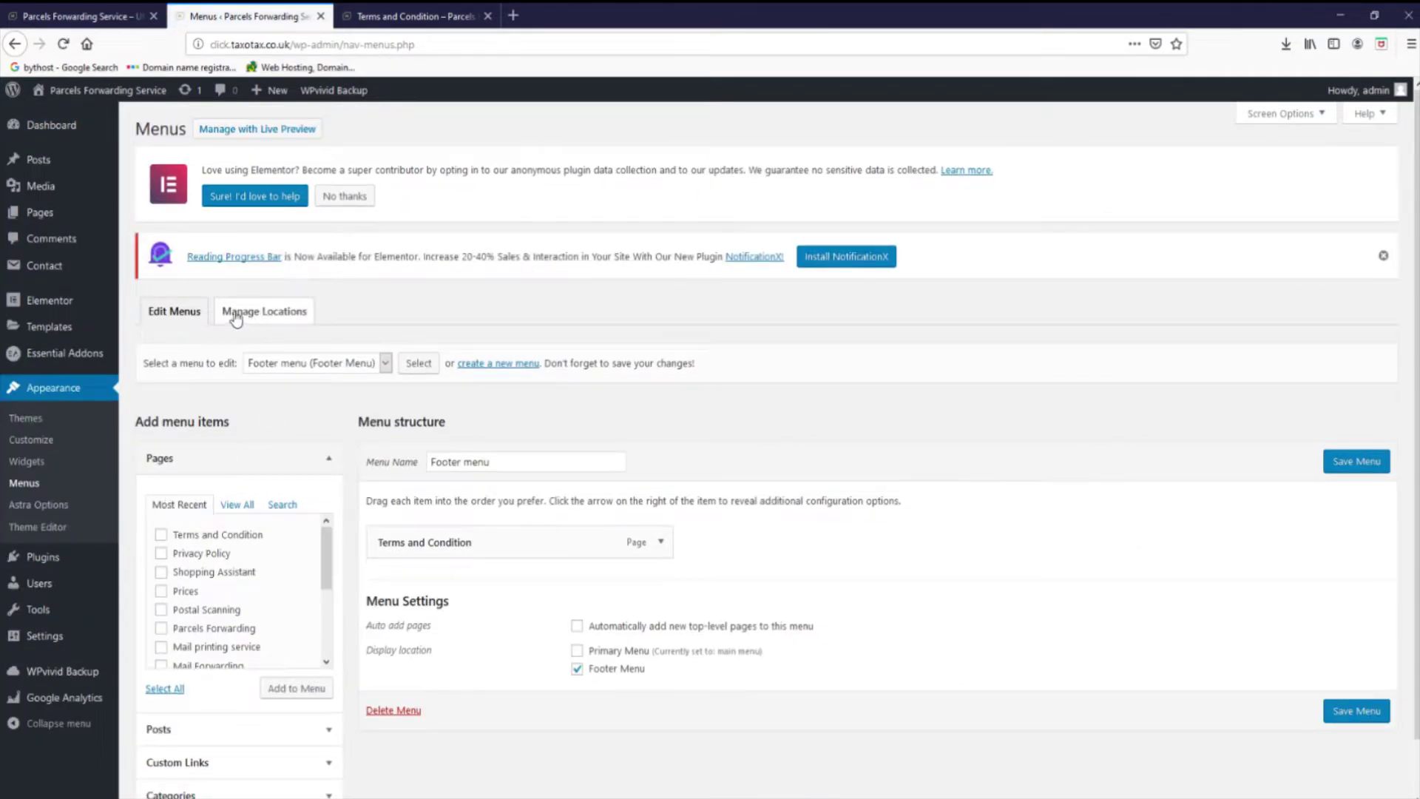
- Create a new navigation menu named Our Services
click(485, 364)
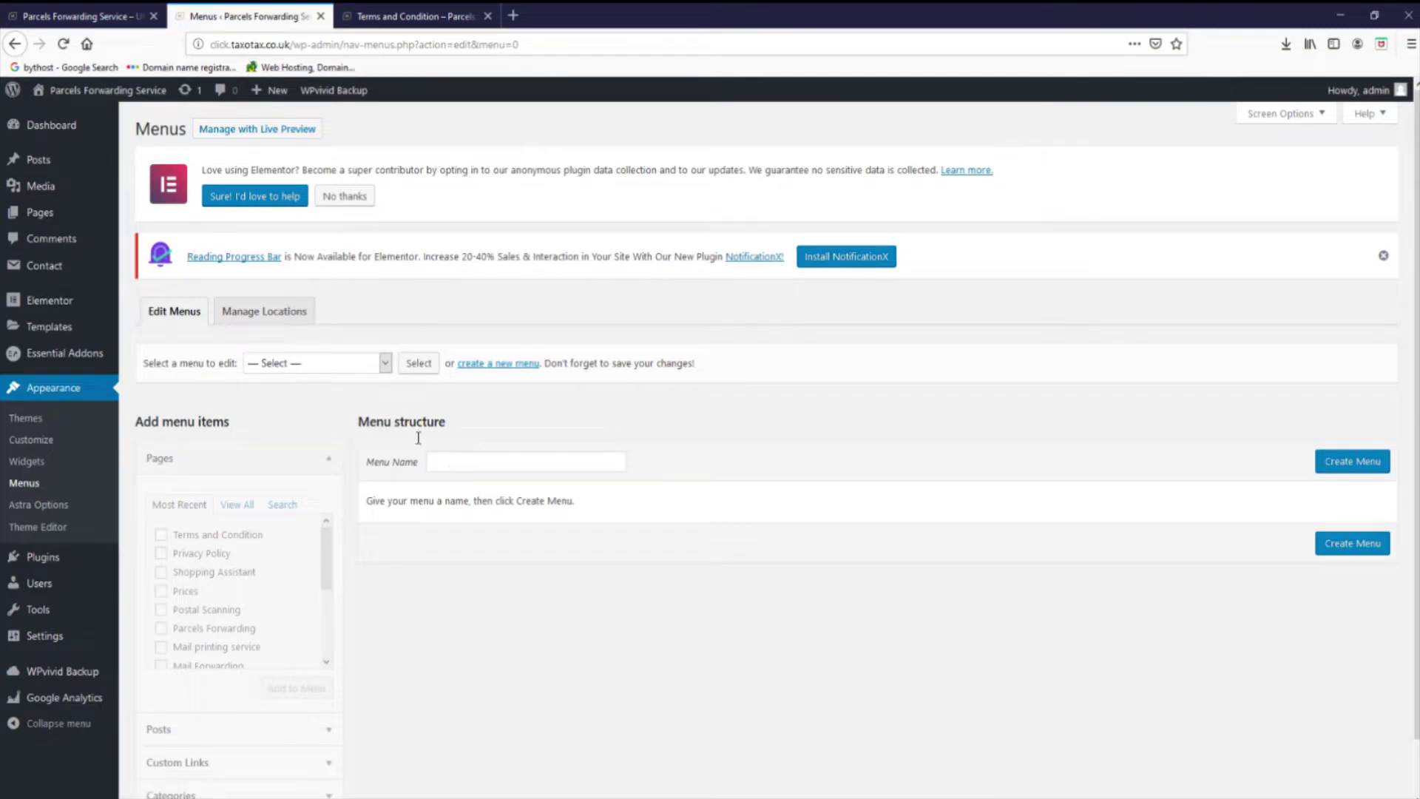
click(459, 459)
text(Ou)
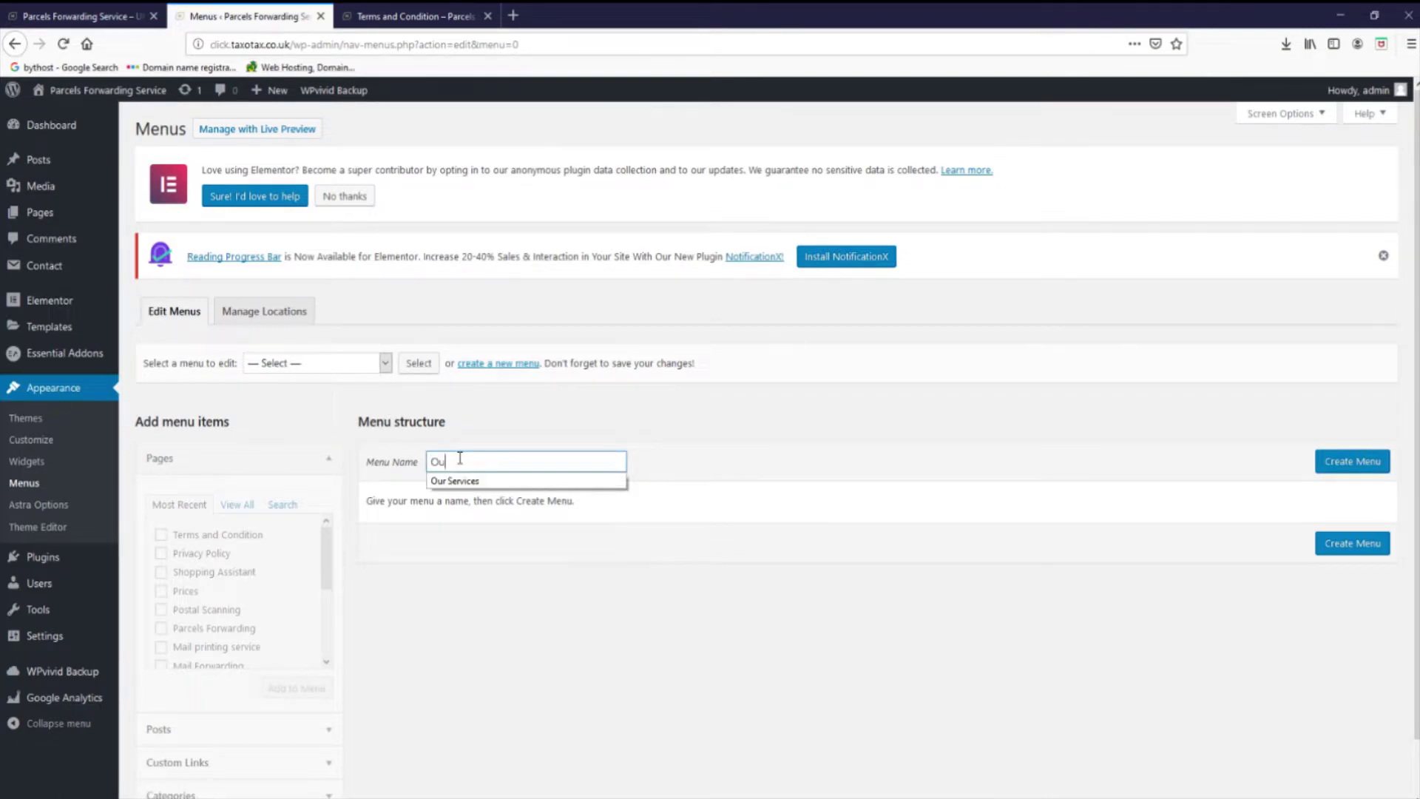
click(462, 481)
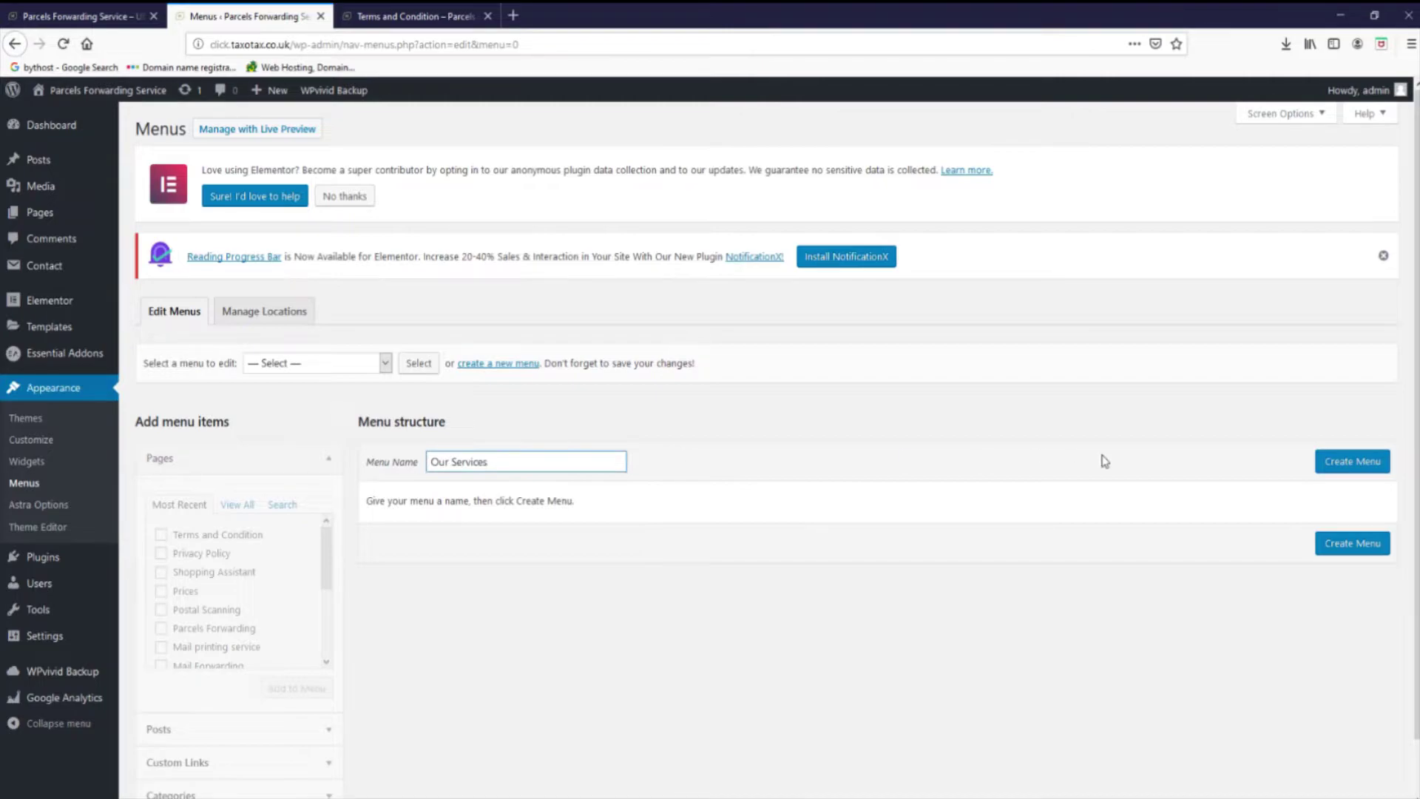
click(1331, 466)
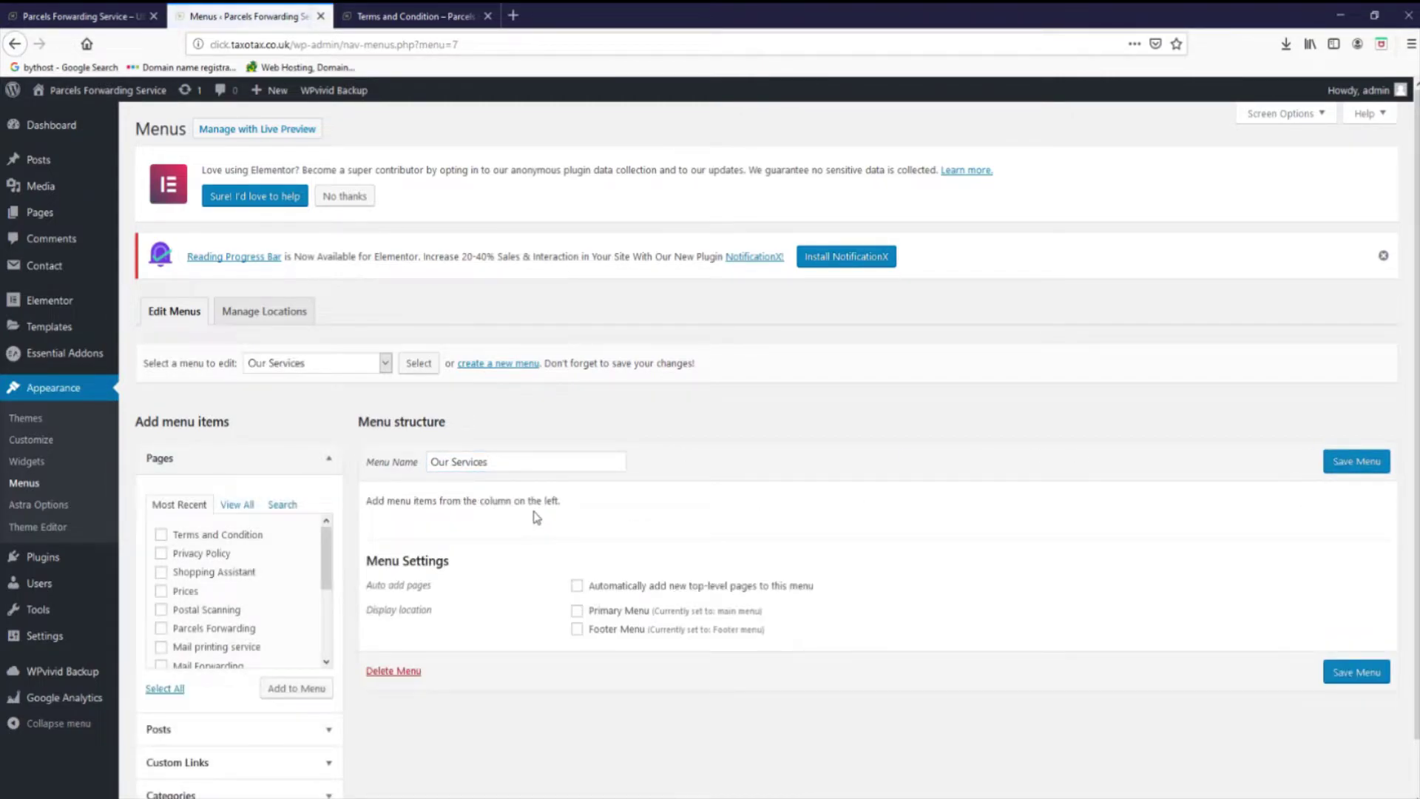
- Add the Shopping Assistant, Postal Scanning, Parcels Forwarding, Mail printing service and Mail Forwarding pages to the Our Services menu and save it
scroll(399, 522, down, 2)
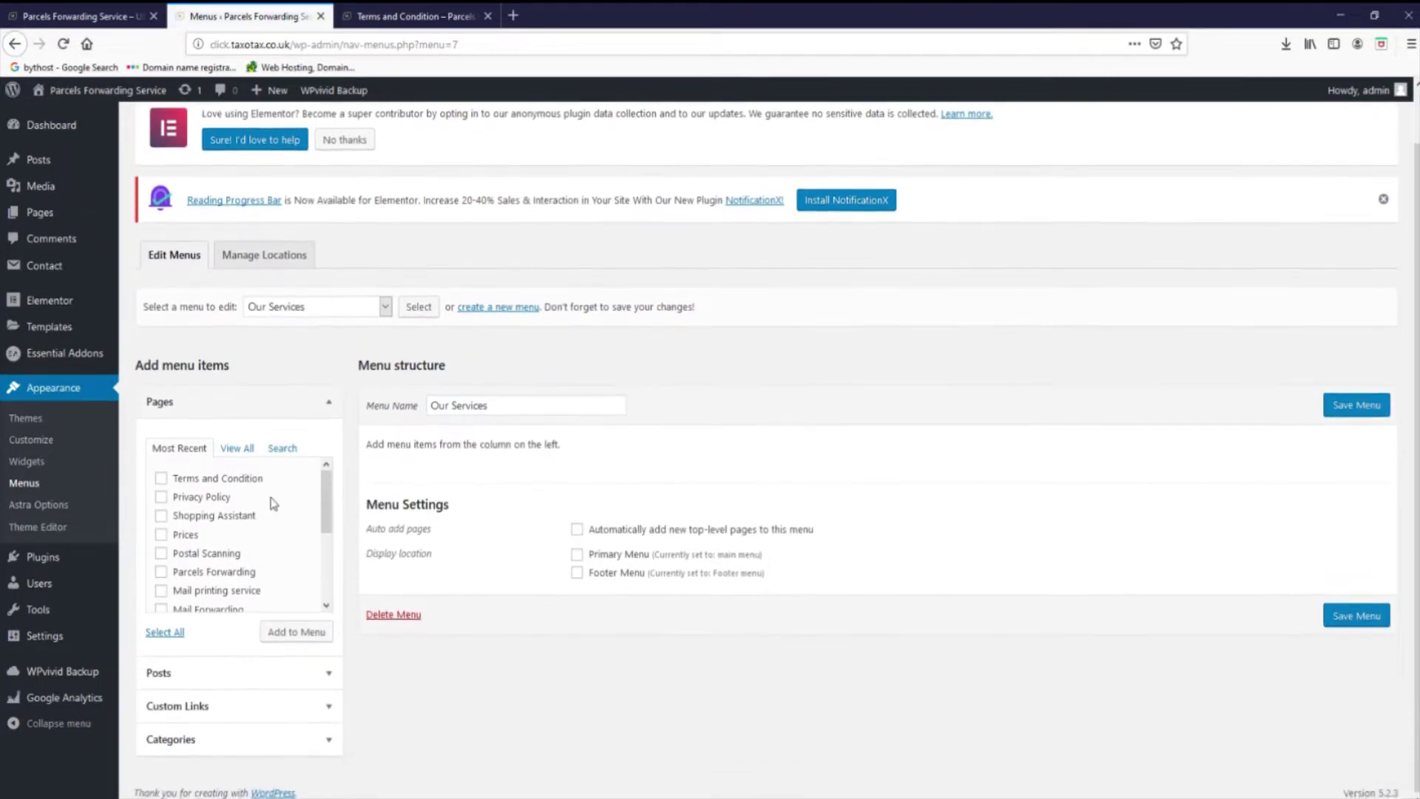
scroll(167, 547, down, 2)
scroll(166, 548, up, 2)
click(161, 553)
click(160, 571)
click(161, 591)
scroll(162, 593, down, 2)
click(161, 529)
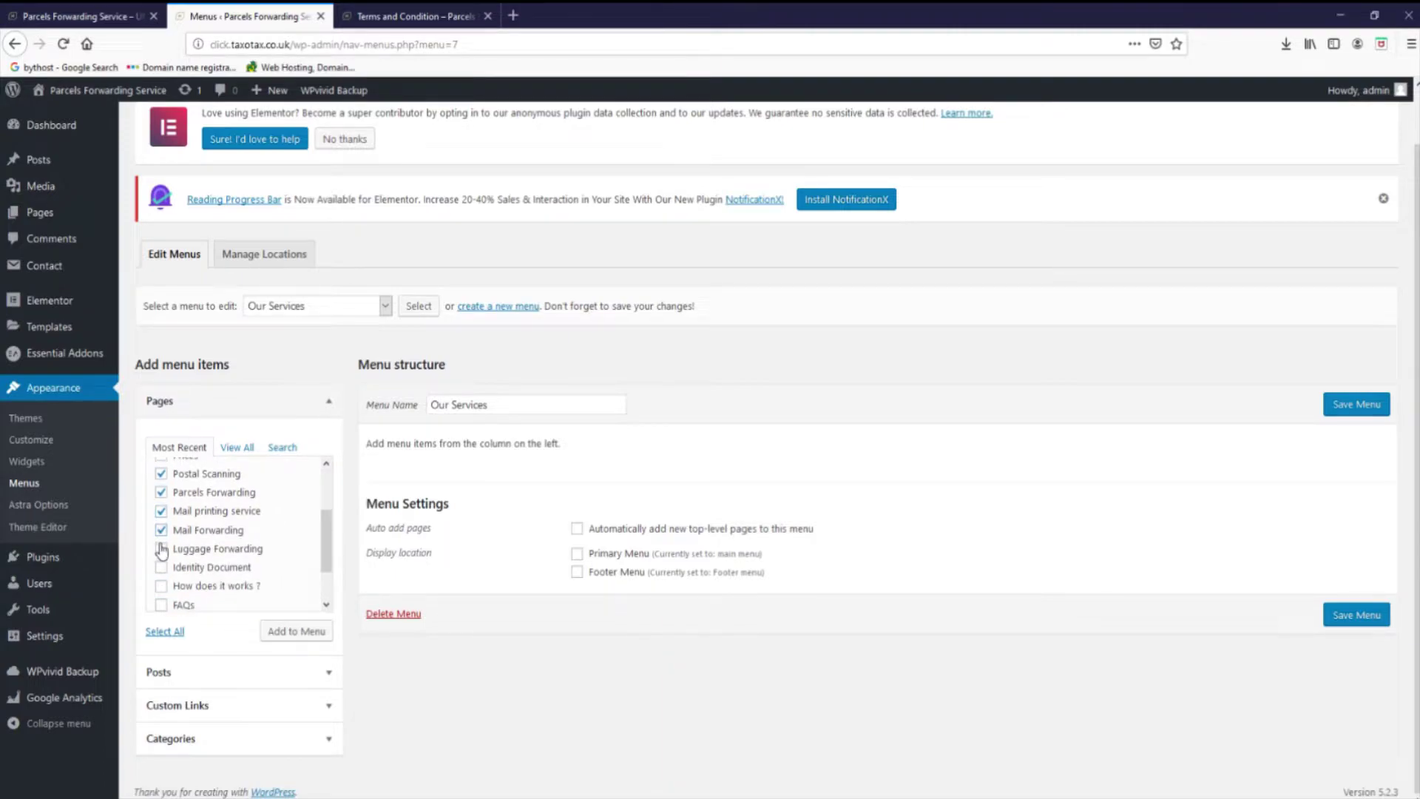
scroll(166, 551, up, 2)
scroll(166, 551, down, 2)
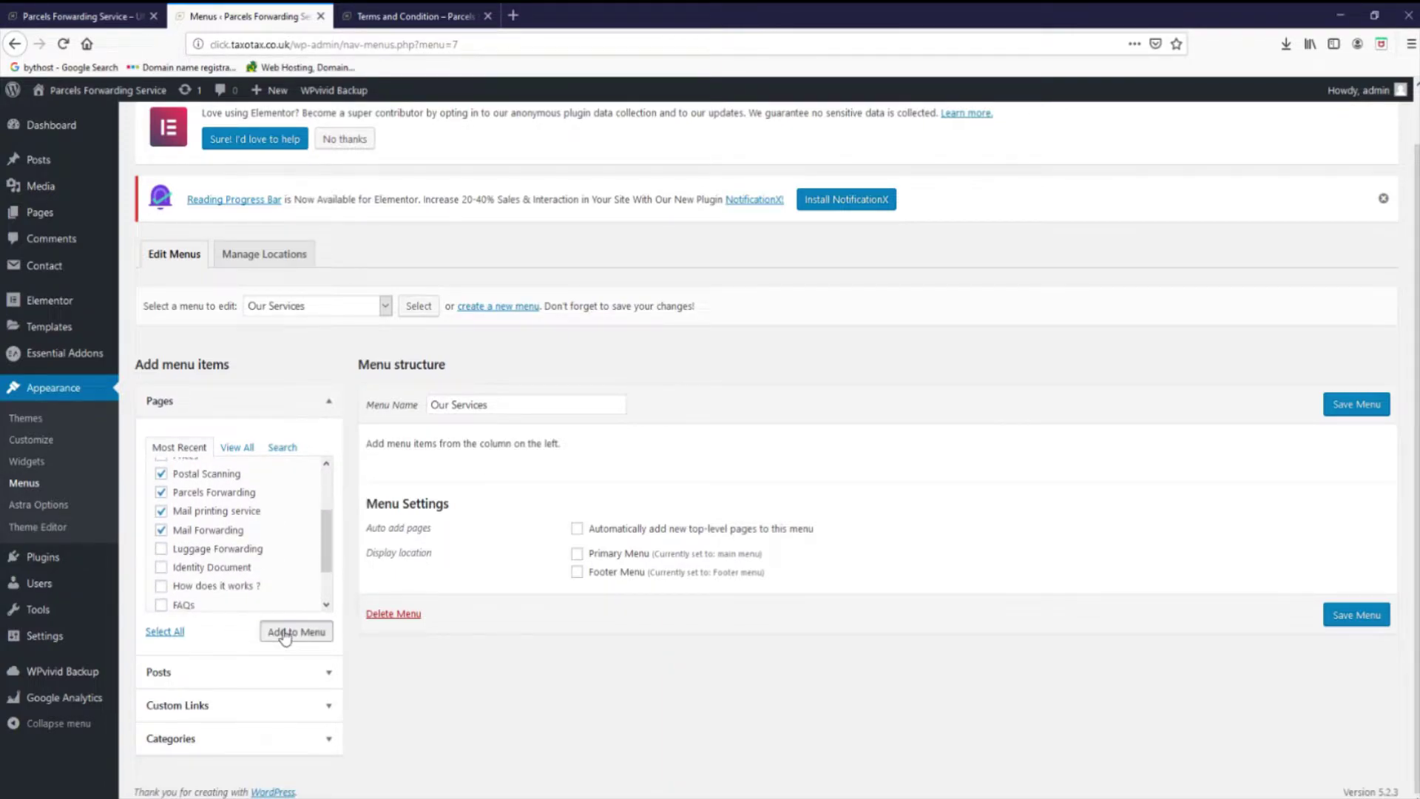
click(285, 633)
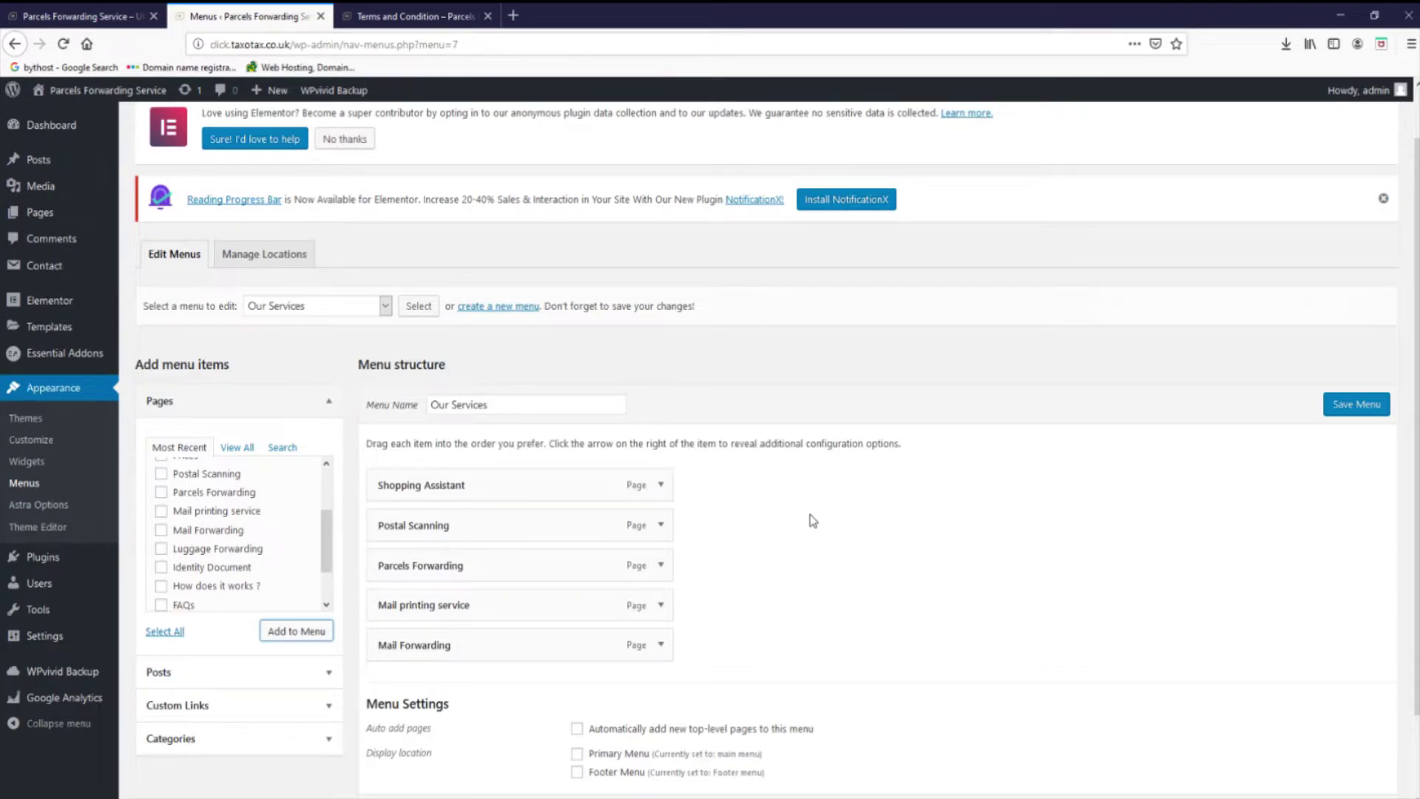
scroll(810, 513, down, 2)
click(1372, 326)
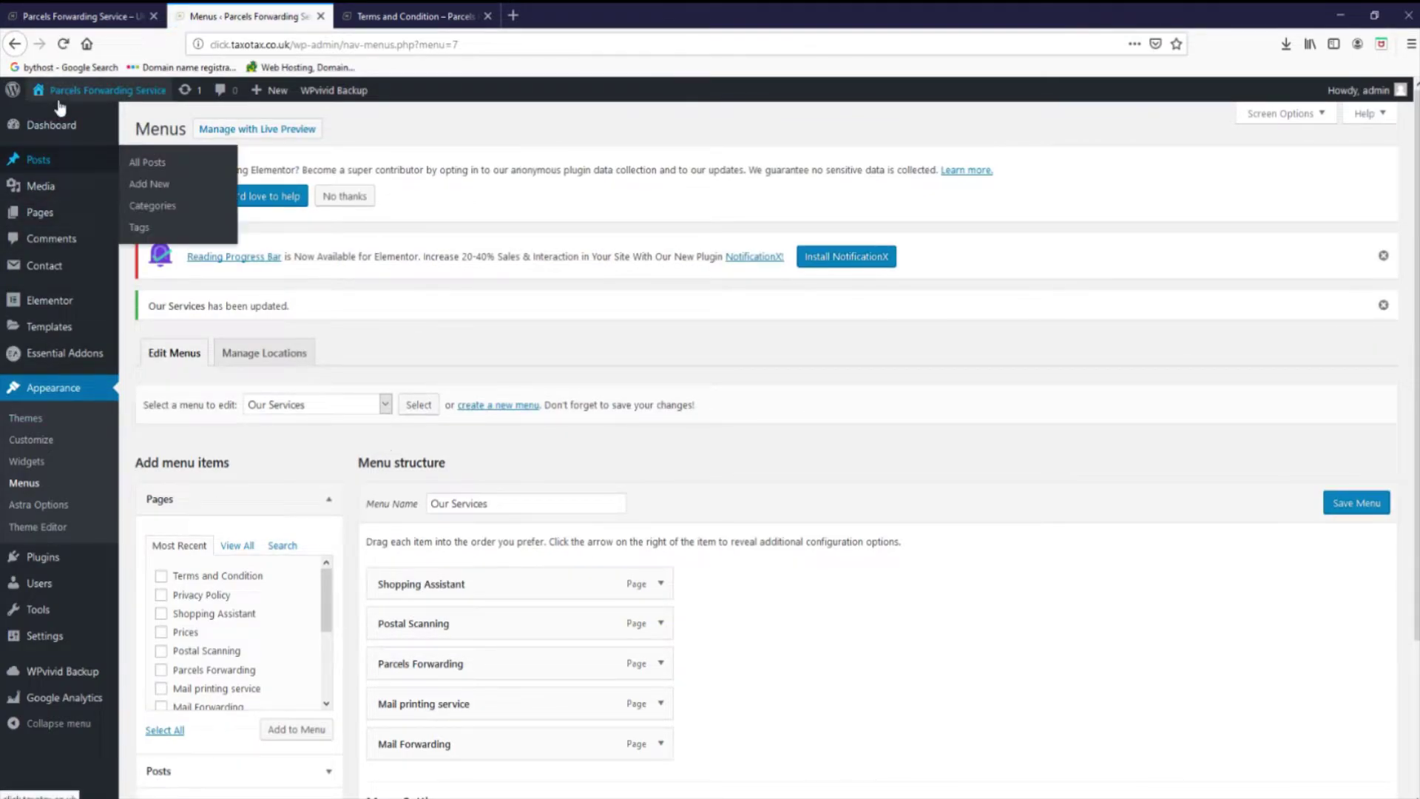
- Visit the site and open the Footer Widget Area 1 settings in the customizer
mouse_move(60, 93)
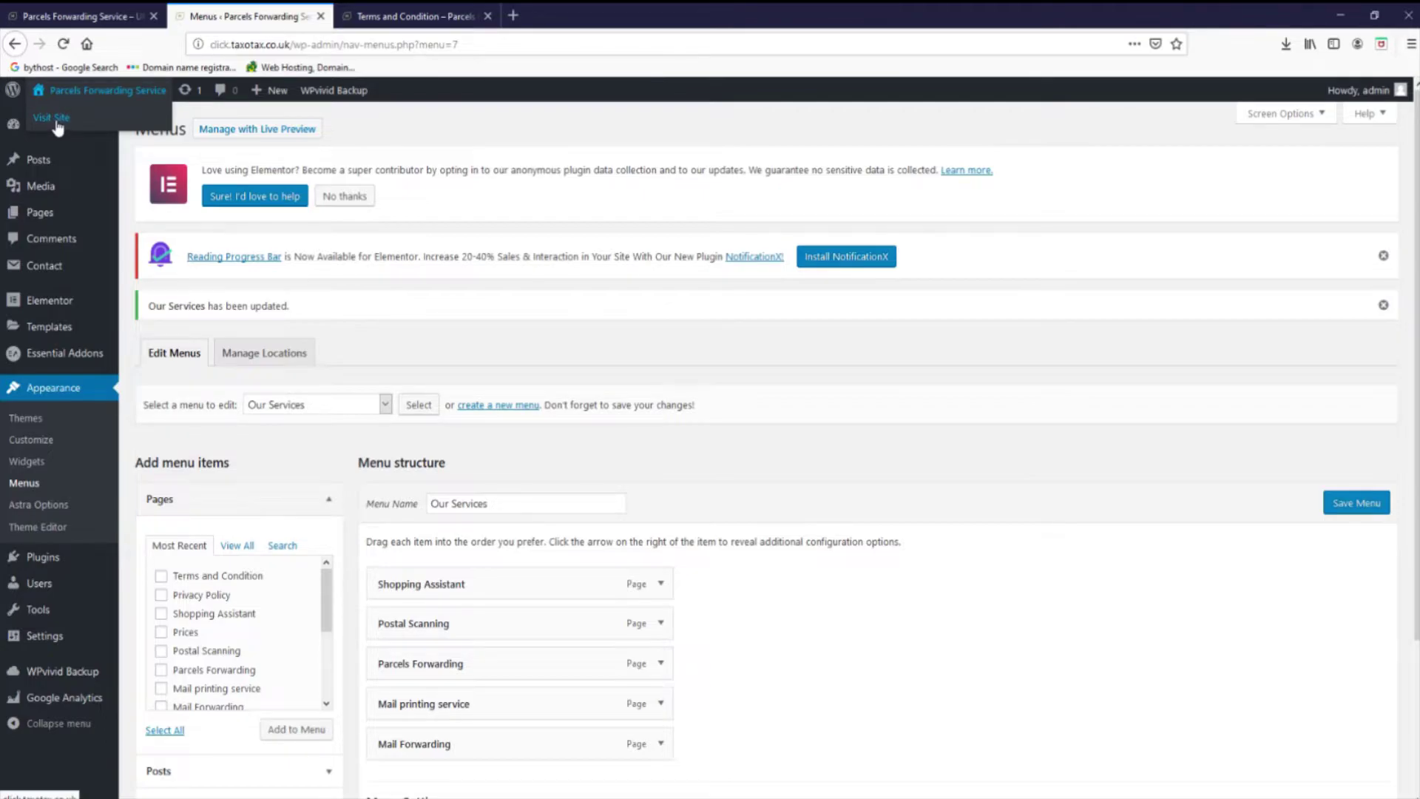
click(57, 121)
click(201, 91)
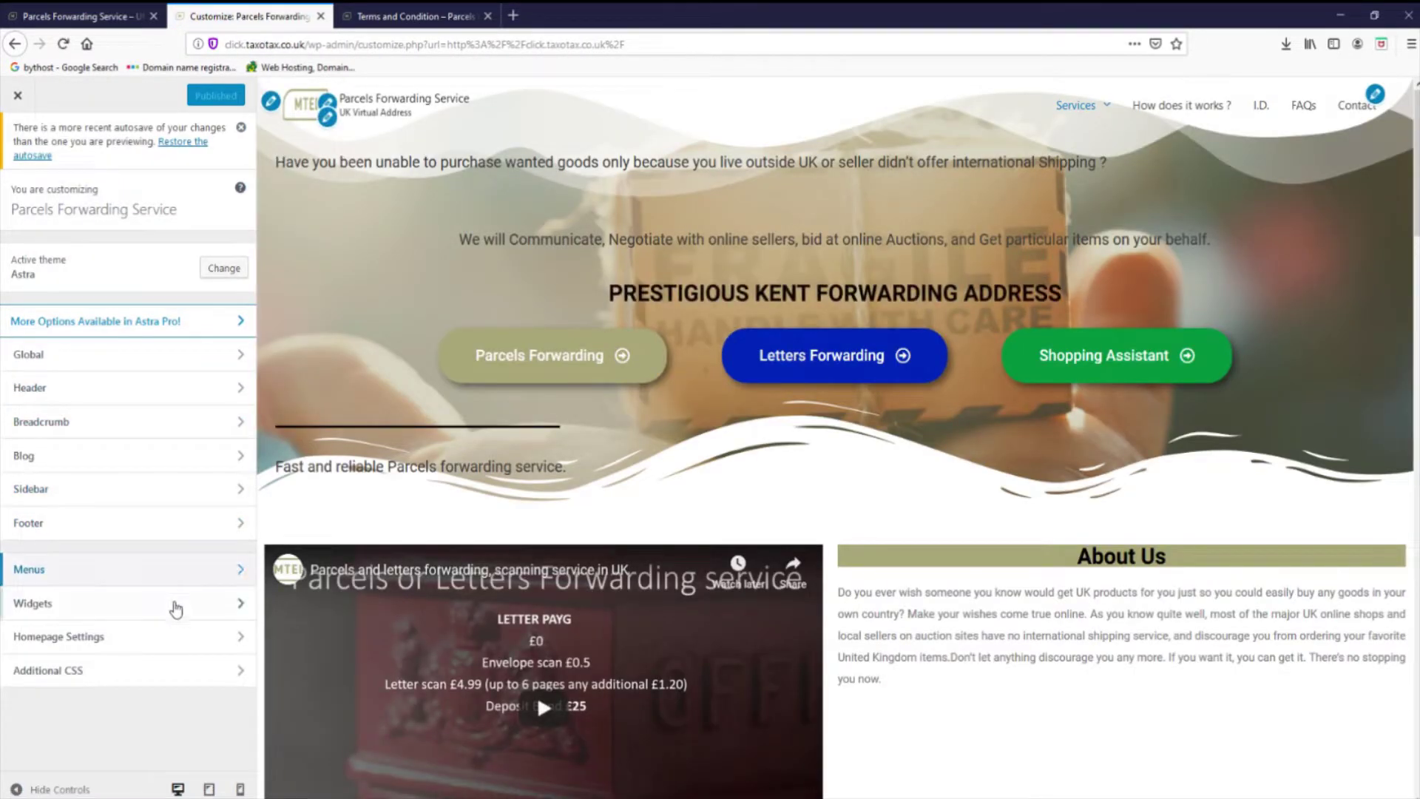
click(175, 602)
click(156, 299)
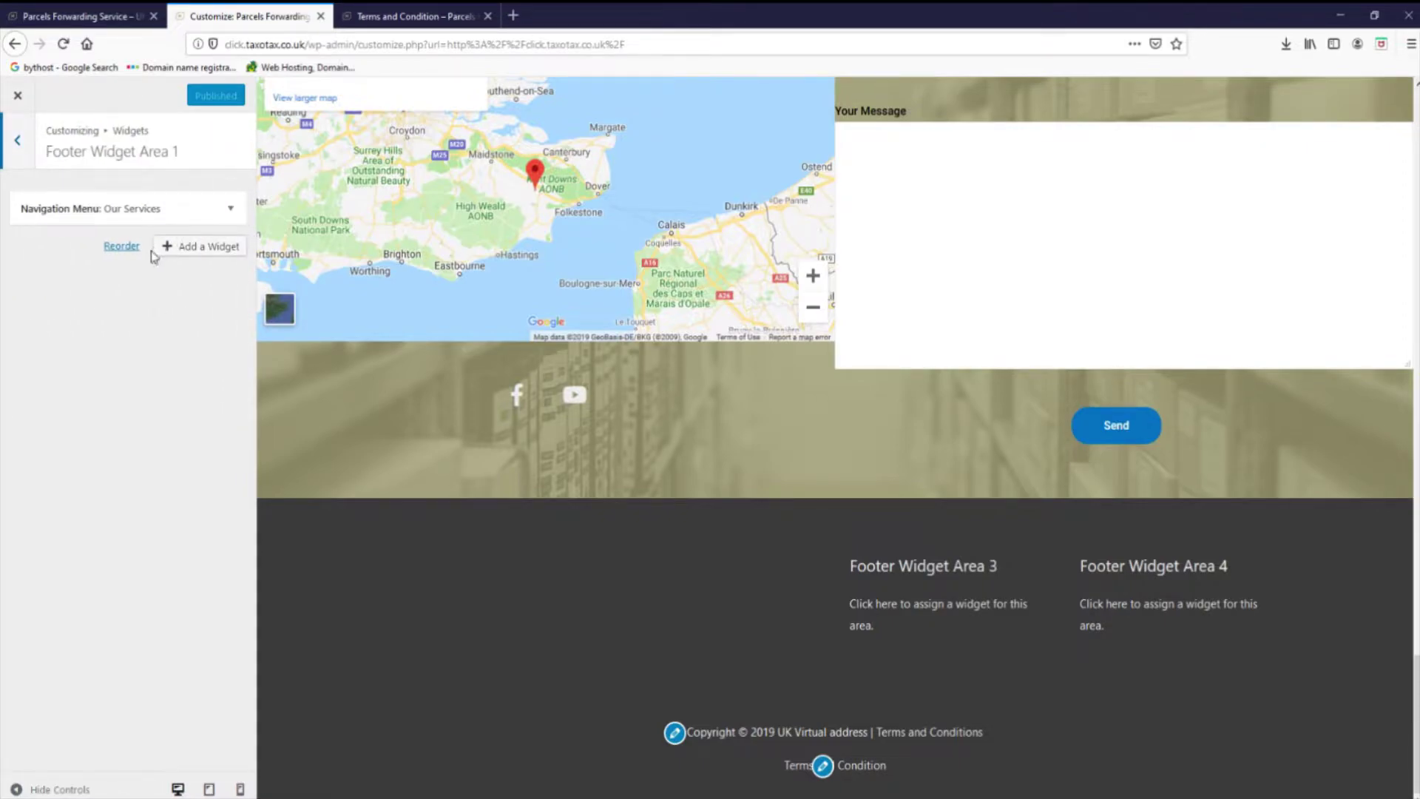
- Assign the Our Services menu to the Navigation Menu widget in Footer Widget Area 1 and publish the change
click(230, 208)
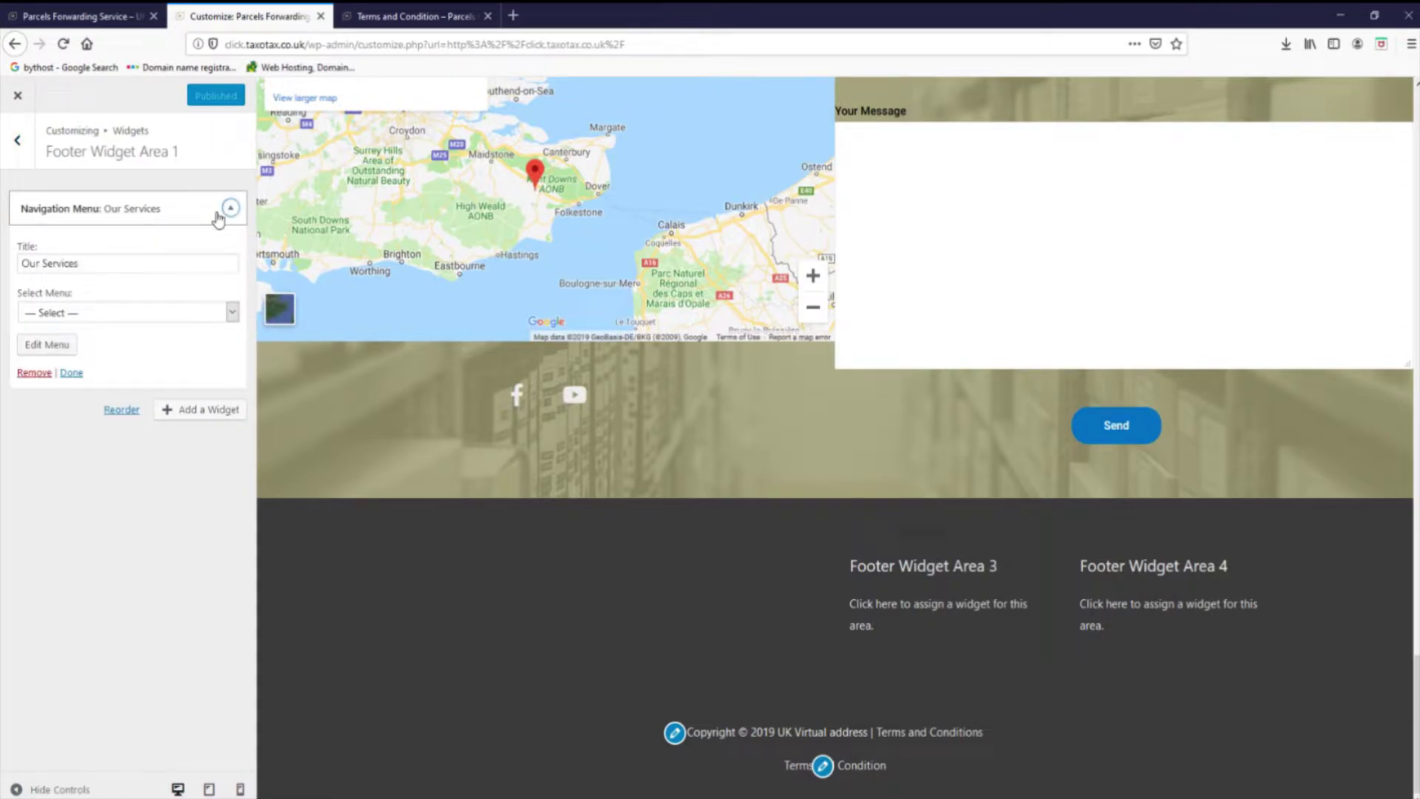
click(177, 320)
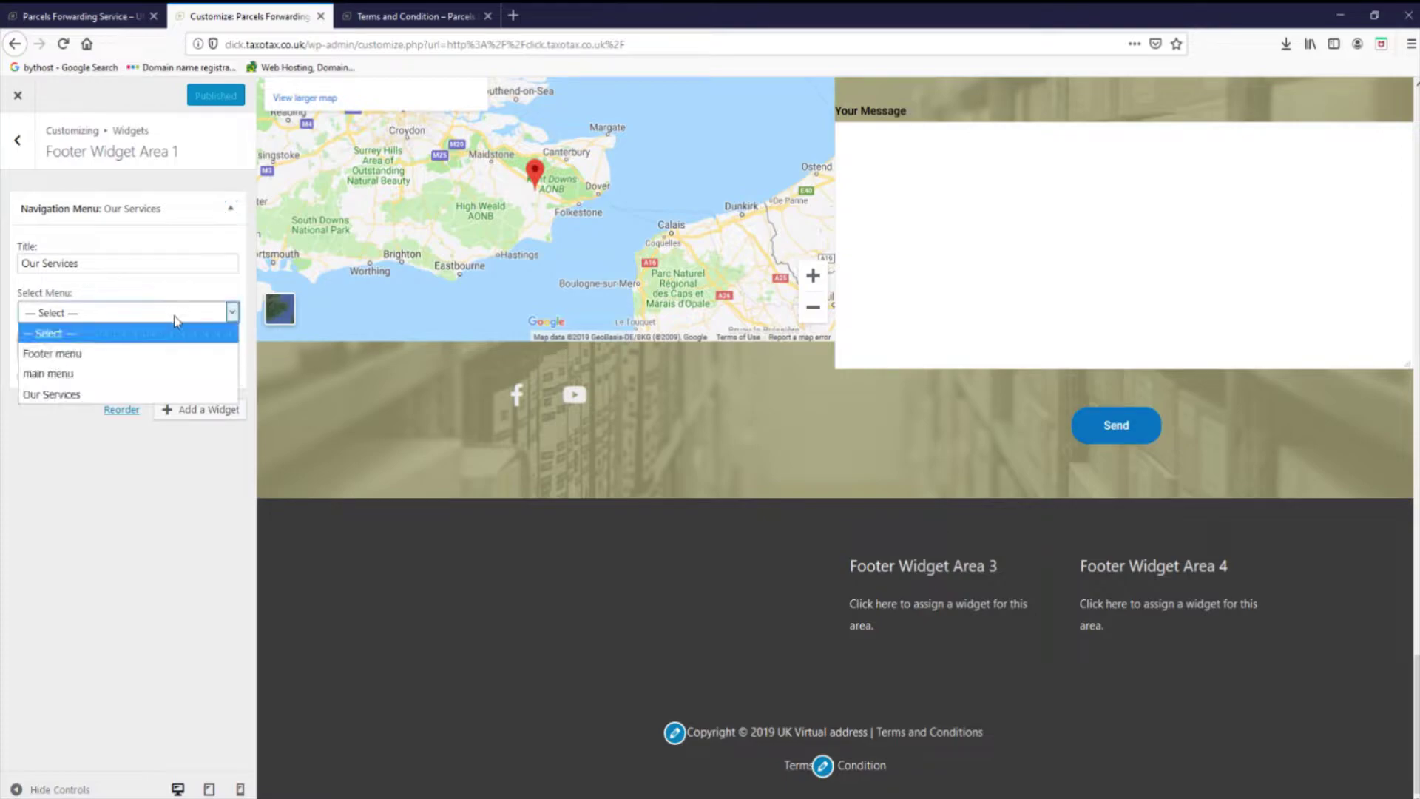
click(150, 396)
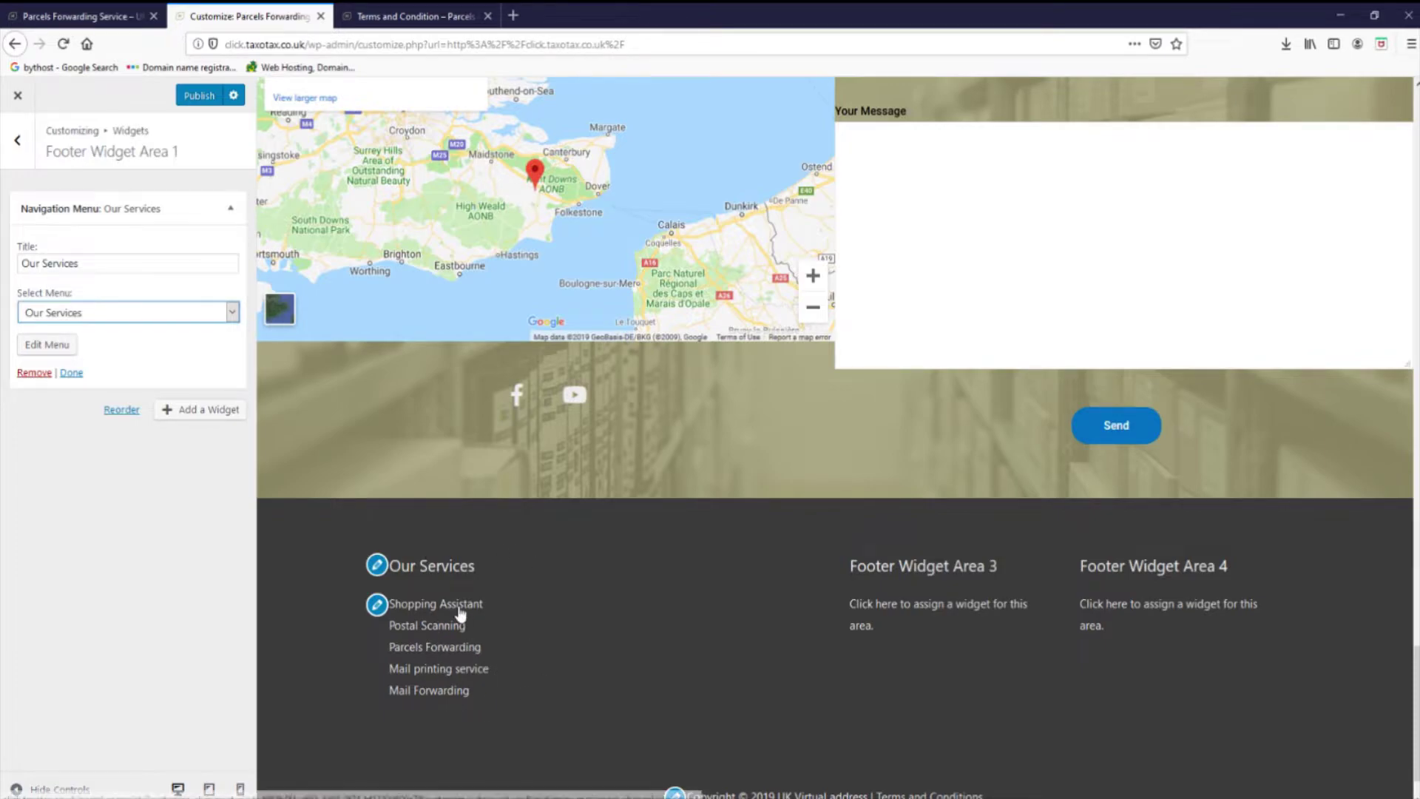
scroll(436, 666, down, 2)
scroll(412, 518, up, 6)
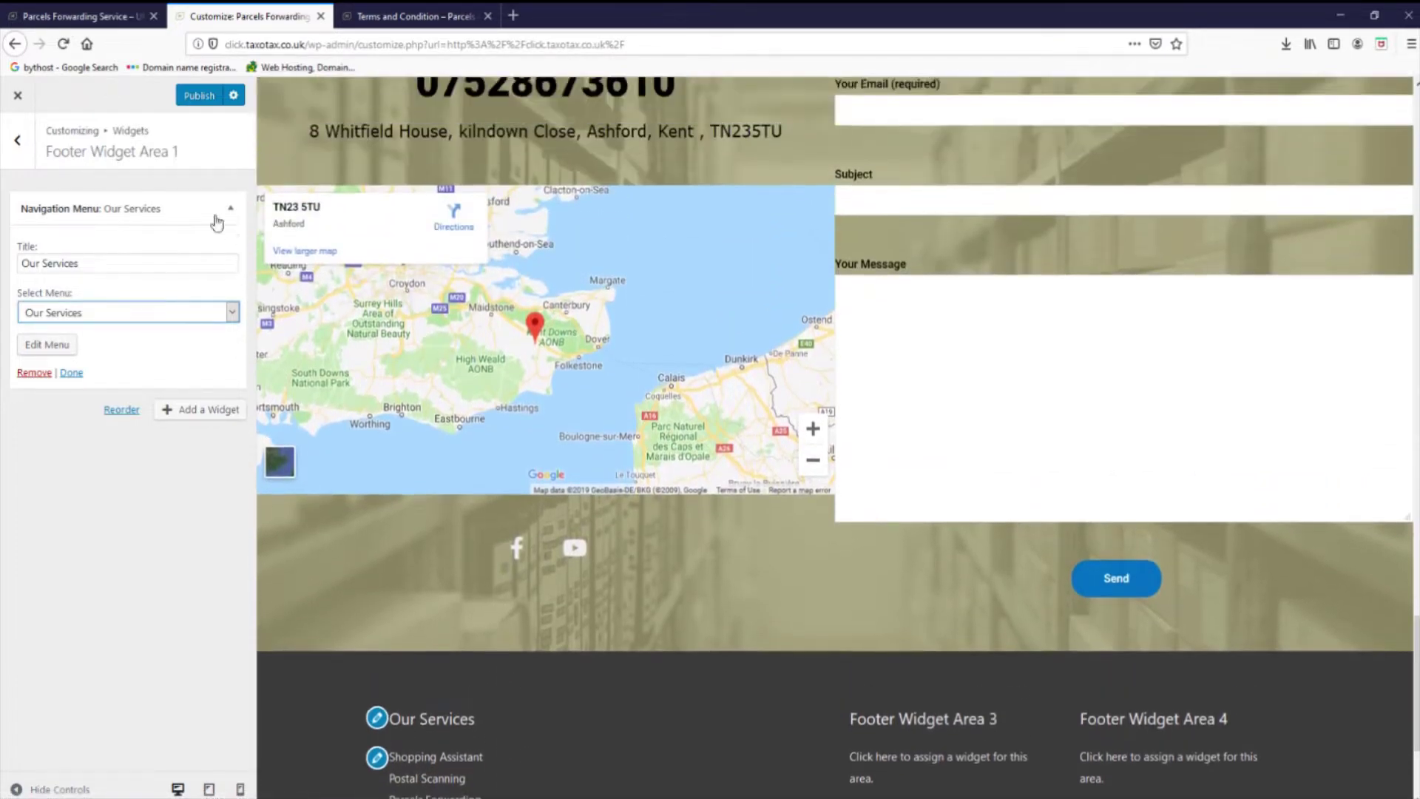
click(200, 96)
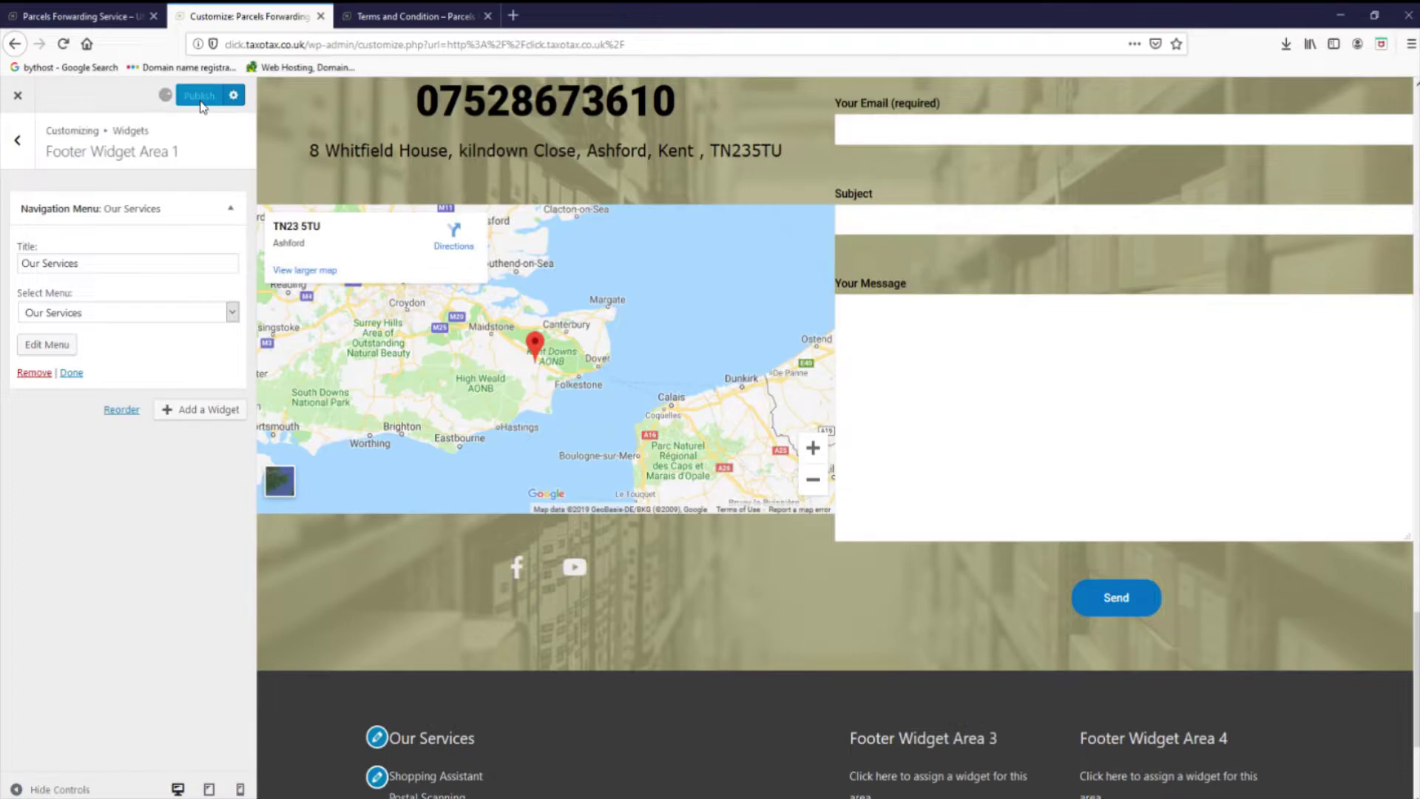
- View the footer preview without the customizer controls and compare its Our Services column with the footer of the mtei.co.uk site
click(15, 789)
scroll(229, 553, down, 5)
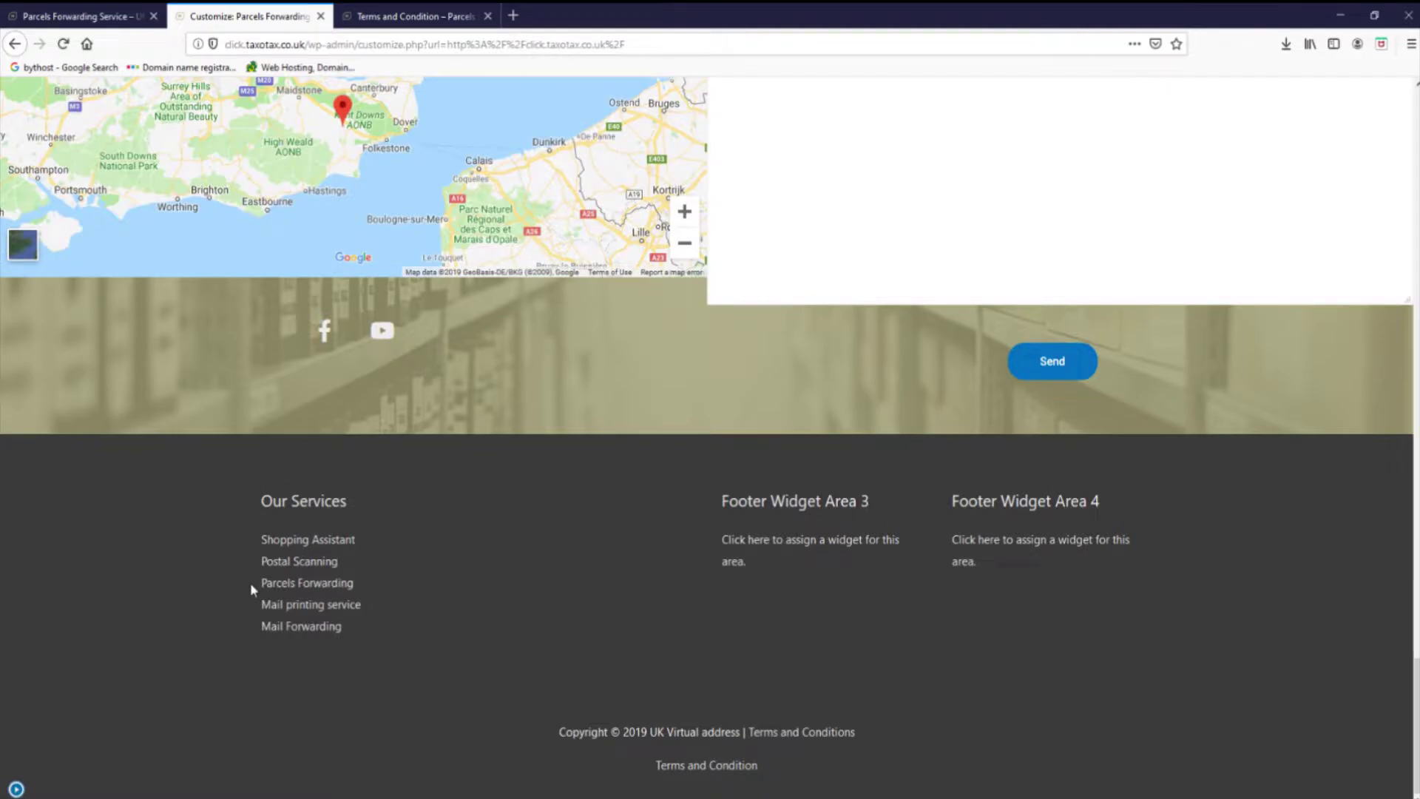
click(46, 17)
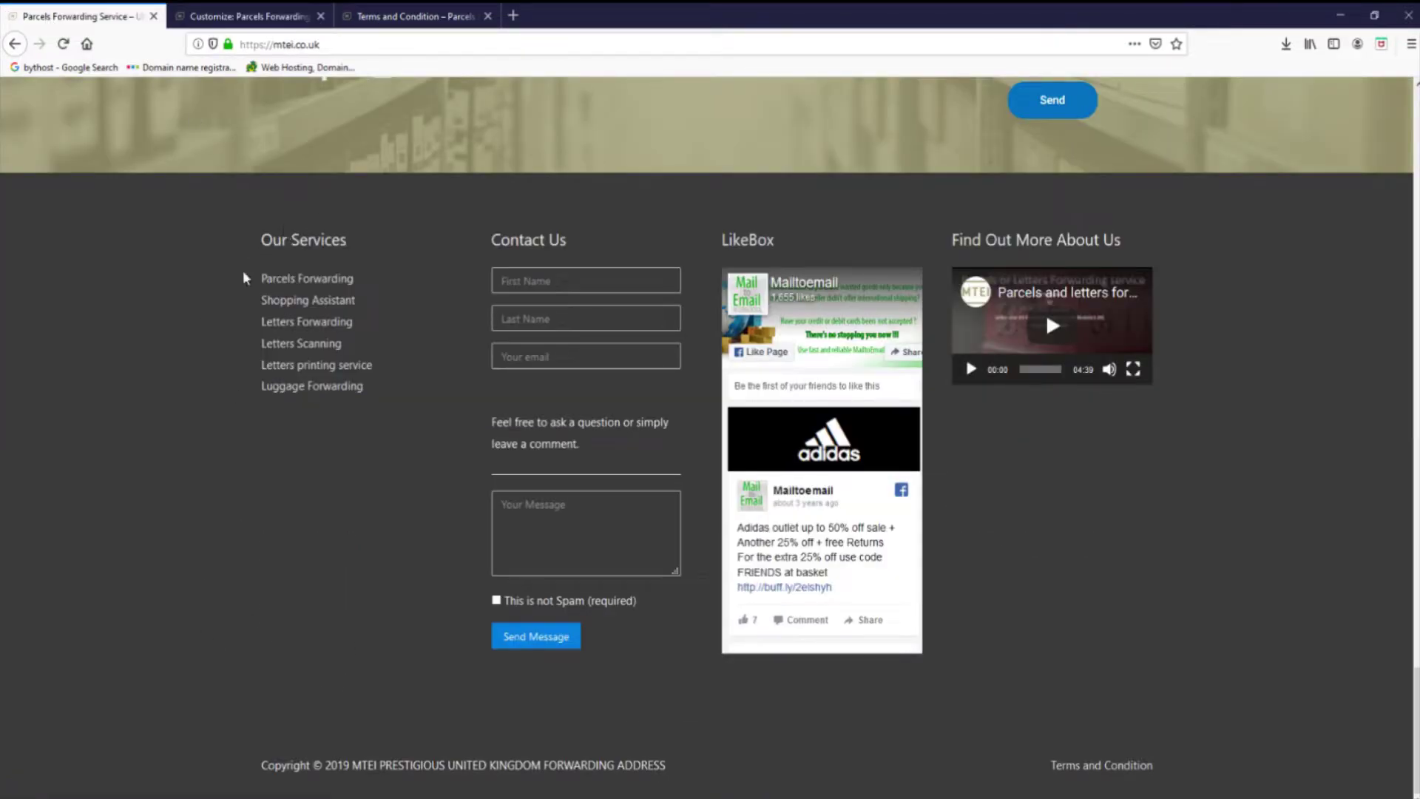
click(221, 15)
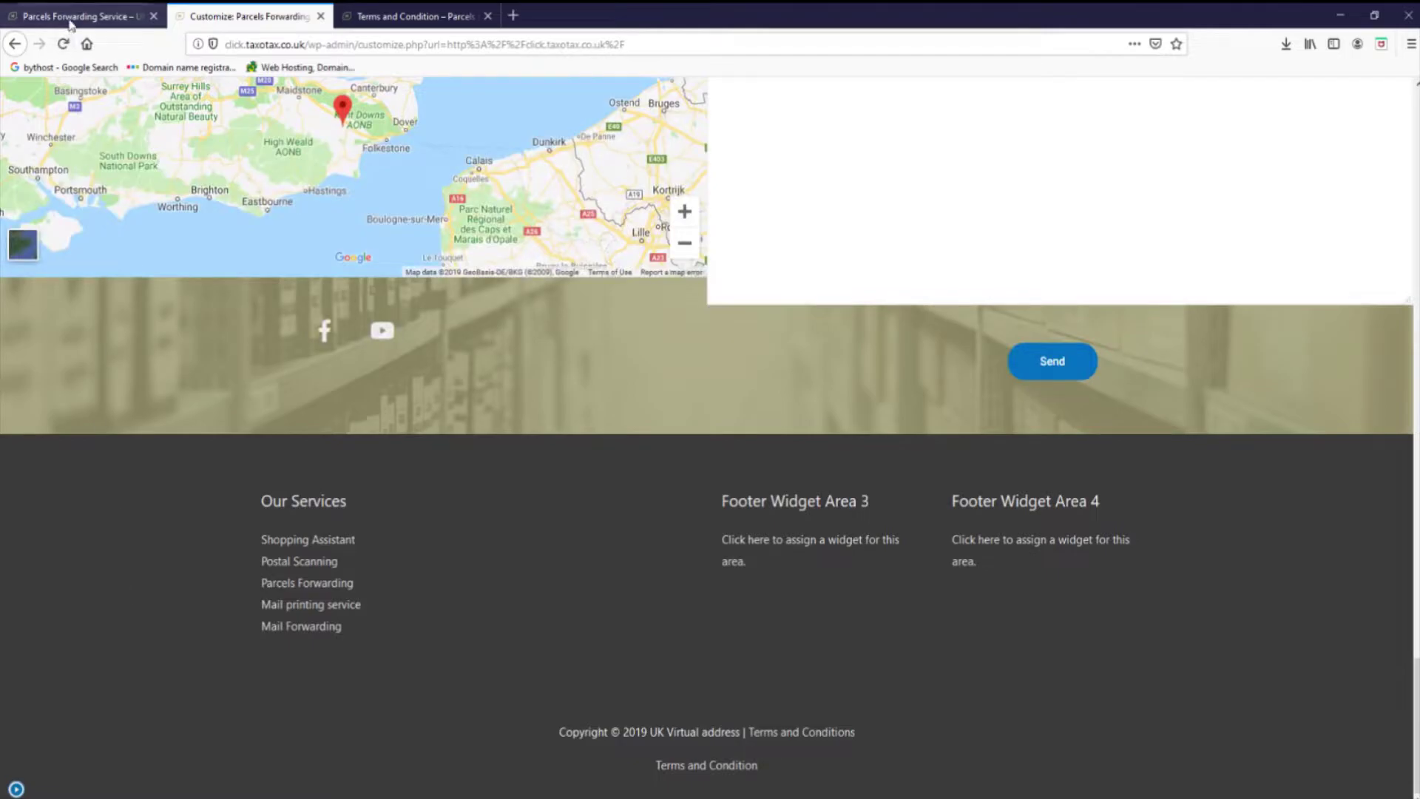
click(16, 789)
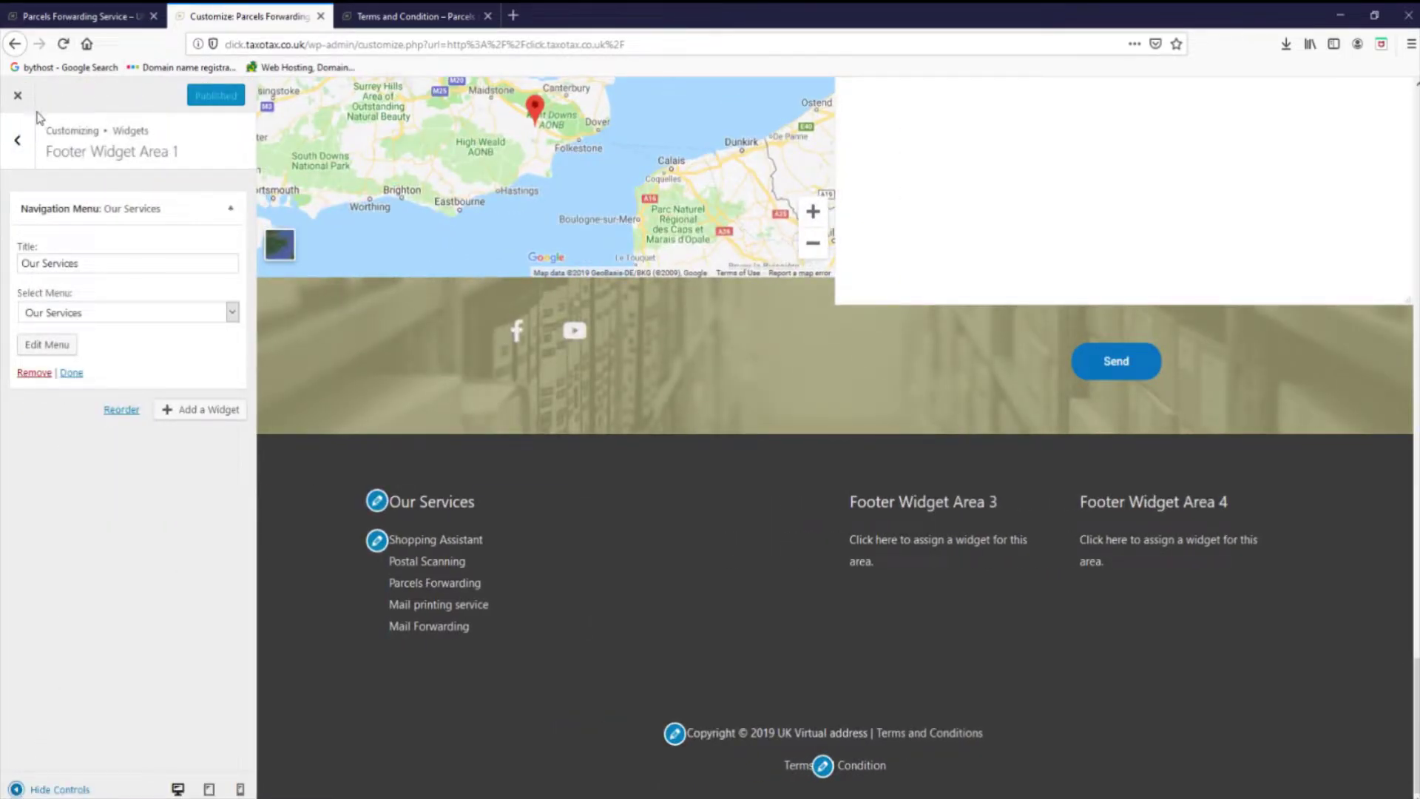
- Look through the widgets available for Footer Widget Area 2 without adding any, and leave the customizer
click(17, 154)
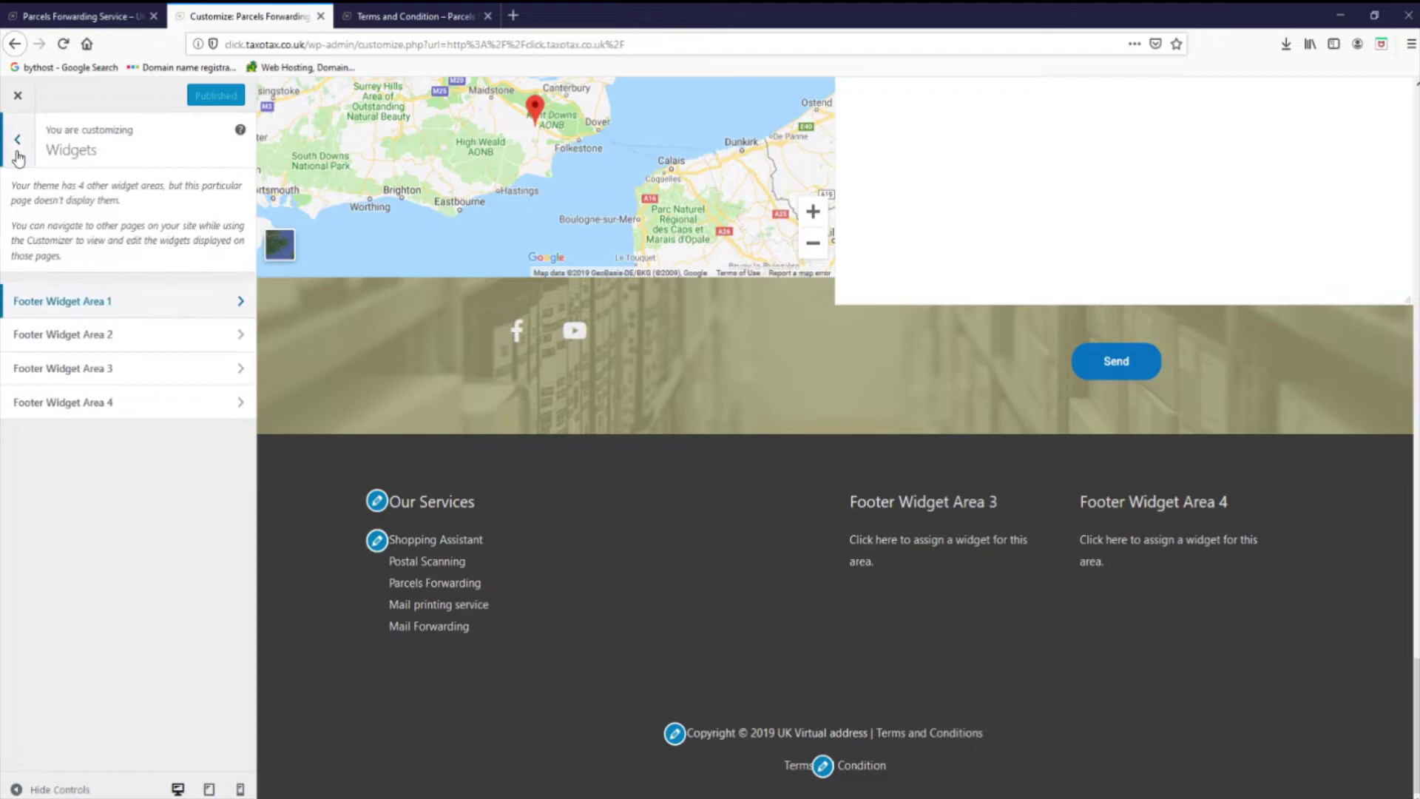
click(96, 330)
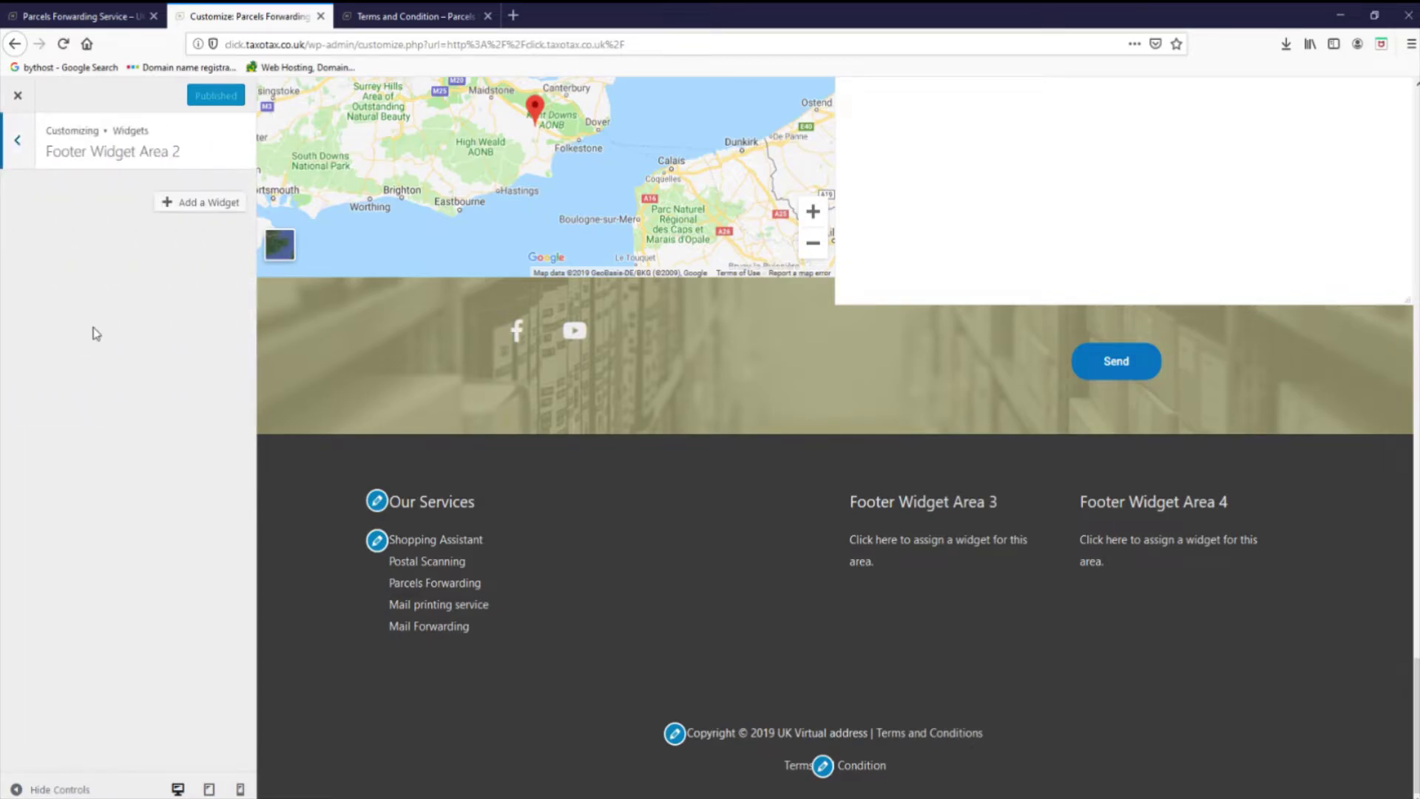
click(180, 207)
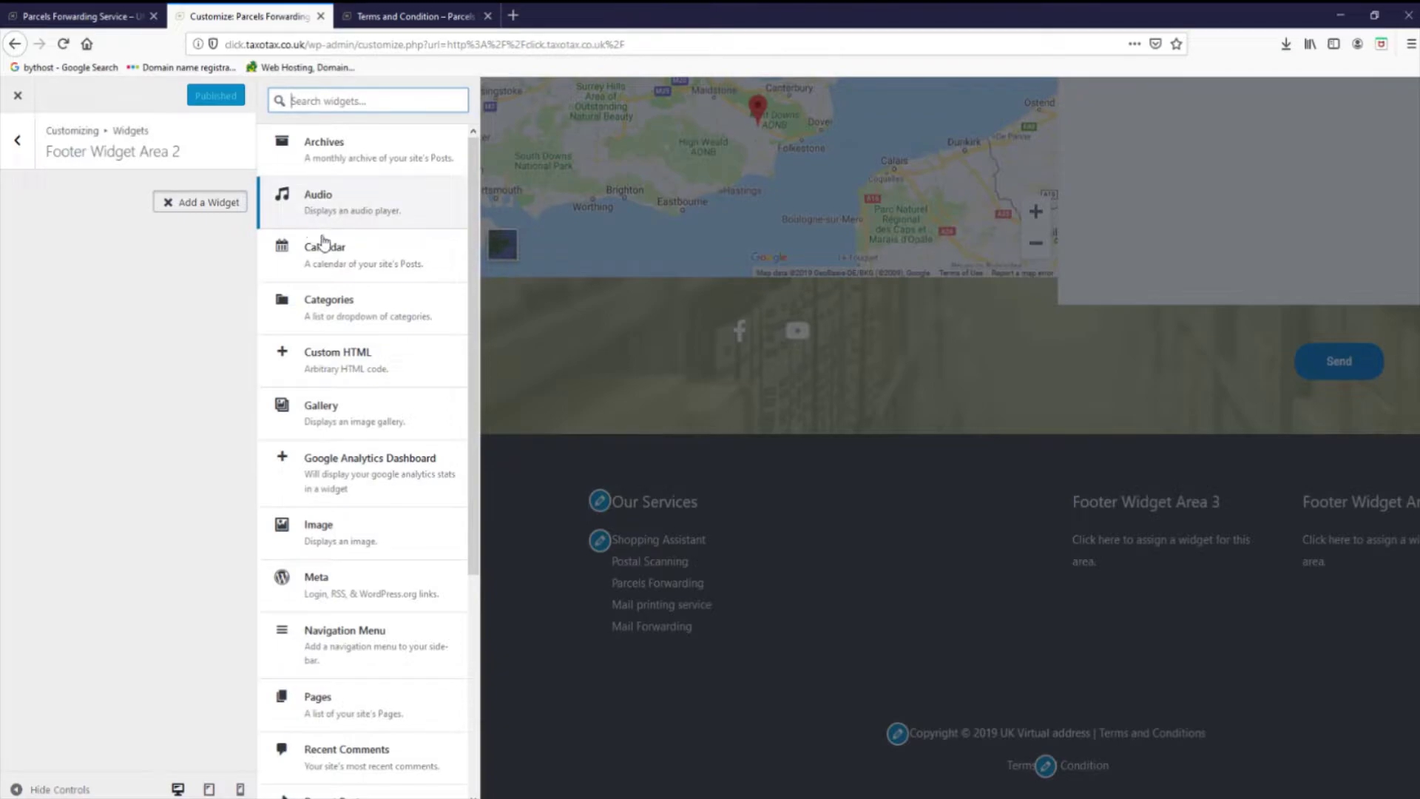
scroll(373, 413, down, 5)
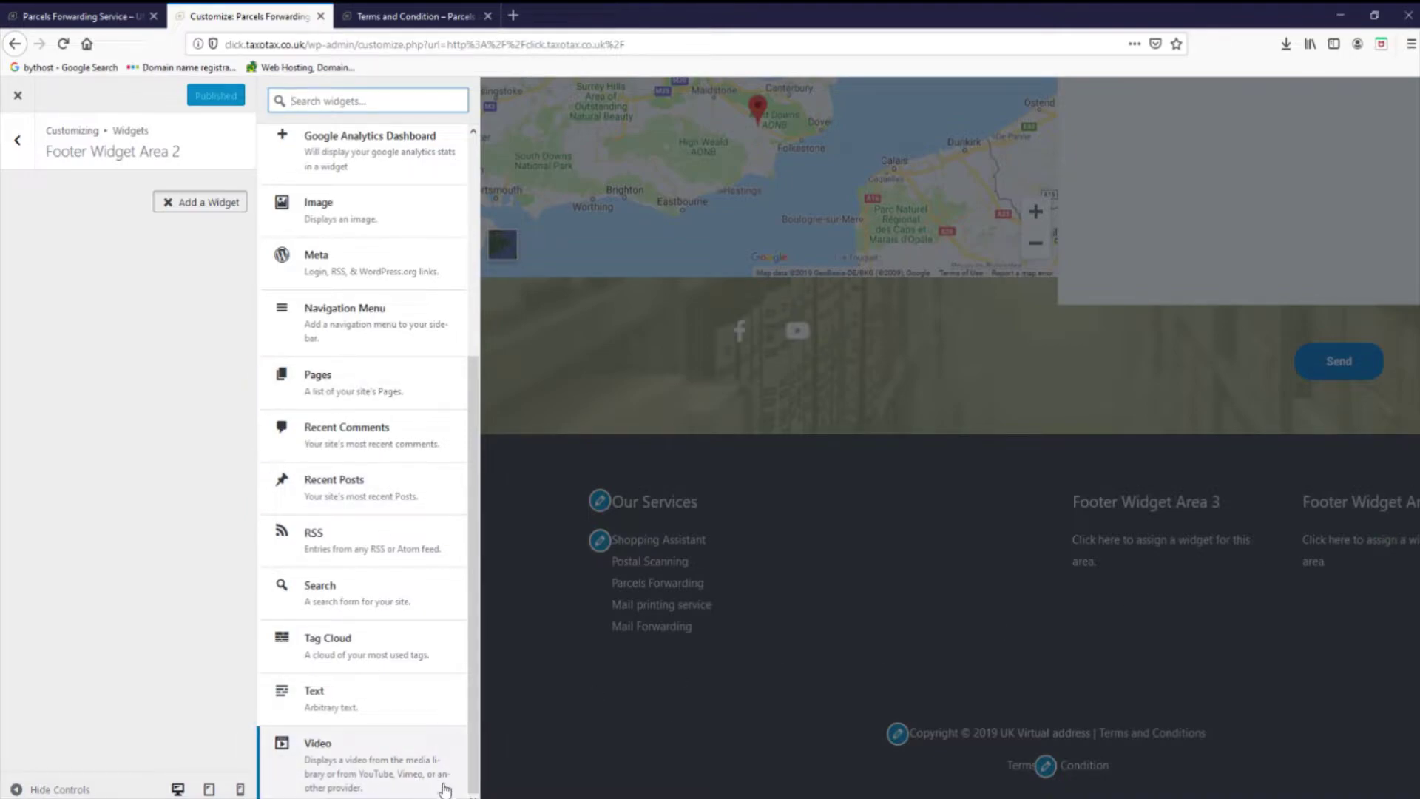
scroll(421, 659, up, 5)
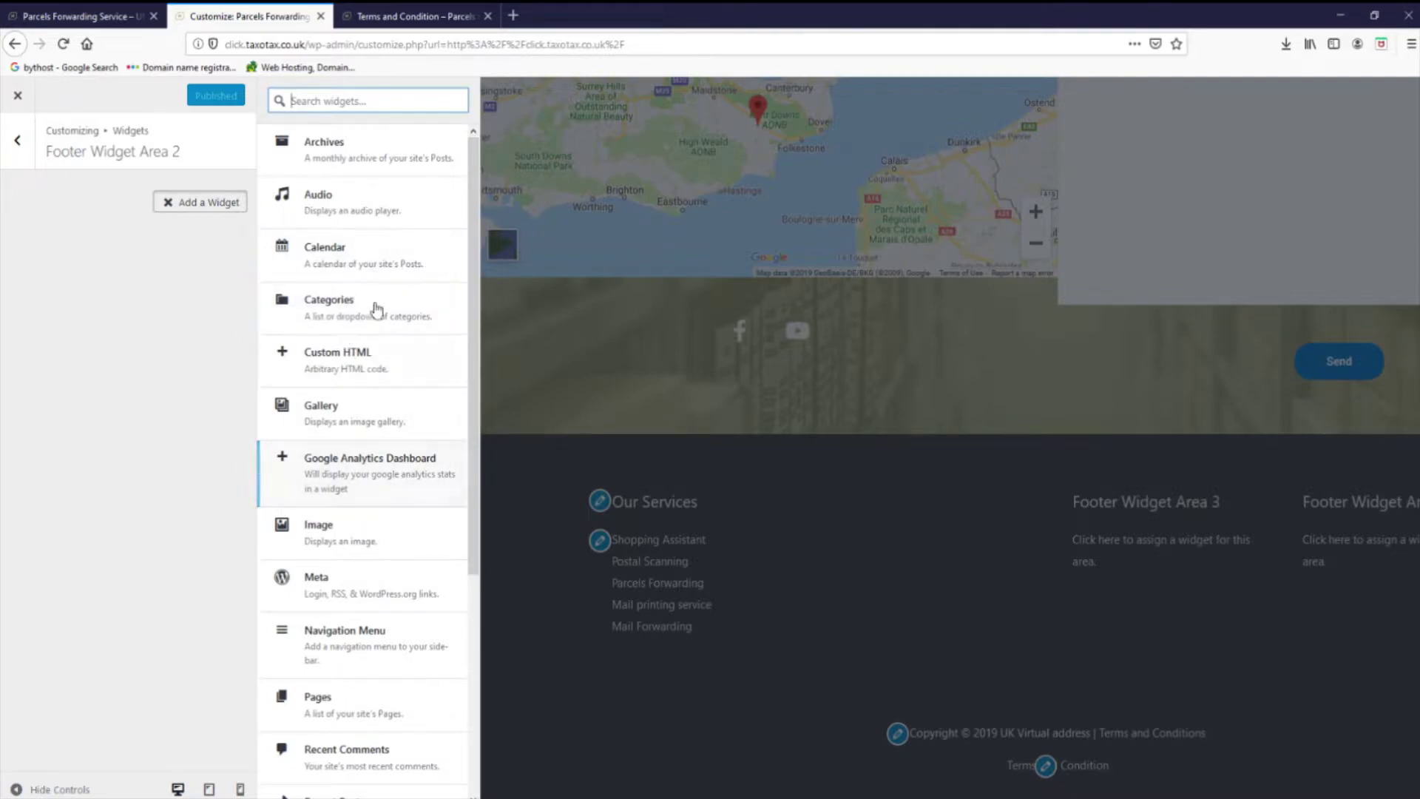
scroll(326, 207, down, 5)
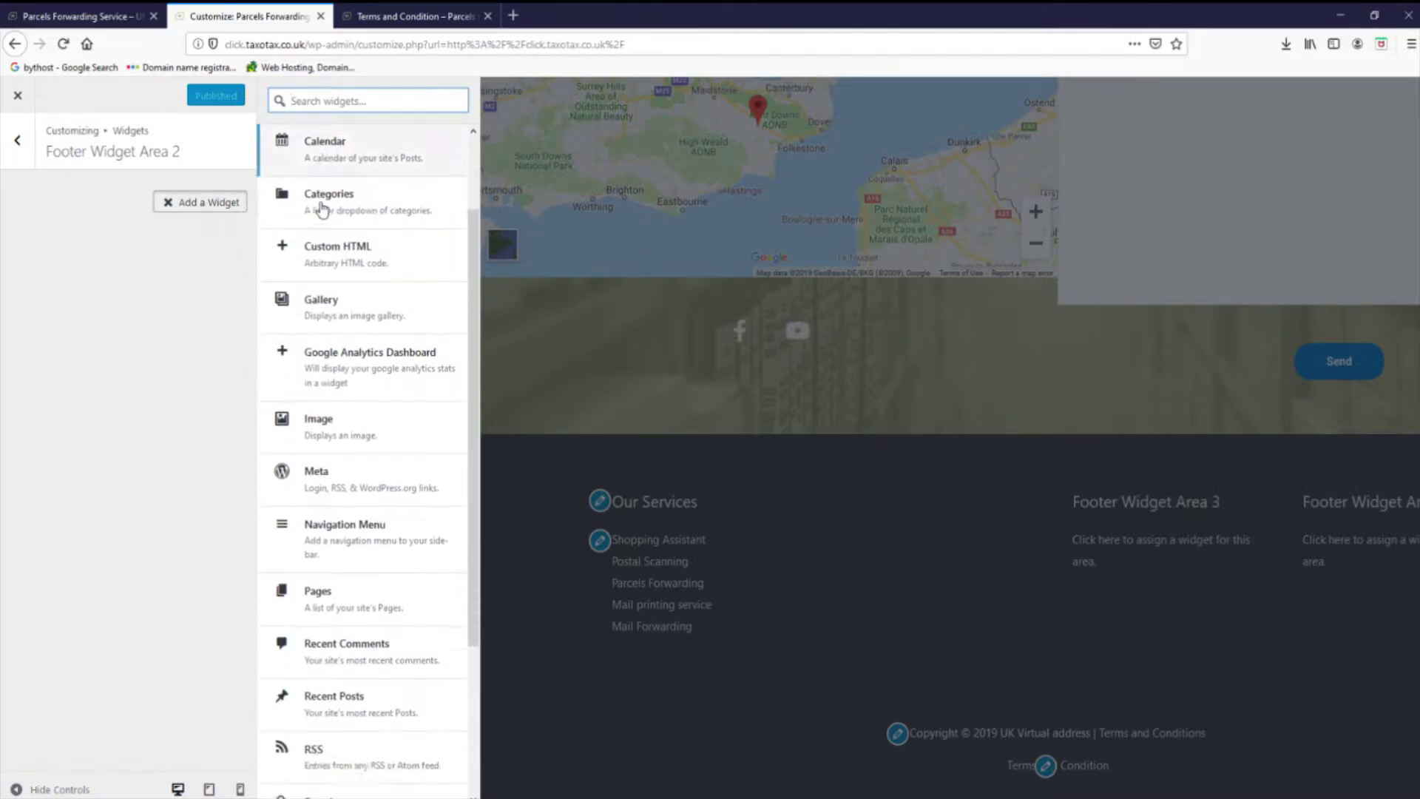
click(18, 140)
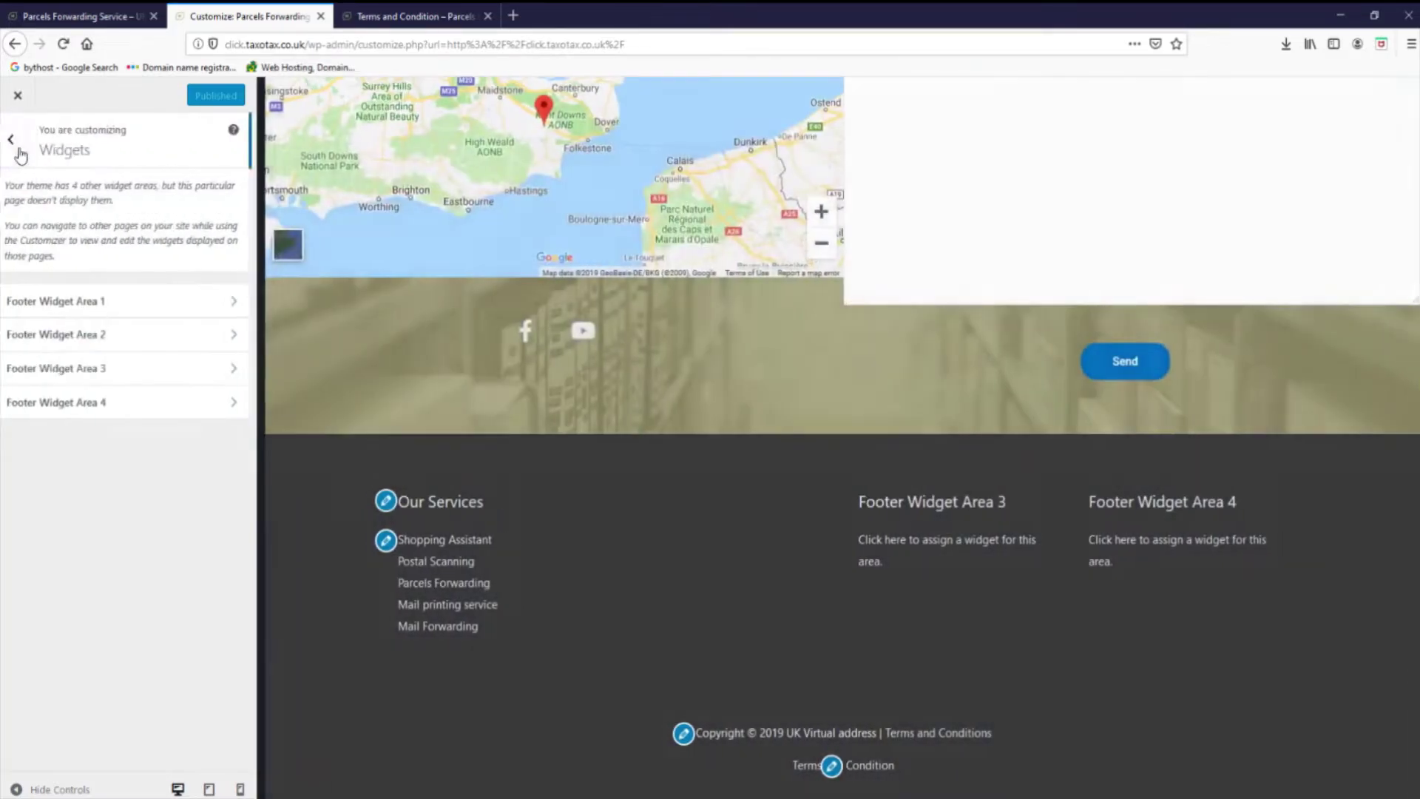
click(18, 140)
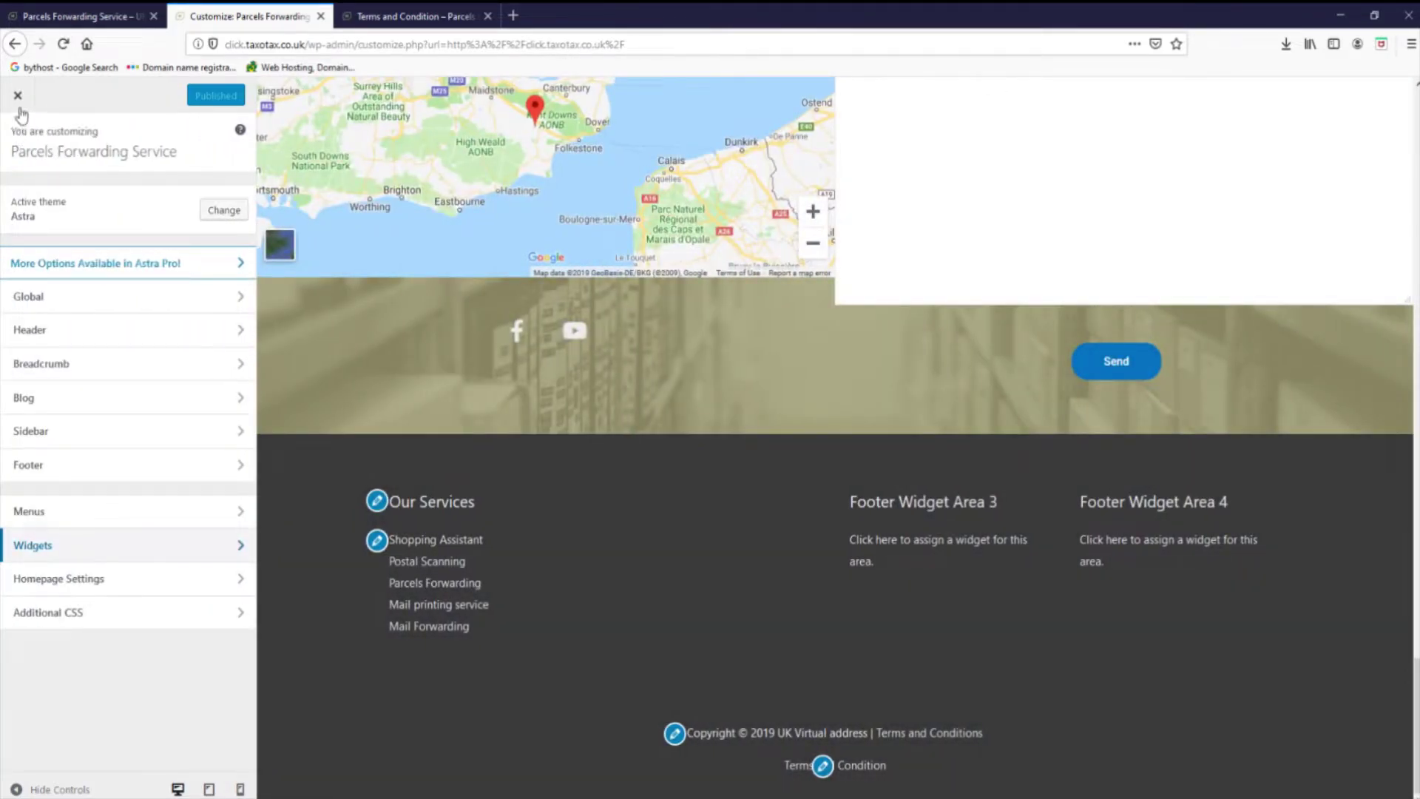
click(19, 102)
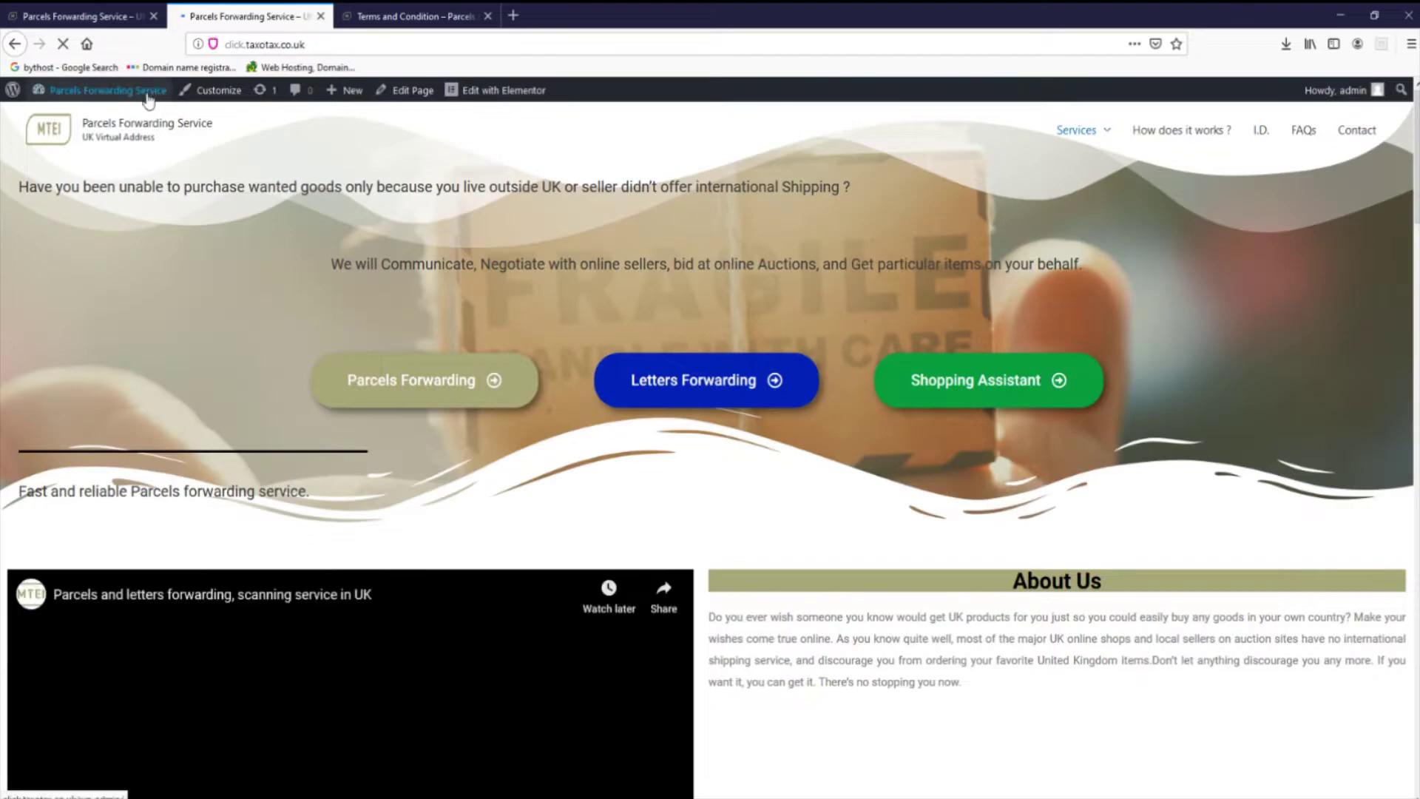
- Go from the site to its admin dashboard and search the plugins available to add for "caldera"
mouse_move(141, 92)
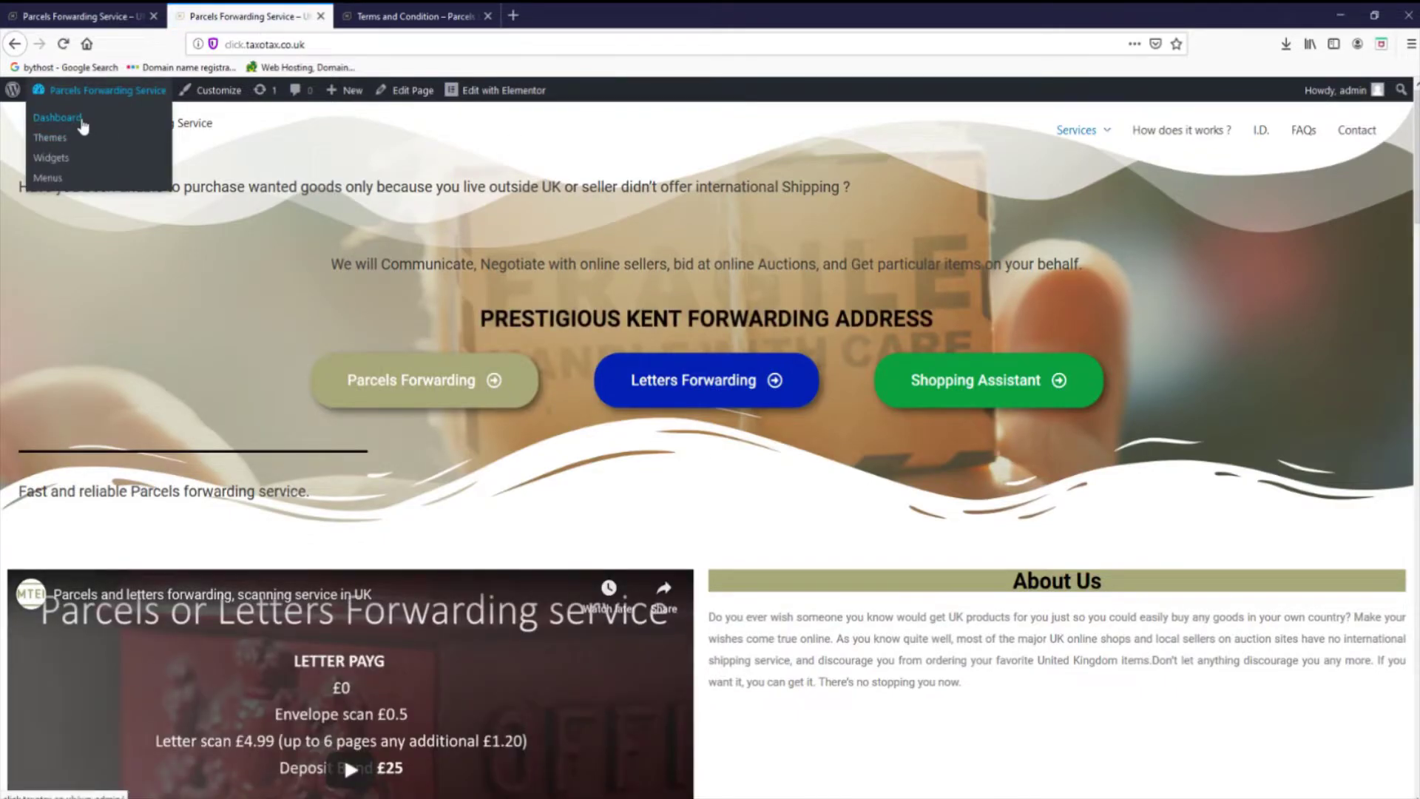
click(81, 123)
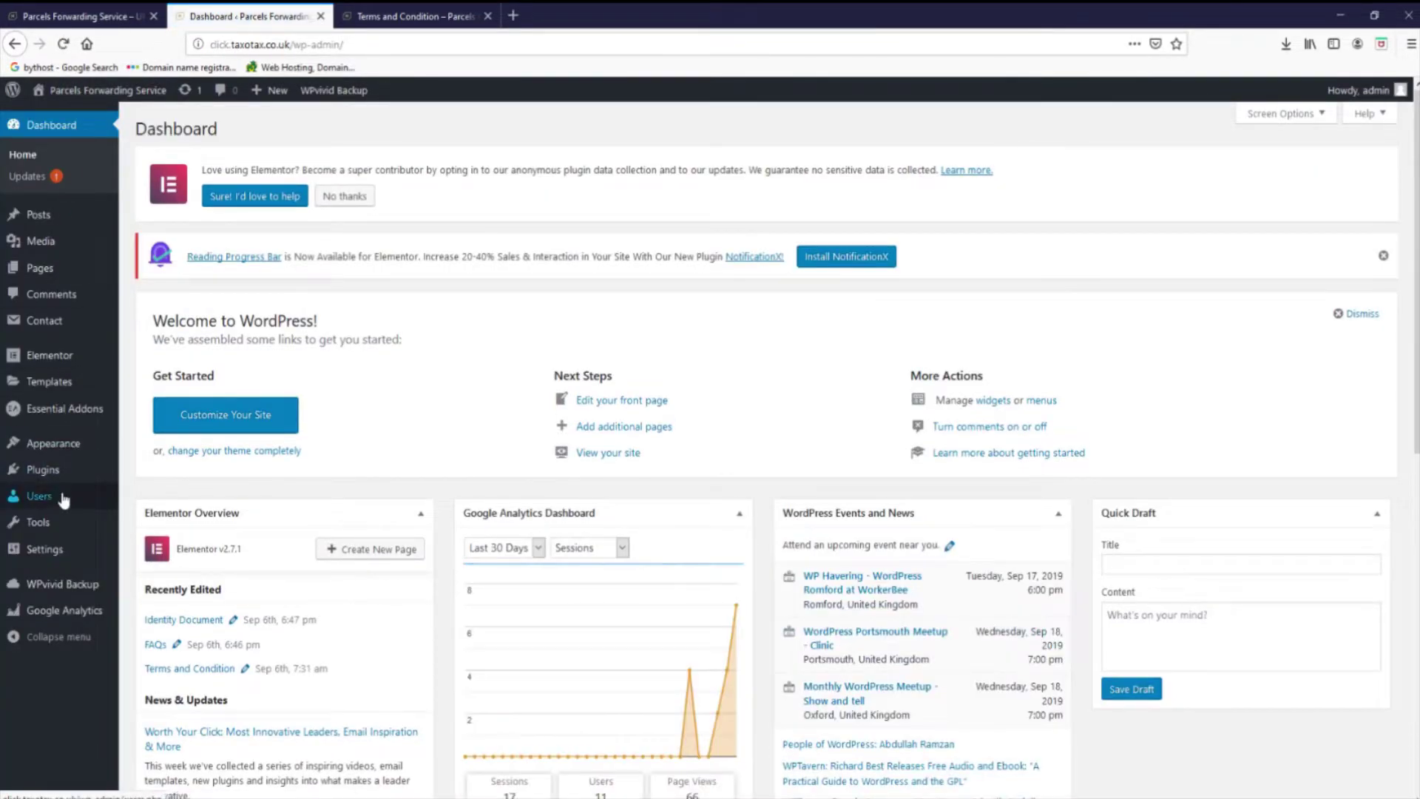
mouse_move(57, 479)
click(146, 478)
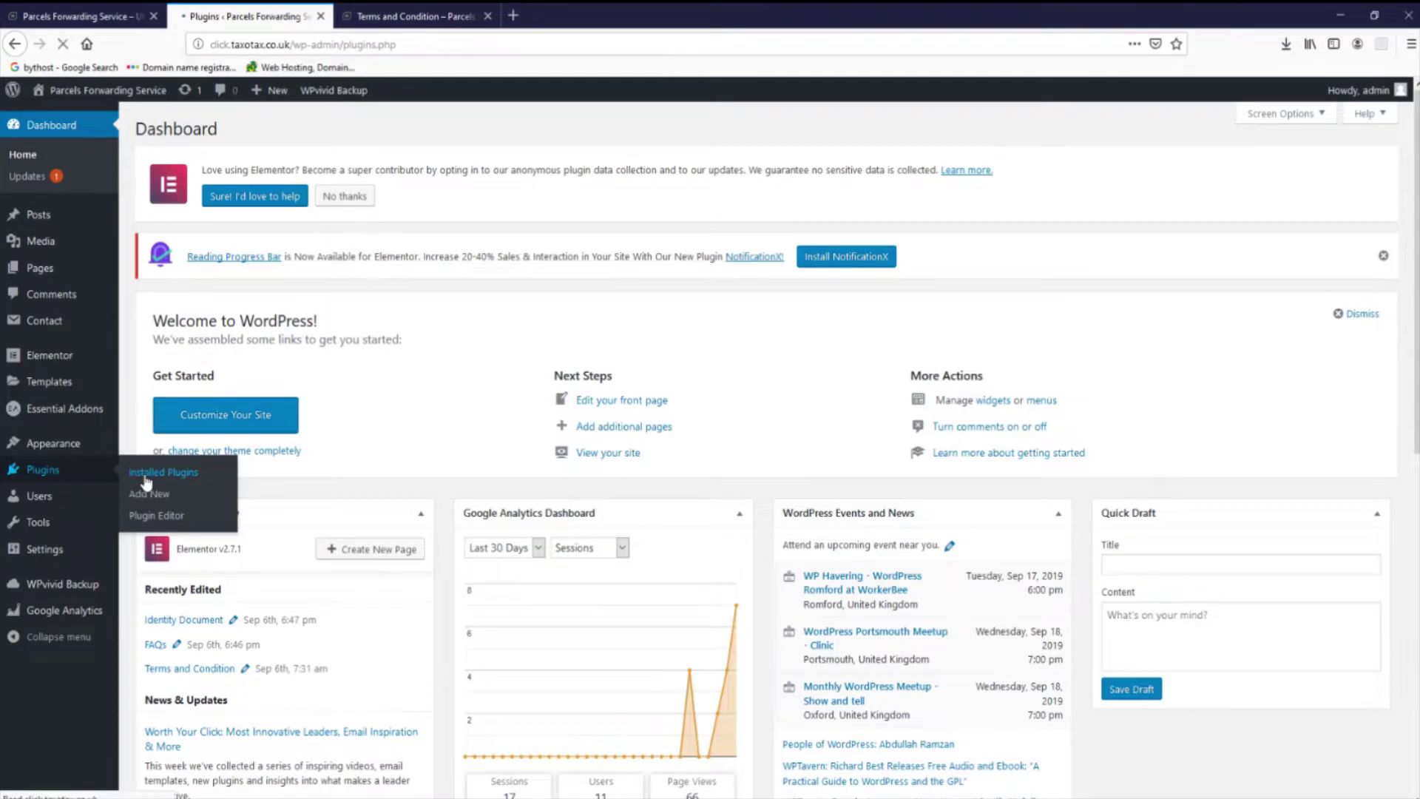
click(228, 136)
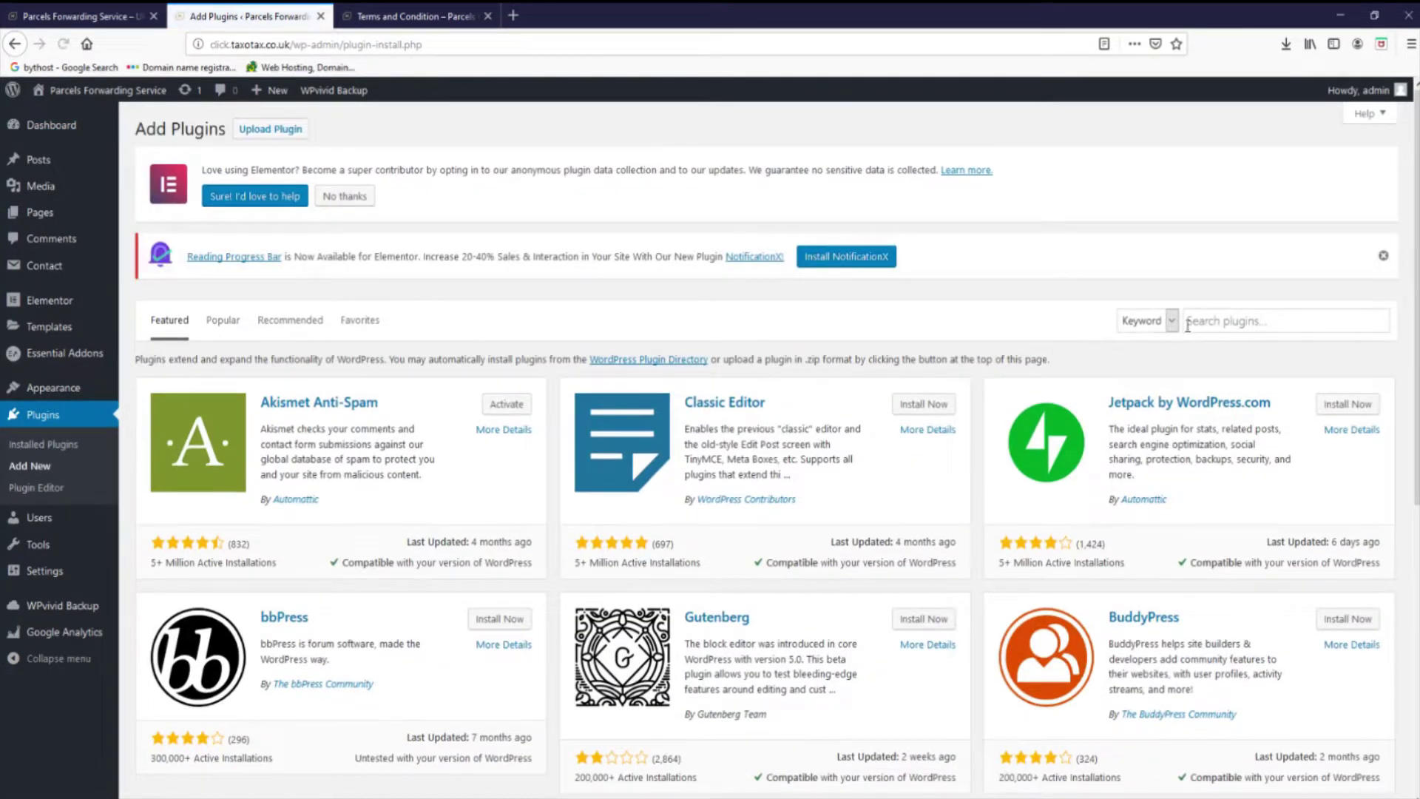
click(1250, 323)
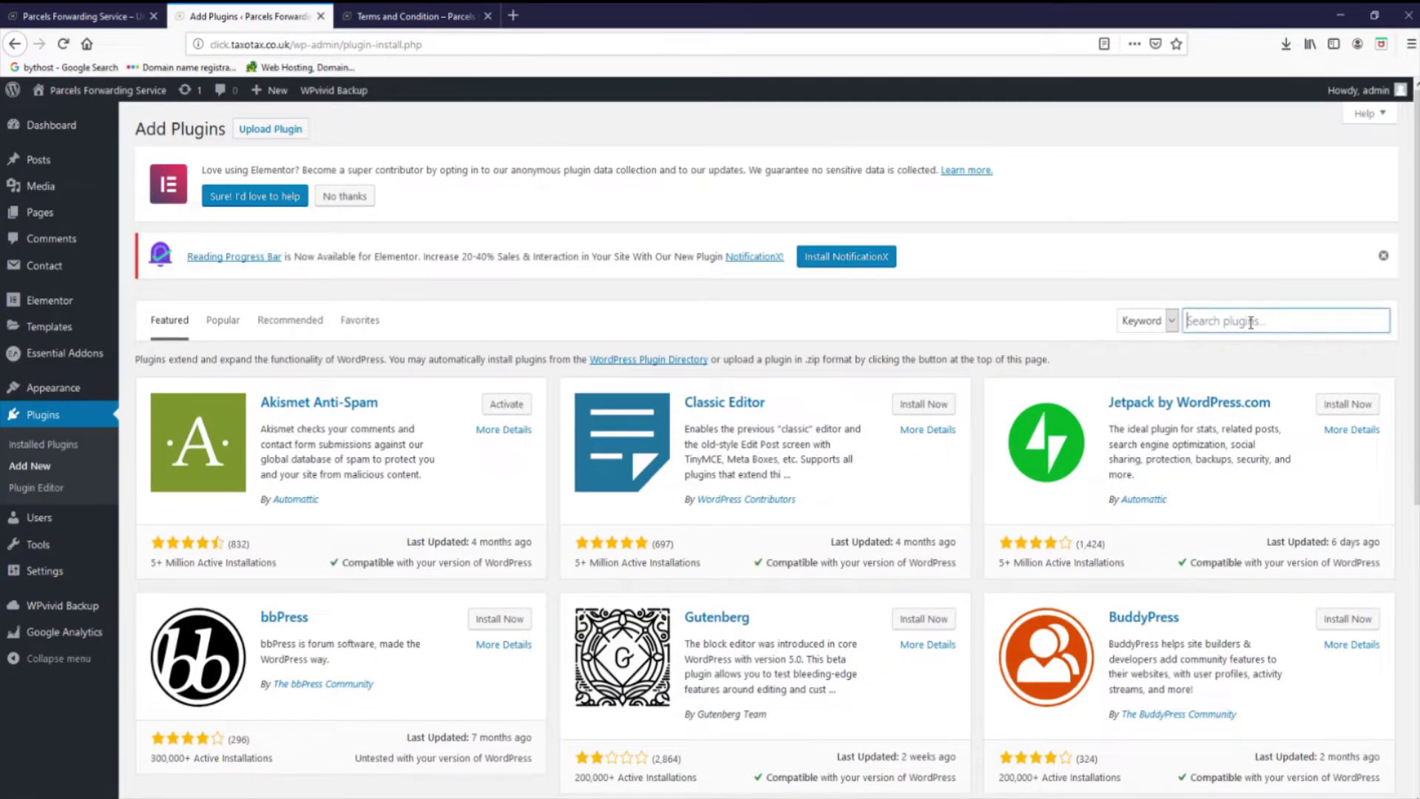
text(caldera)
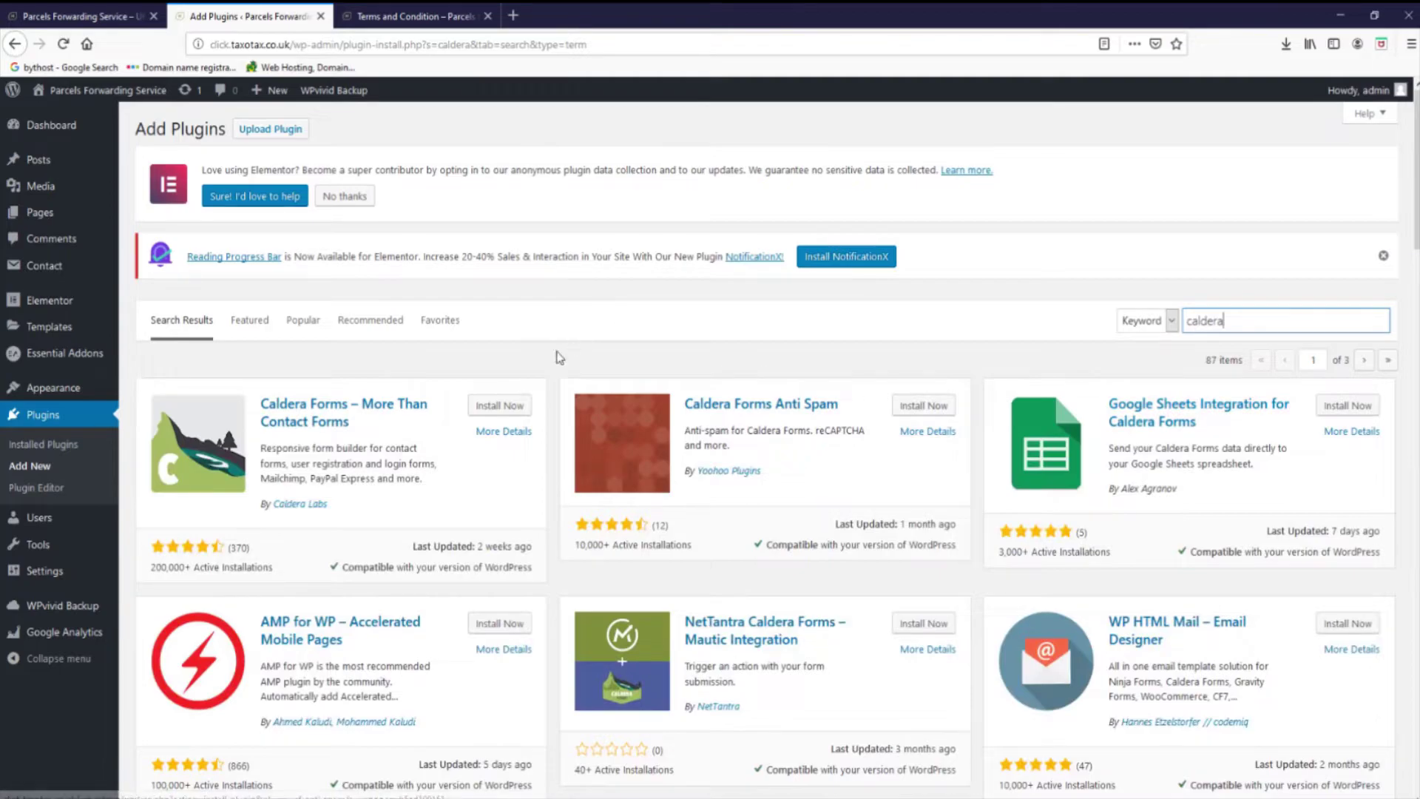
- Install and activate the Caldera Forms – More Than Contact Forms plugin, checking the mtei.co.uk footer during the installation
click(507, 412)
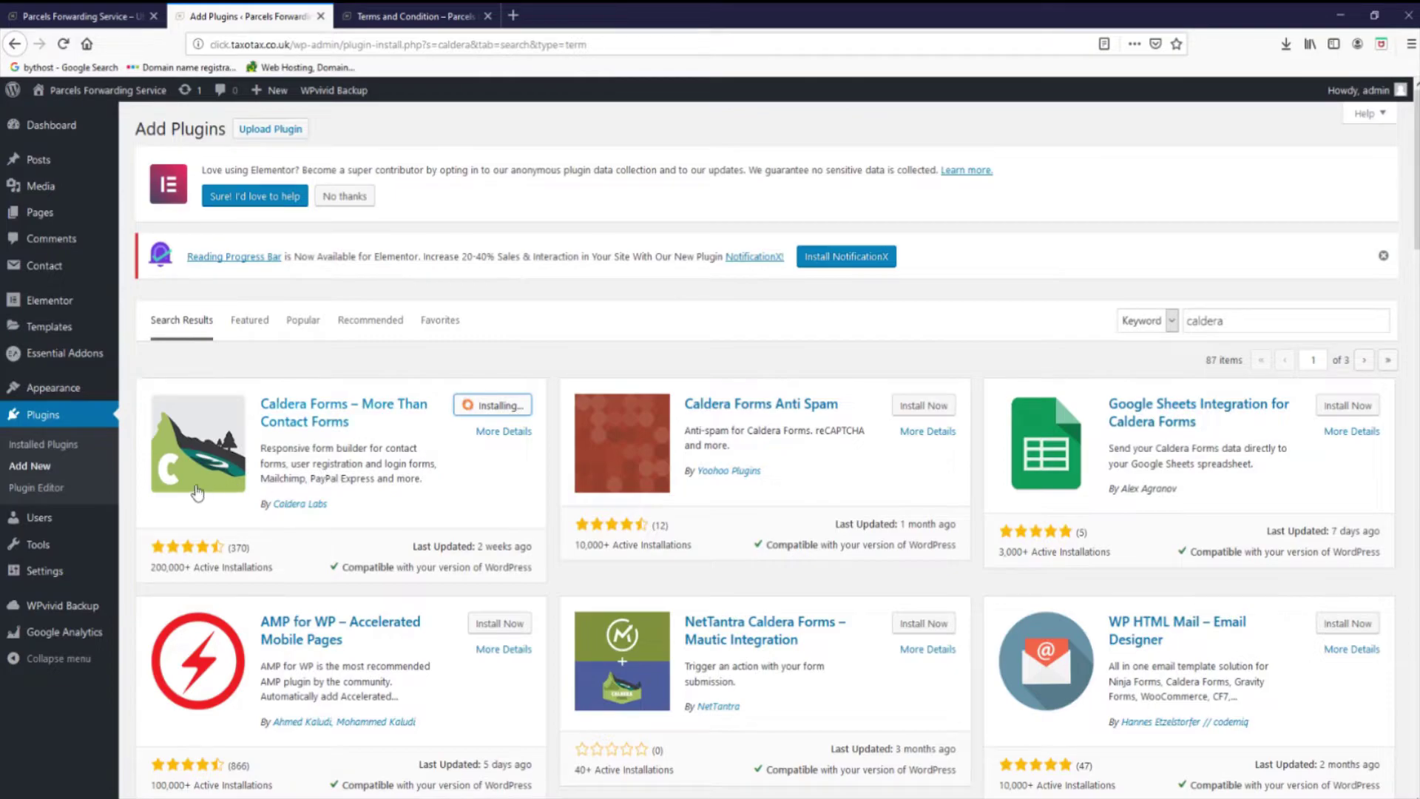
click(81, 16)
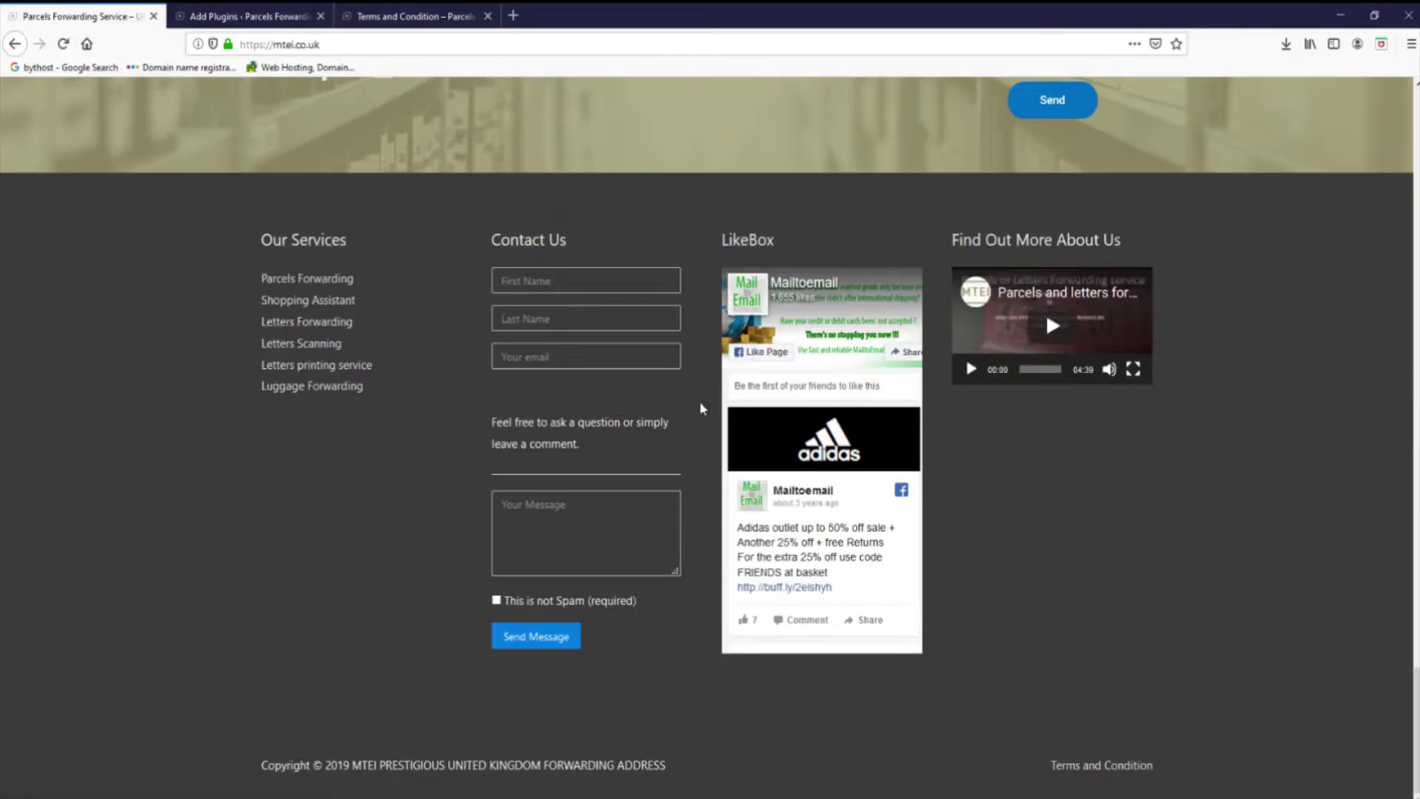
click(261, 15)
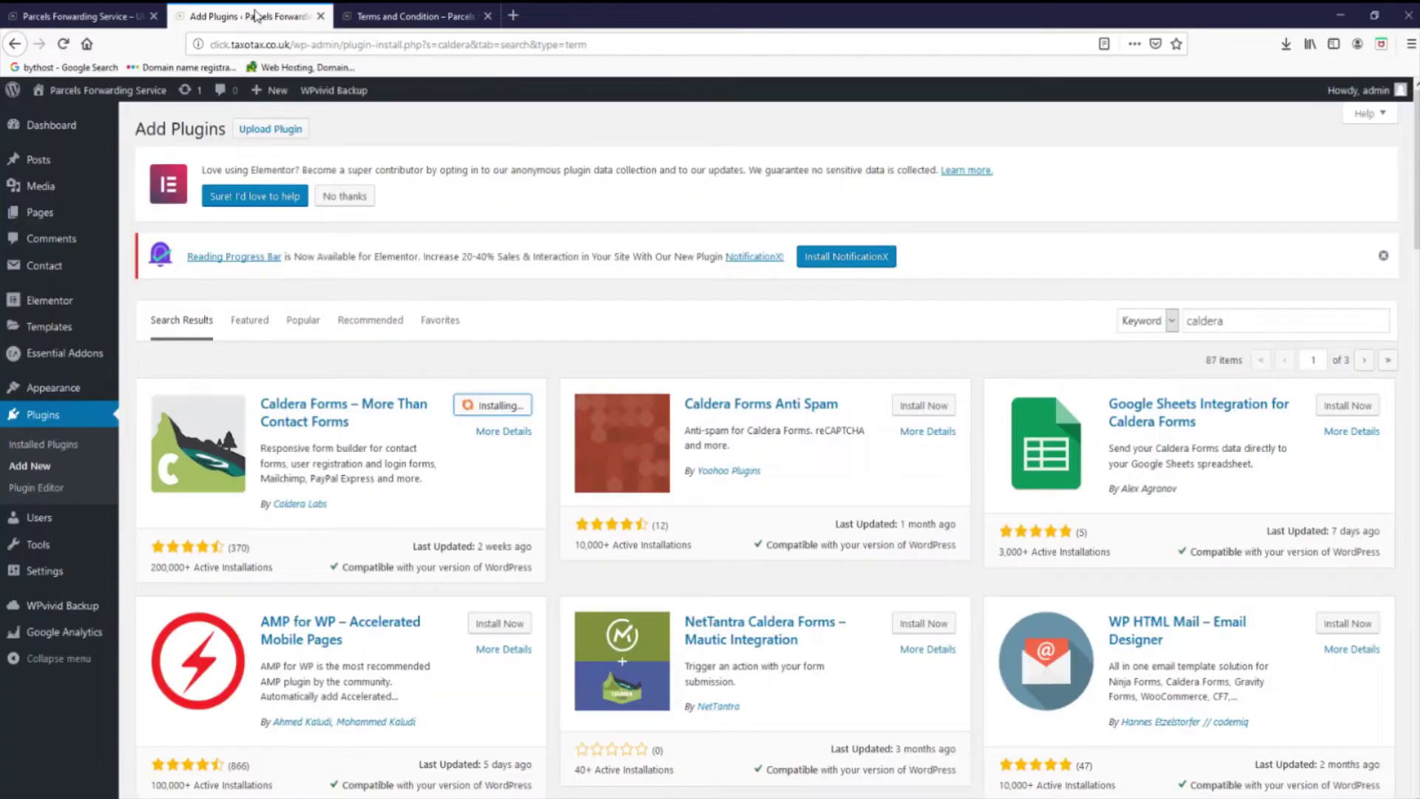
mouse_move(96, 540)
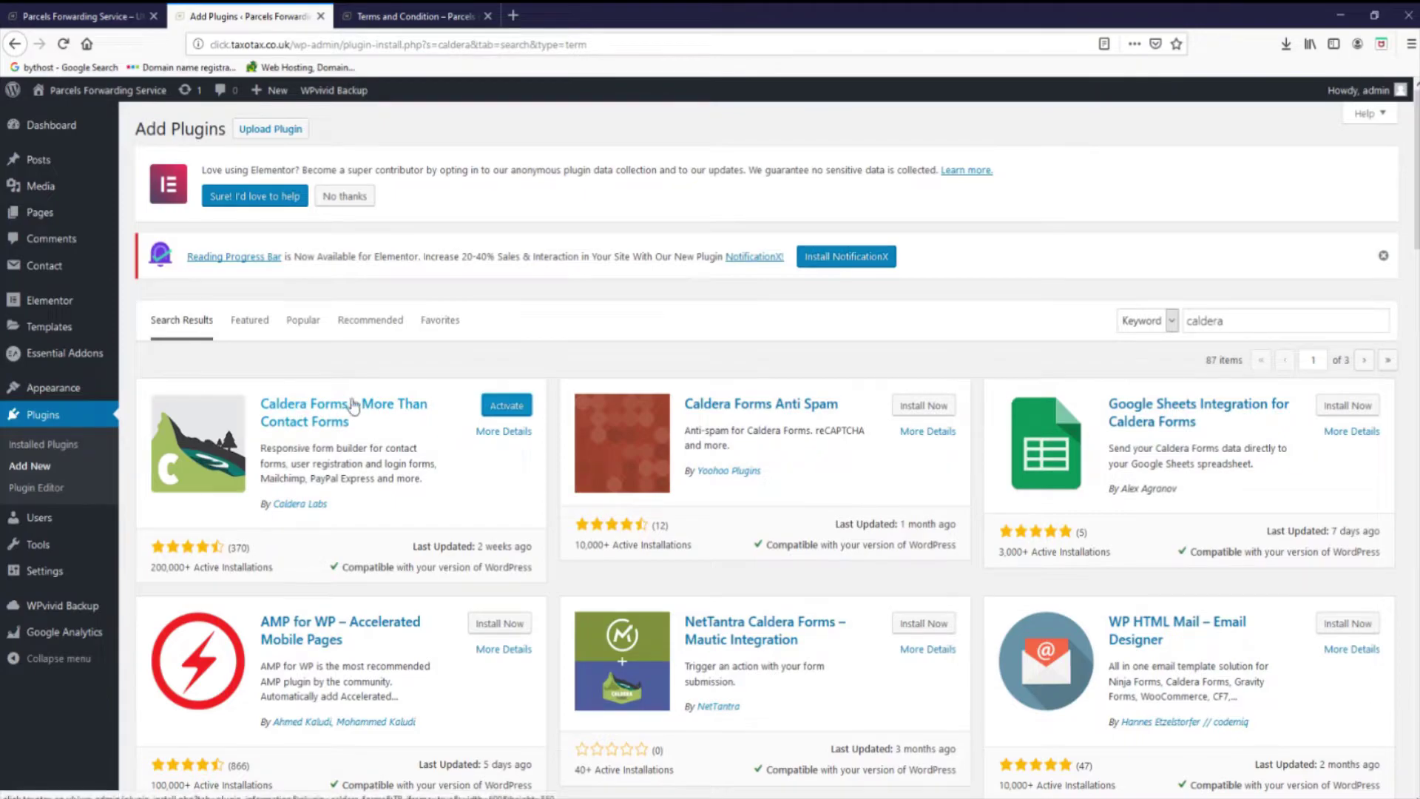
click(497, 411)
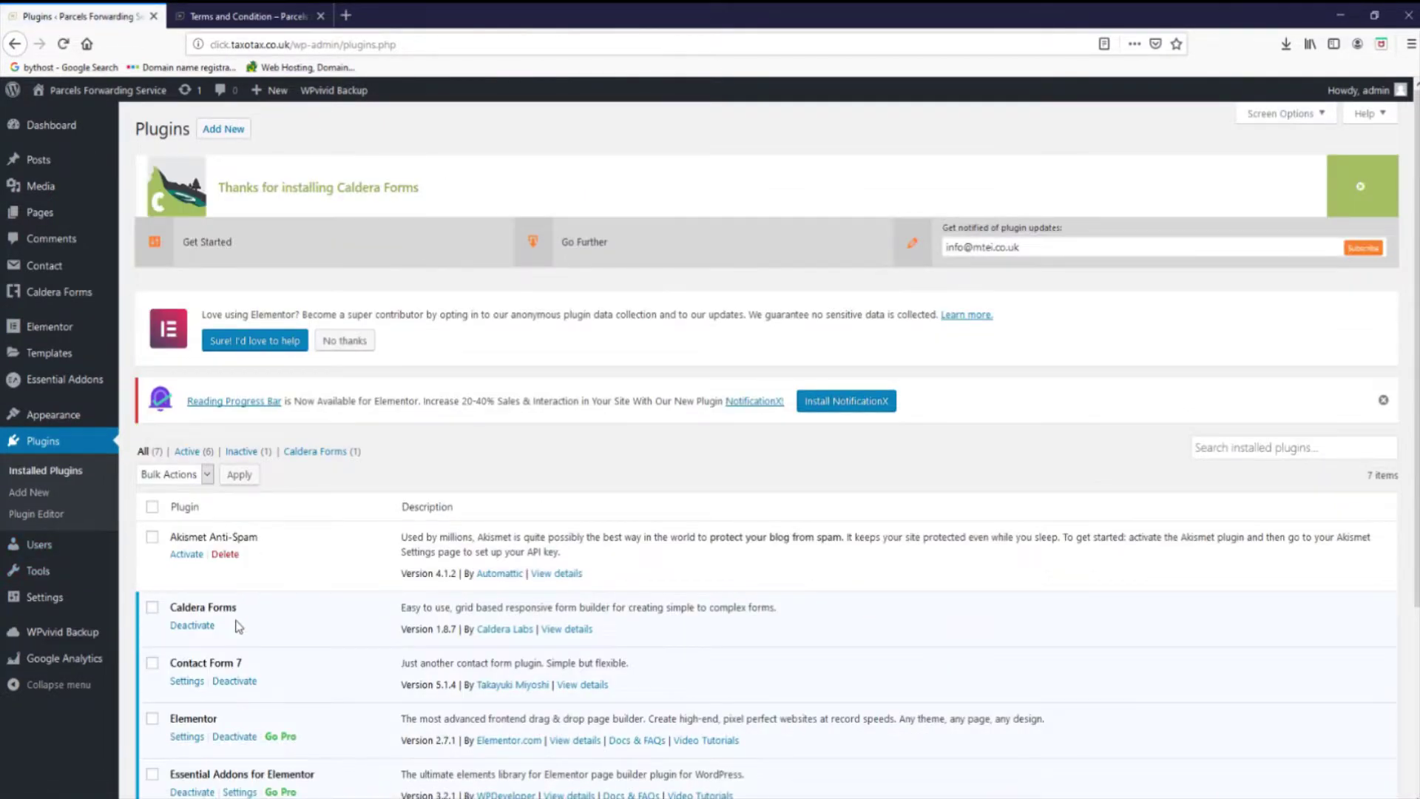
scroll(225, 612, down, 3)
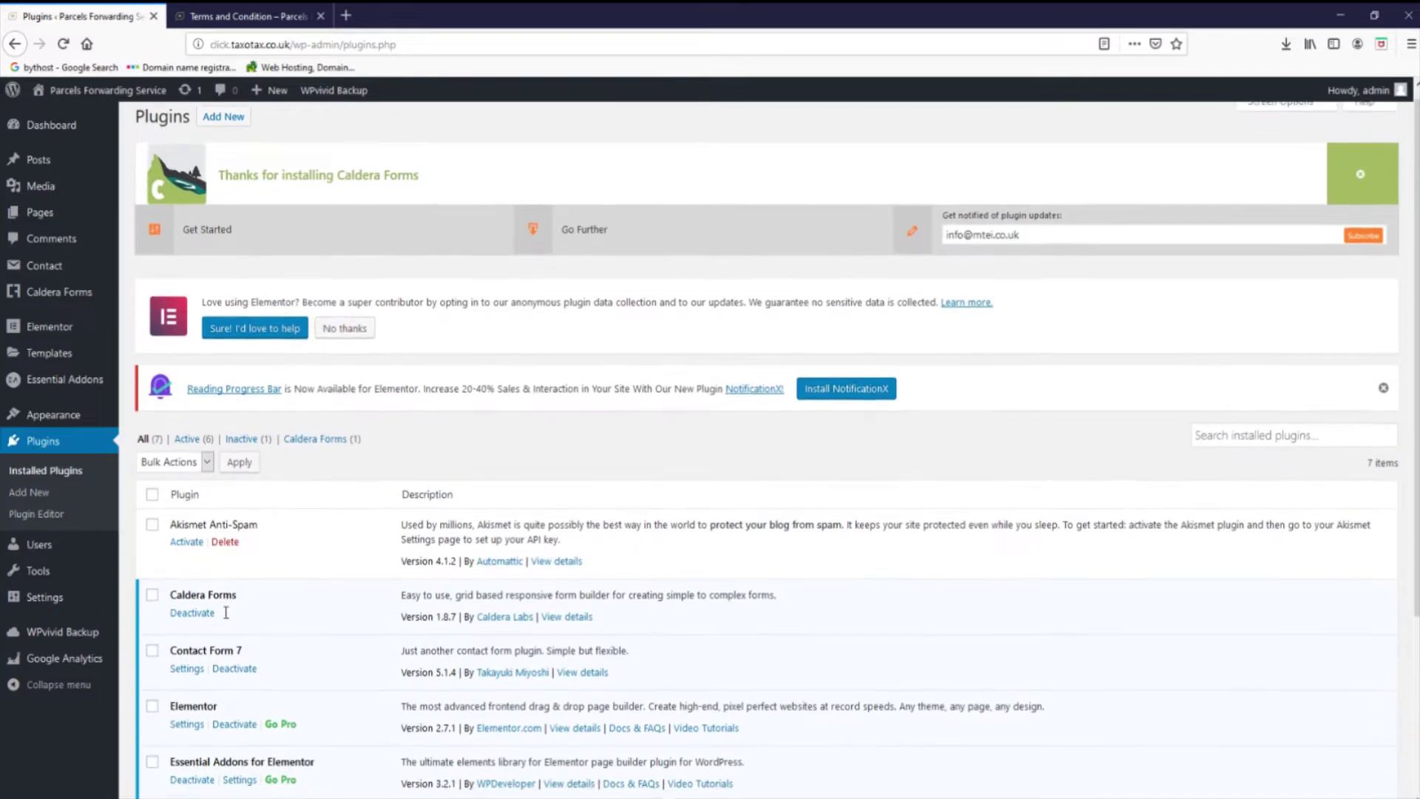
- Create a new Caldera form named "con" from the Contact Form template
click(43, 295)
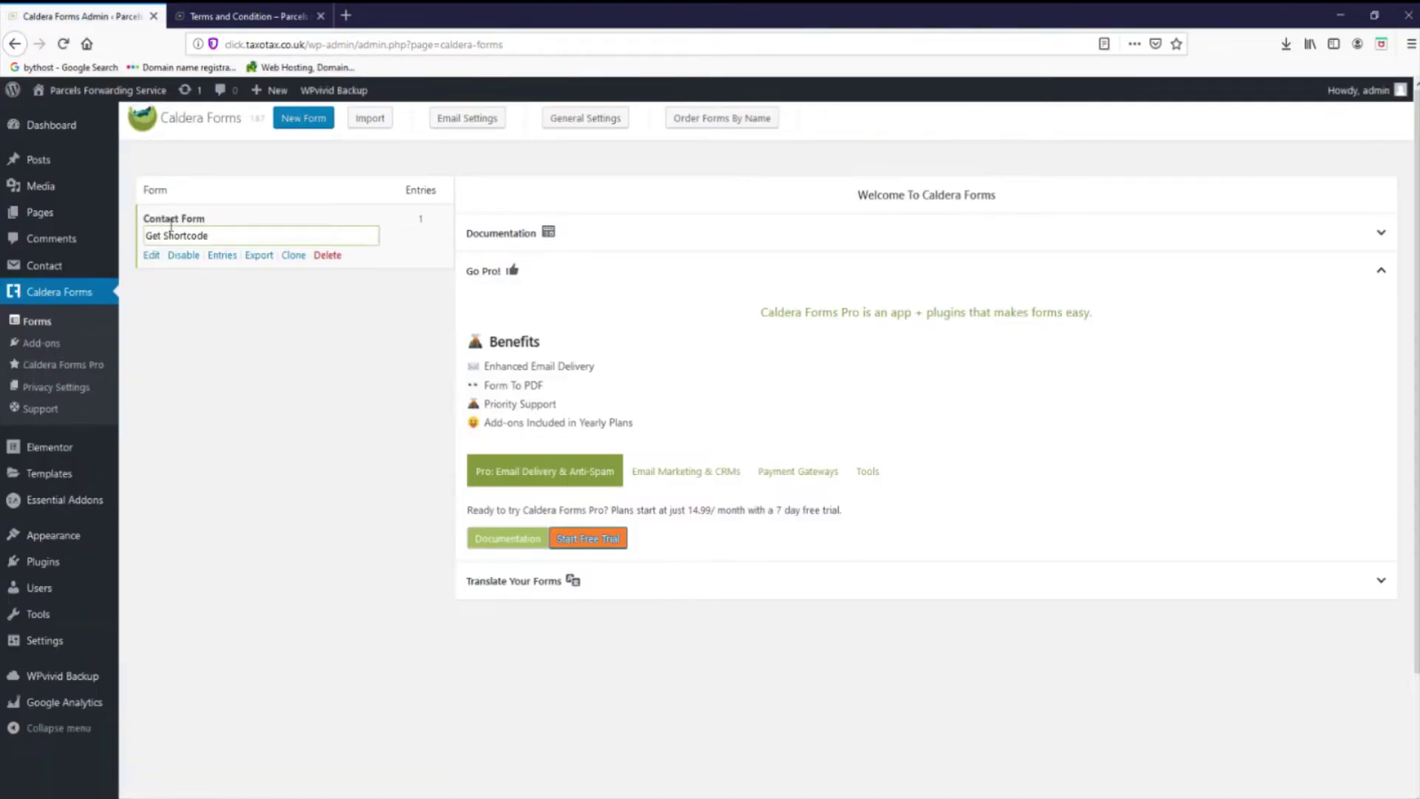
click(298, 120)
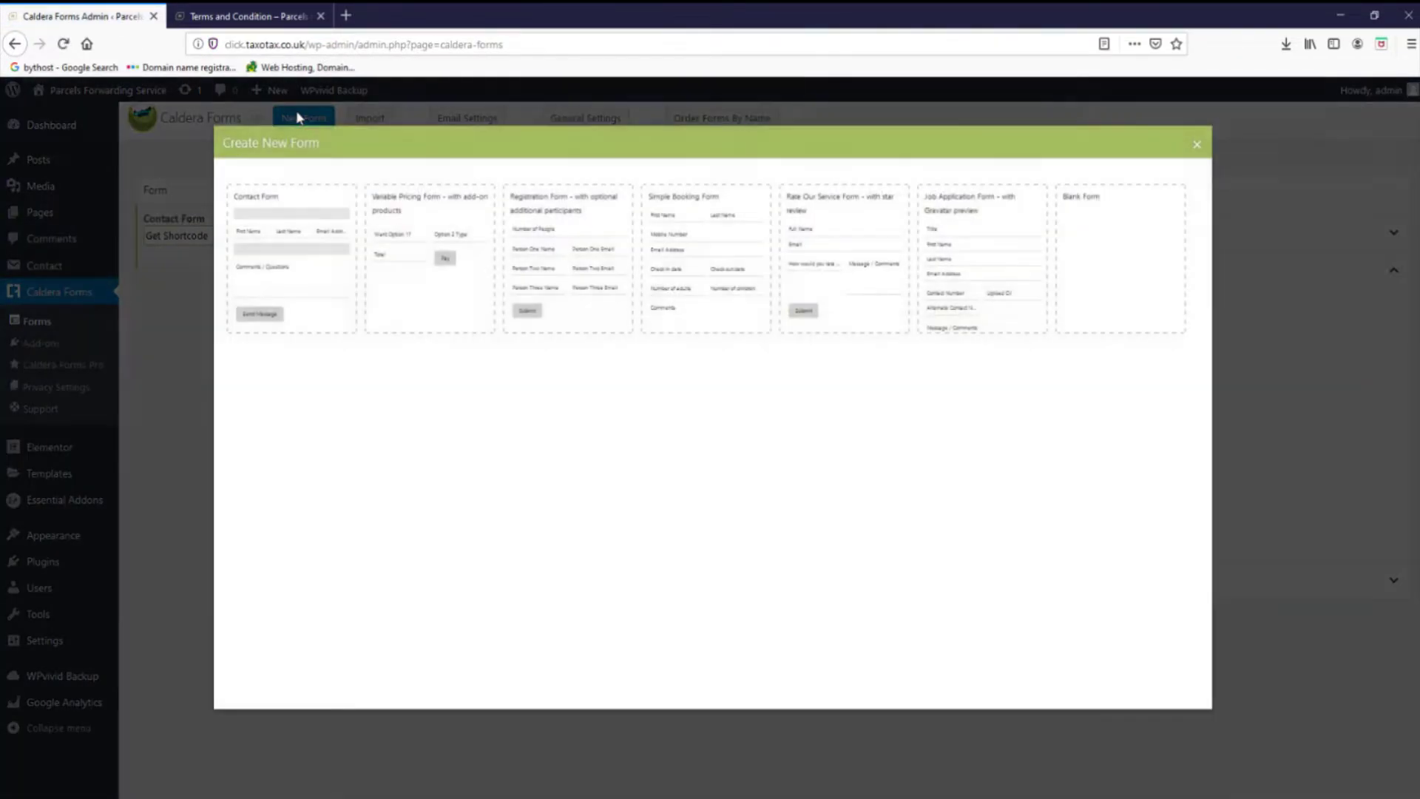
click(300, 263)
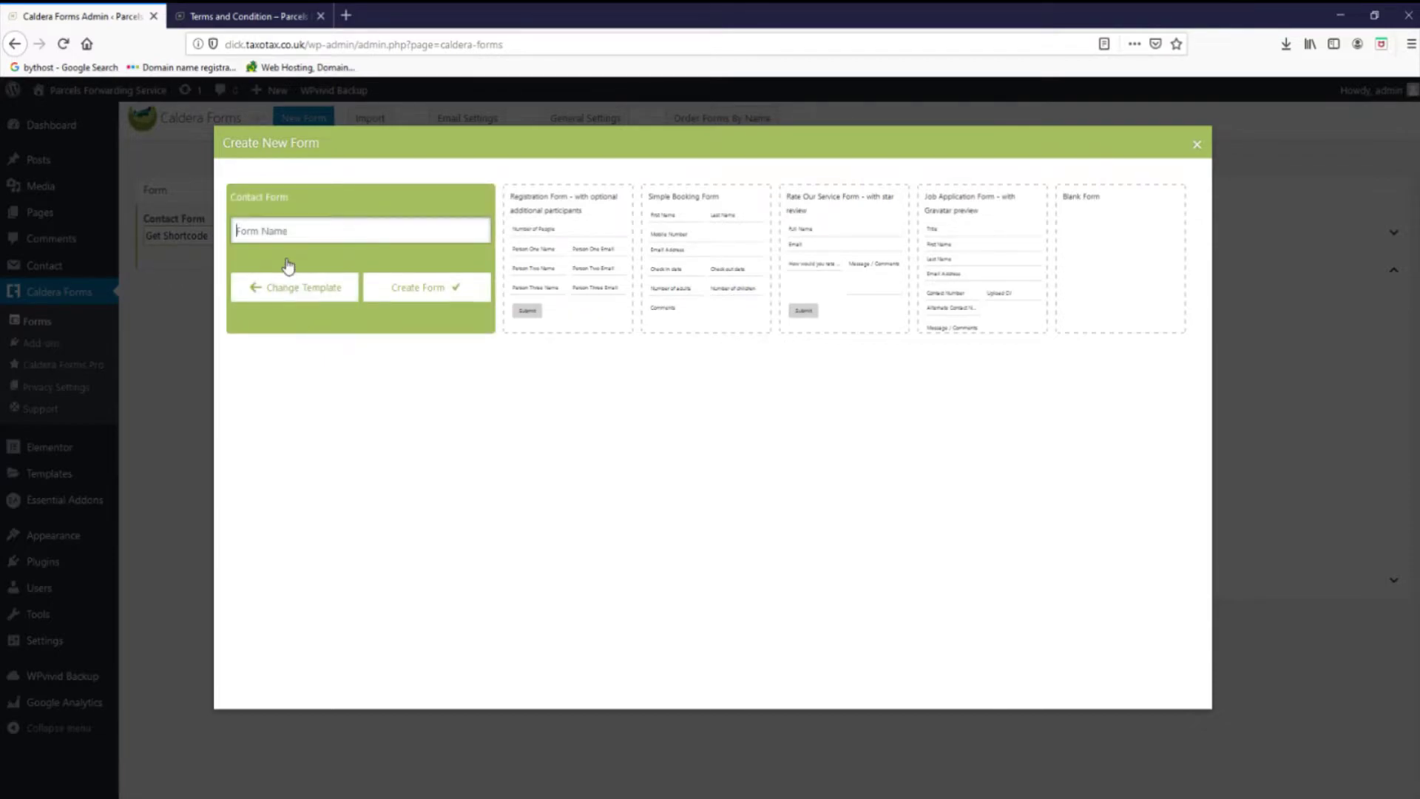
text(con)
click(379, 288)
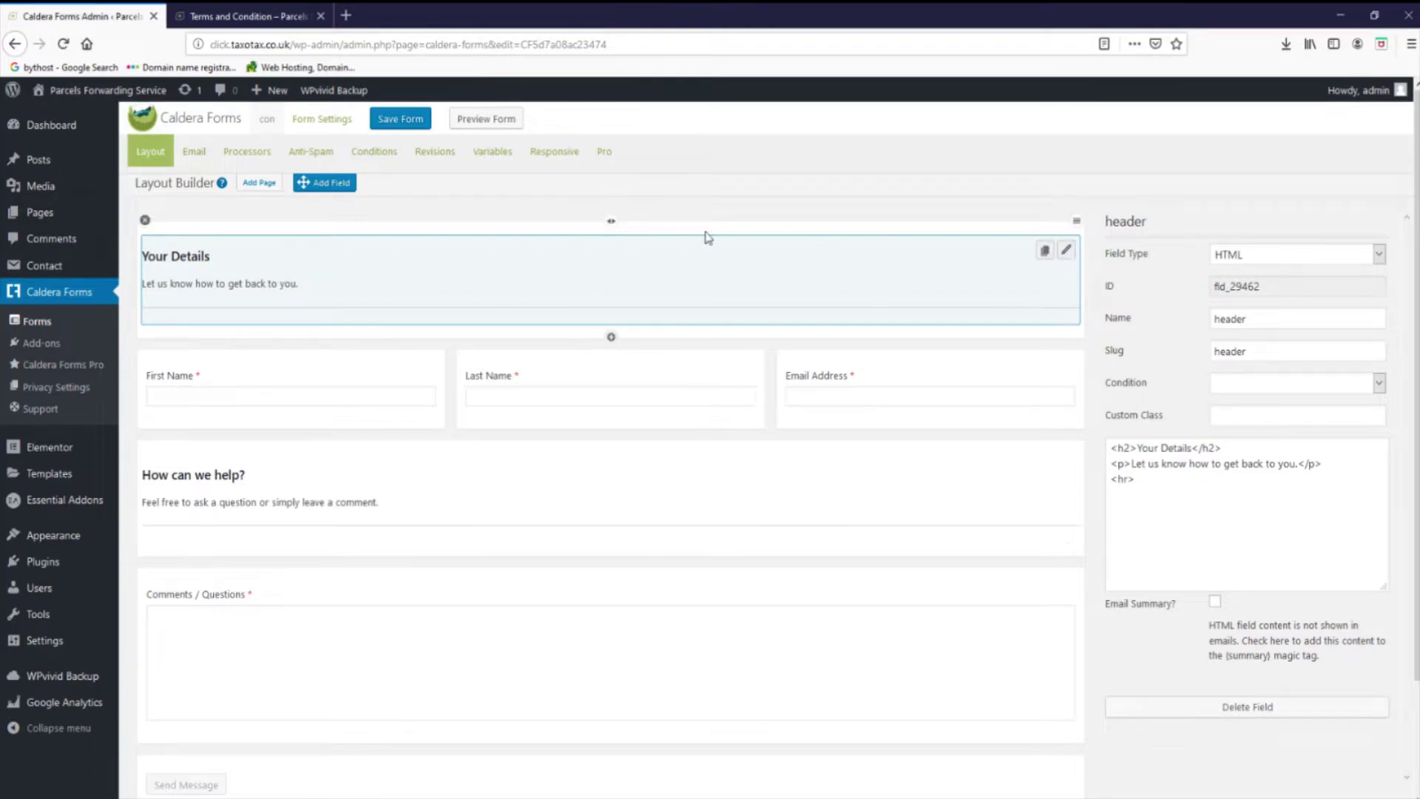
- Review the template's layout and remove the "Your Details" header row from the form
scroll(687, 523, down, 2)
scroll(688, 529, down, 1)
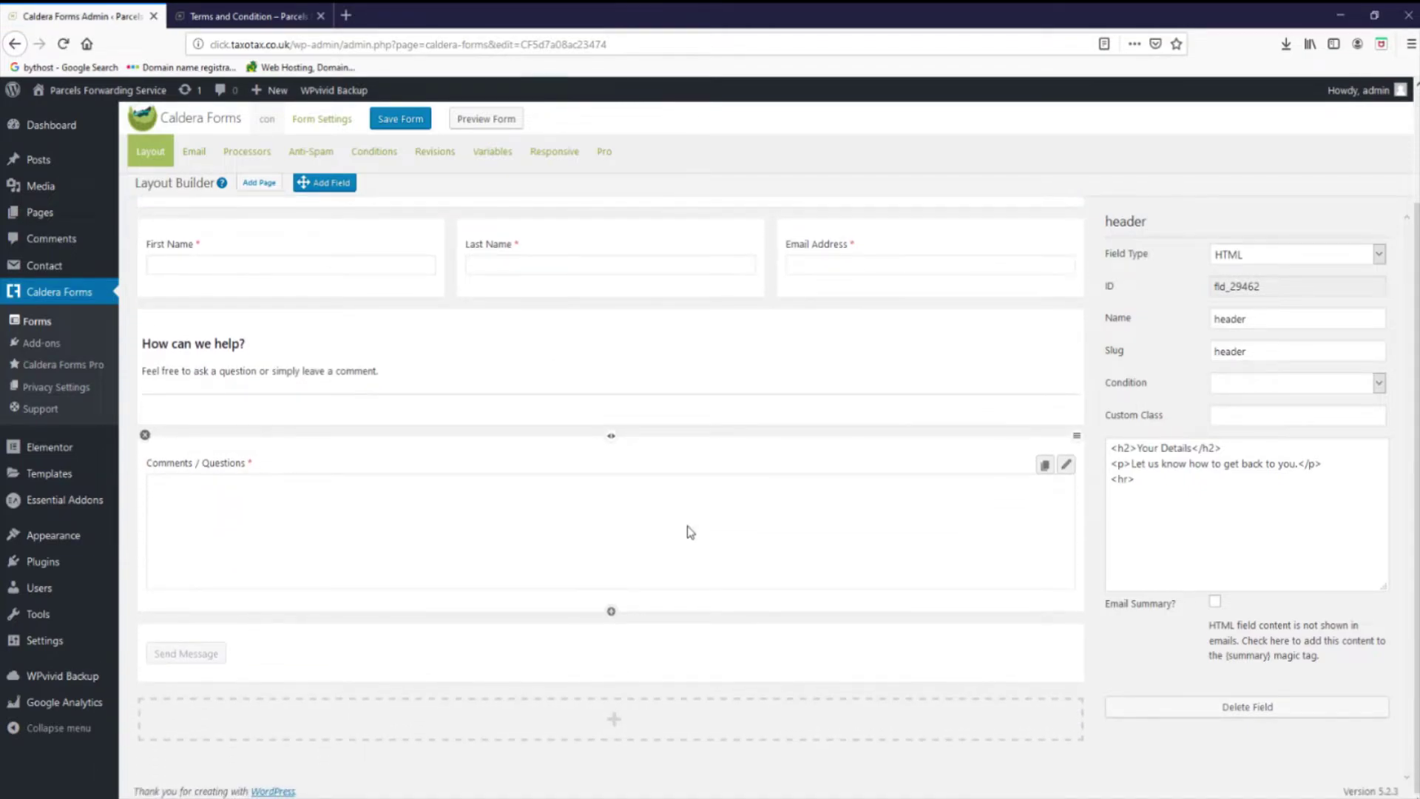
scroll(692, 532, up, 2)
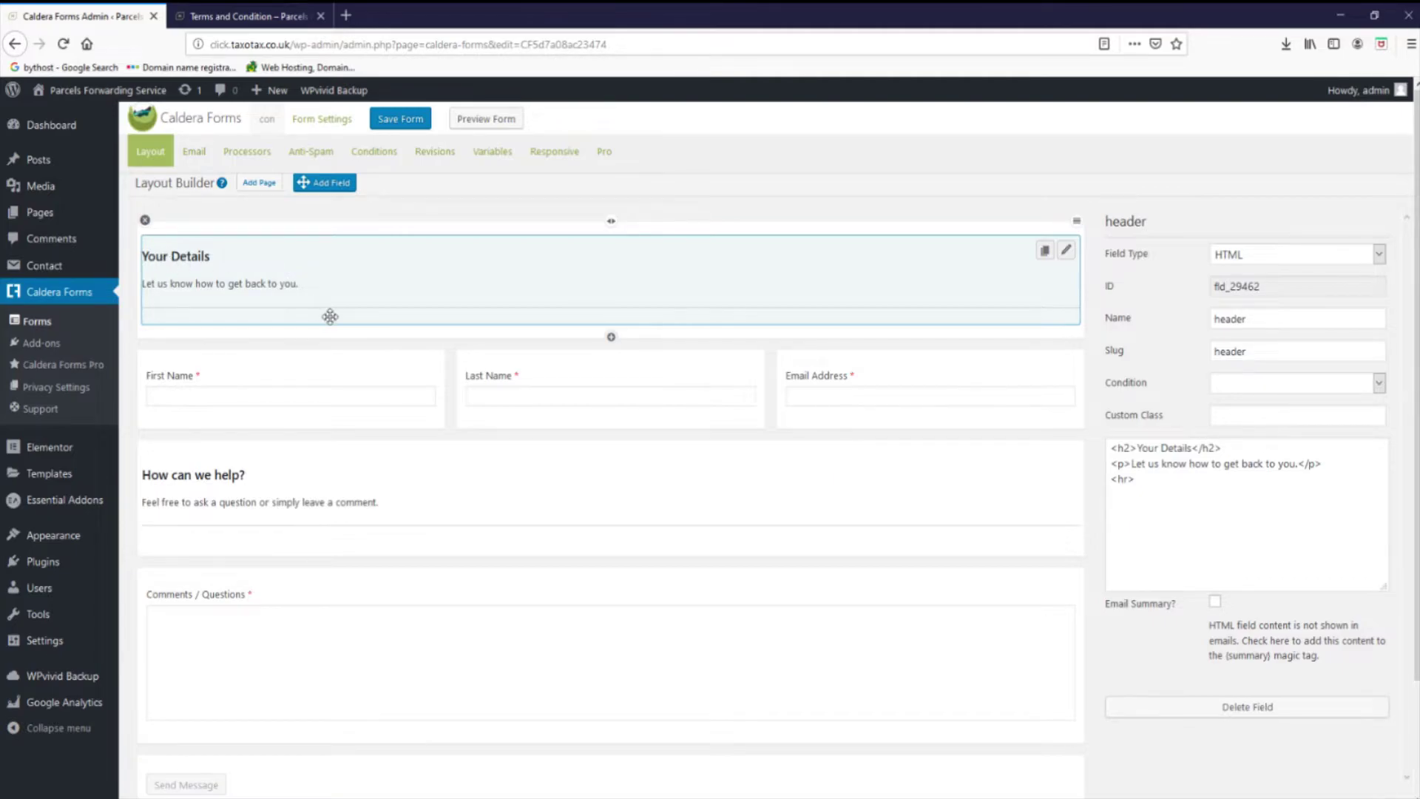
click(145, 221)
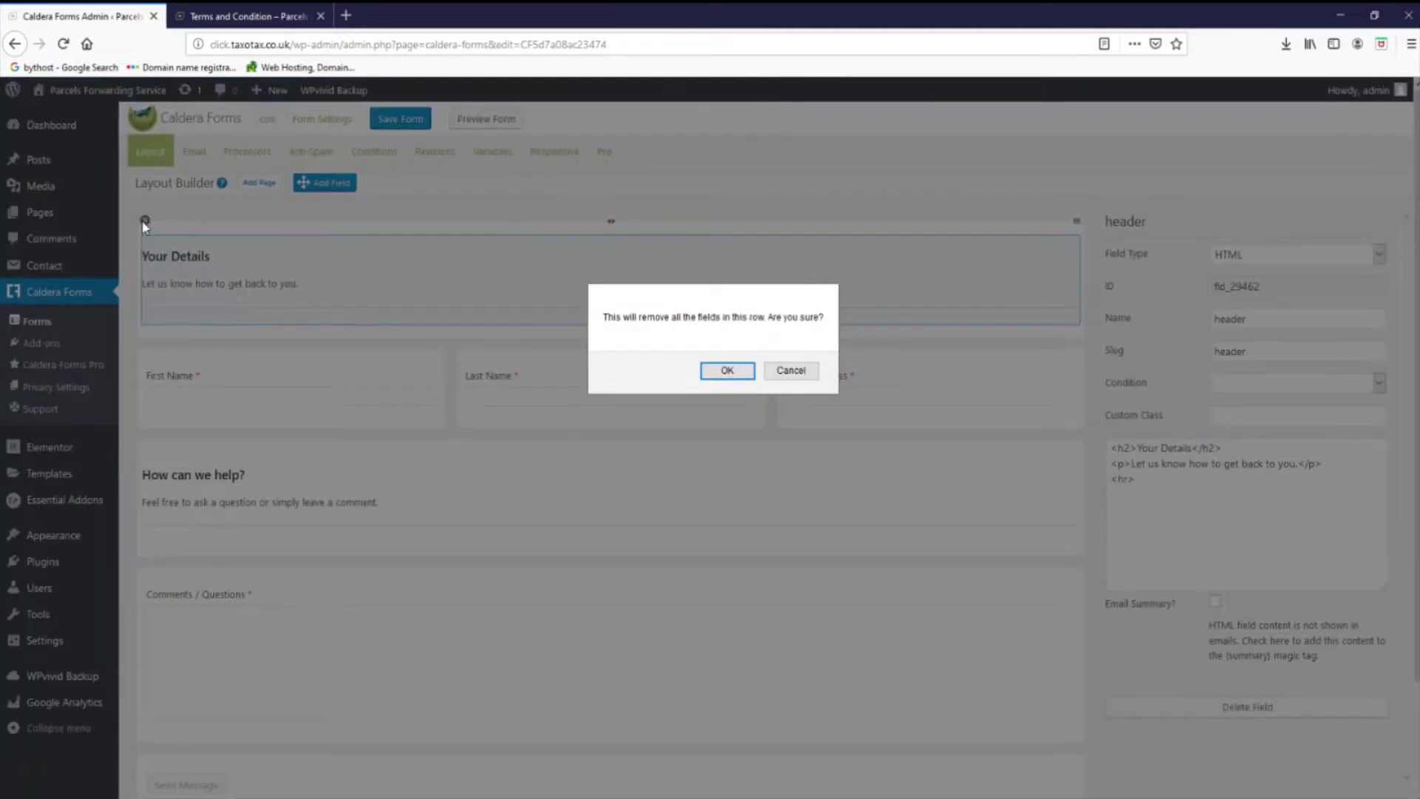
click(727, 371)
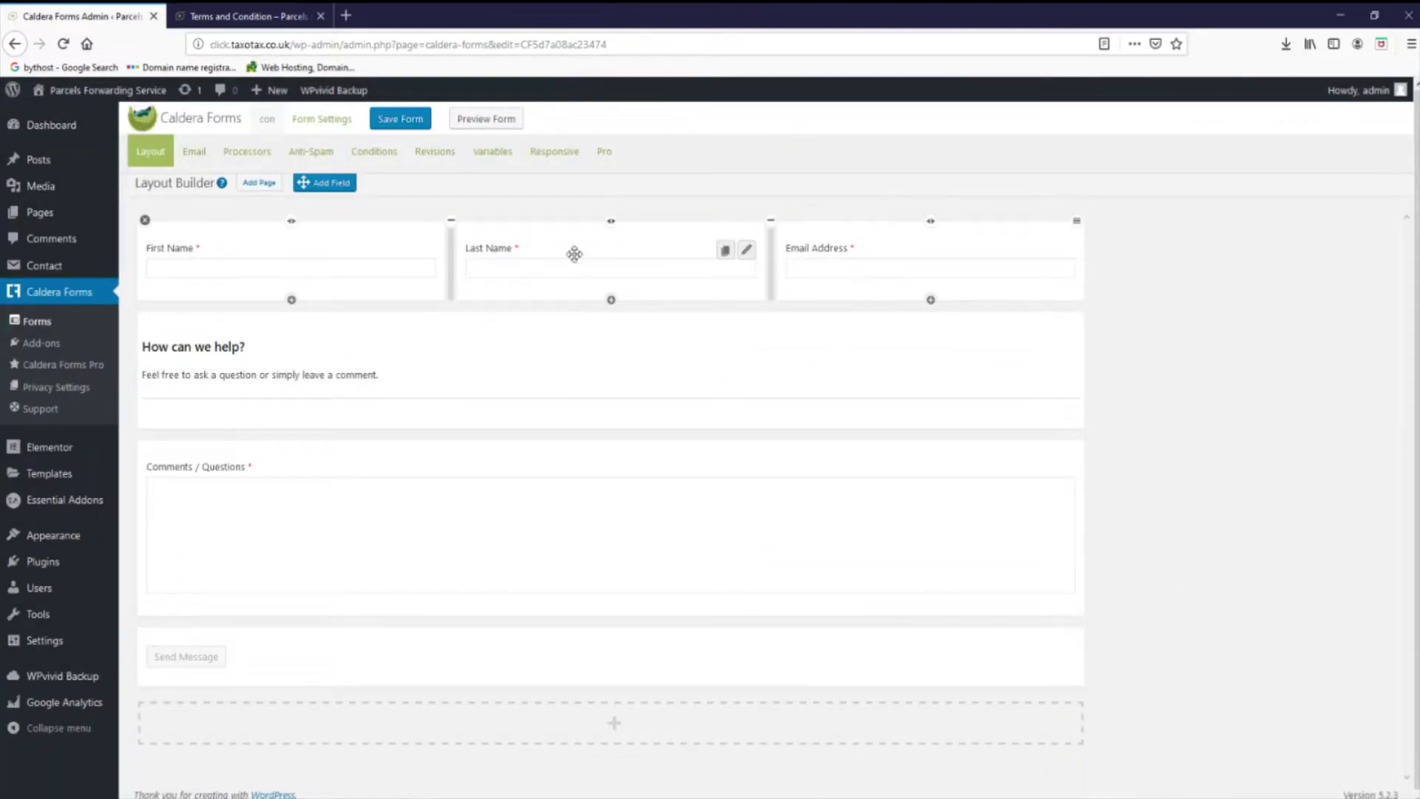
- Stack Last Name and Email Address above "How can we help?" and merge the emptied columns so First Name spans the full row
drag(625, 236, 295, 319)
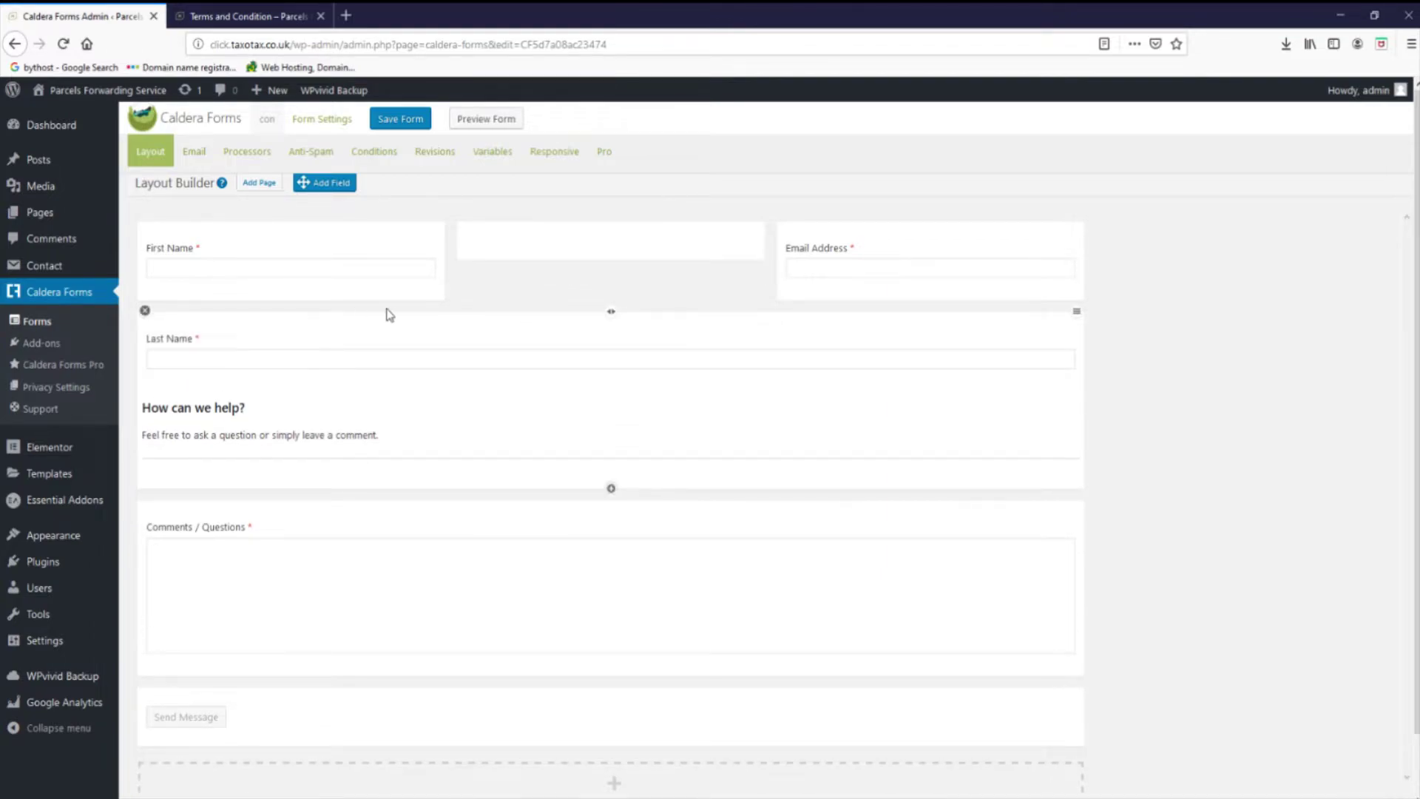
drag(884, 236, 764, 401)
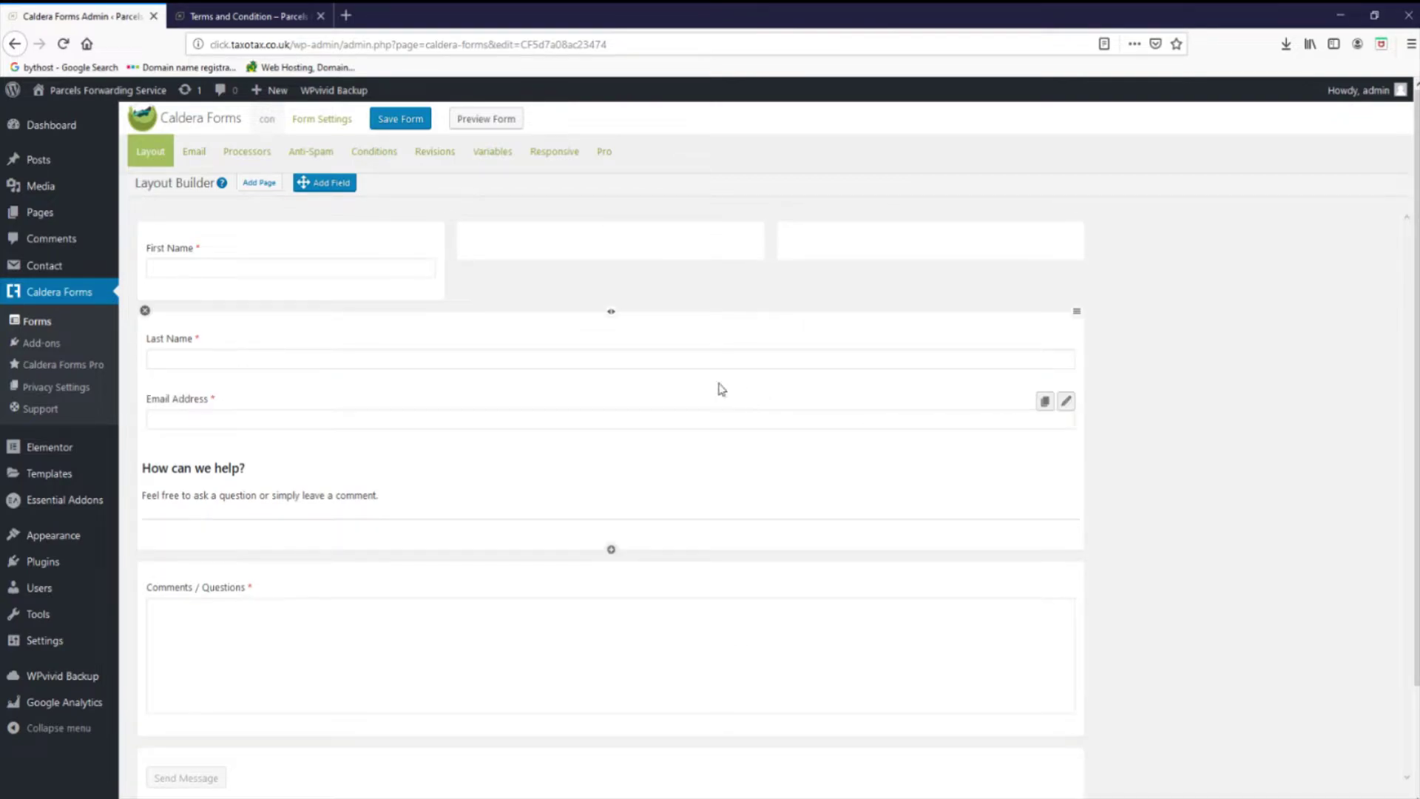
click(452, 222)
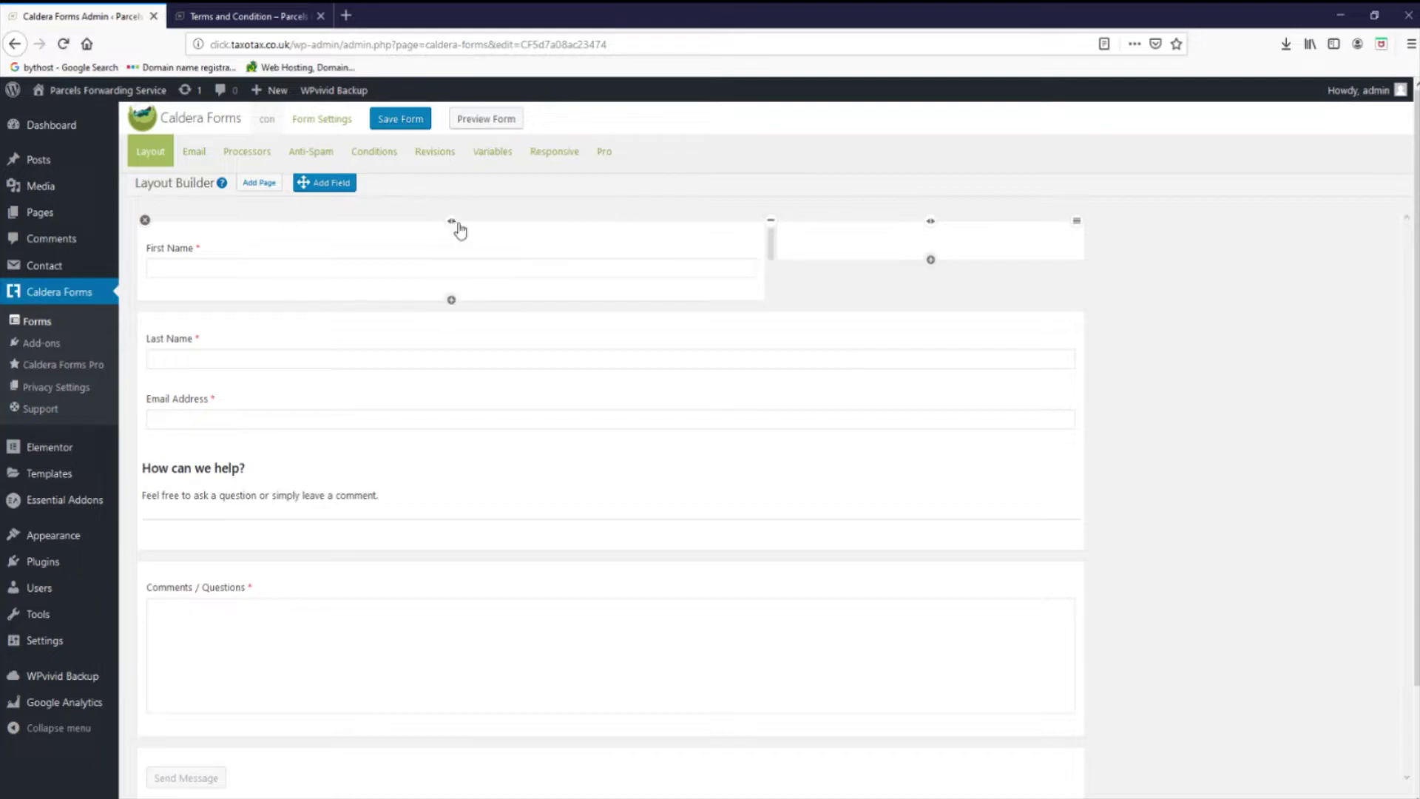
click(770, 222)
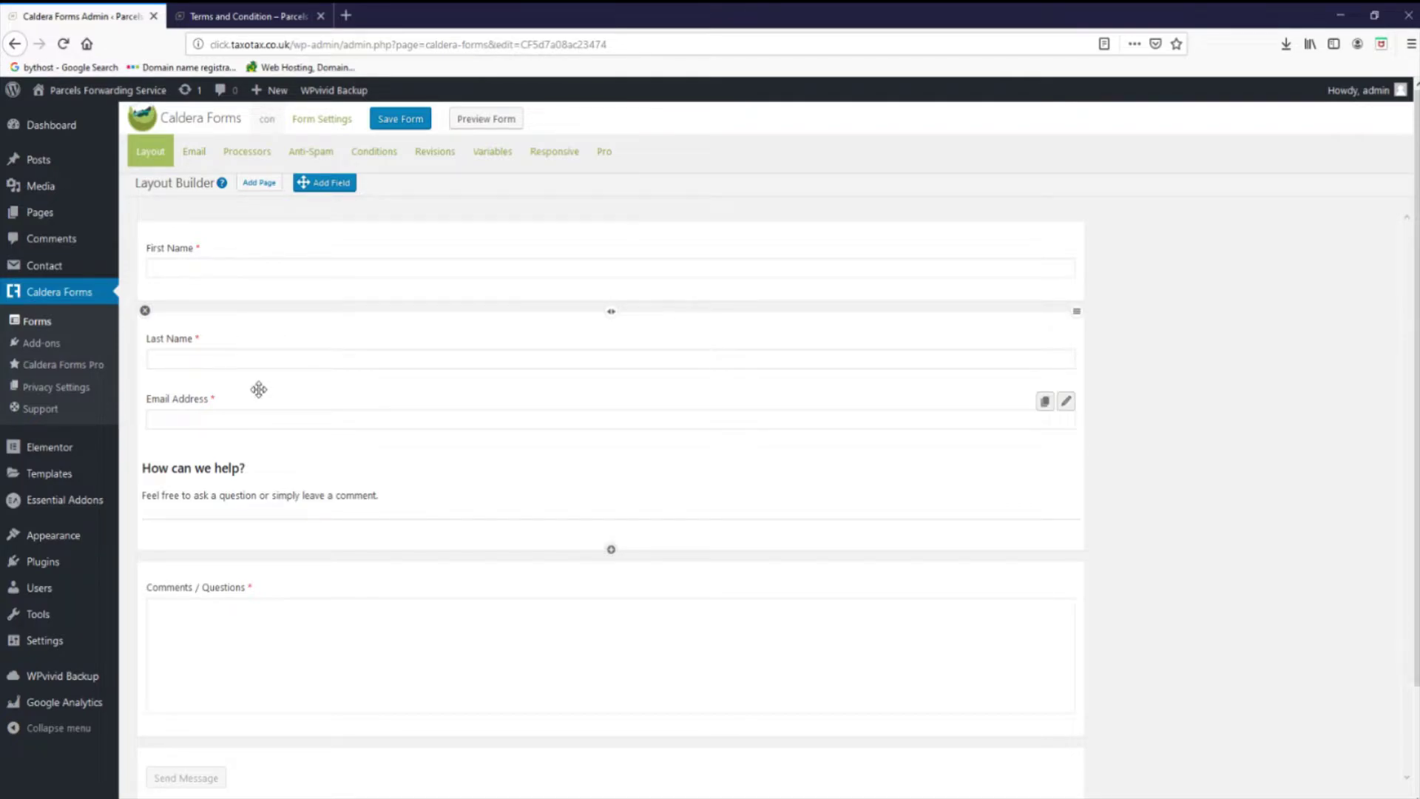
scroll(258, 400, down, 3)
scroll(567, 431, up, 3)
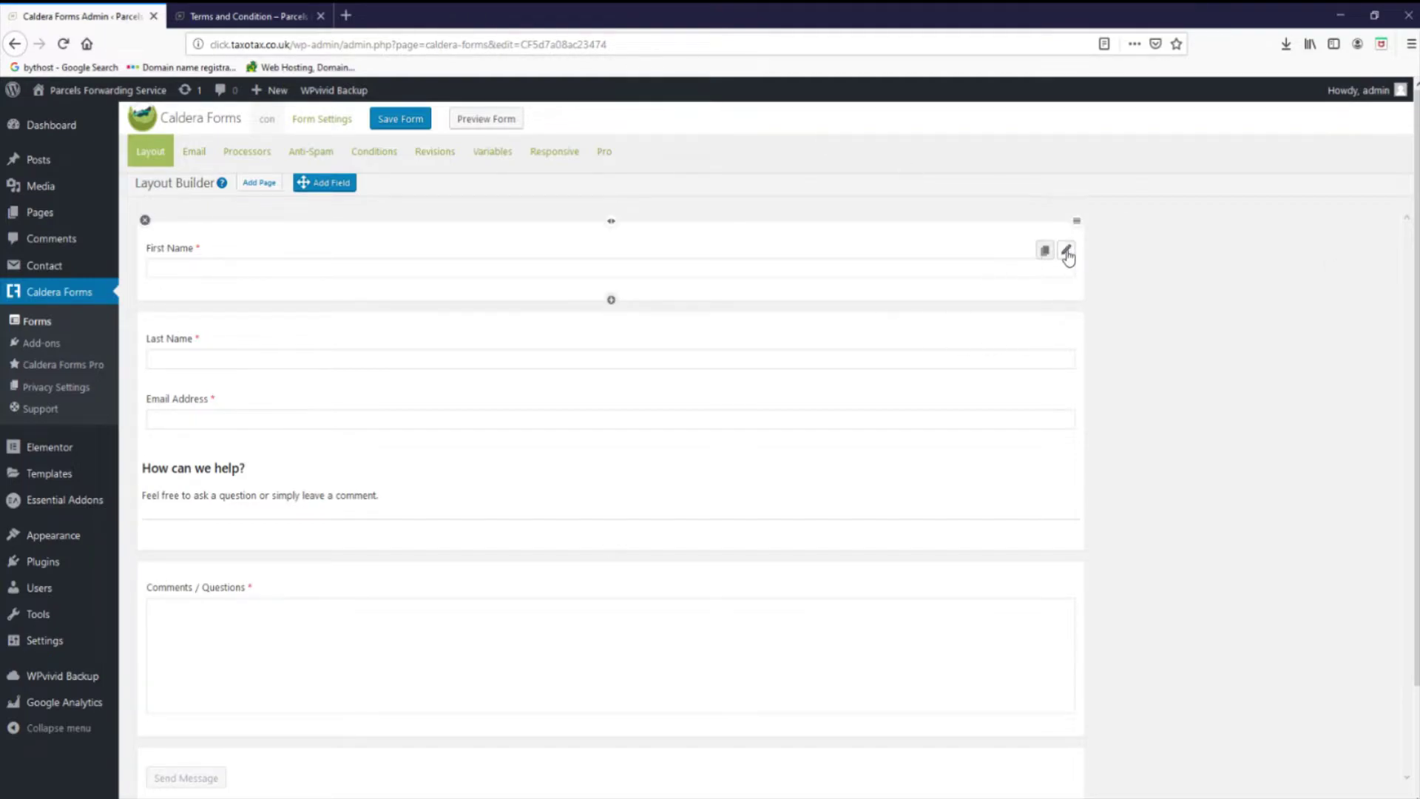
- Hide the First Name field's label and set its custom class to "ff-first name" and its placeholder to "First Name"
click(1066, 253)
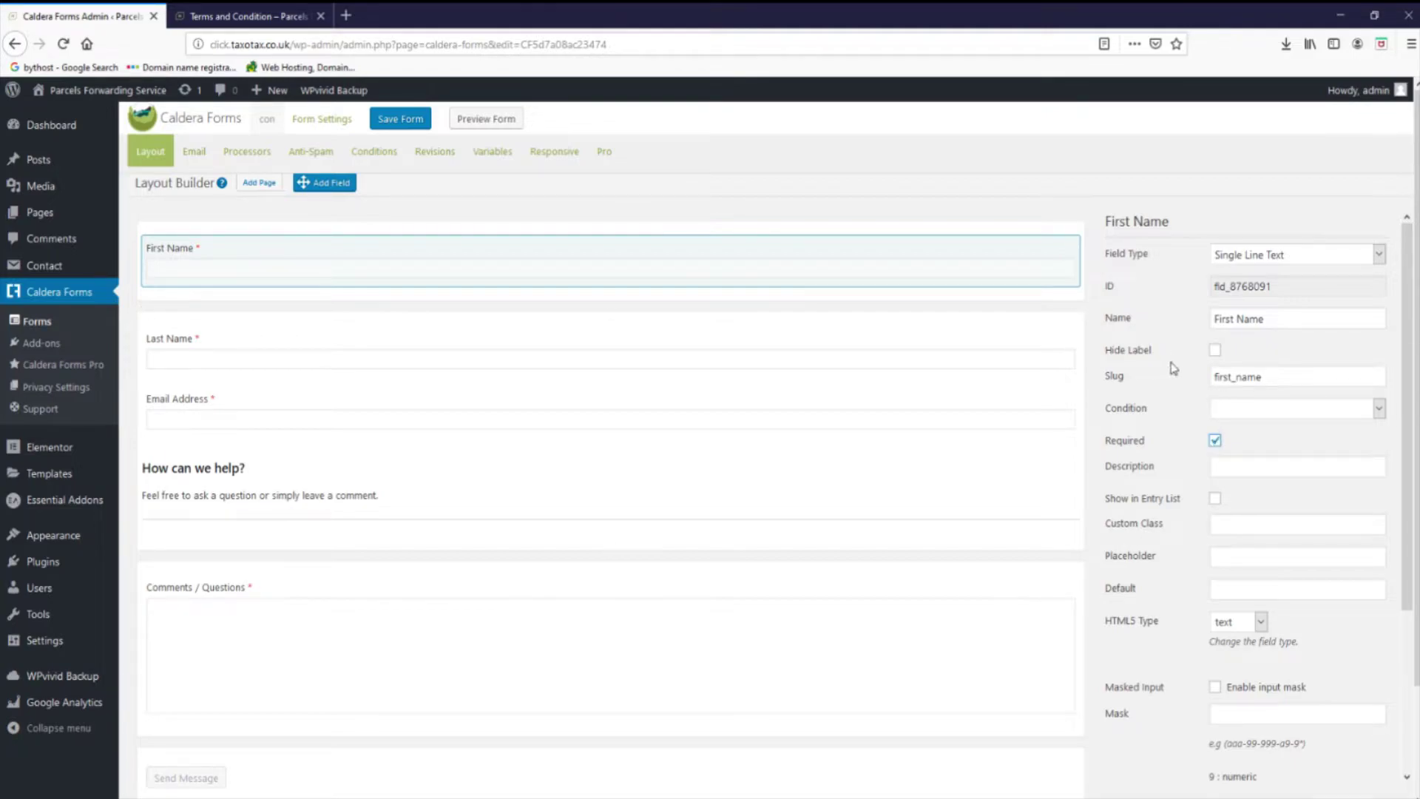
click(1215, 349)
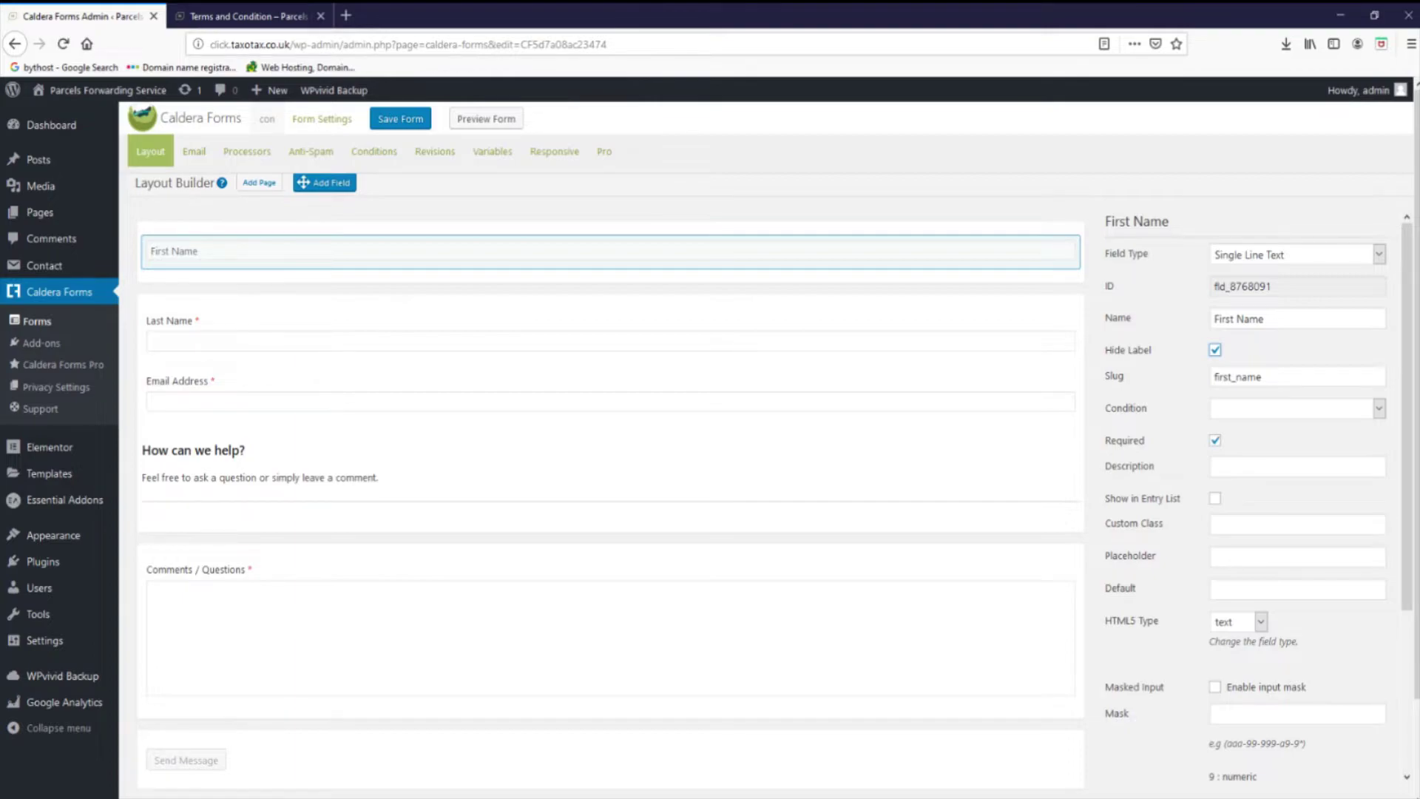
click(1227, 522)
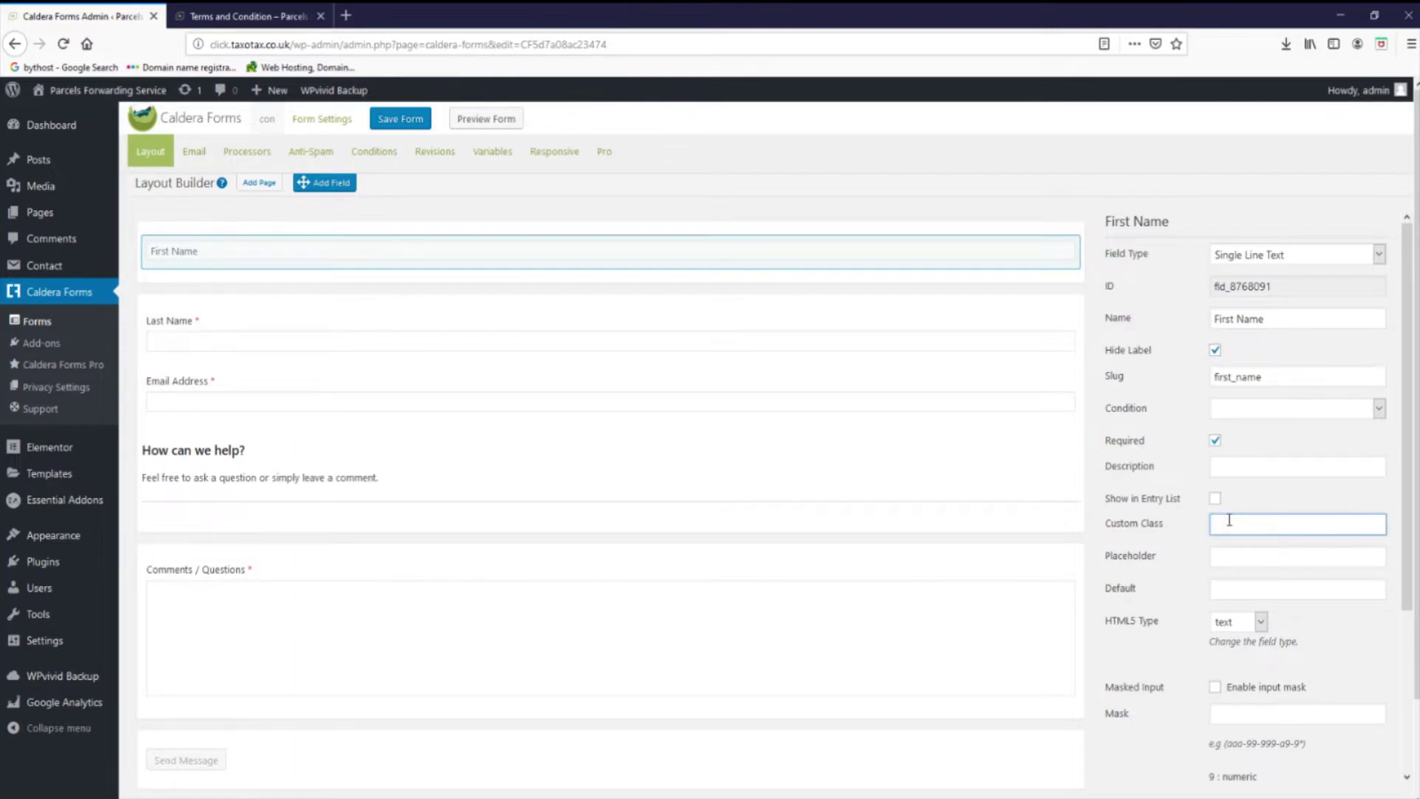
text(ff-first na)
click(1244, 552)
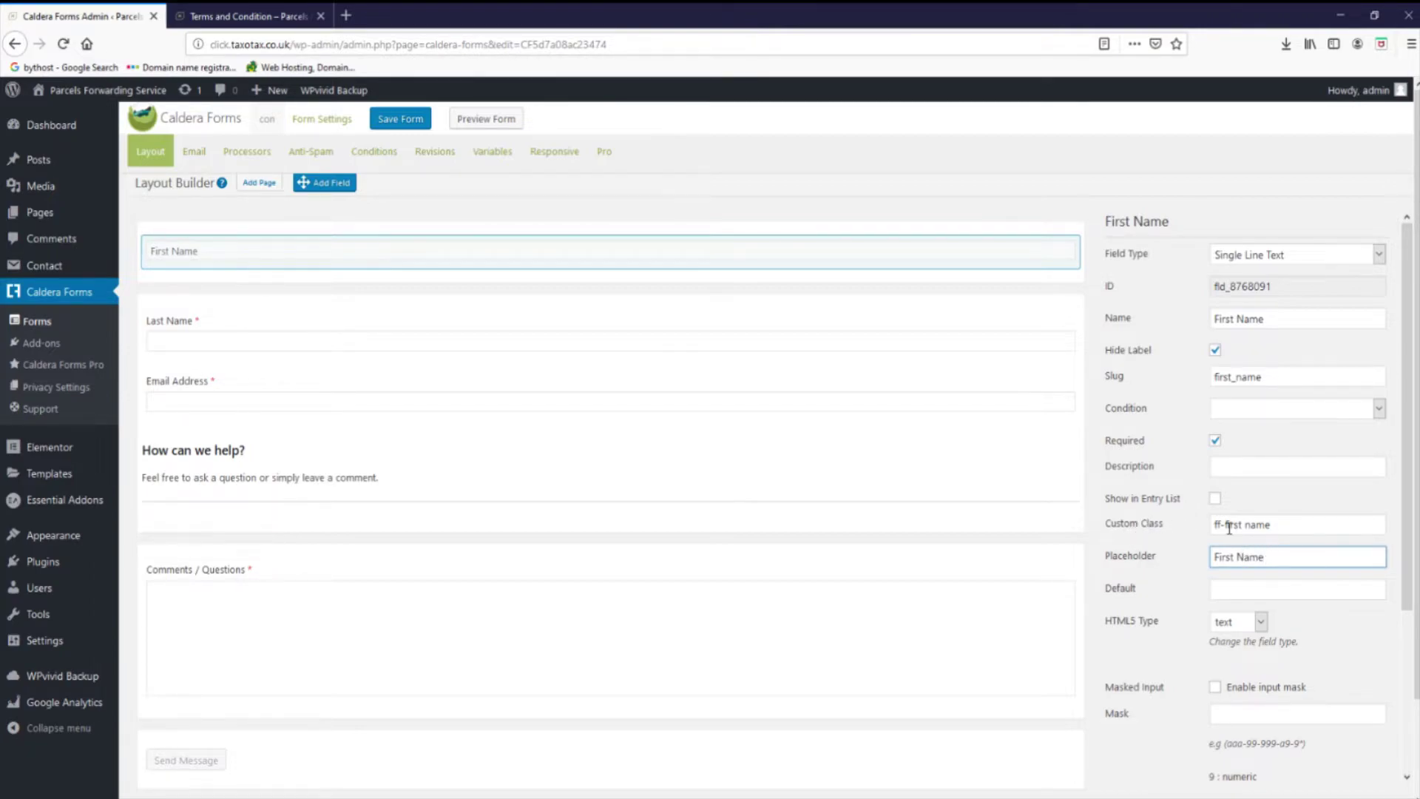
scroll(1230, 529, down, 2)
scroll(1230, 532, up, 2)
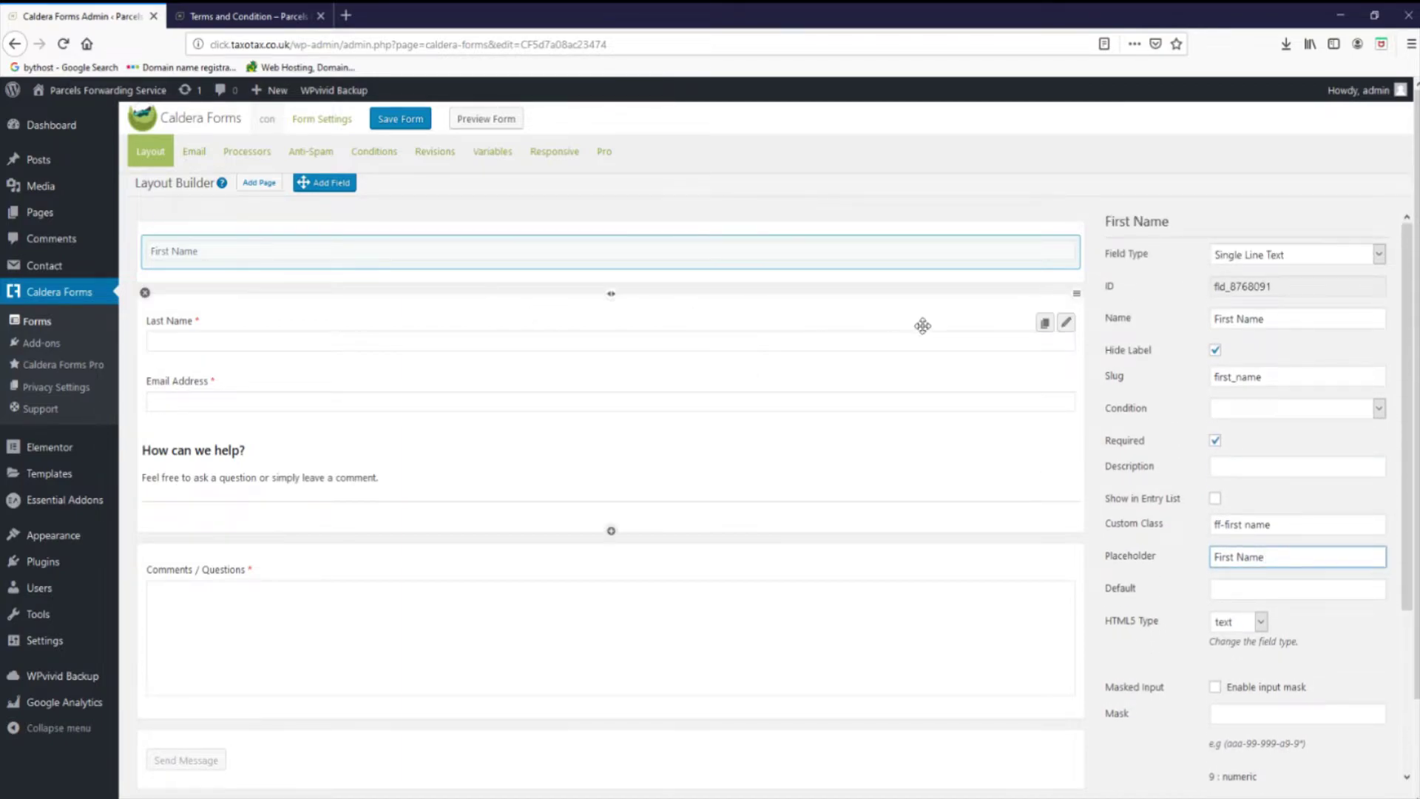
- Hide the Last Name field's label and set its custom class to "ff-last name" and its placeholder to "Last Name"
click(1066, 325)
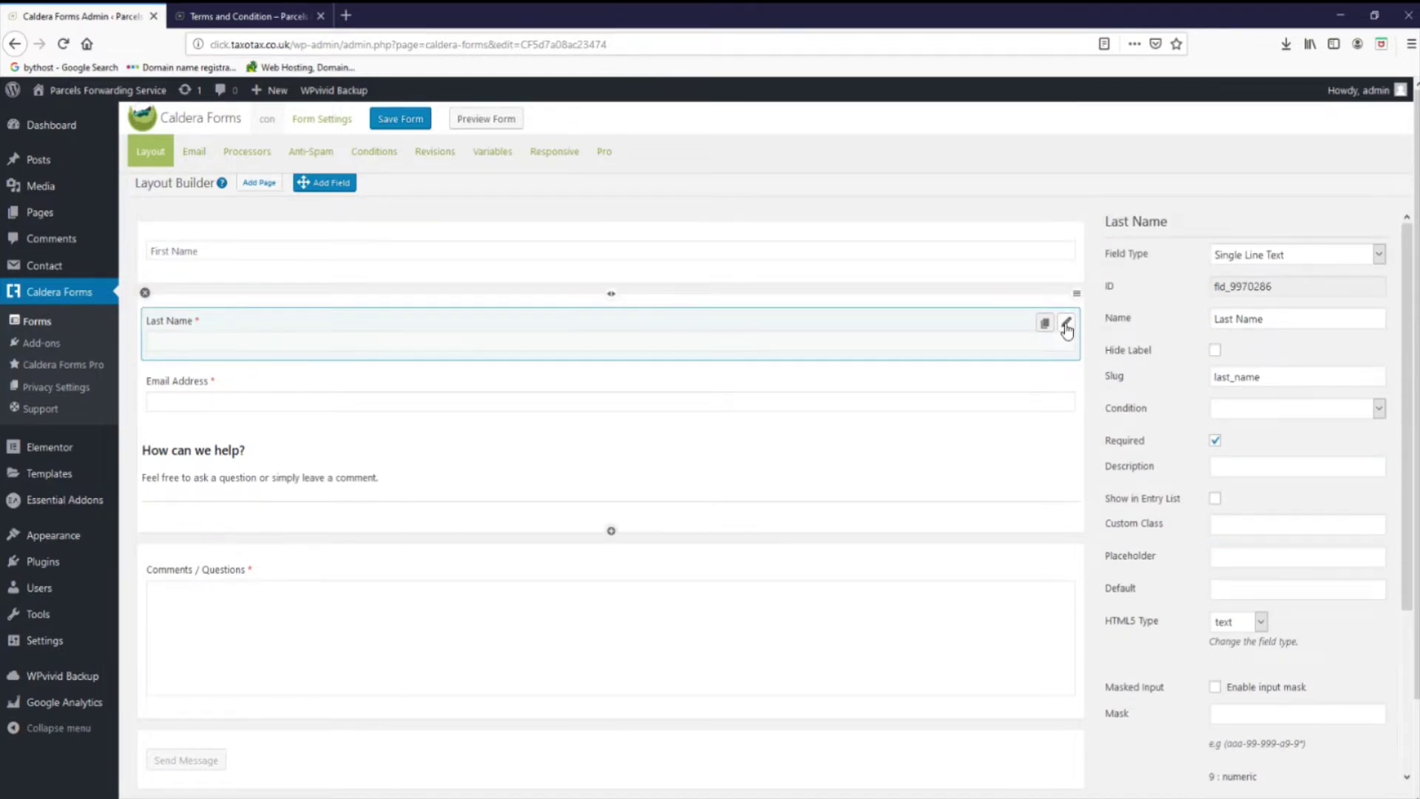
click(1215, 351)
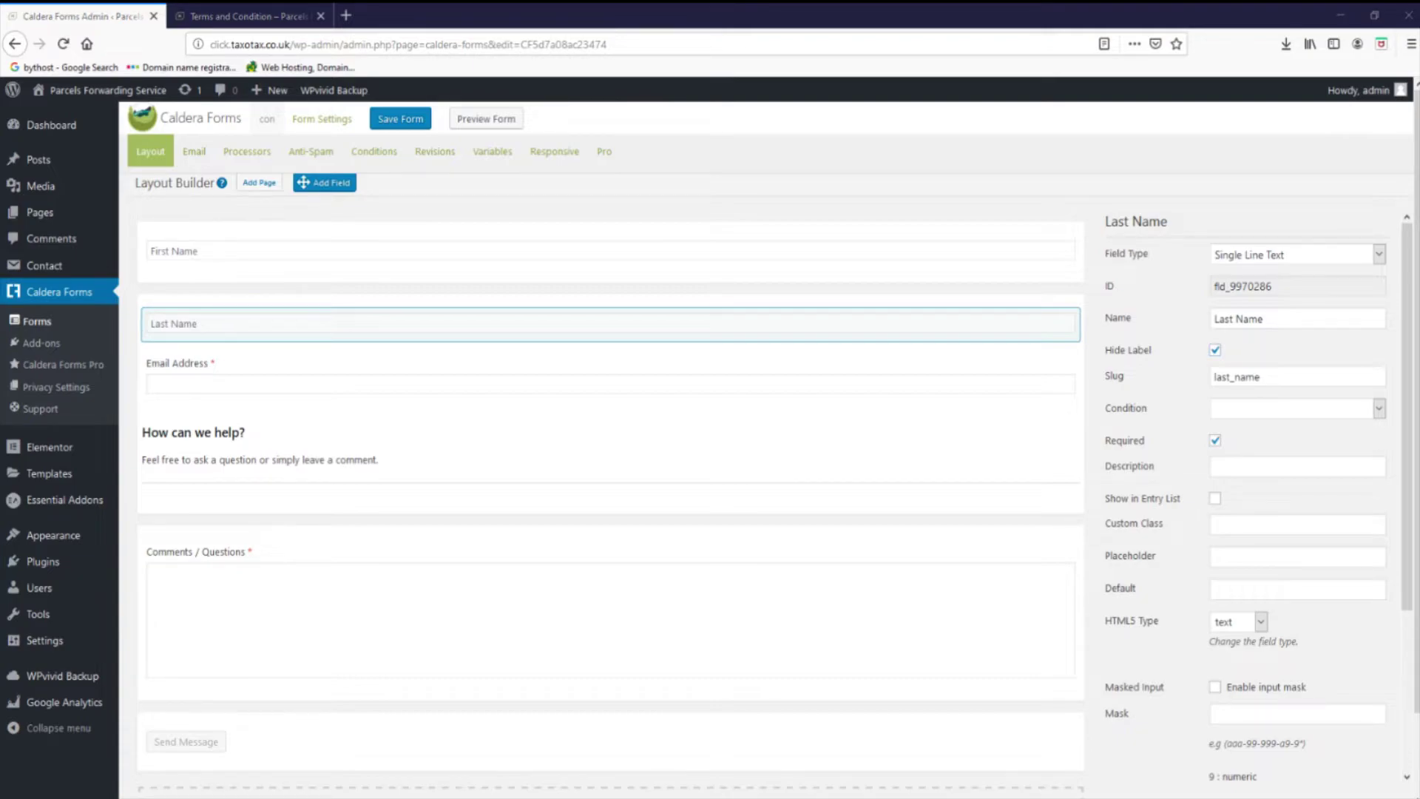
click(1240, 527)
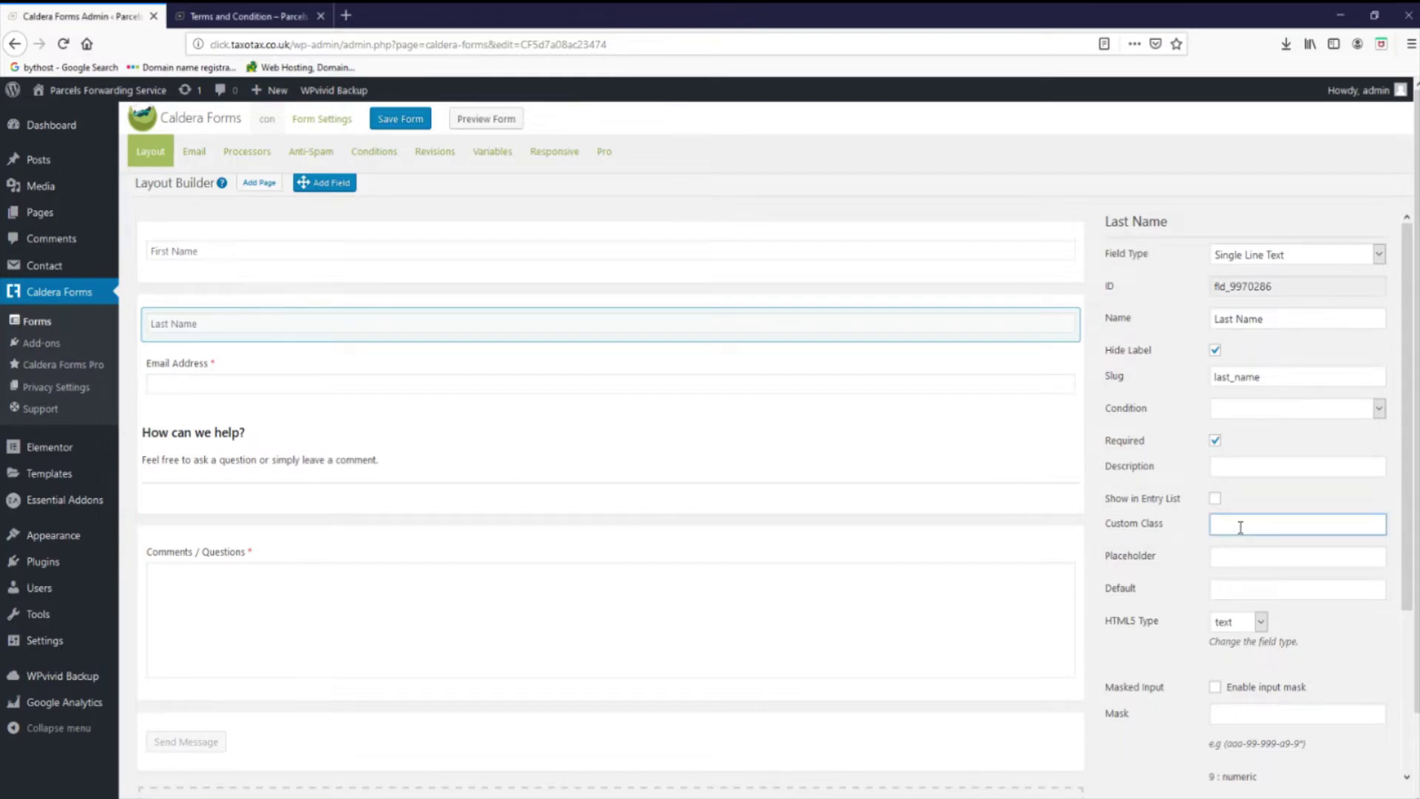
text(ff-last_name)
click(1262, 558)
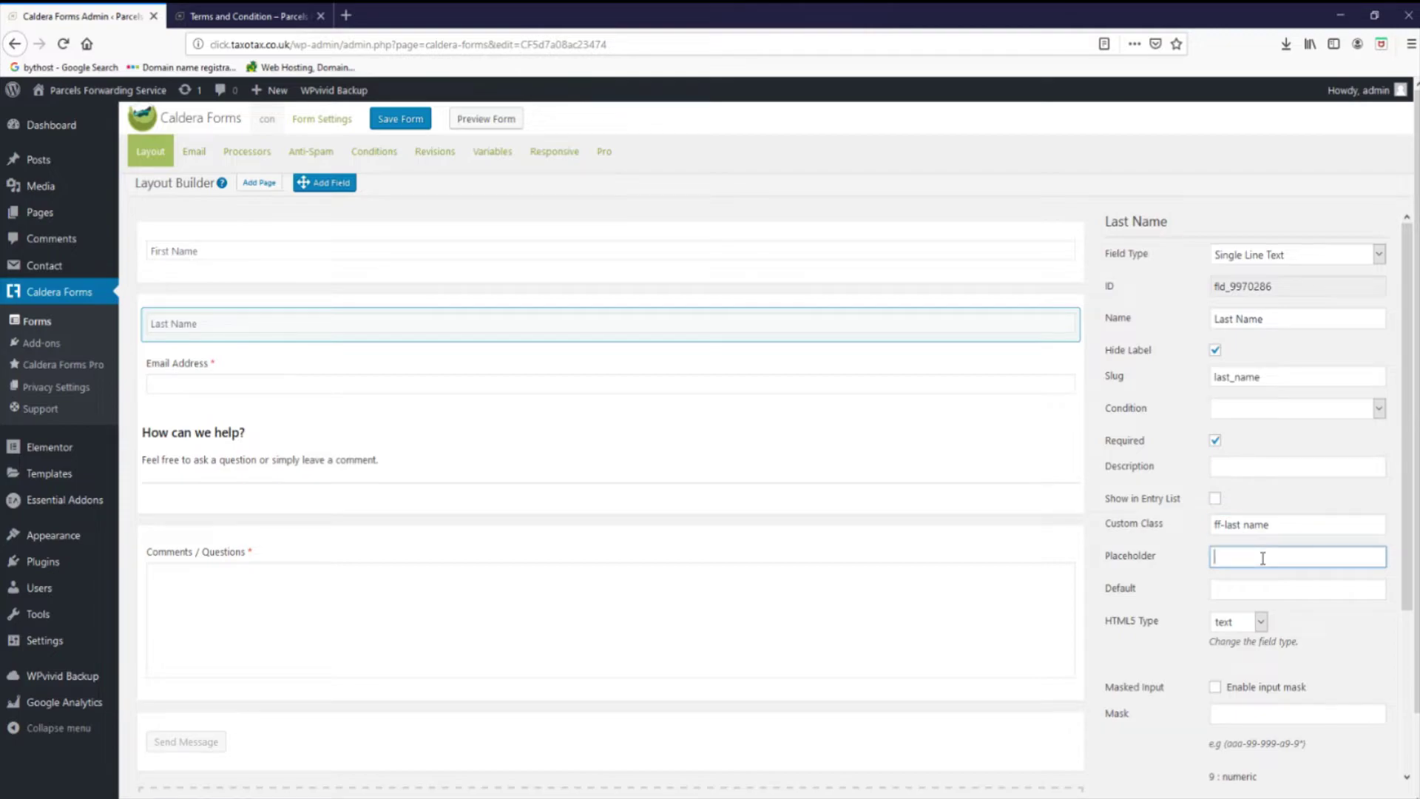
text(Last Name)
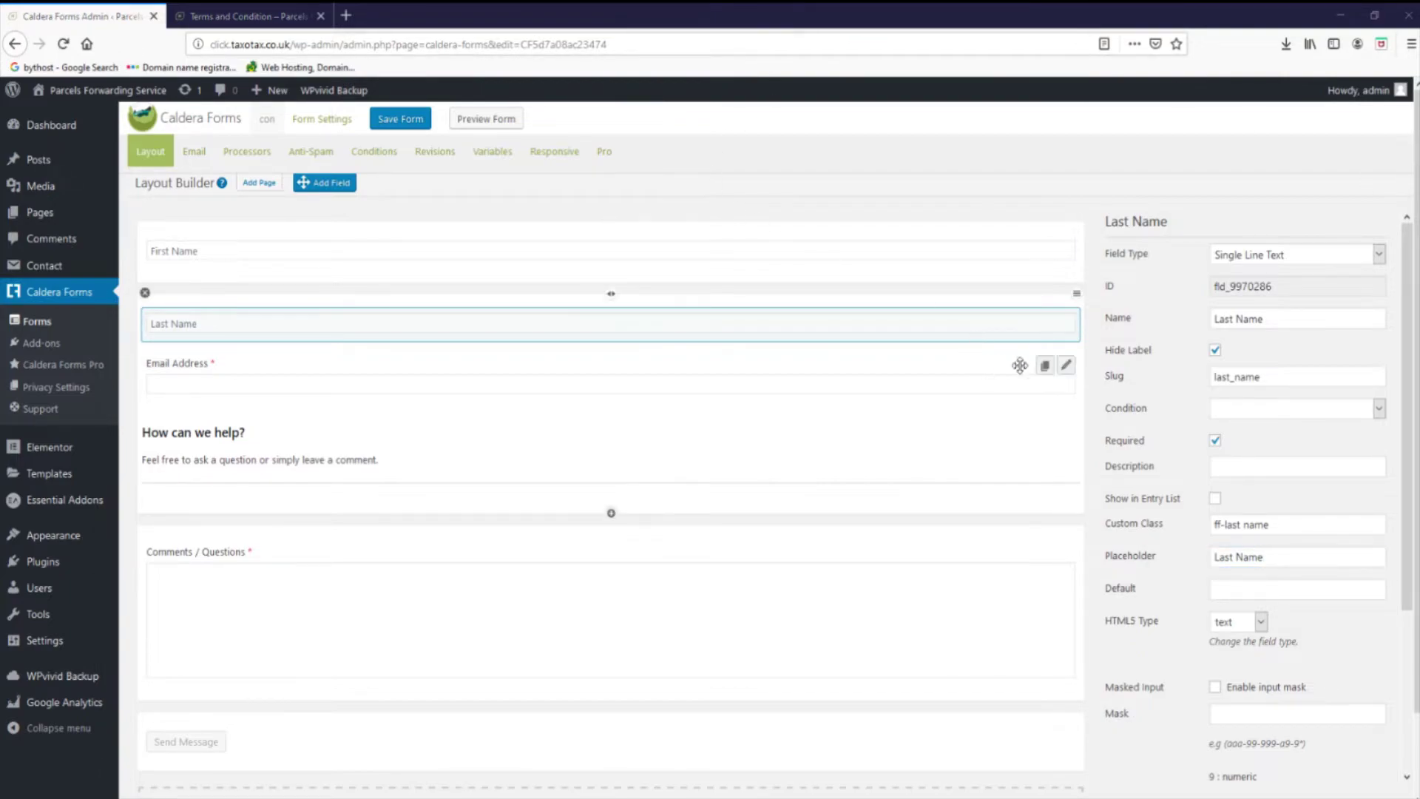
- Hide the Email Address field's label and set its custom class to "ff-email" and its placeholder to "Your email"
click(1066, 365)
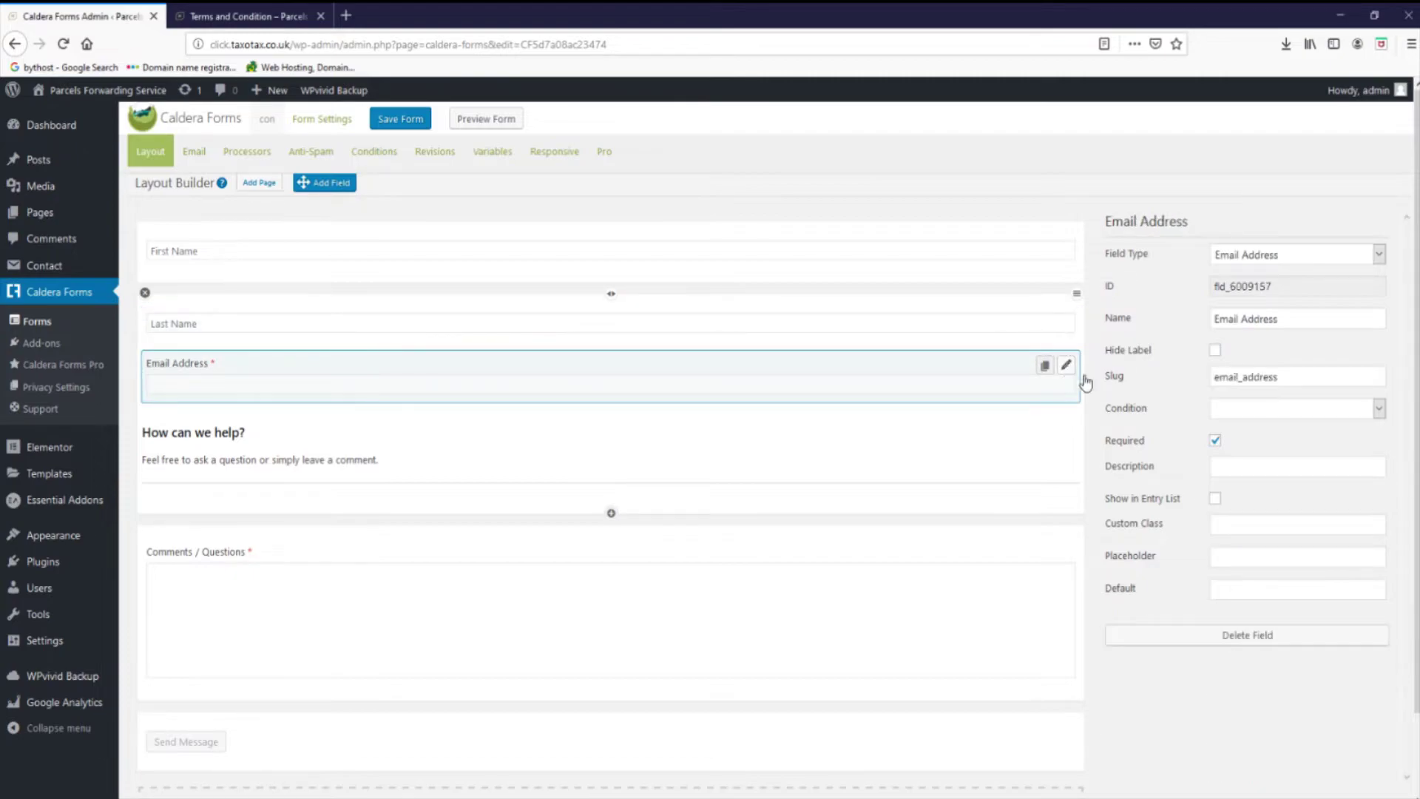
click(1216, 352)
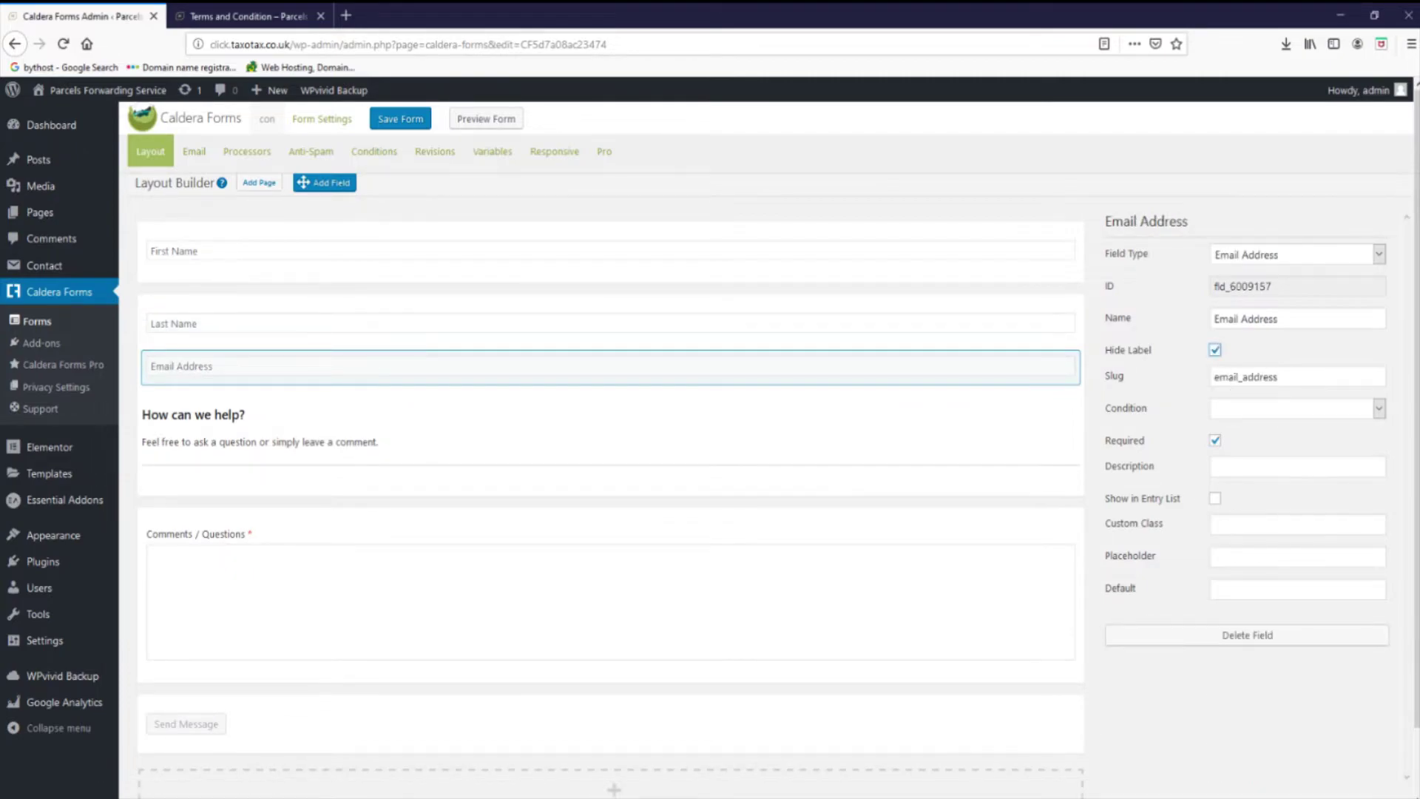
click(1265, 520)
text(ff)
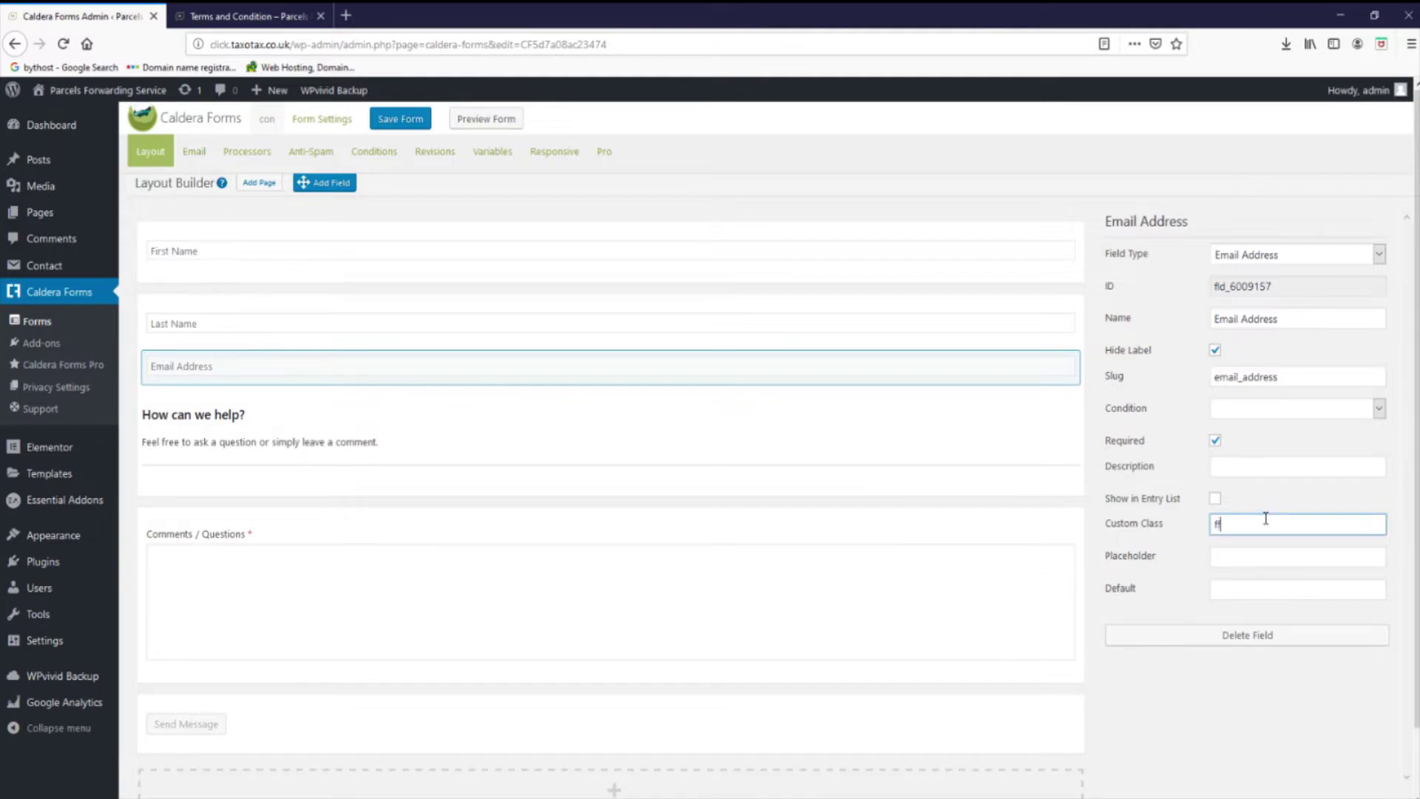
text(-email)
click(1272, 556)
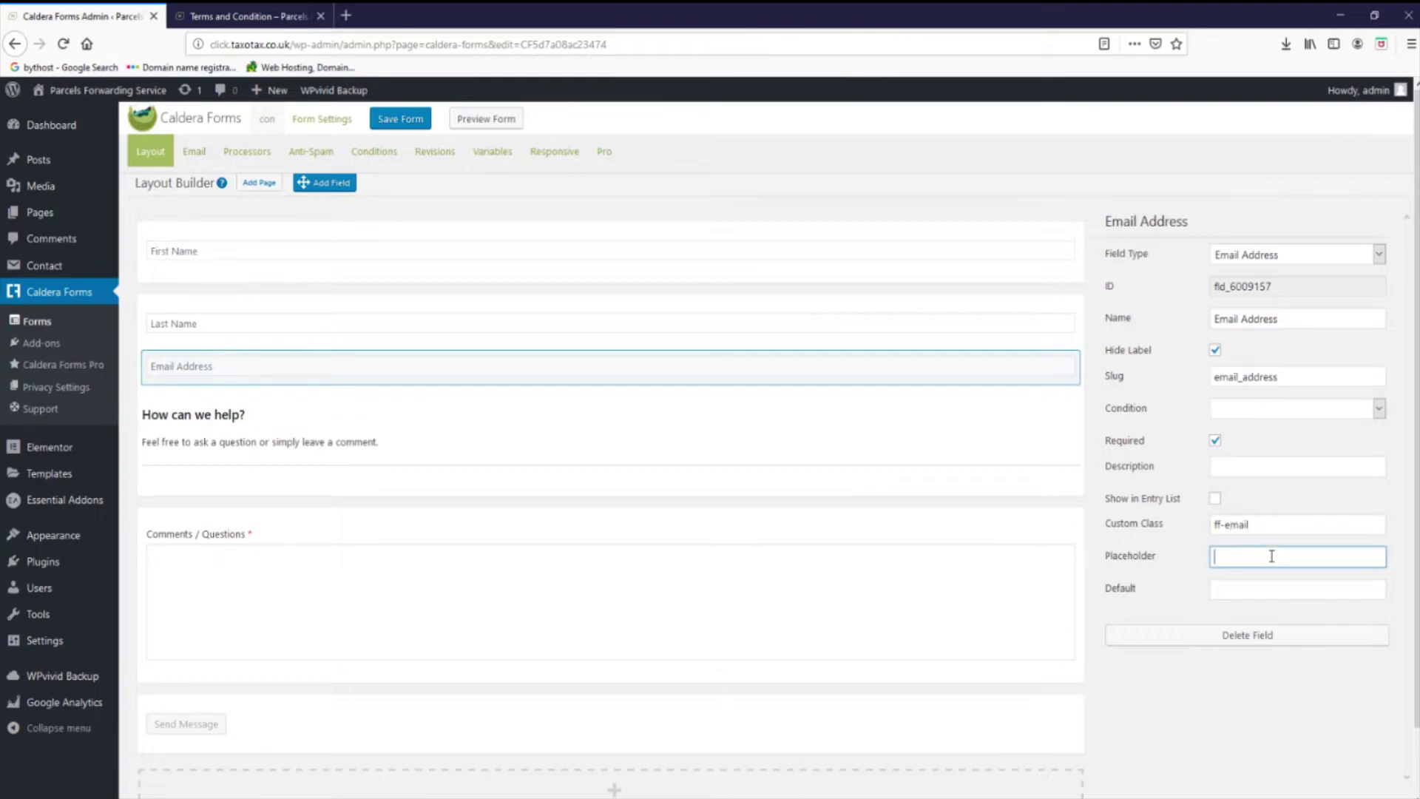
text(Yo)
- Hide the Comments / Questions label, set its custom class to "ff_message" and placeholder to "Your message", and save the form
scroll(887, 296, down, 2)
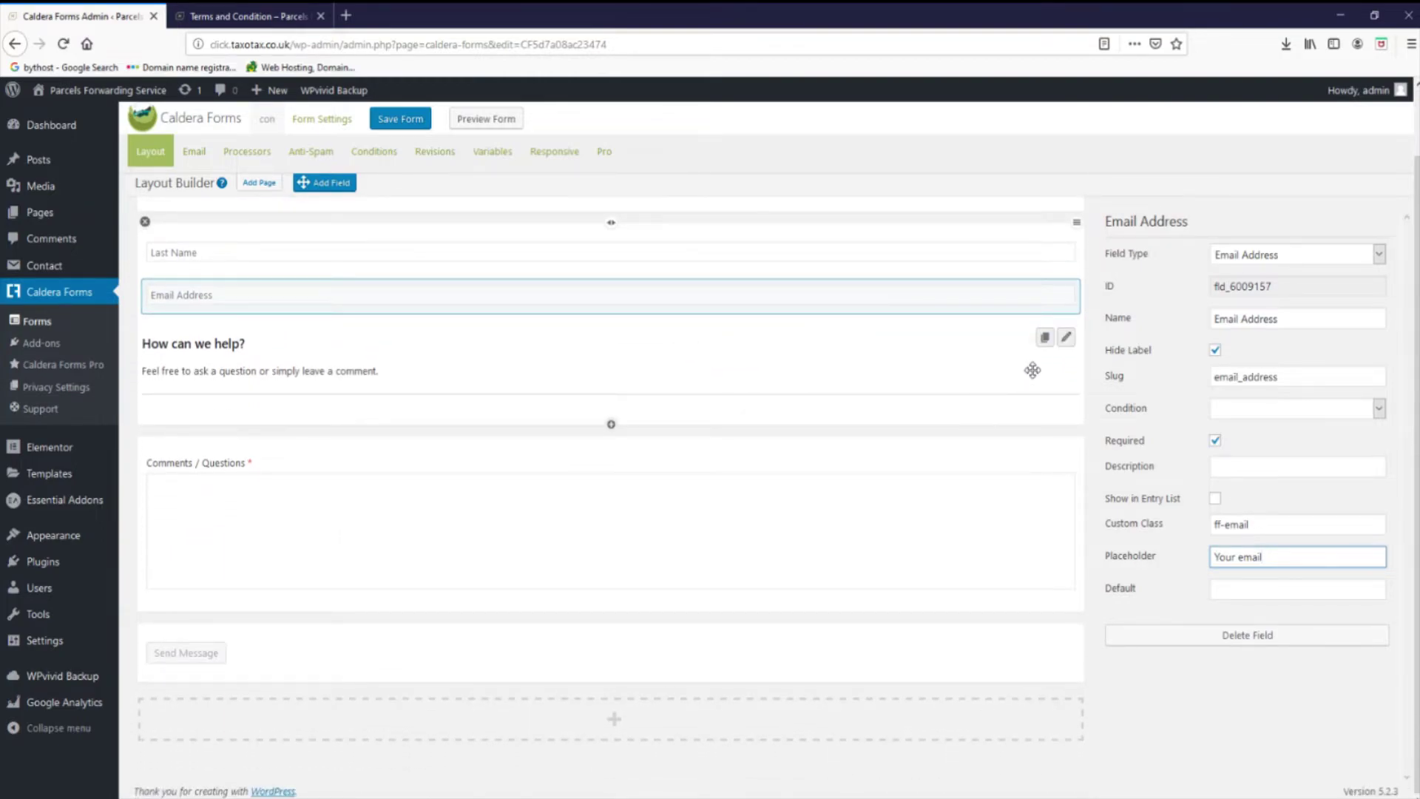
click(1065, 338)
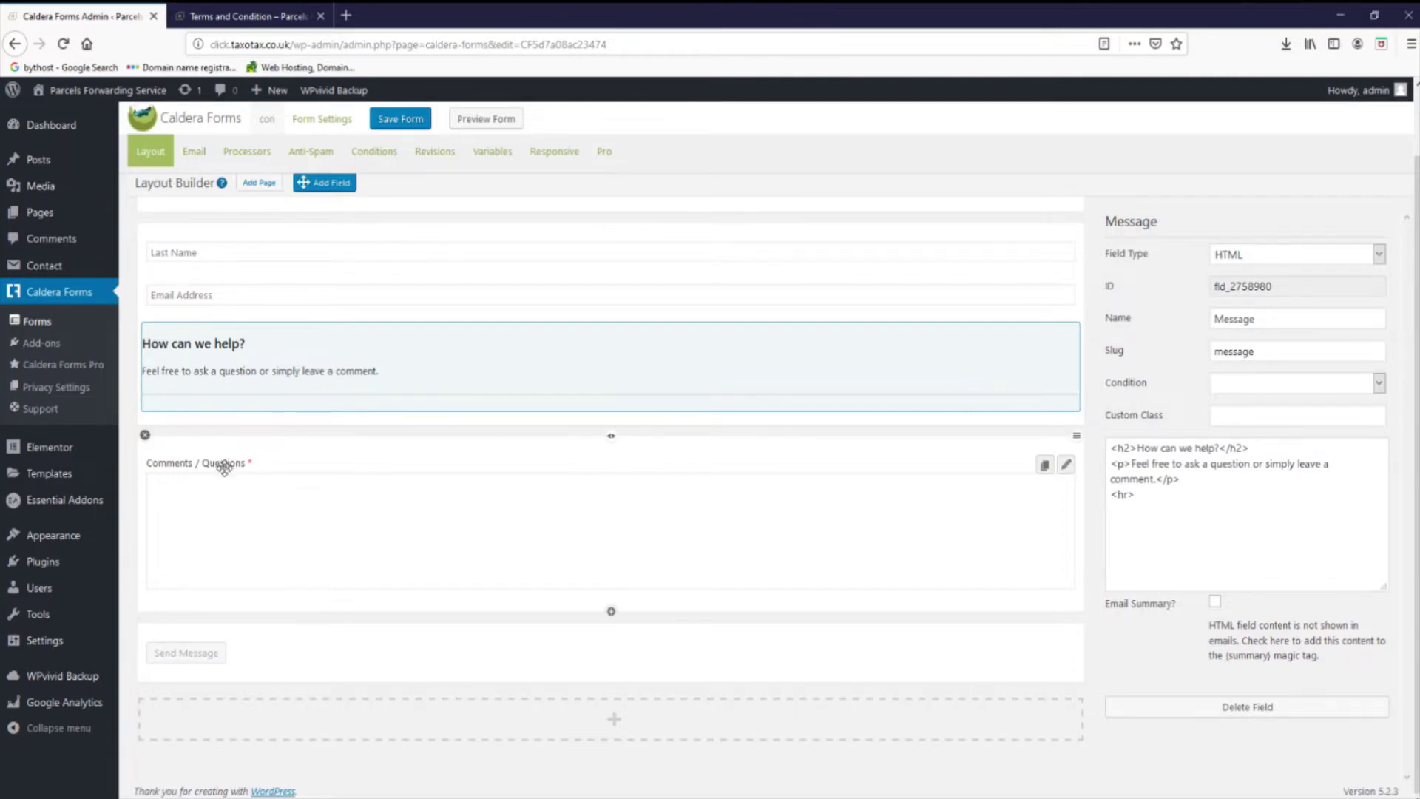
click(1066, 466)
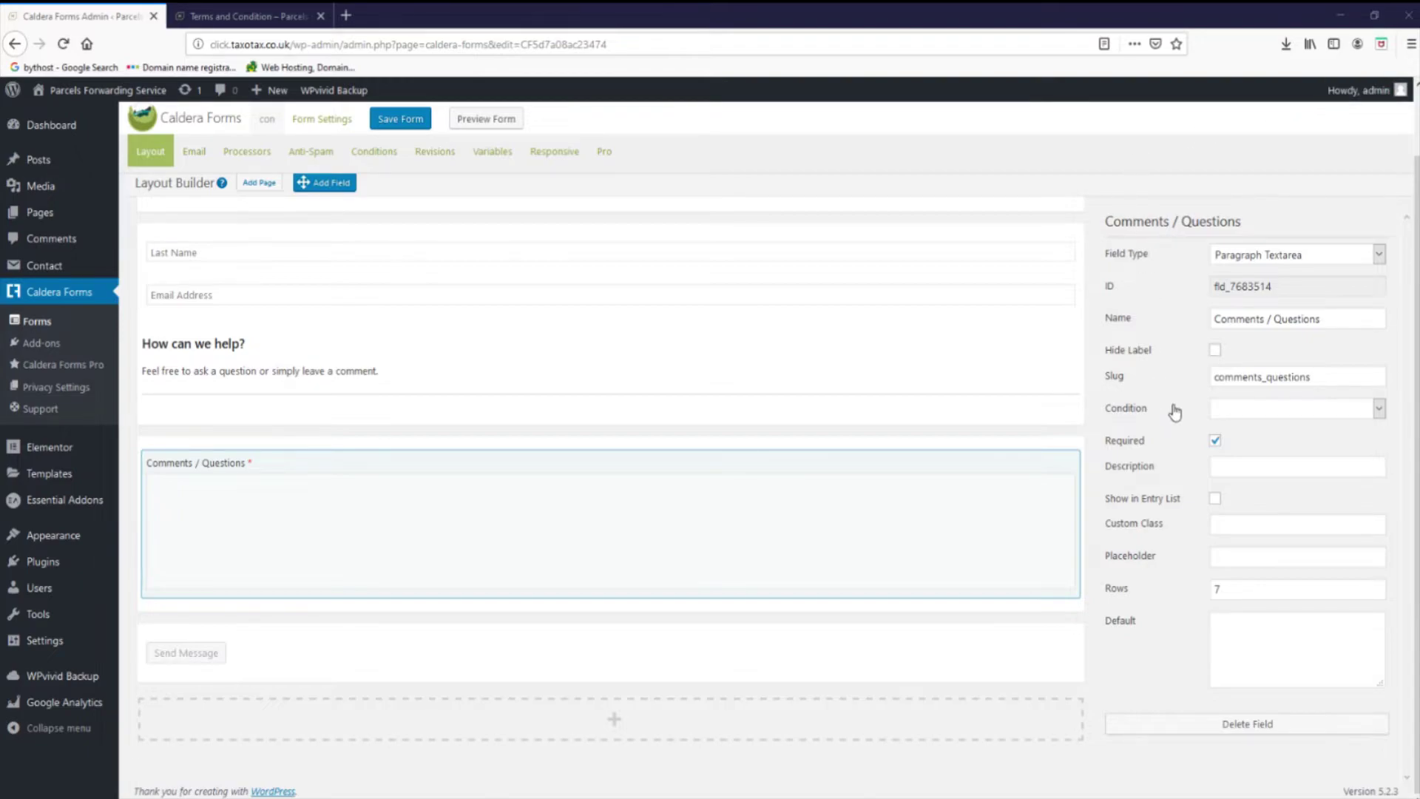
click(1216, 351)
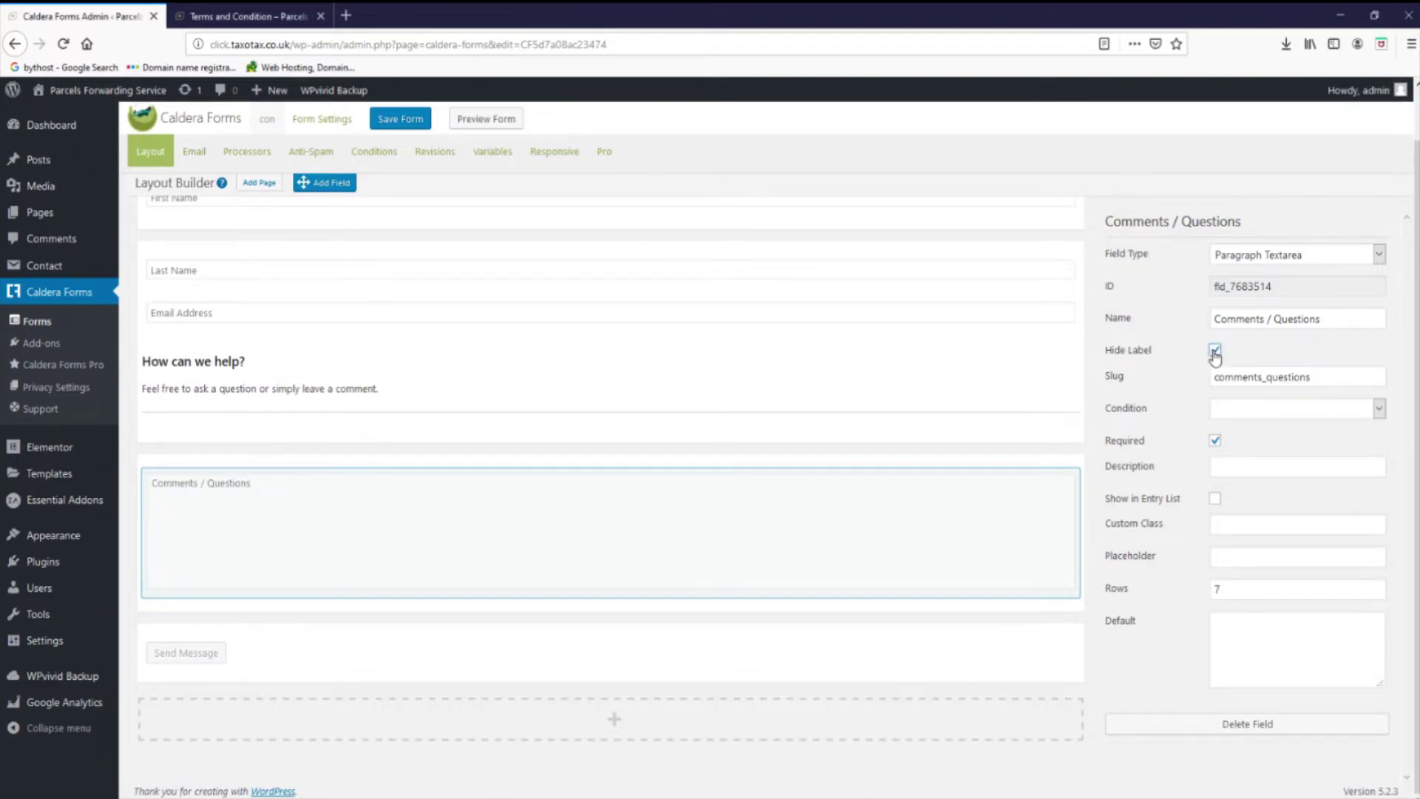
click(1232, 530)
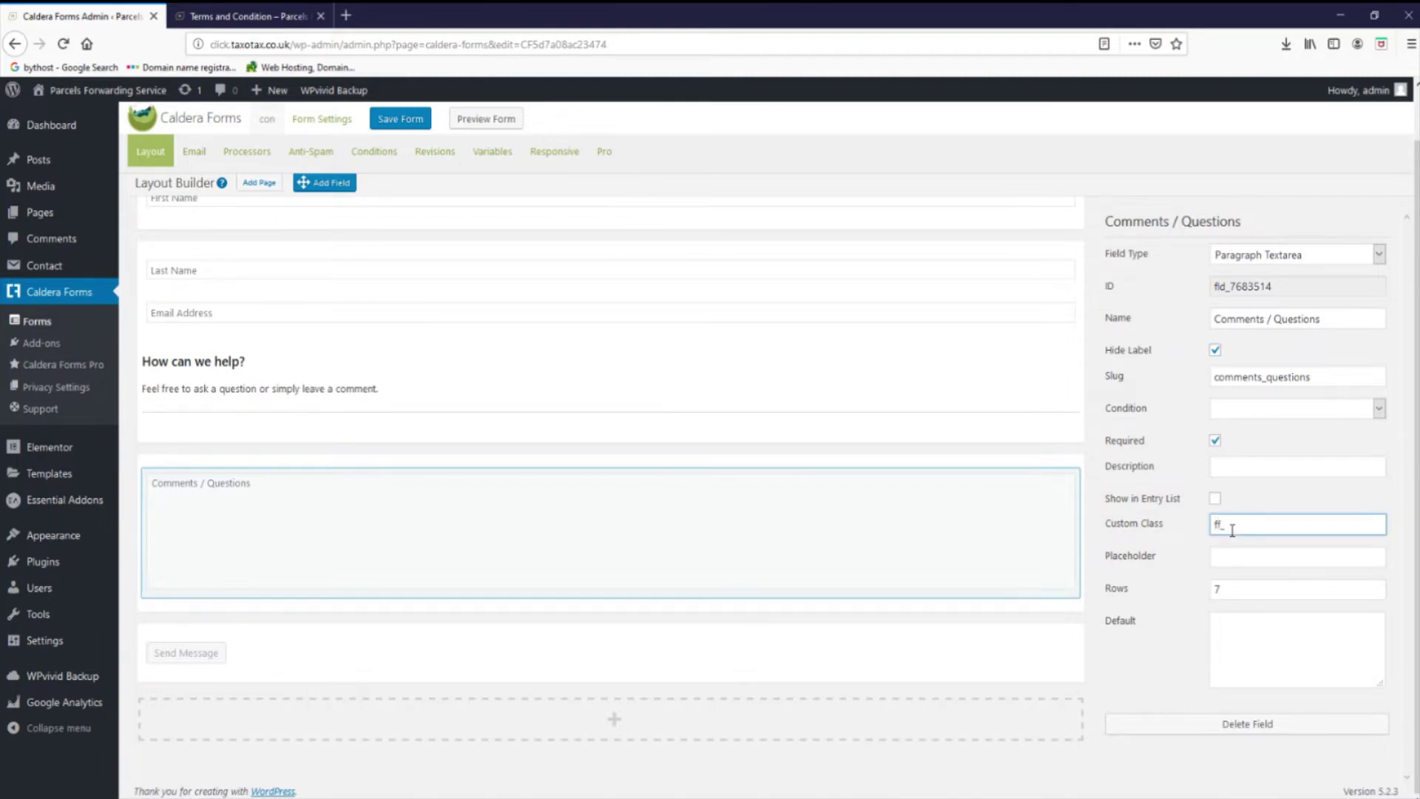
text(ff_message)
click(1252, 556)
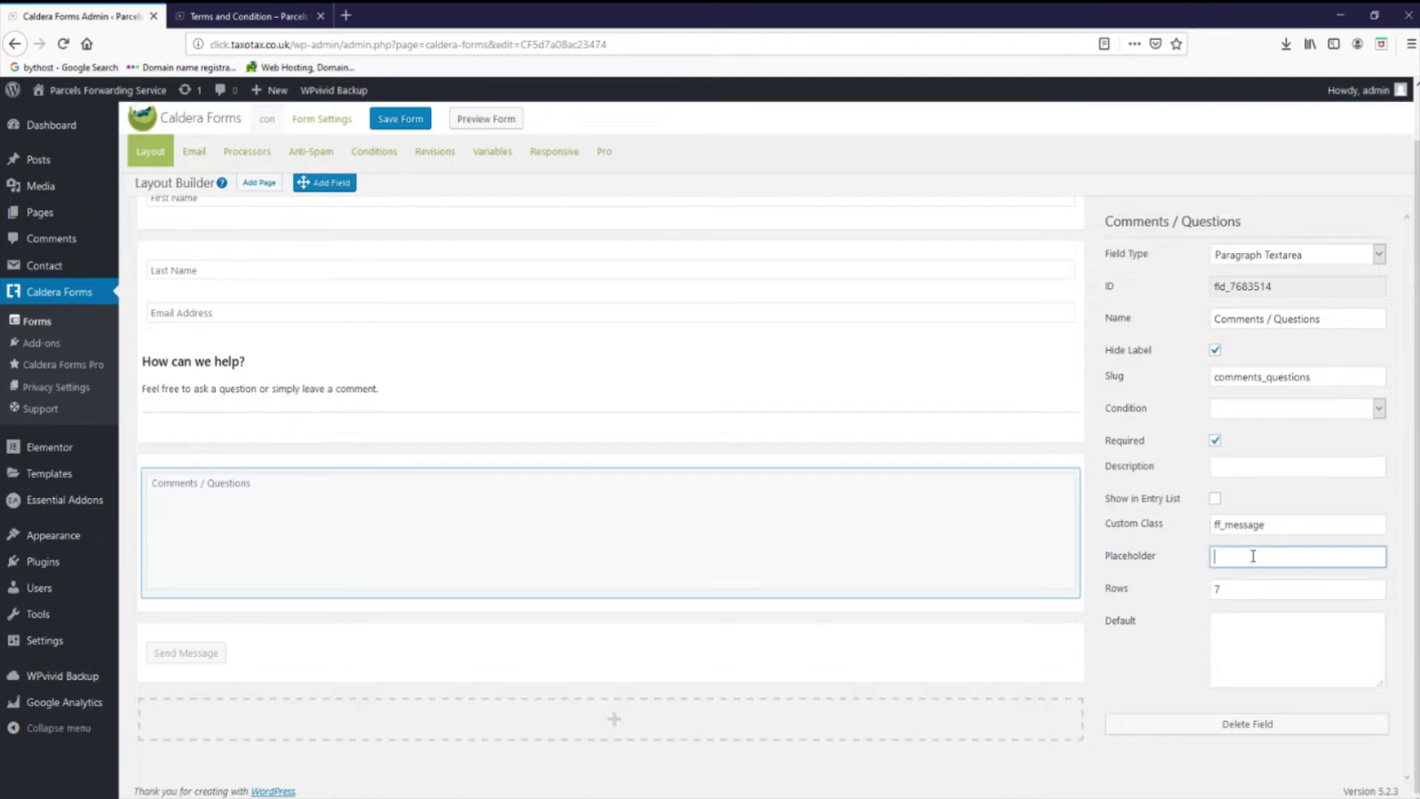
text(Your message)
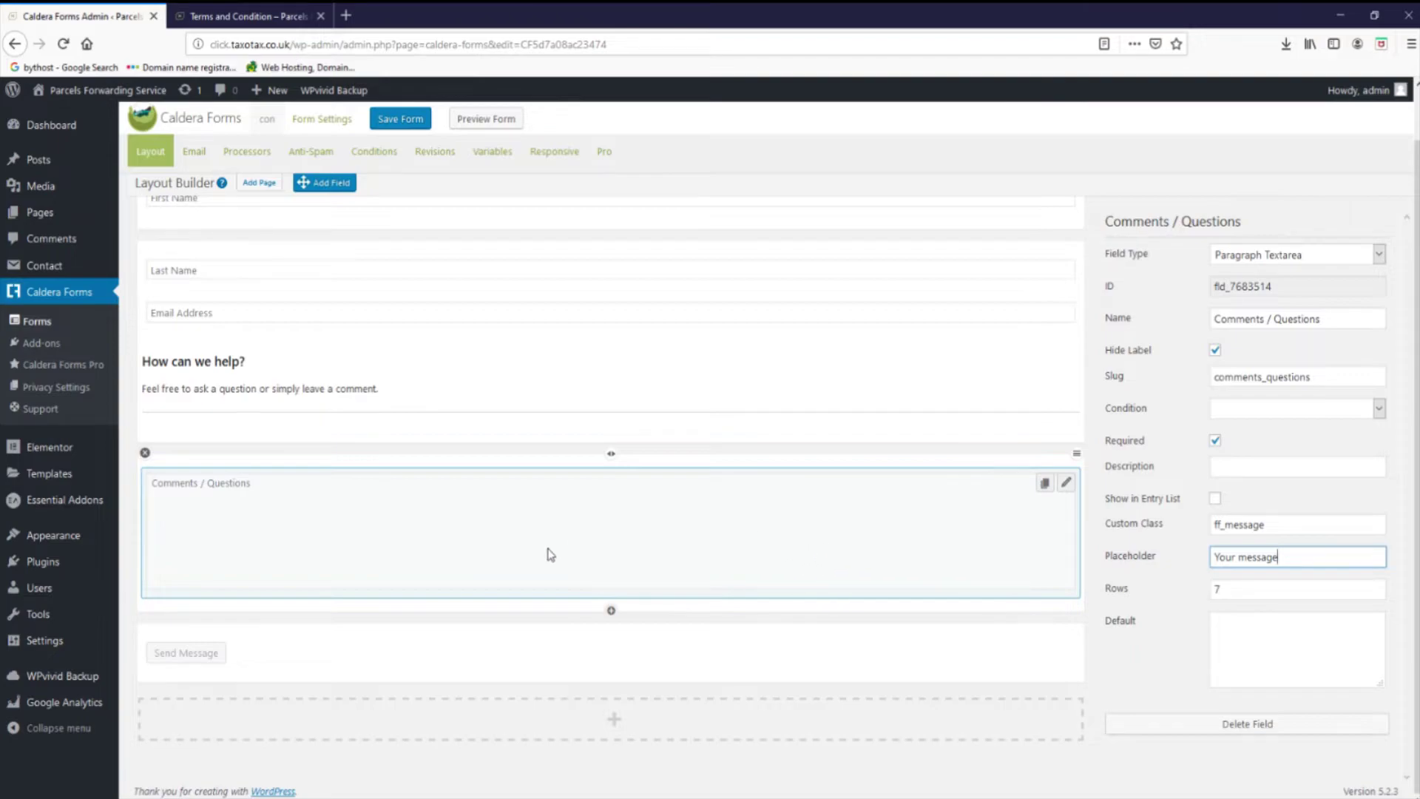
click(400, 119)
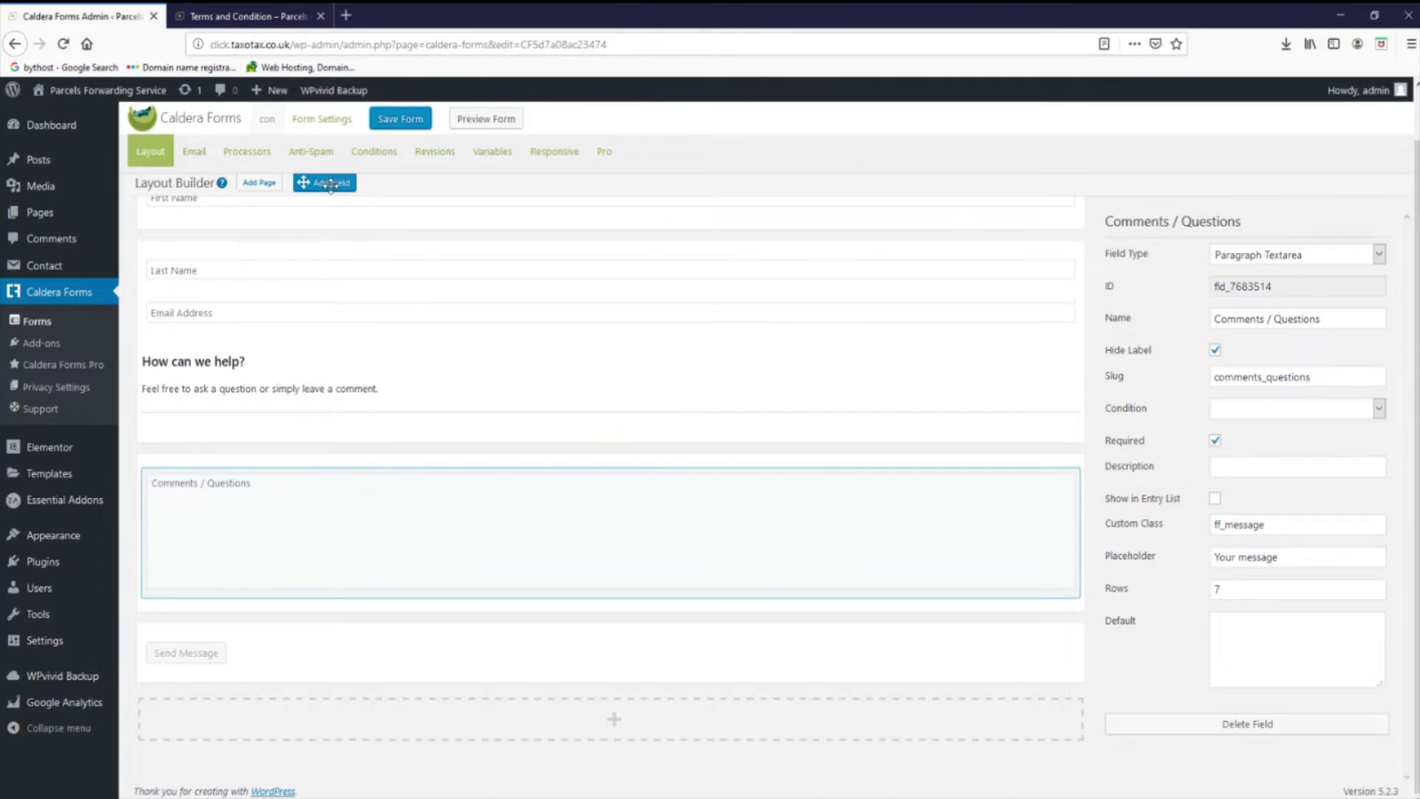
- Add a Checkbox field beneath the Comments / Questions field and name it "This is not Spam"
drag(330, 185, 192, 598)
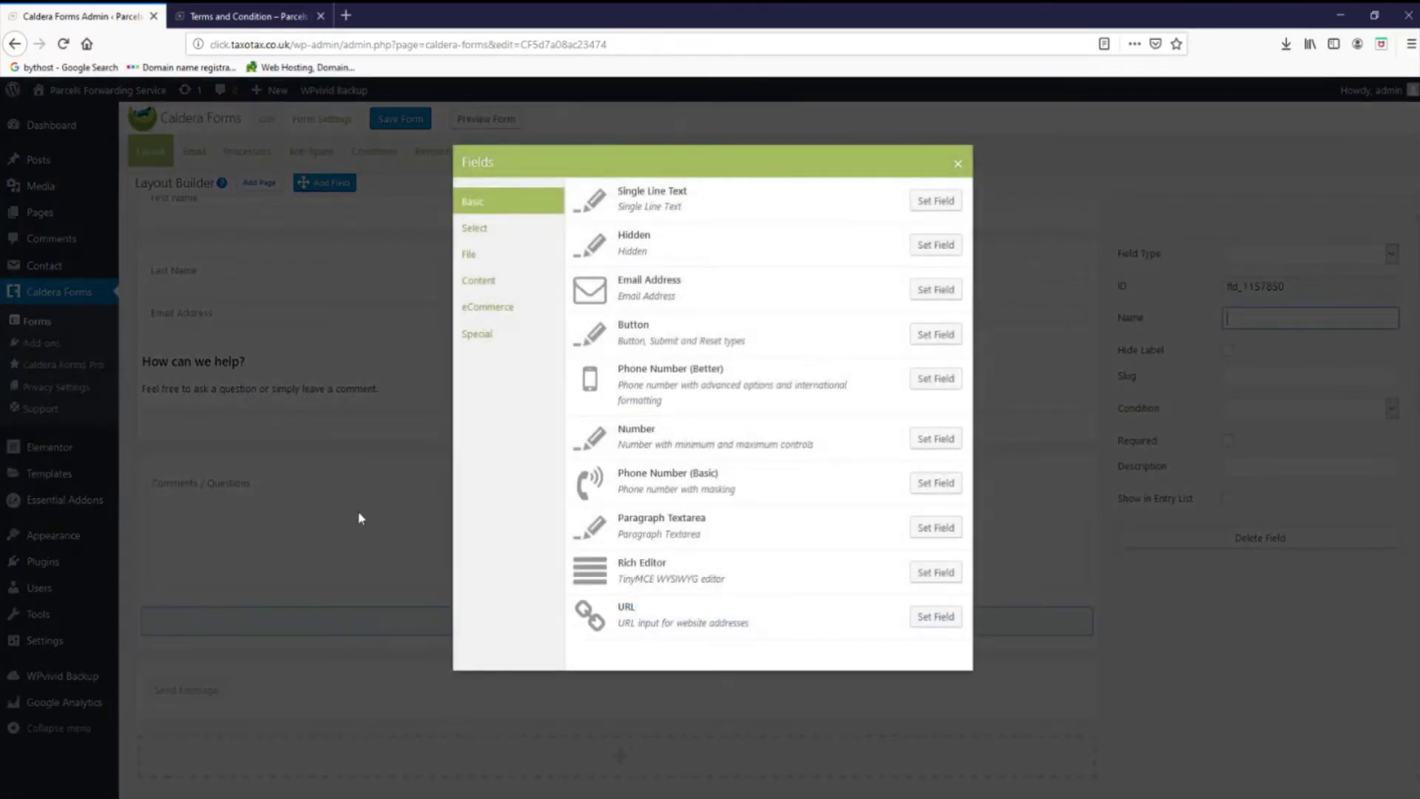
click(480, 227)
click(484, 229)
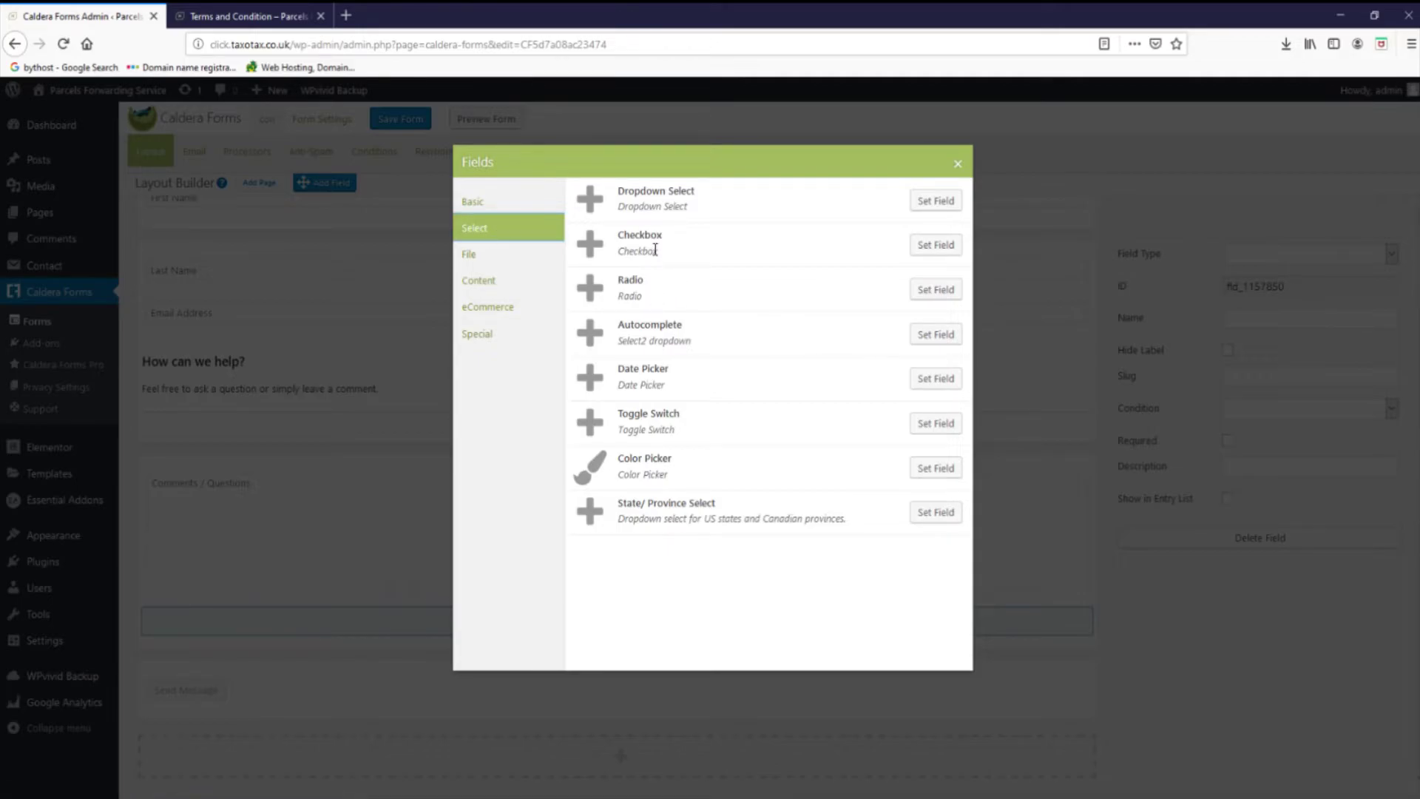
click(931, 246)
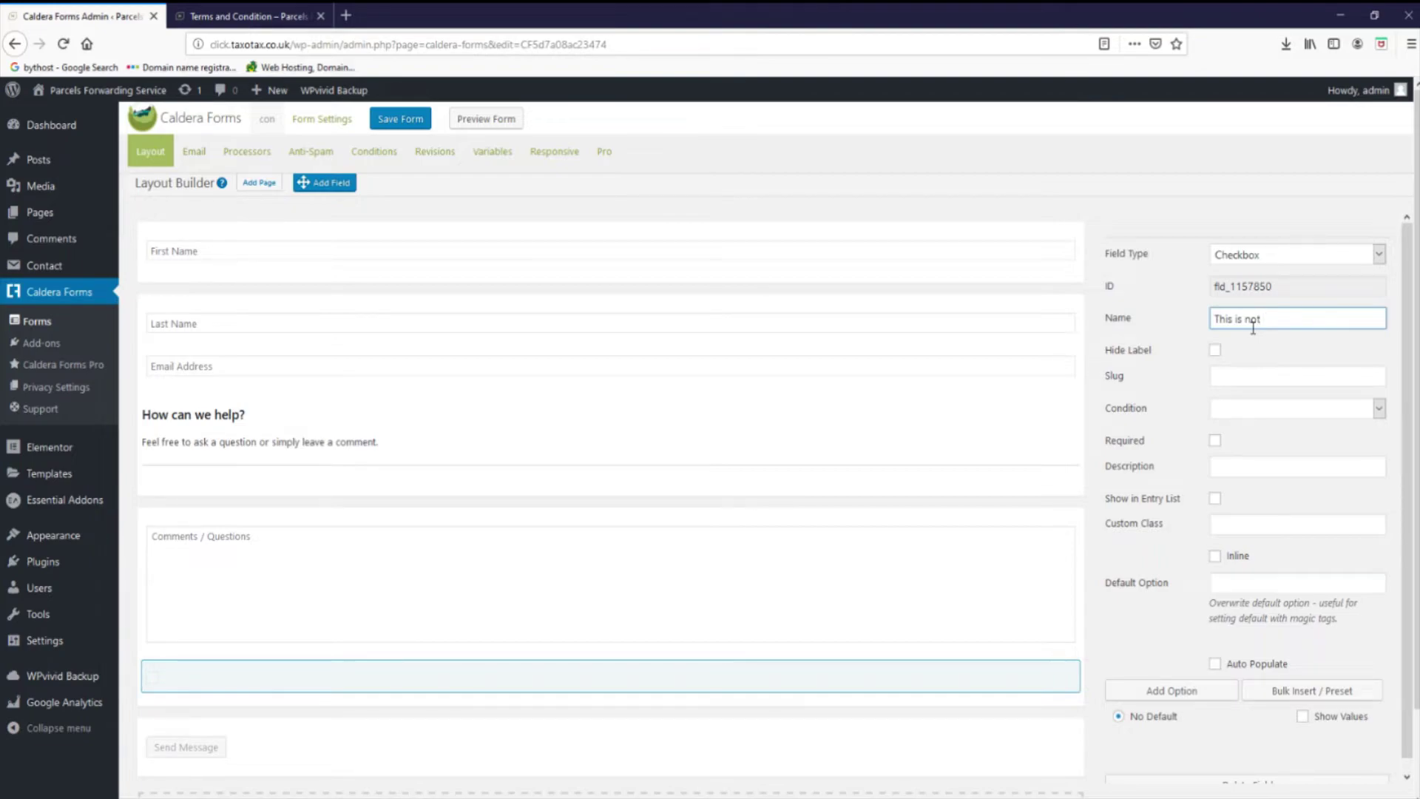
text(am)
- Hide the checkbox field's label, make the field required and set its custom class to "ff-not-spam"
click(1213, 352)
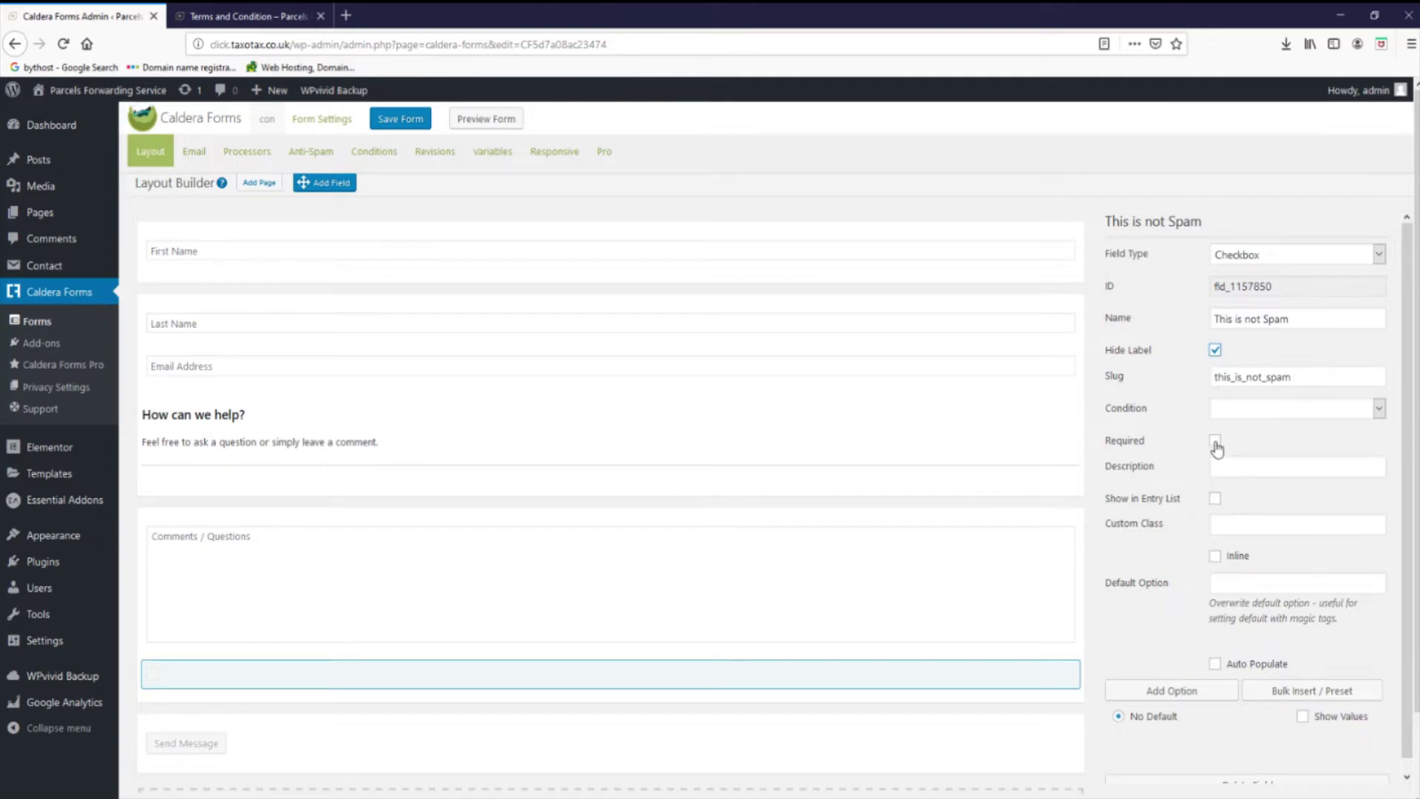
click(1226, 525)
text(ff-not-spam)
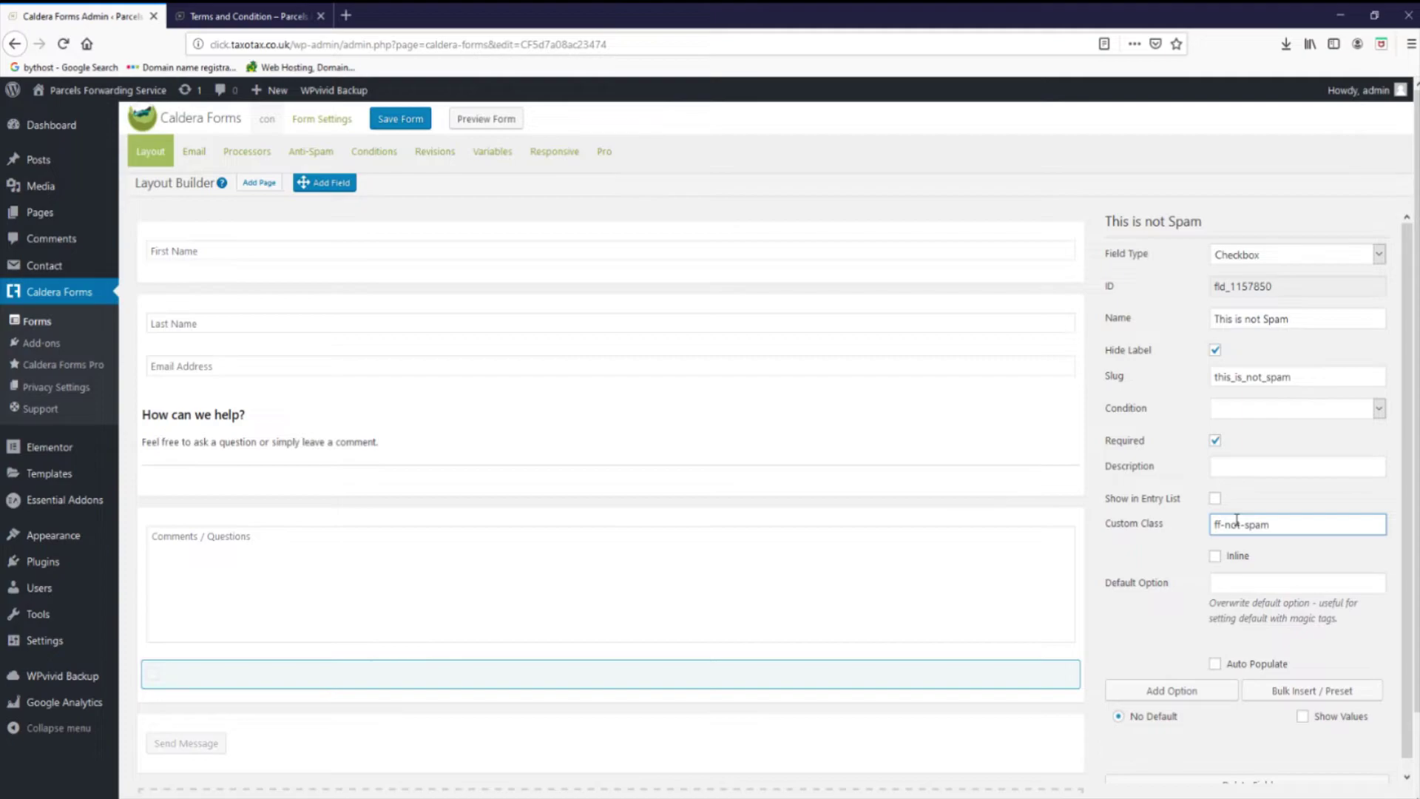
- Add an option labelled "This is notSpam(required)" to the checkbox field and save the form
scroll(1306, 300, down, 1)
scroll(1157, 530, down, 3)
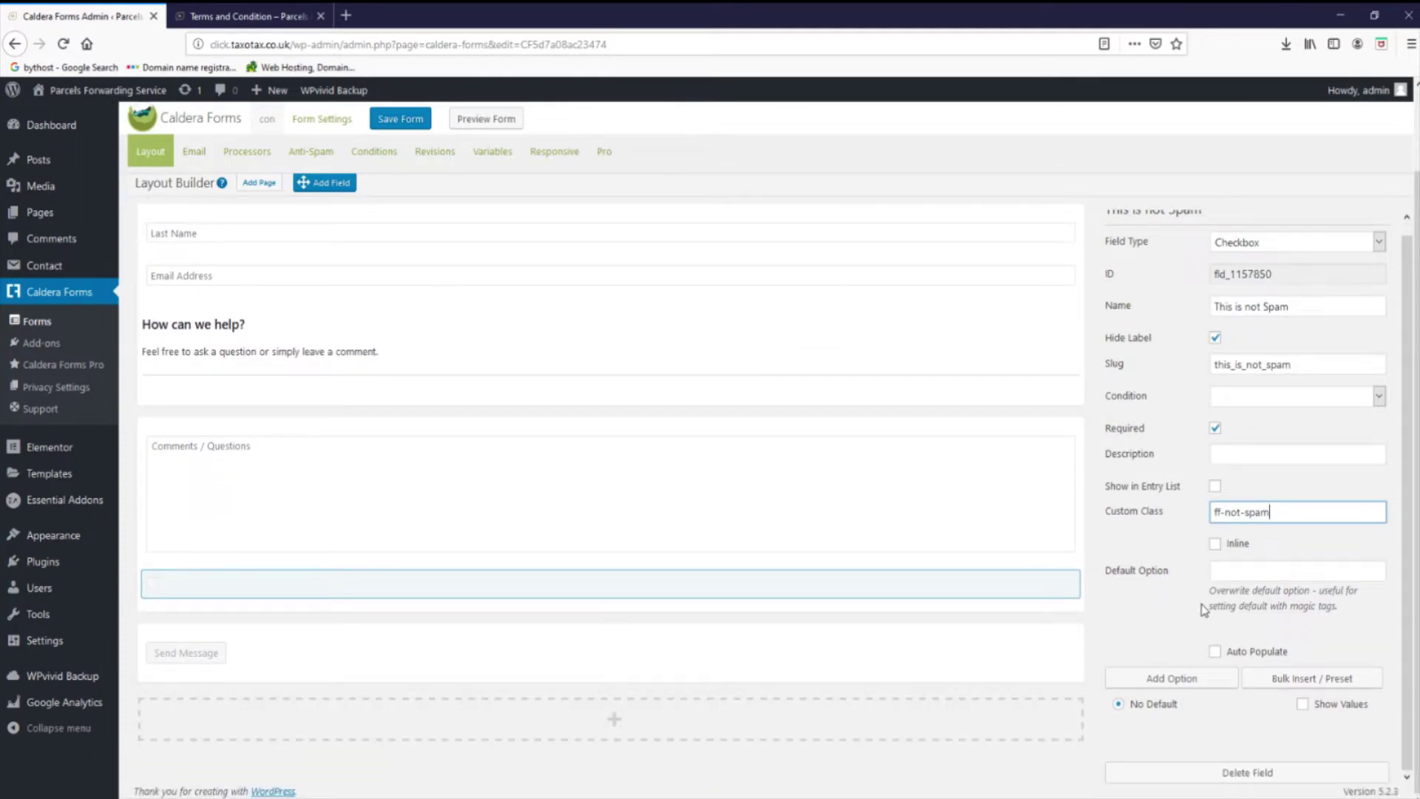
click(1182, 681)
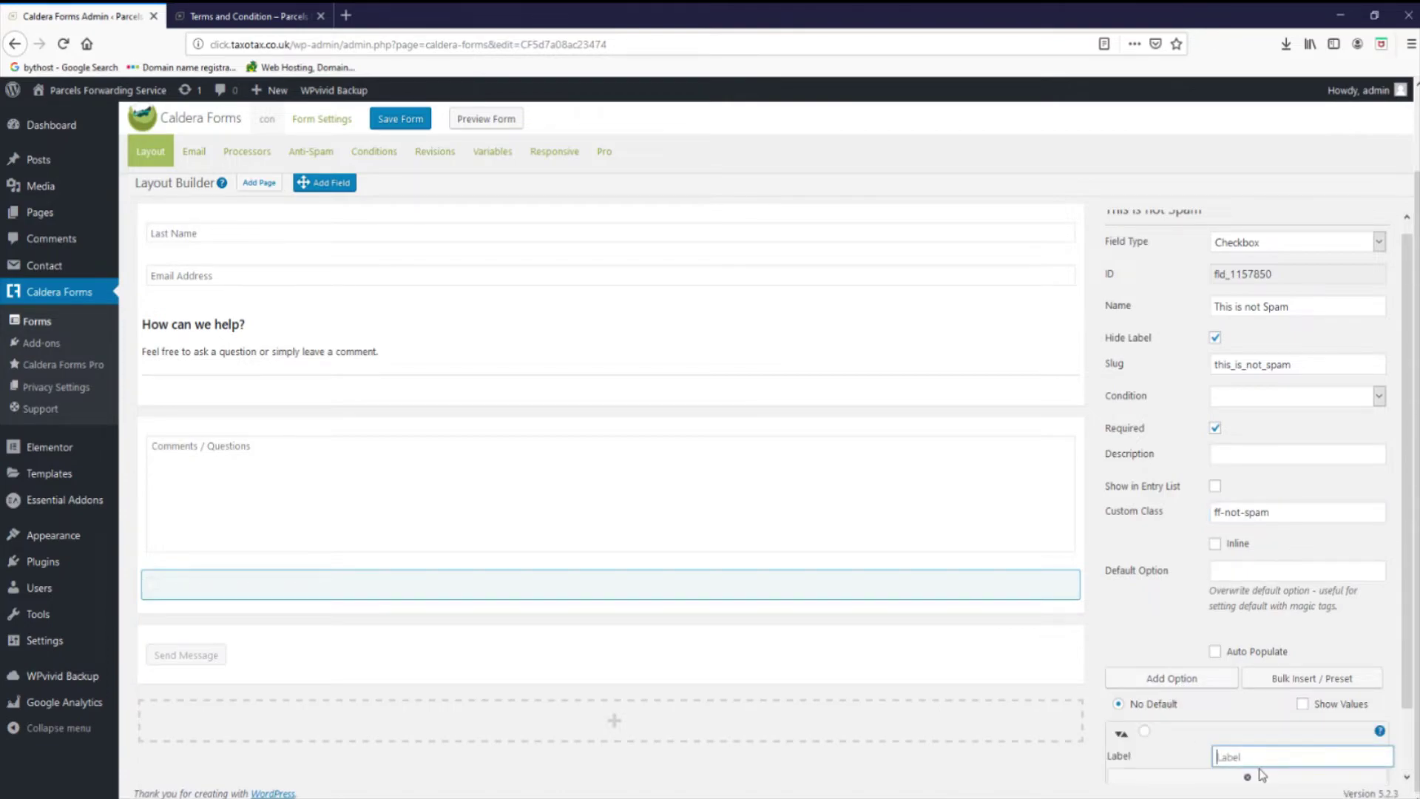
text(This is notSpam(required)
scroll(1202, 735, down, 2)
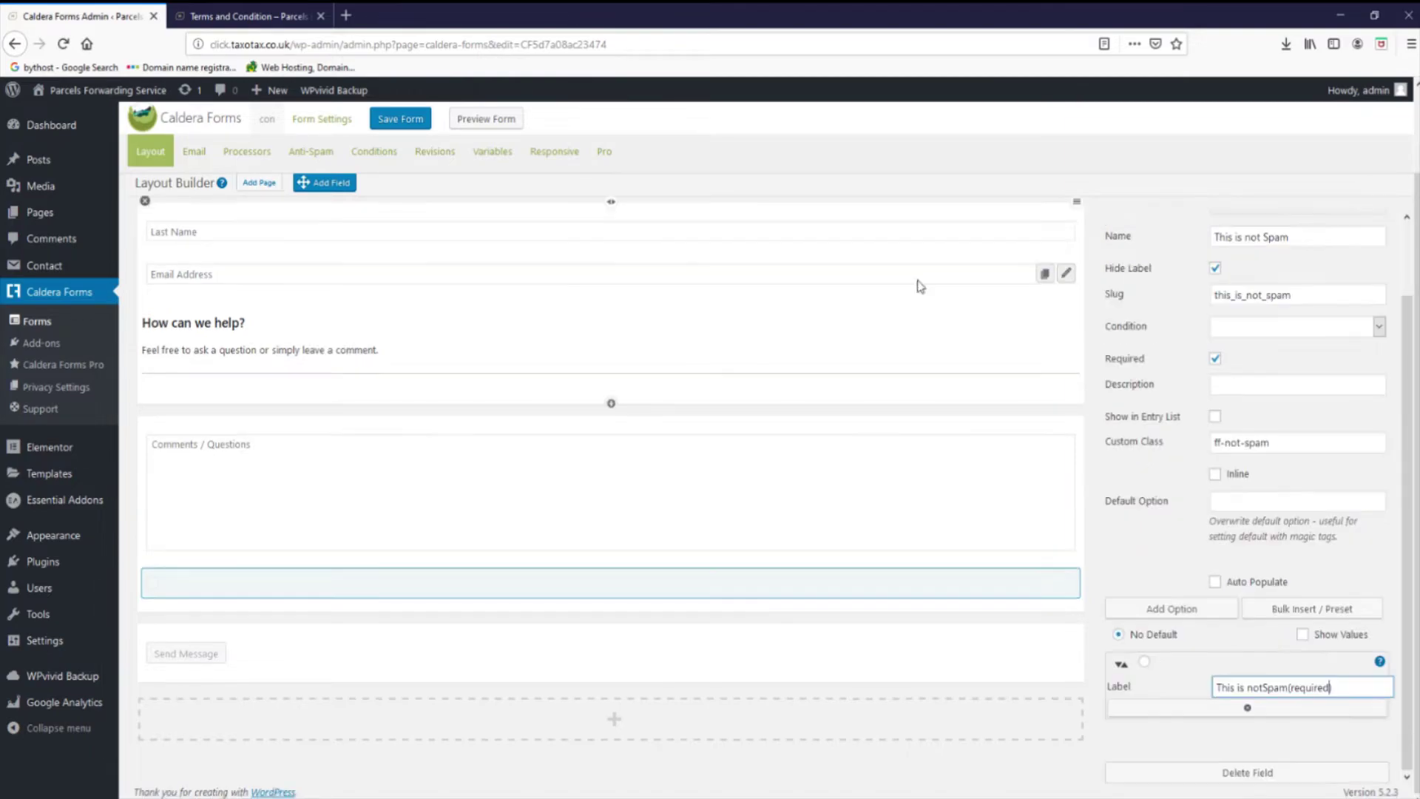
click(406, 124)
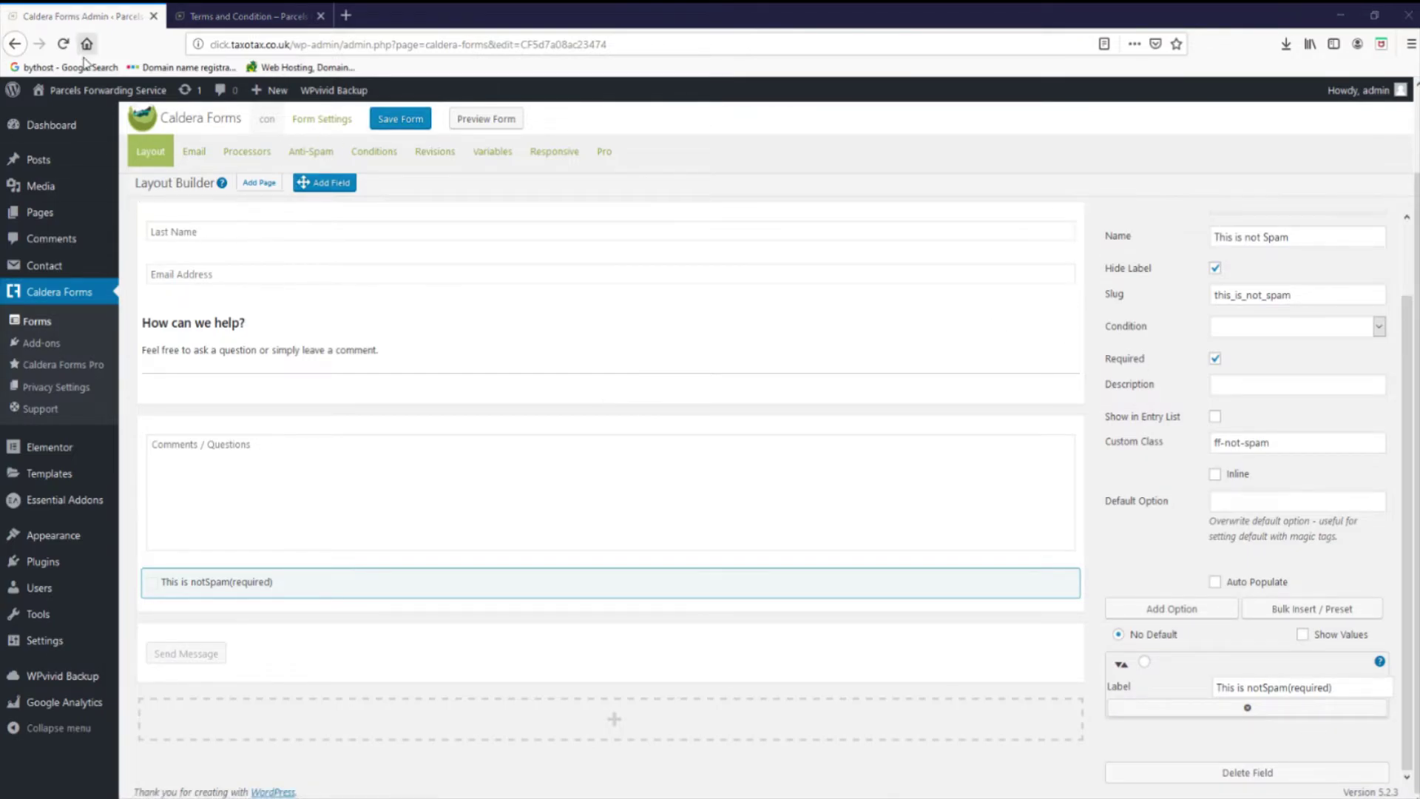
- Review the form's email notification settings, including the sender, recipients, subject and message
click(200, 162)
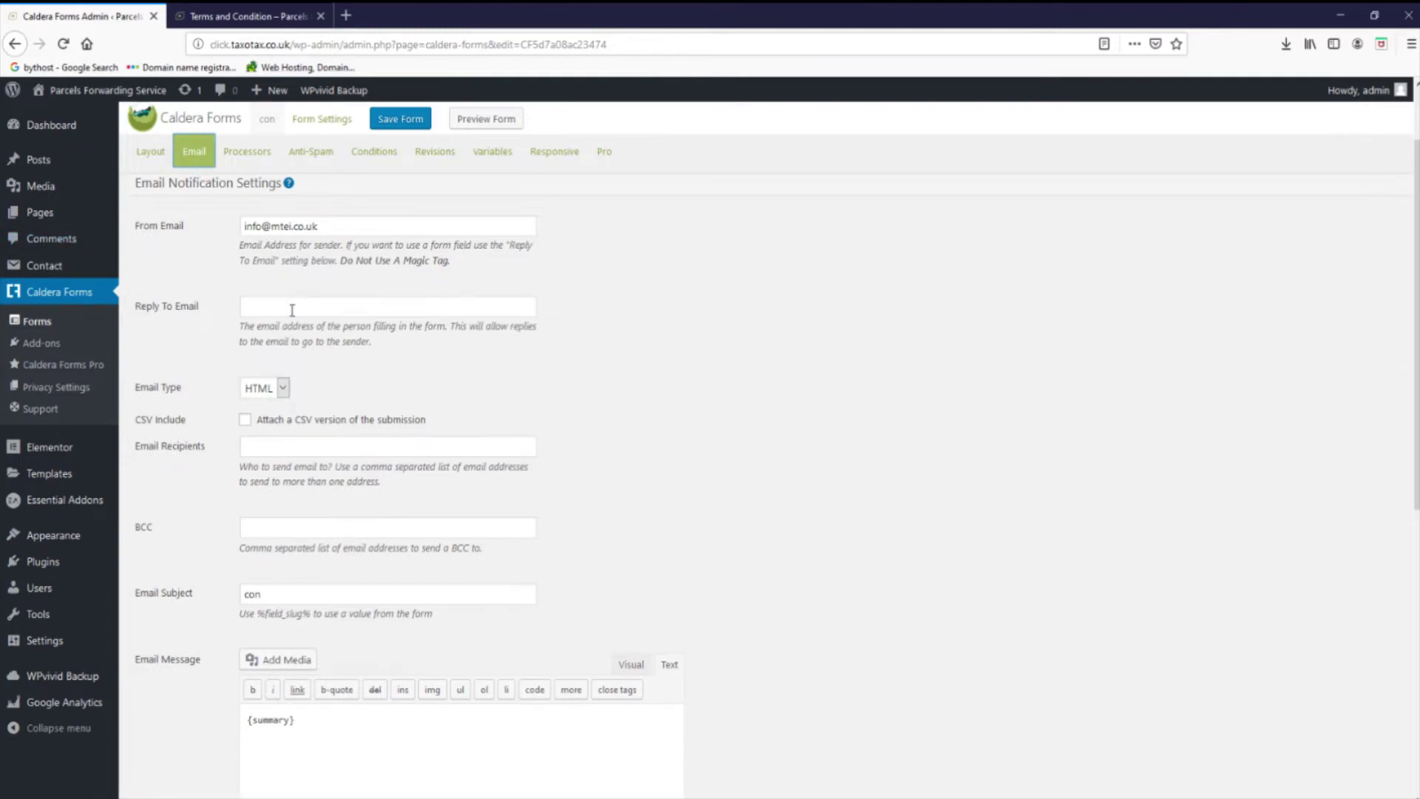
scroll(310, 372, down, 5)
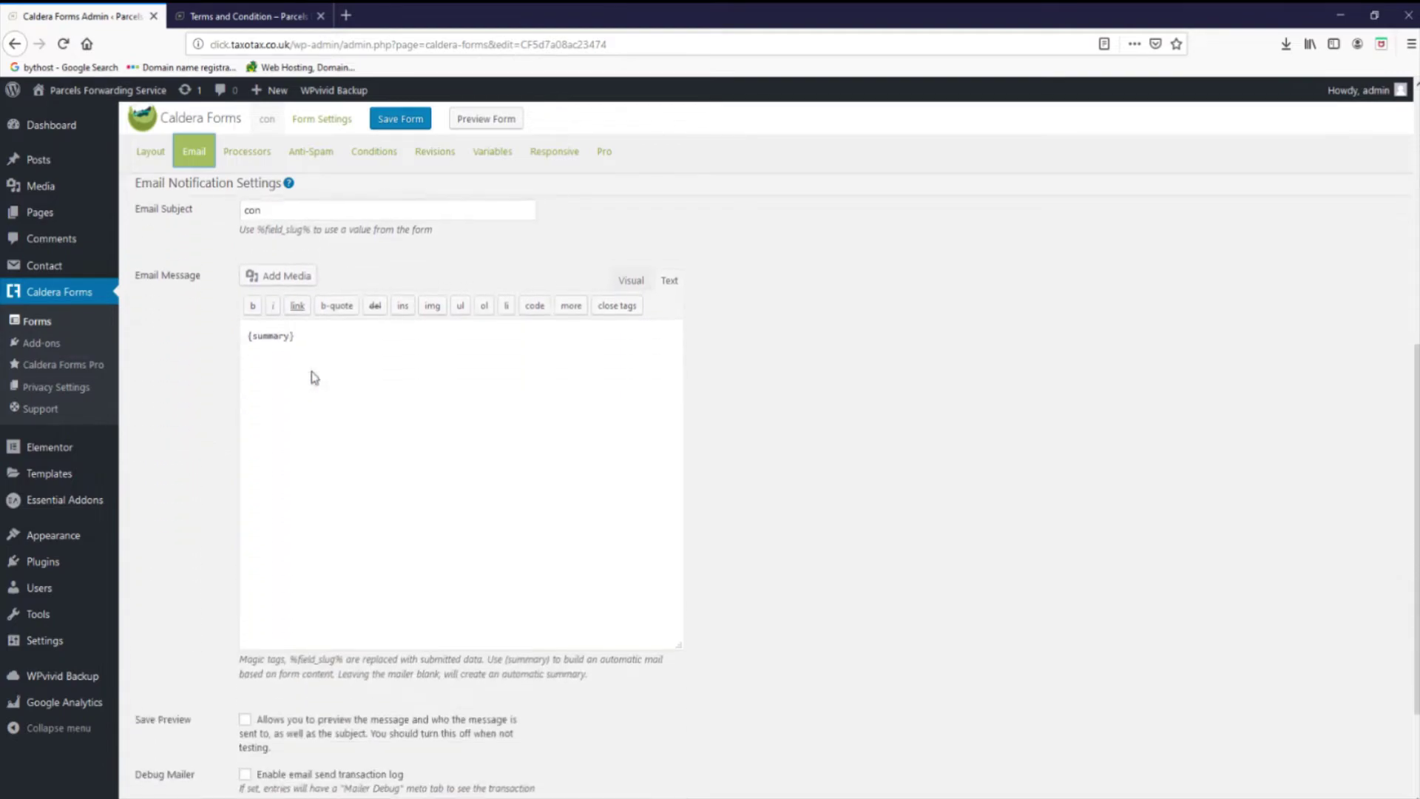
scroll(314, 374, up, 6)
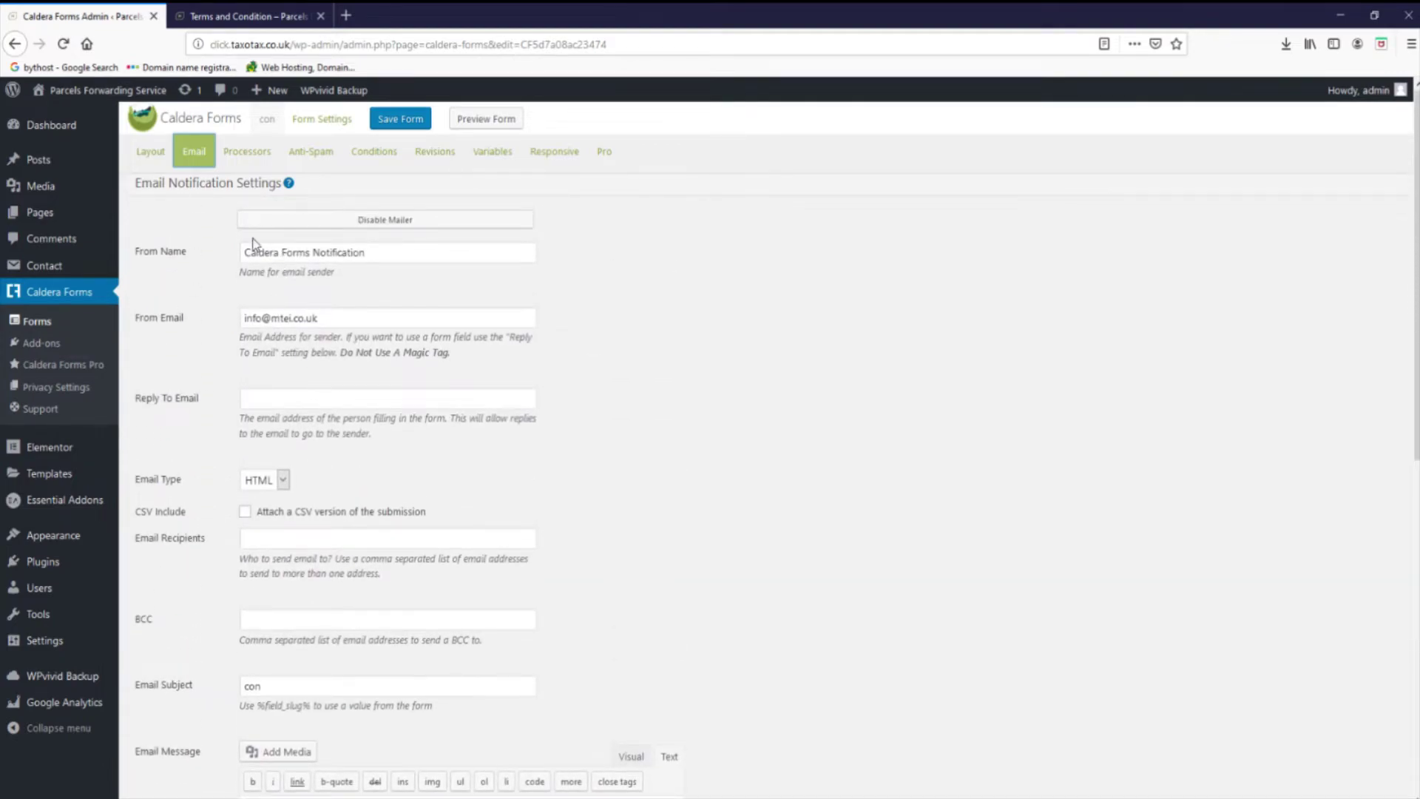
- Visit the site, open Footer Widget Area 2 in the theme customizer and check the Contact Us form widget's settings
mouse_move(73, 133)
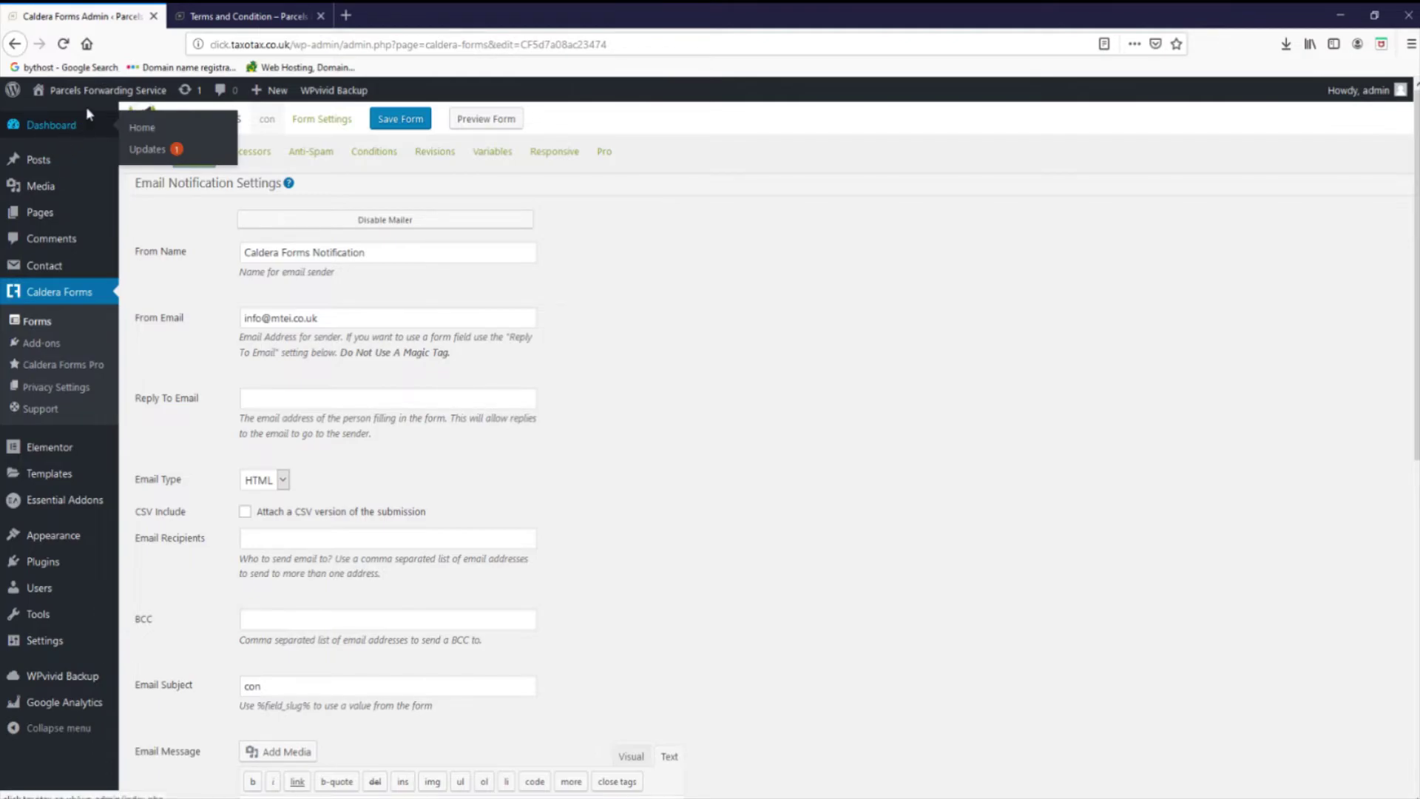
mouse_move(98, 92)
click(51, 117)
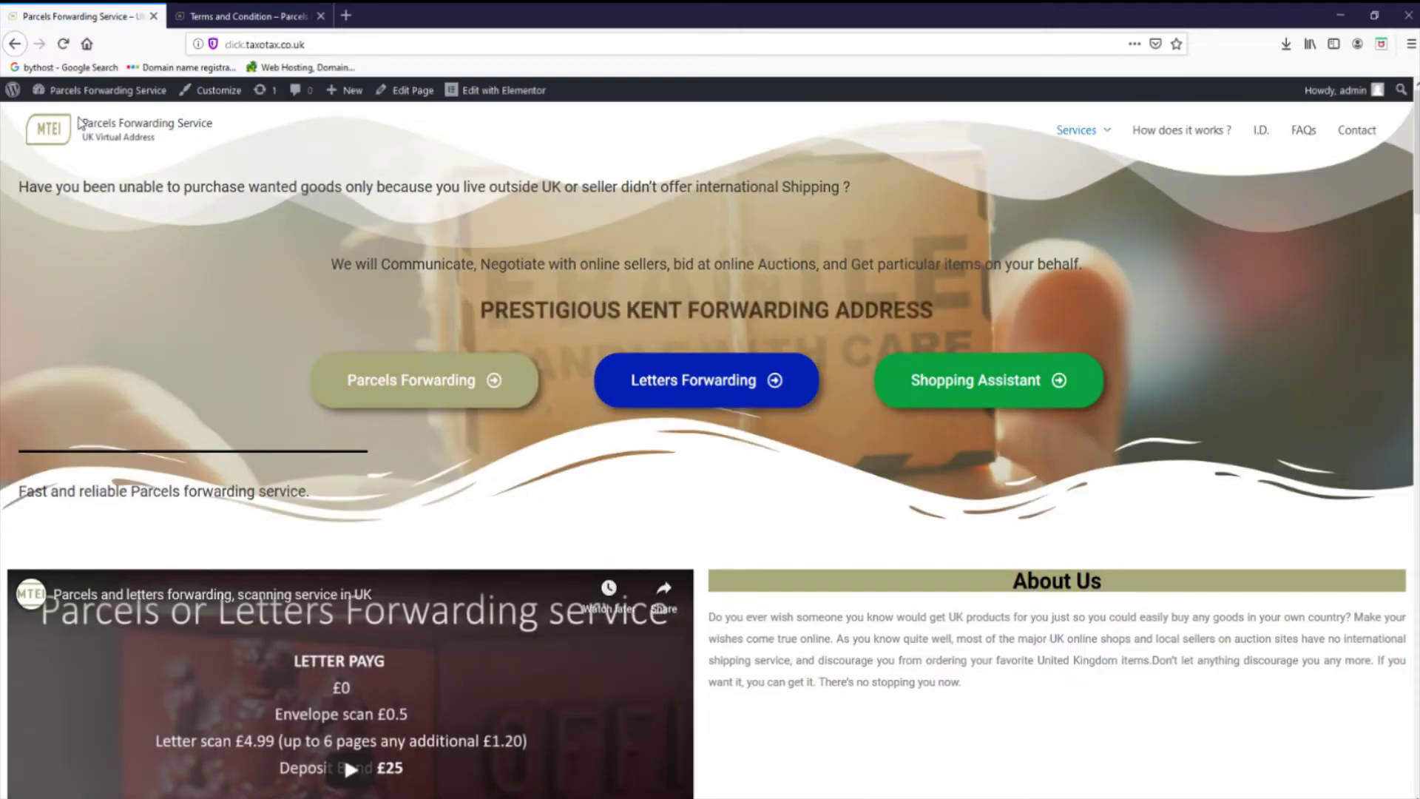
click(220, 92)
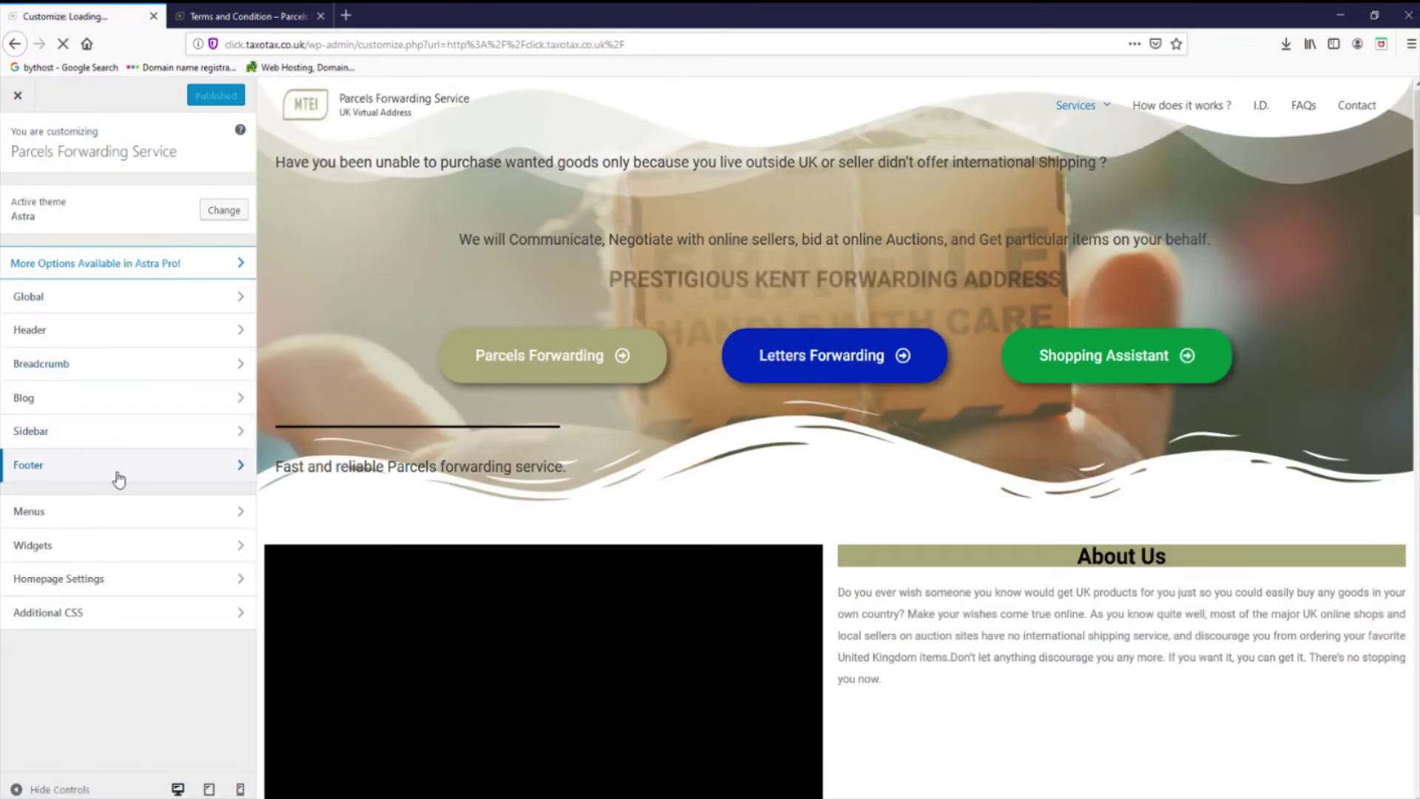
click(117, 544)
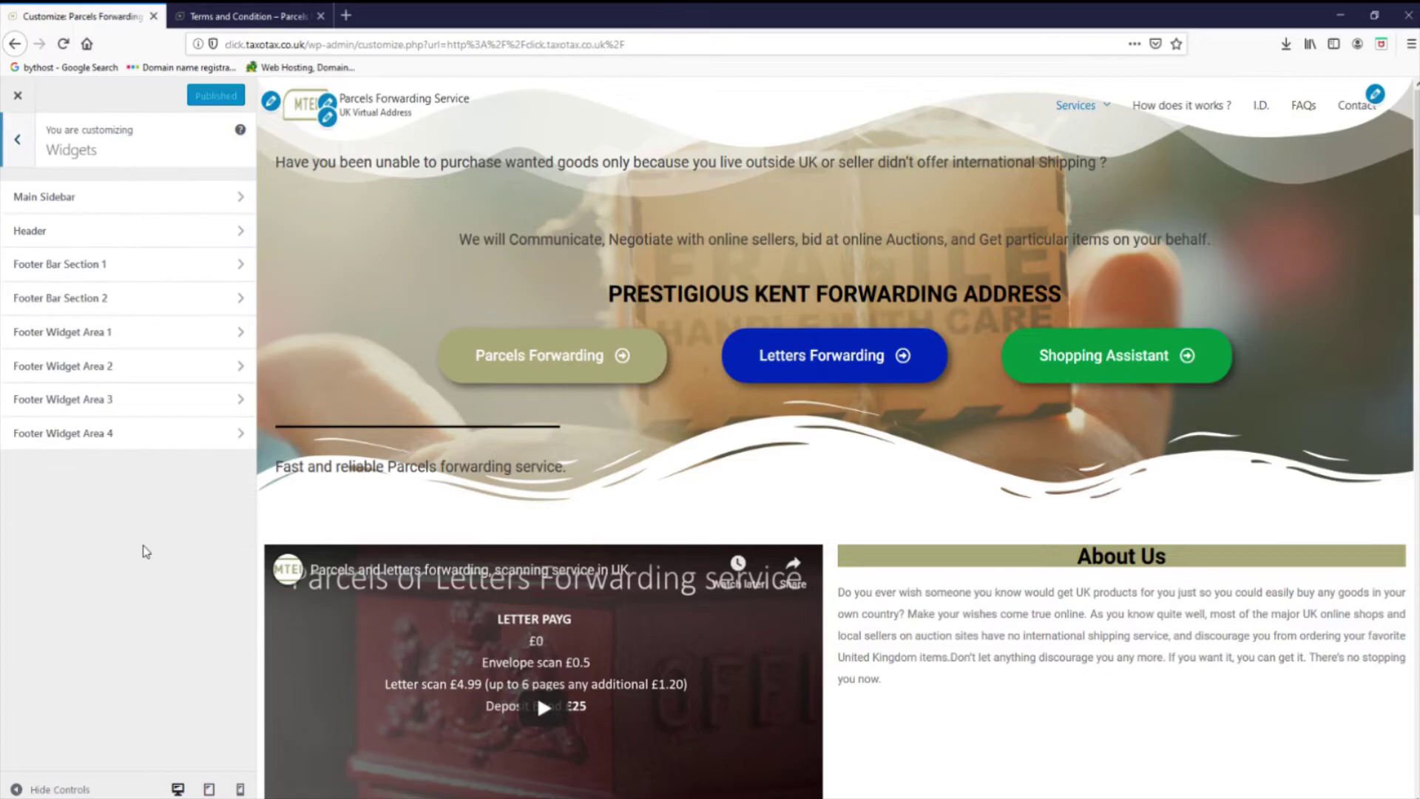
click(133, 370)
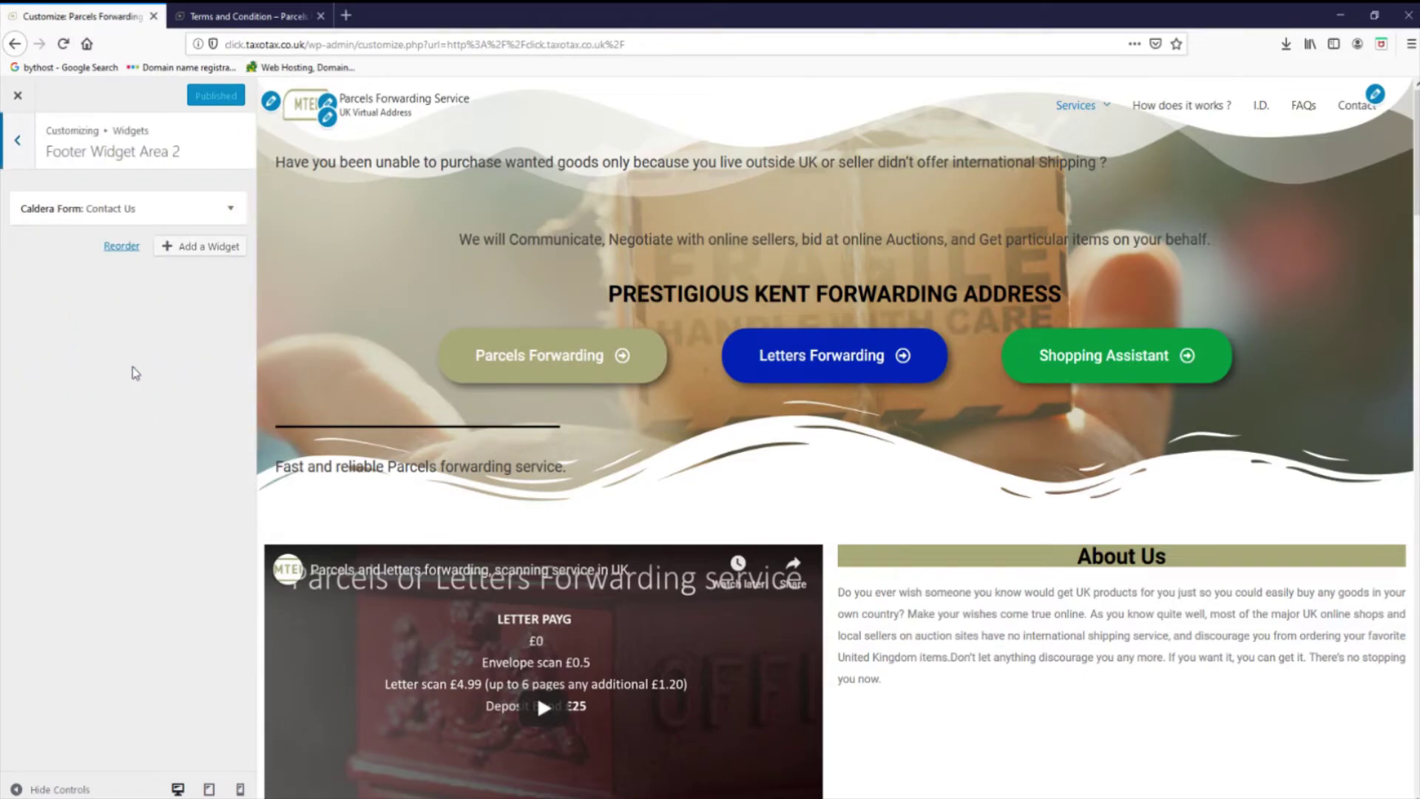
click(231, 211)
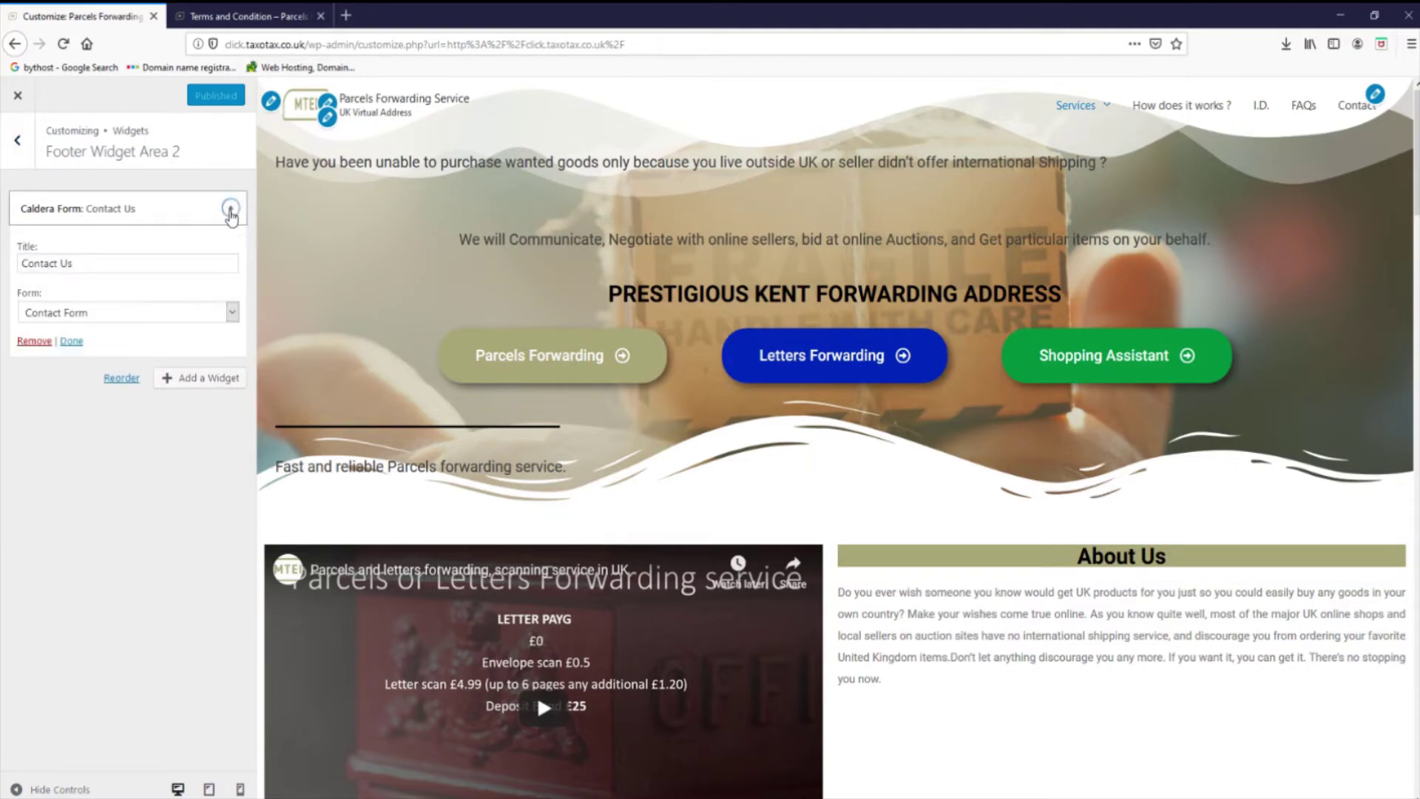
click(231, 210)
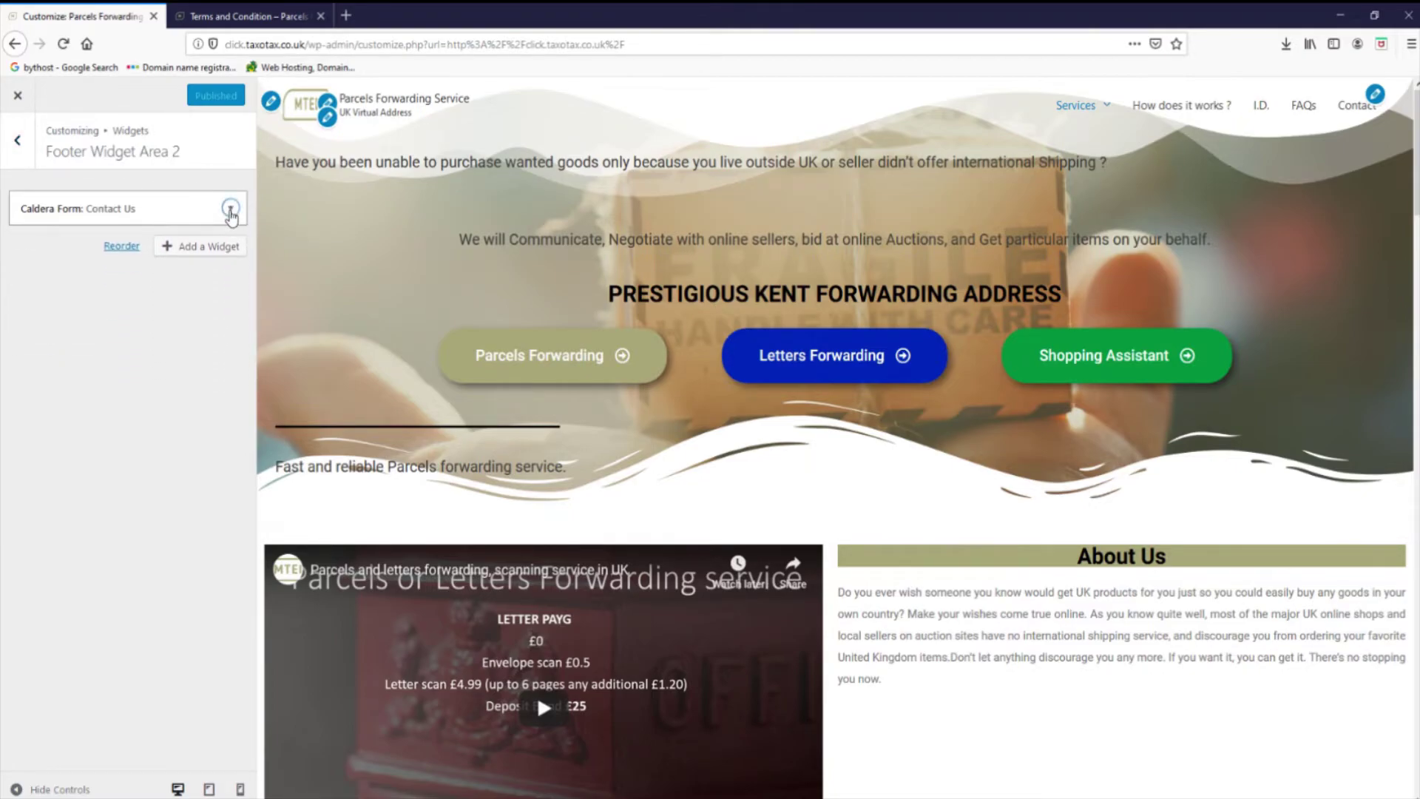
click(209, 246)
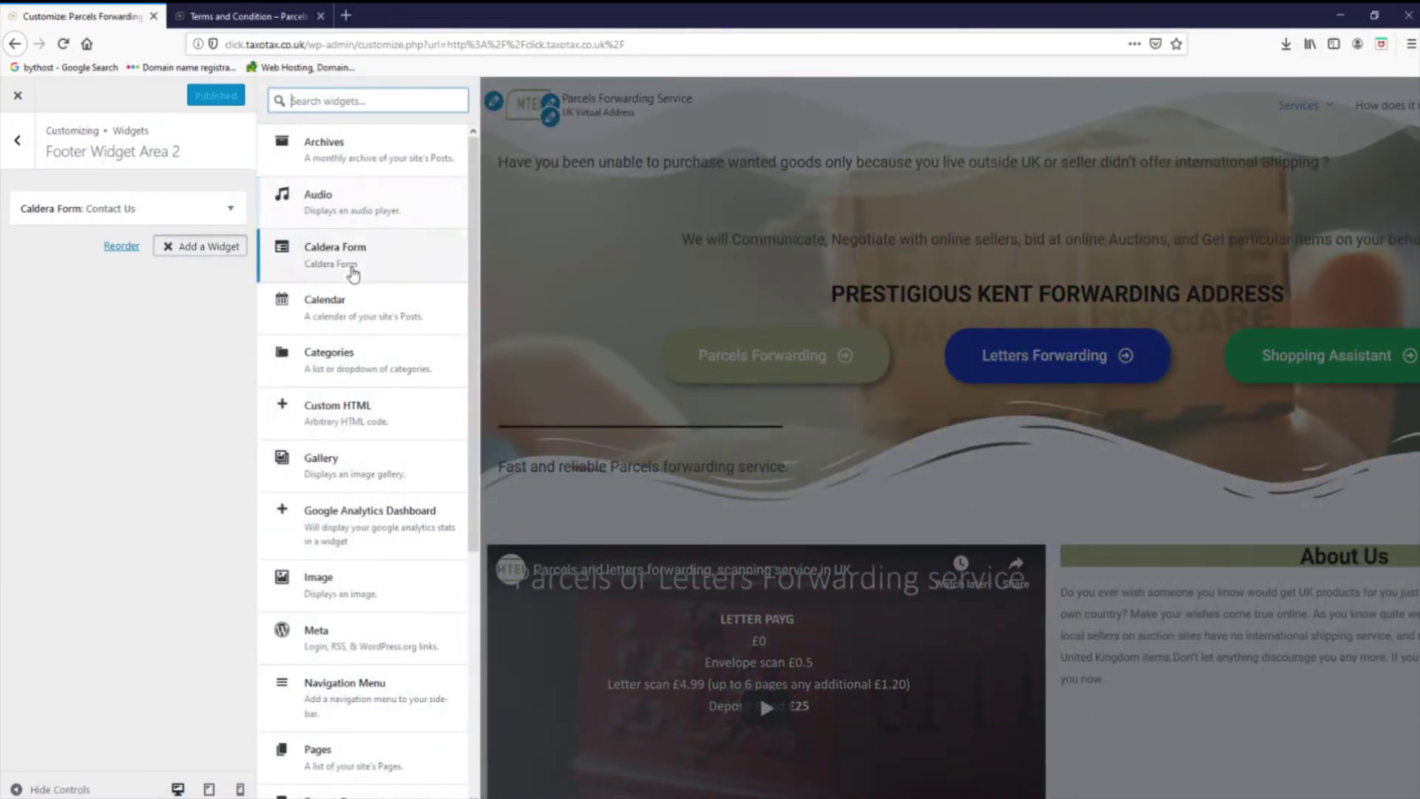
click(352, 266)
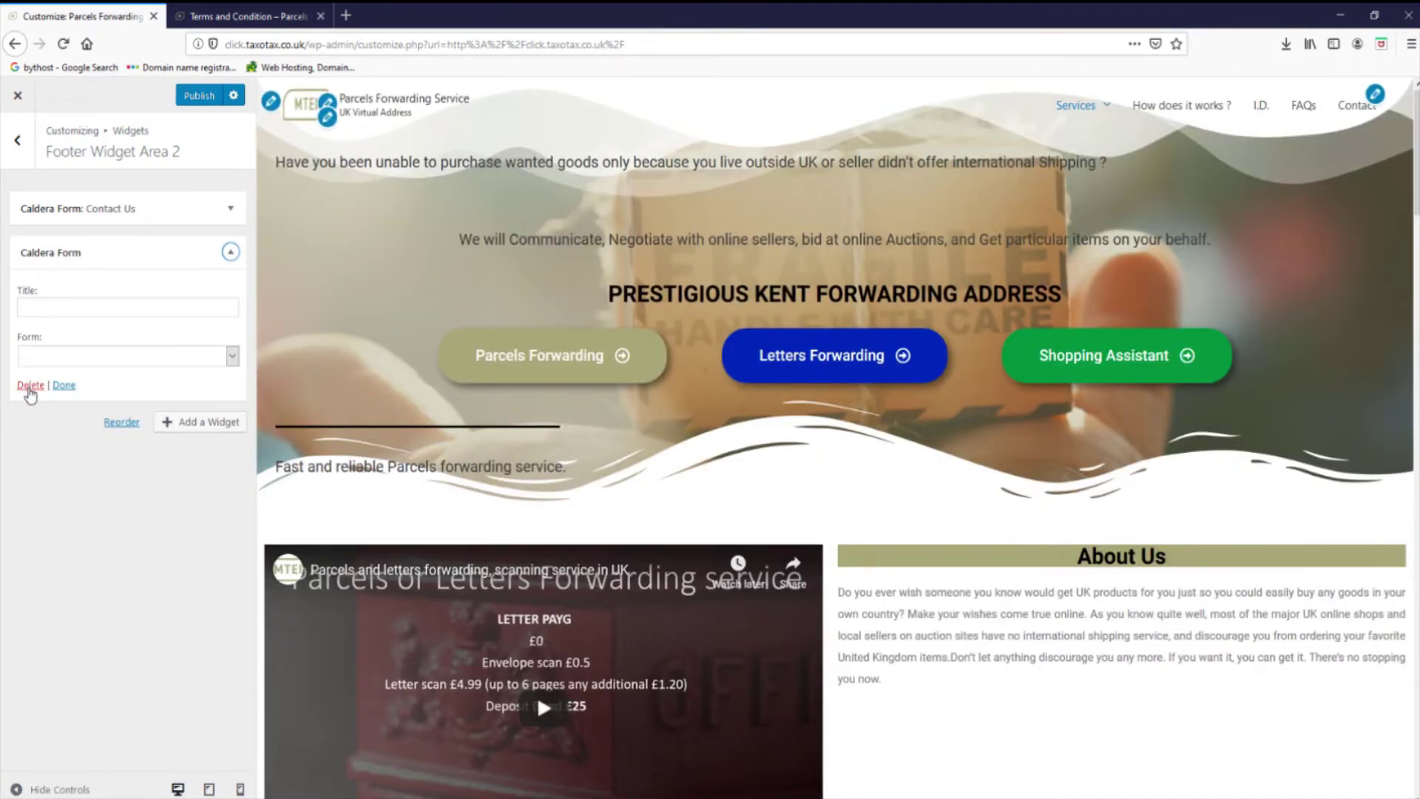
click(27, 383)
- Set the Contact Us widget in Footer Widget Area 2 to show the form "con" and publish the change
click(231, 210)
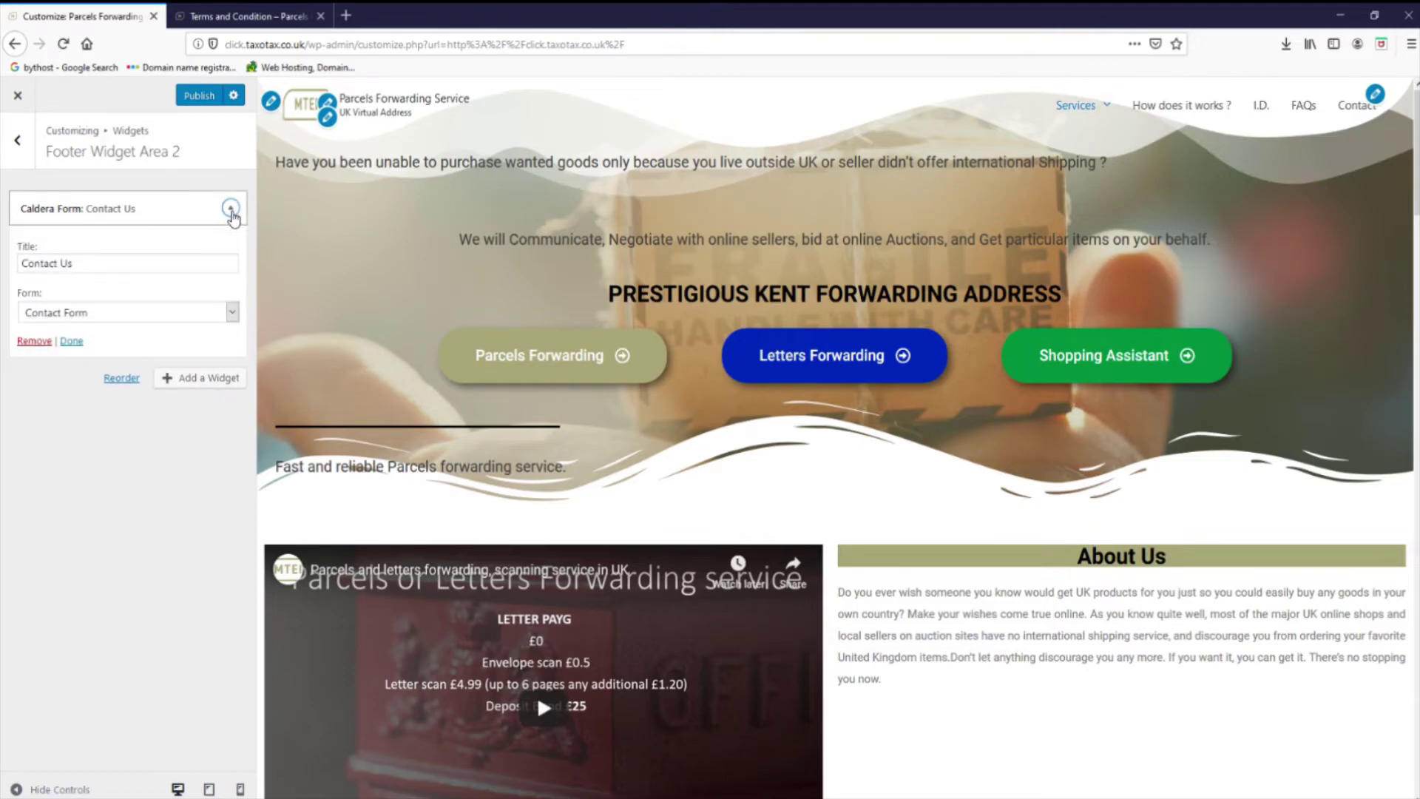
click(102, 319)
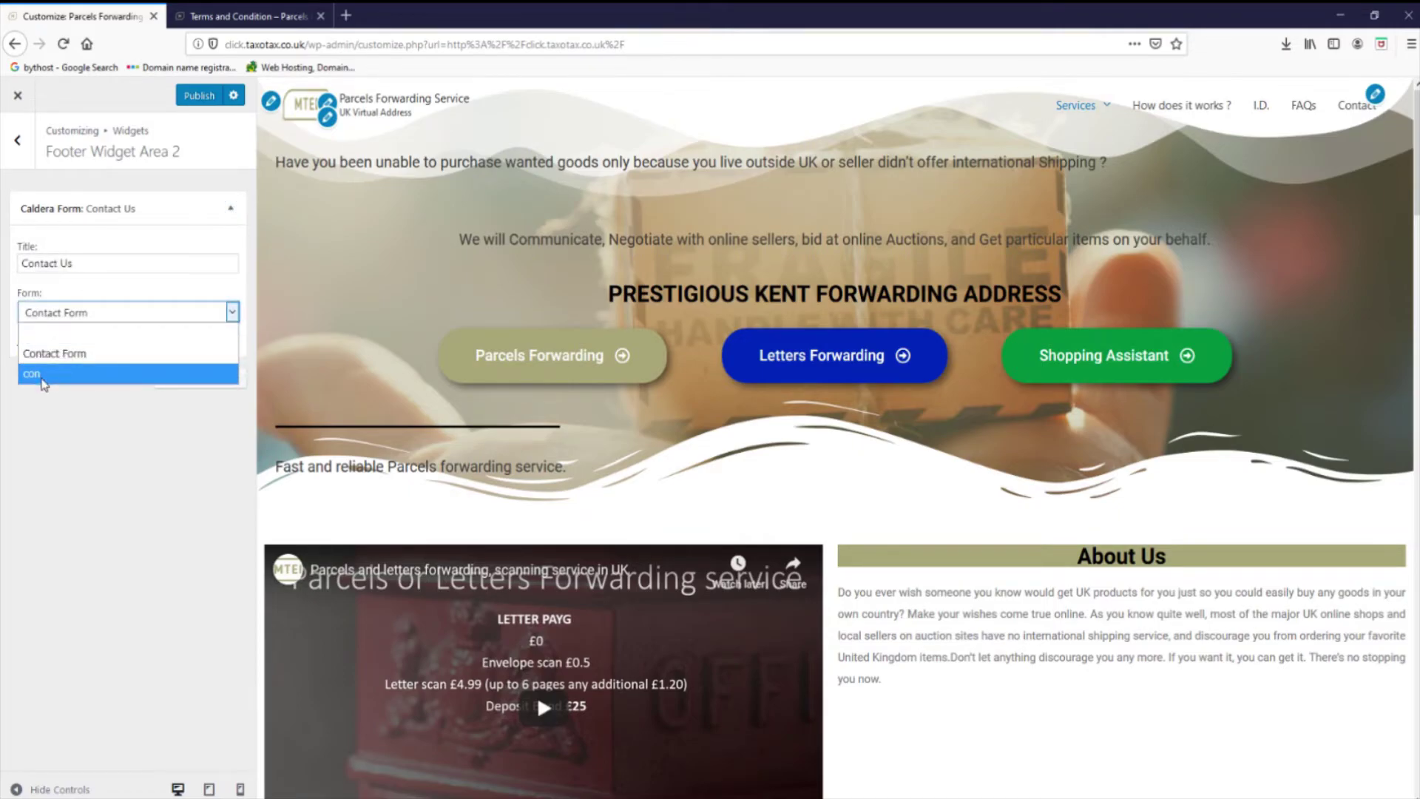
click(42, 376)
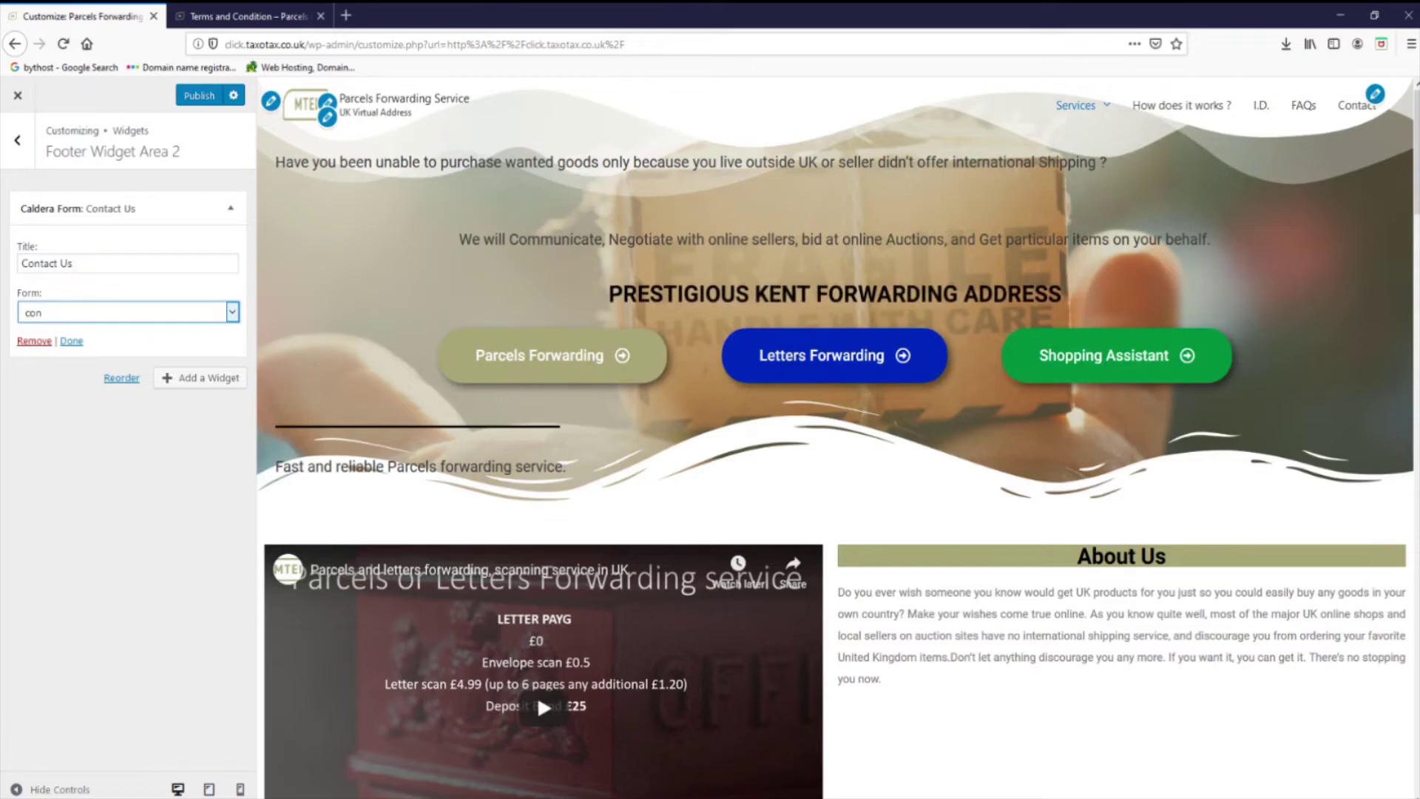
drag(1415, 148, 1397, 732)
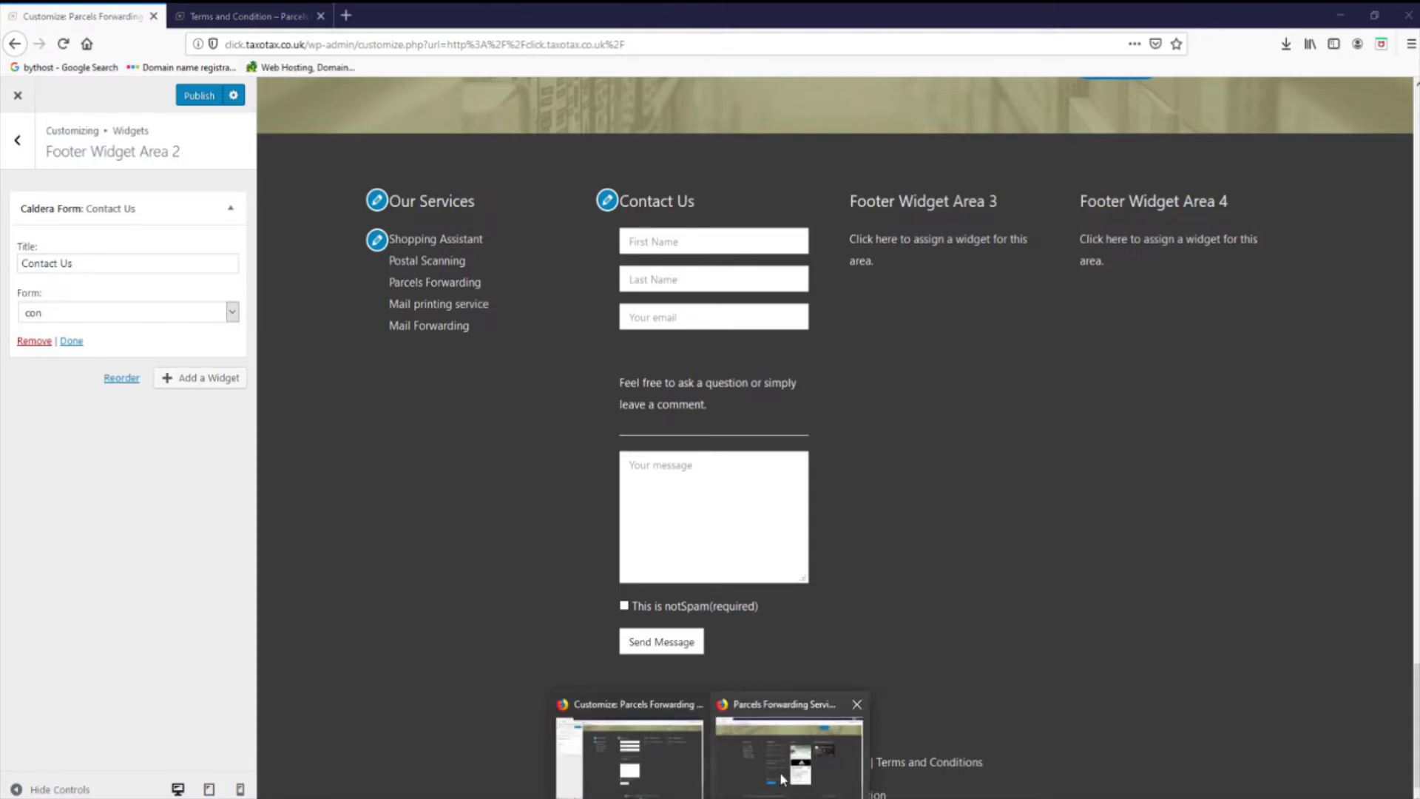
click(782, 776)
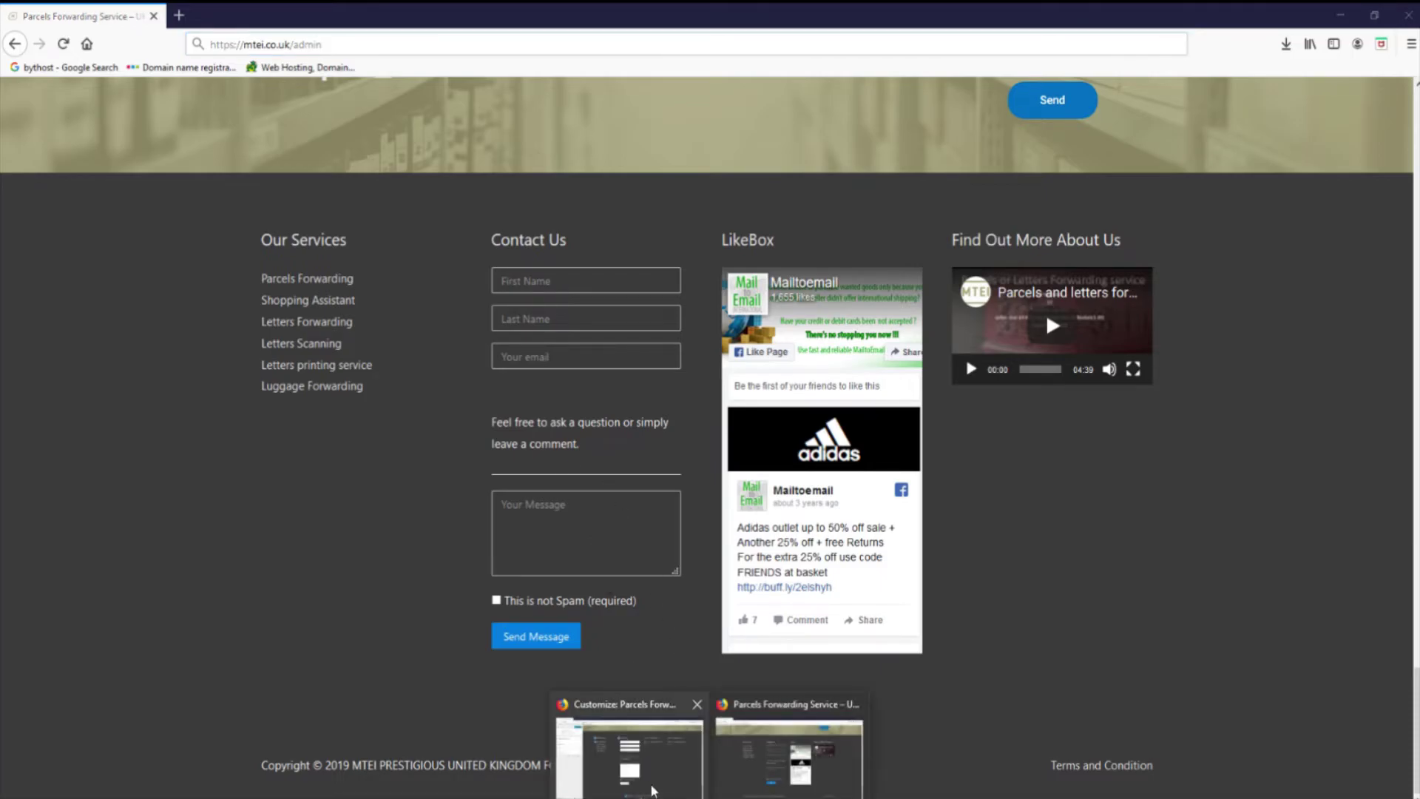
click(632, 744)
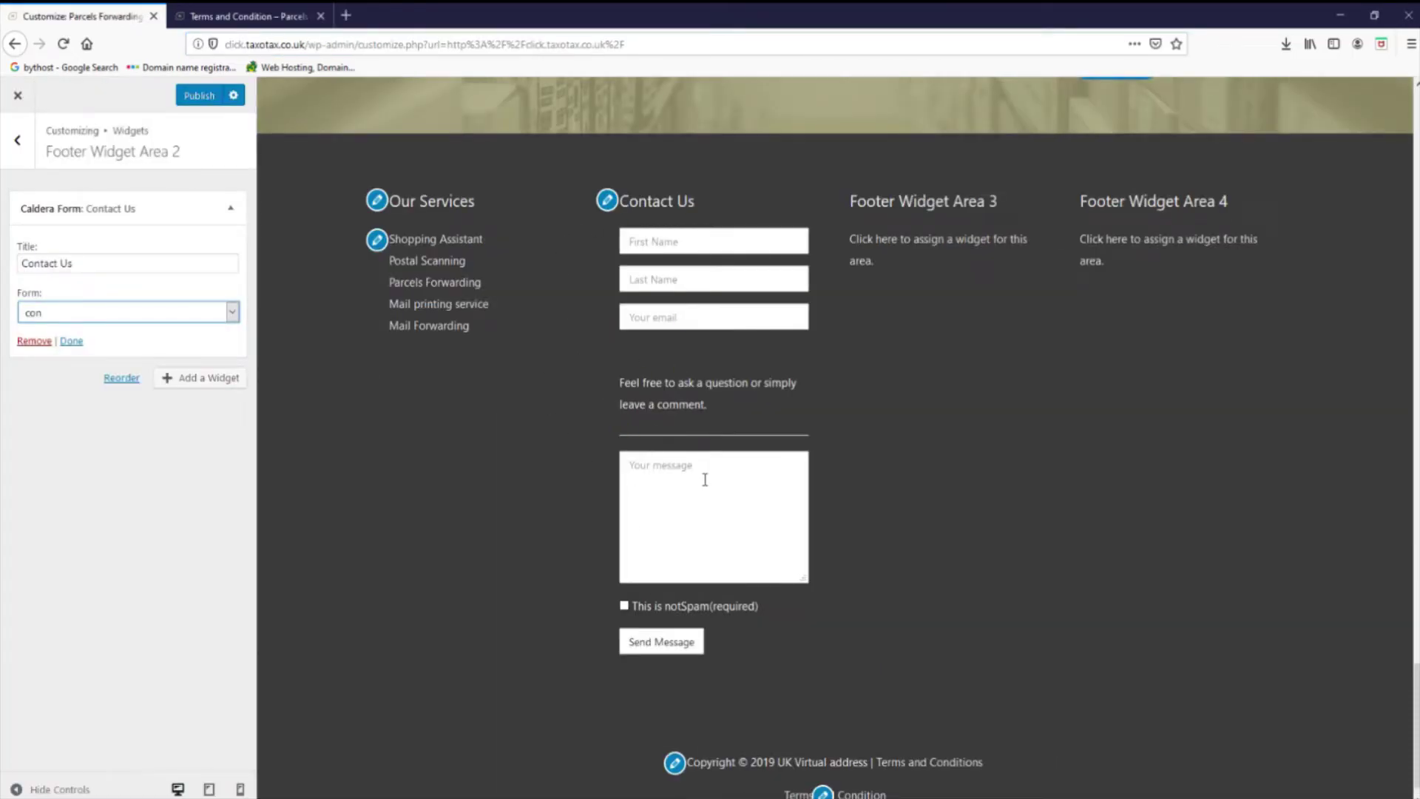
click(198, 96)
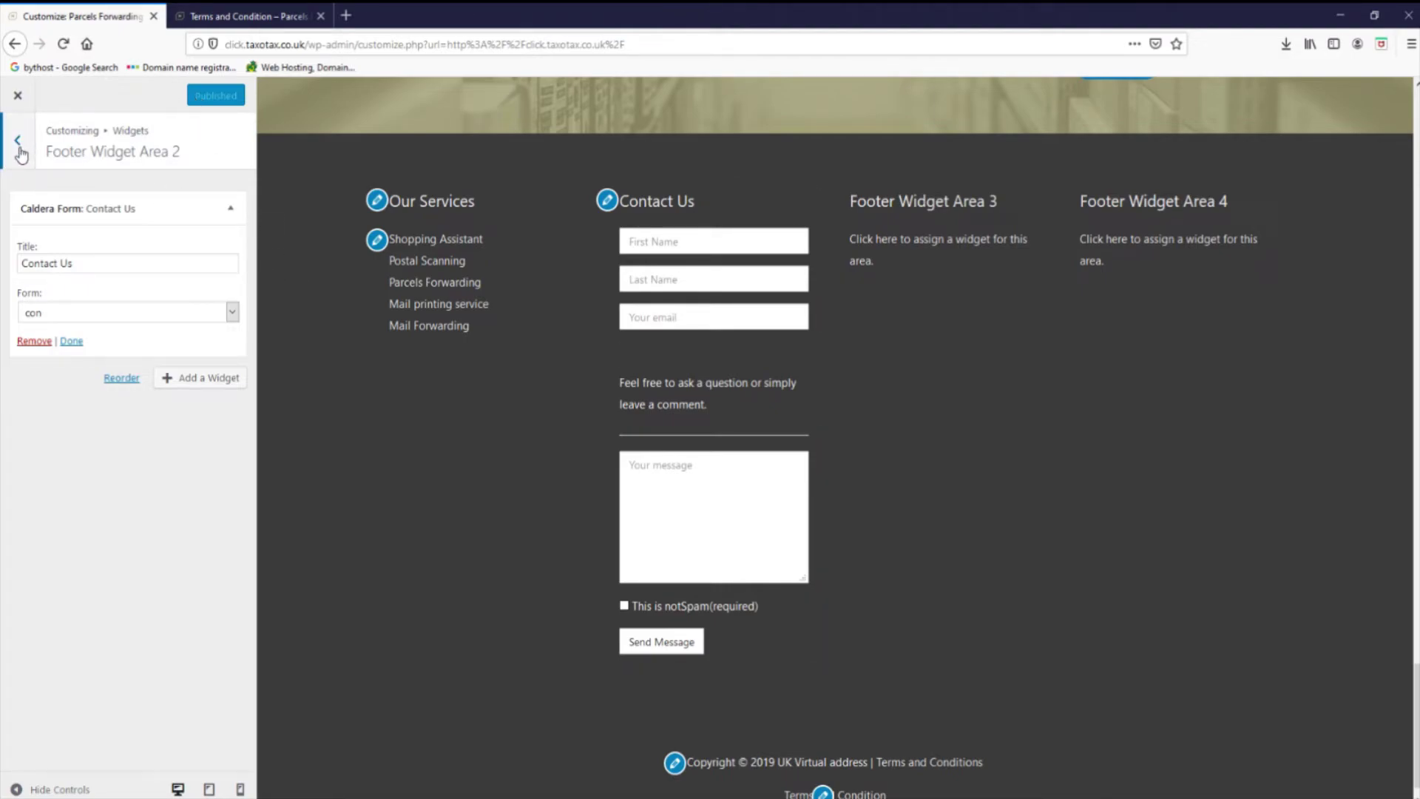
- Add and publish custom CSS giving Caldera form fields transparent backgrounds and the .ff-send button a #0d83dd background, 120px width and transparent hover style
click(18, 145)
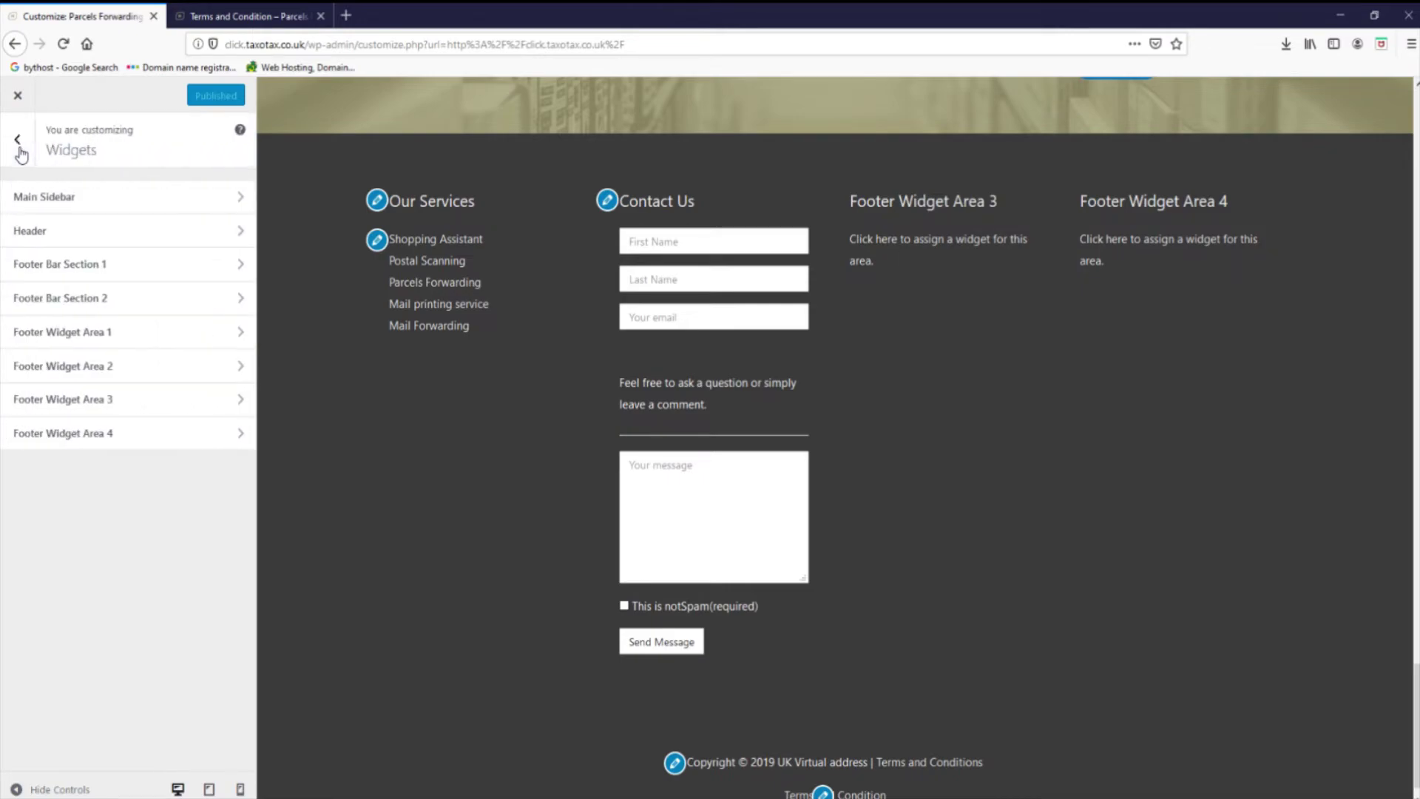
click(17, 143)
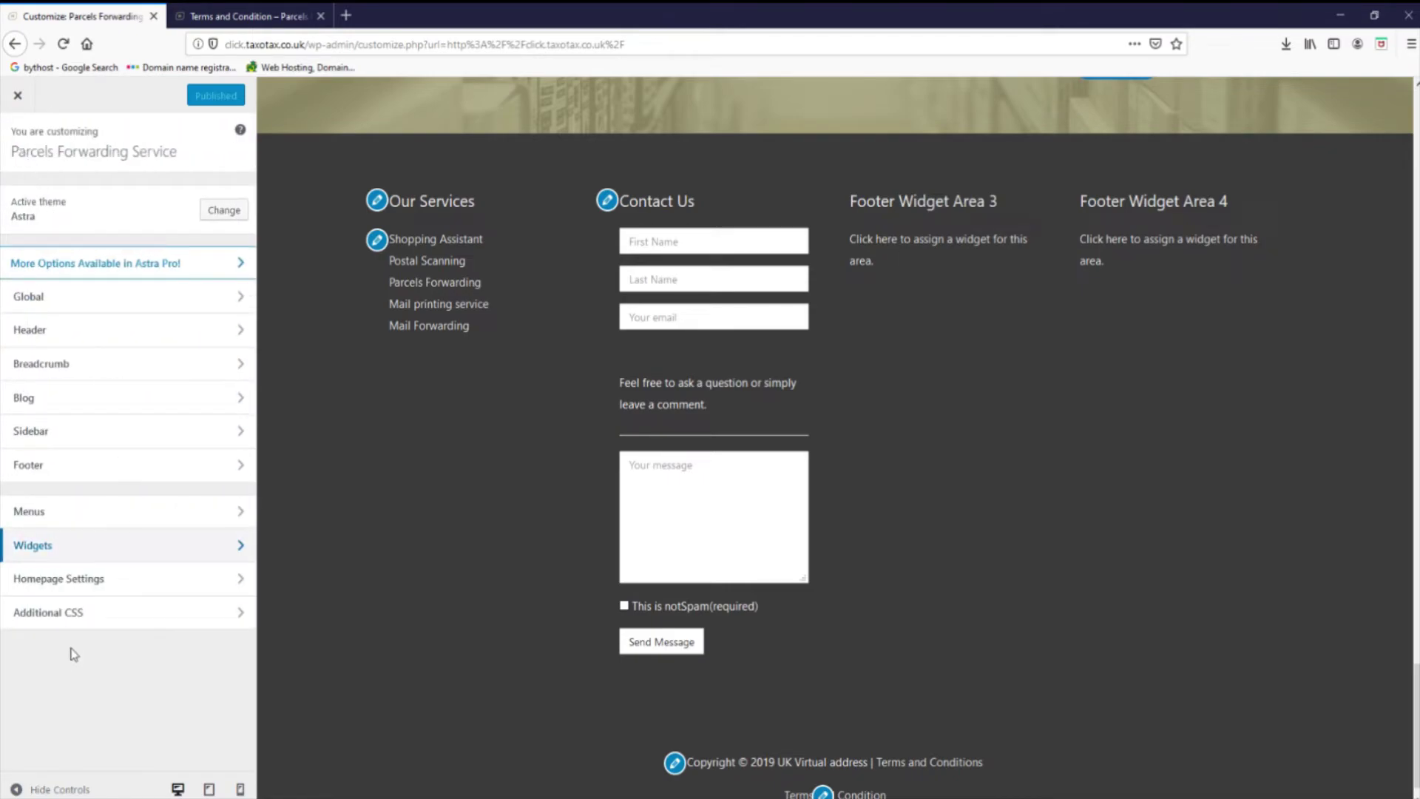
click(73, 620)
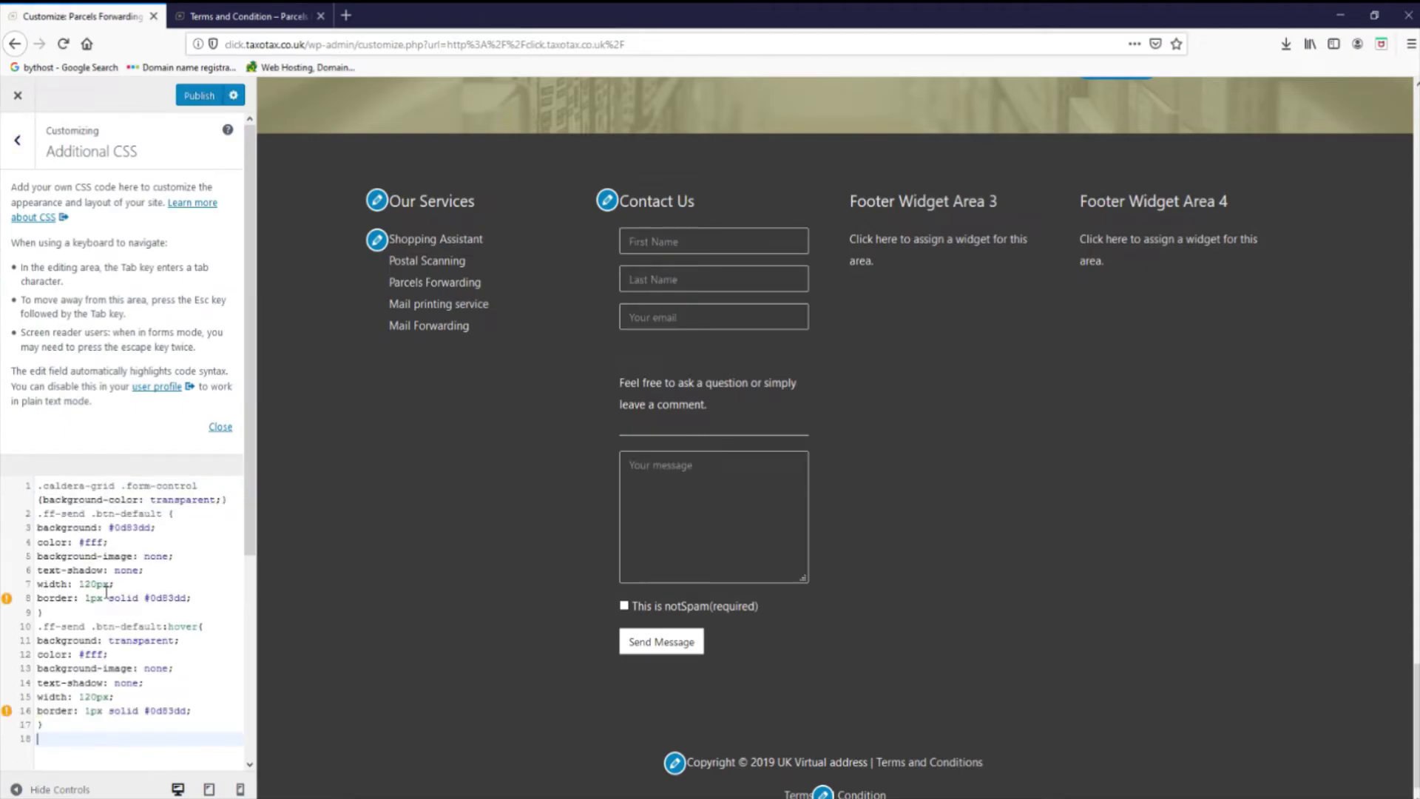
scroll(94, 557, down, 4)
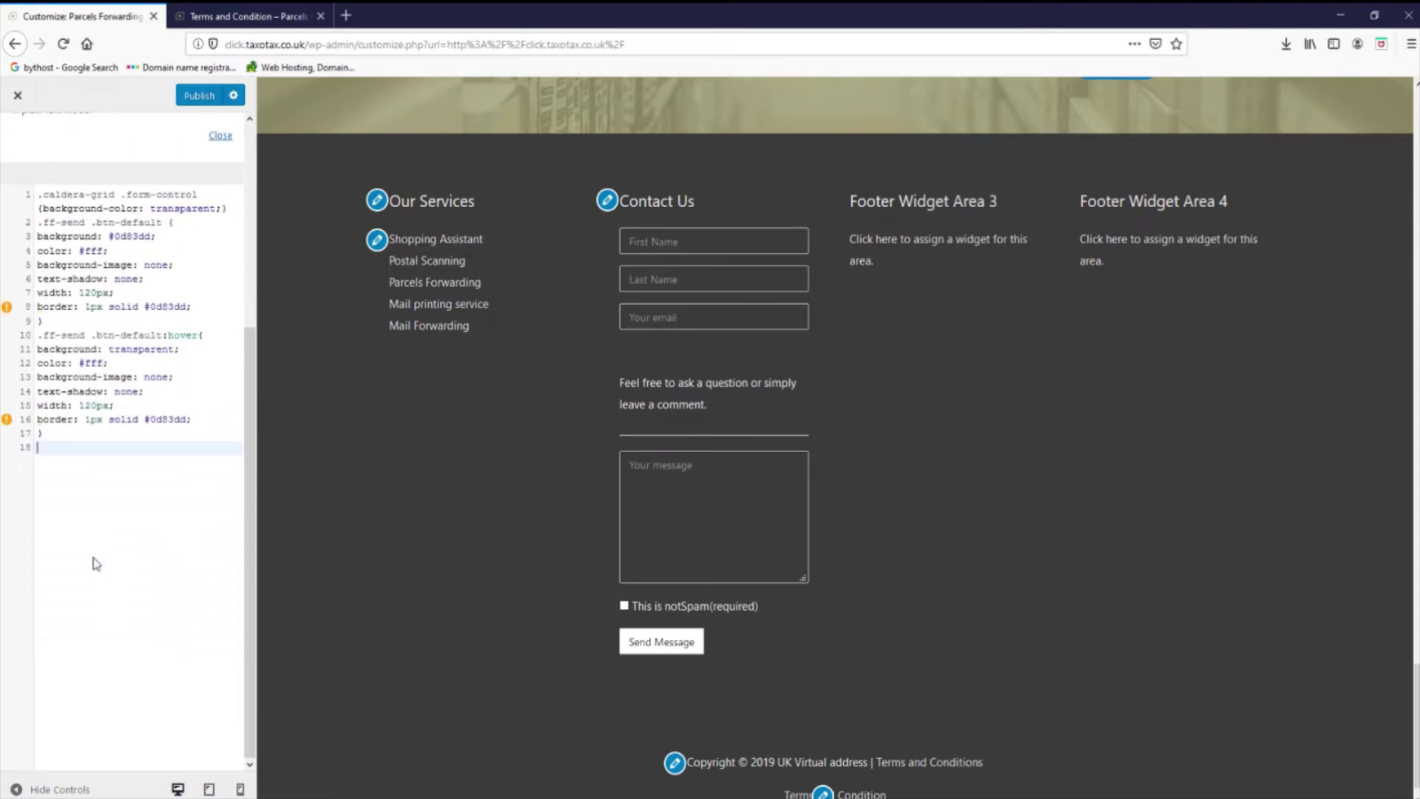
scroll(94, 564, up, 4)
mouse_move(8, 711)
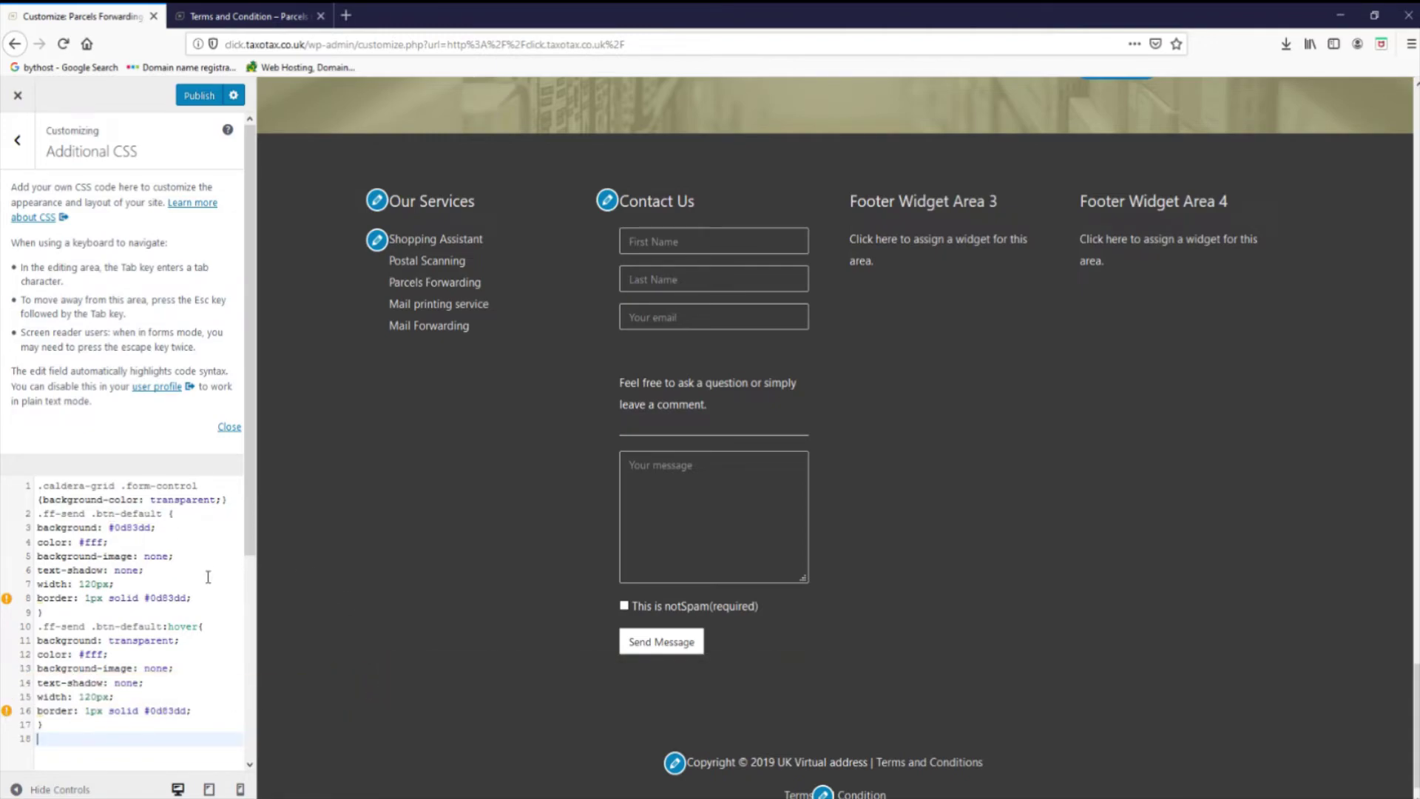
click(195, 96)
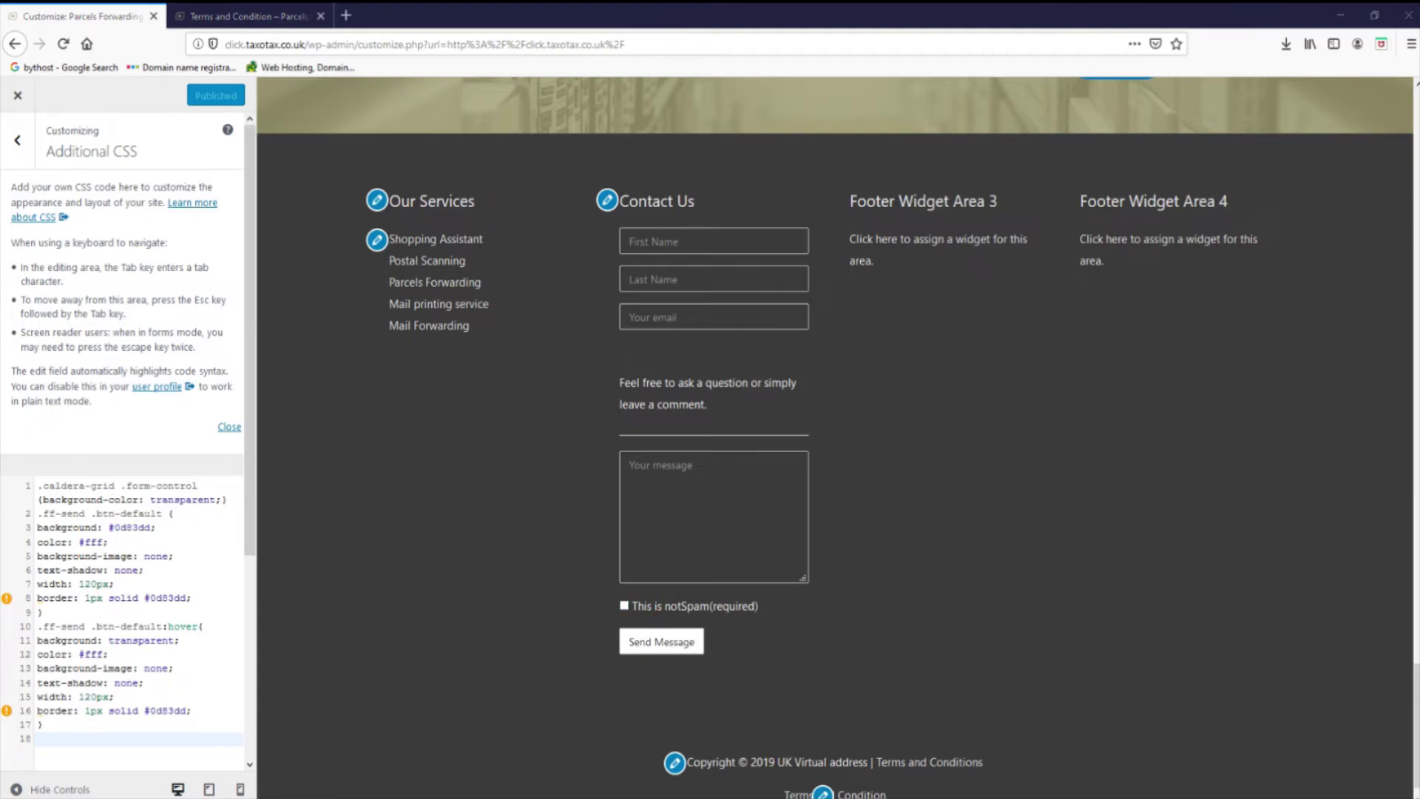
click(792, 733)
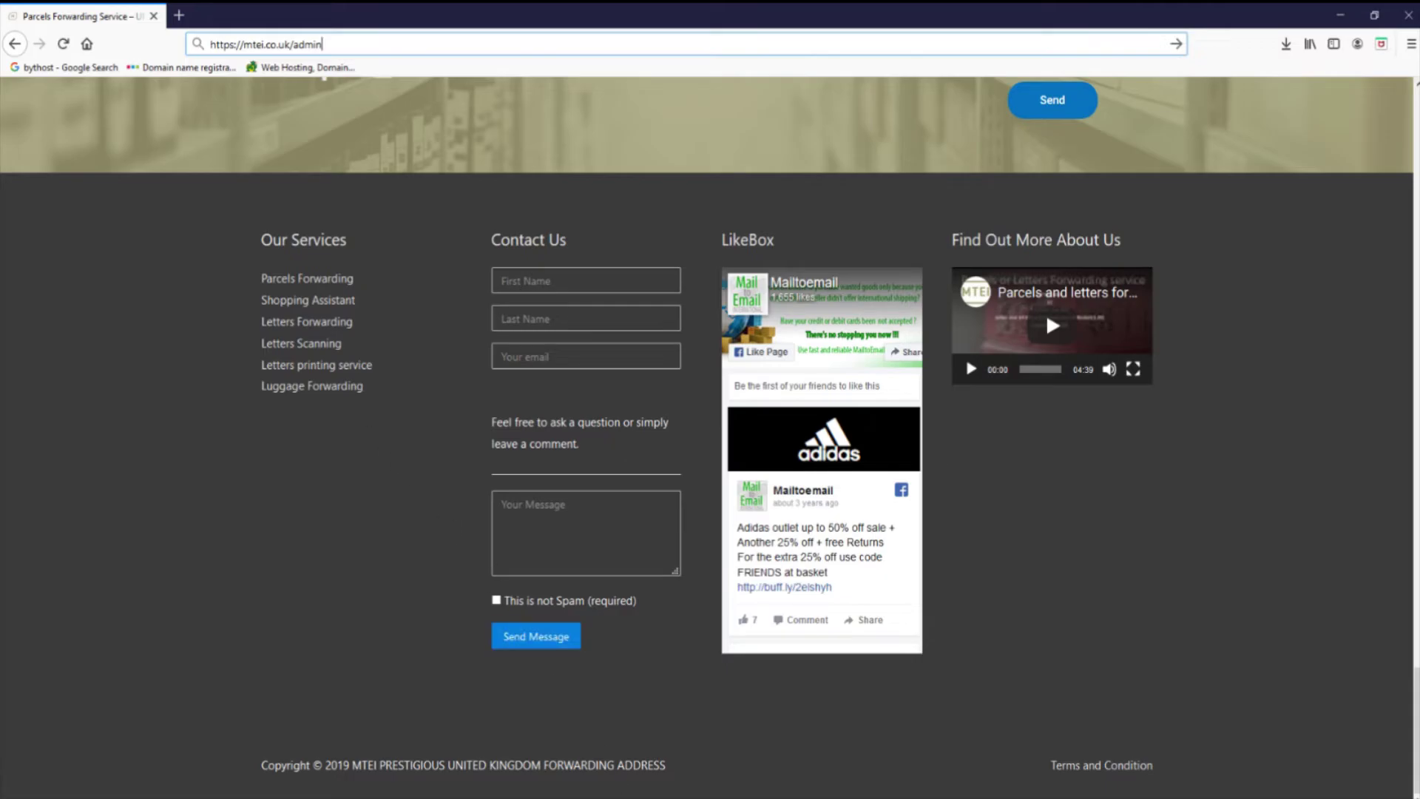
click(668, 777)
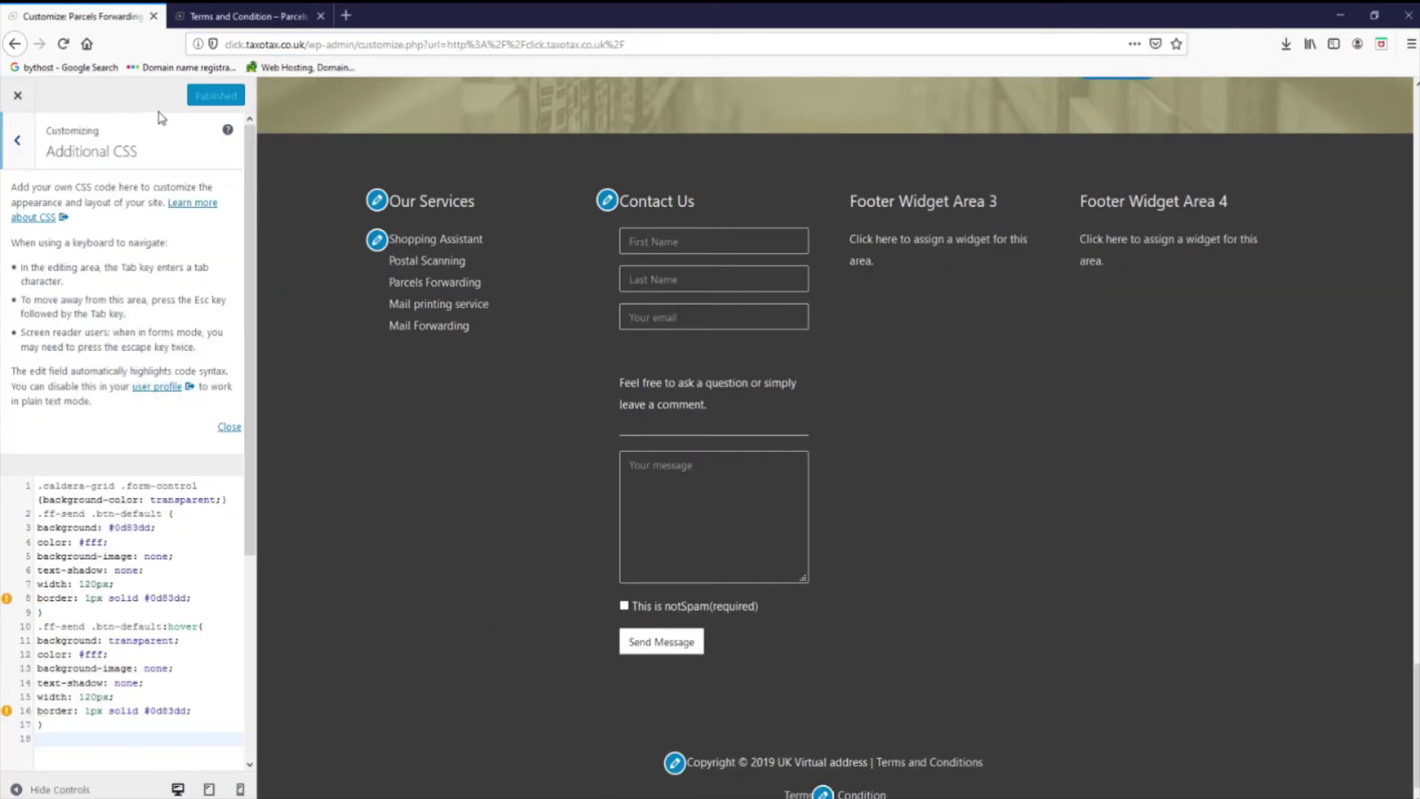
- Leave the theme customizer and open the Caldera form "con" for editing from the admin dashboard
click(17, 140)
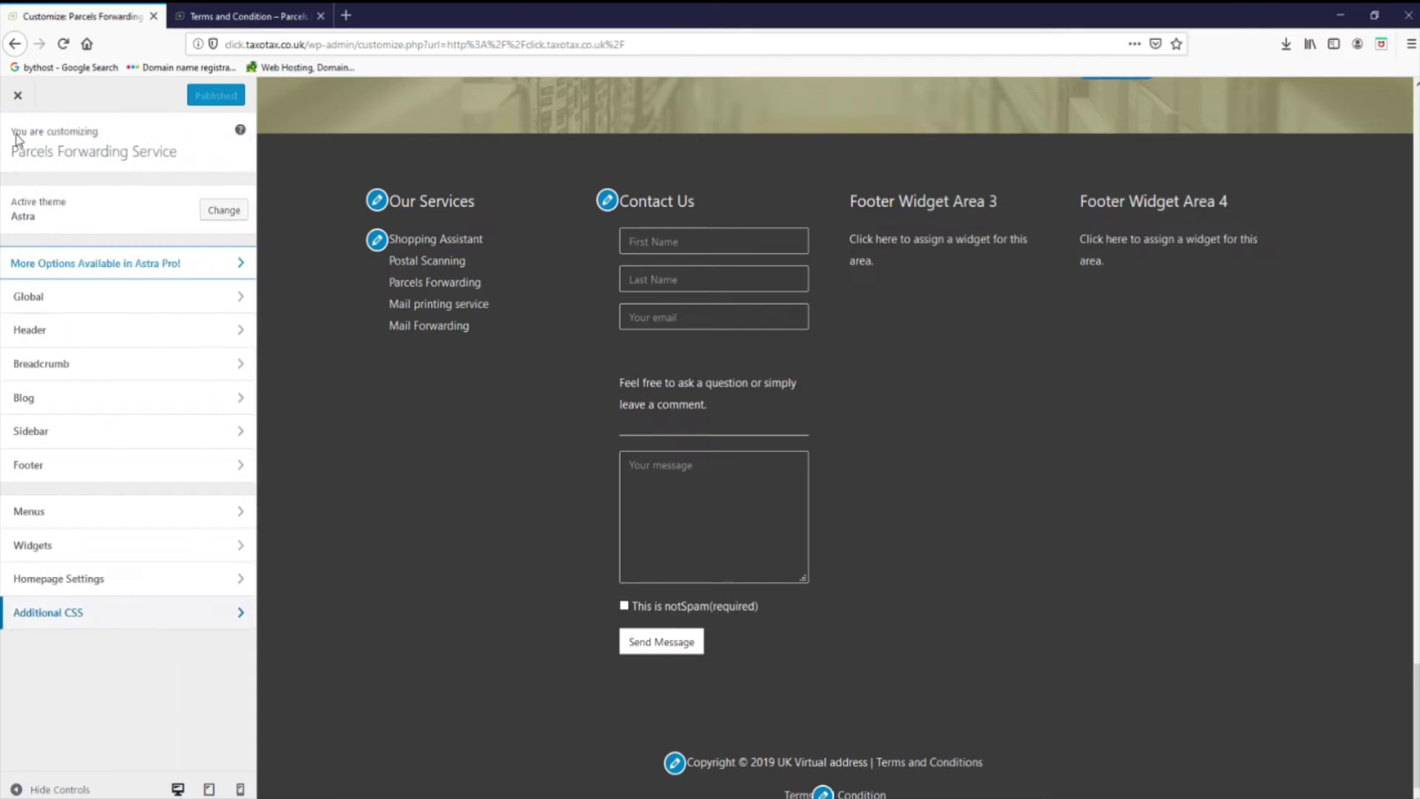
click(19, 98)
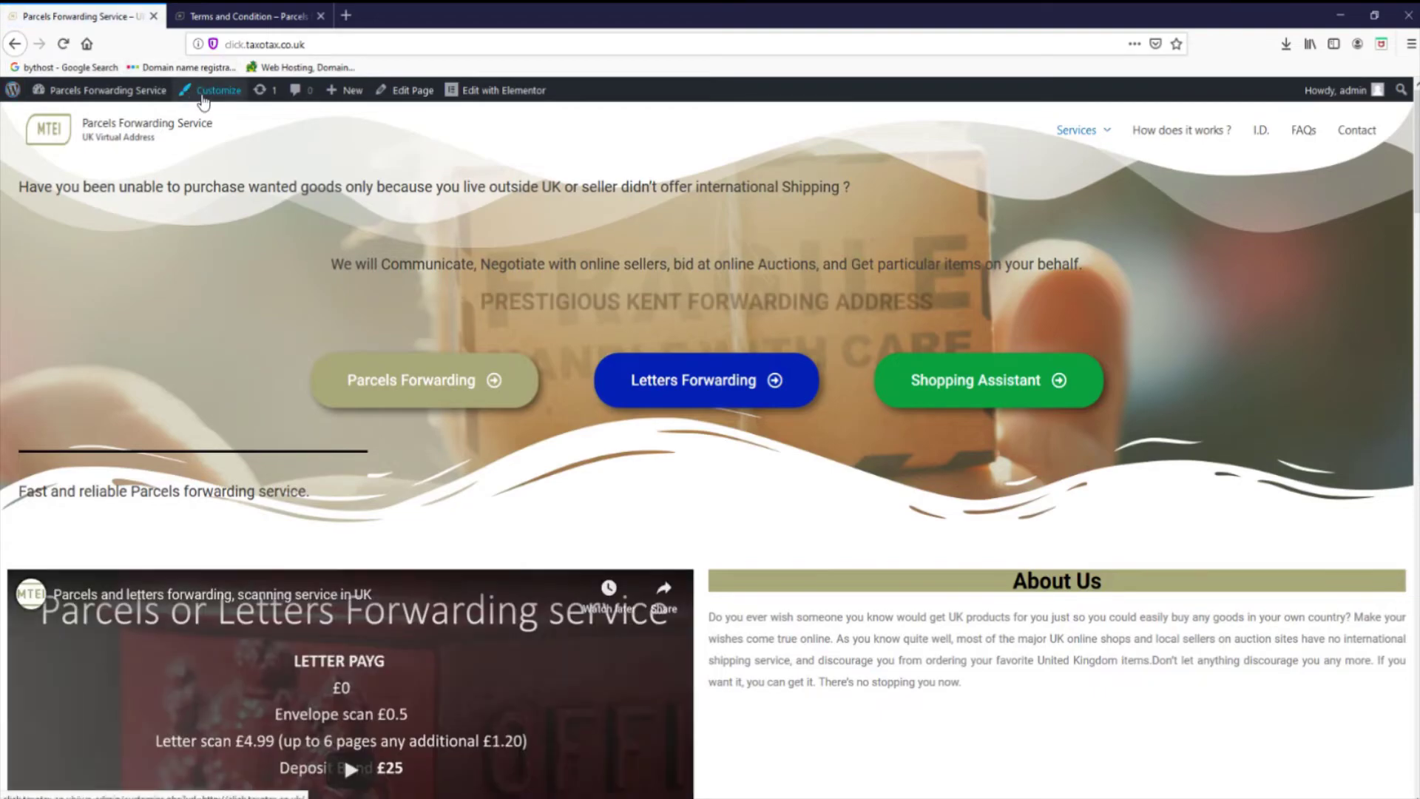
mouse_move(103, 90)
click(79, 117)
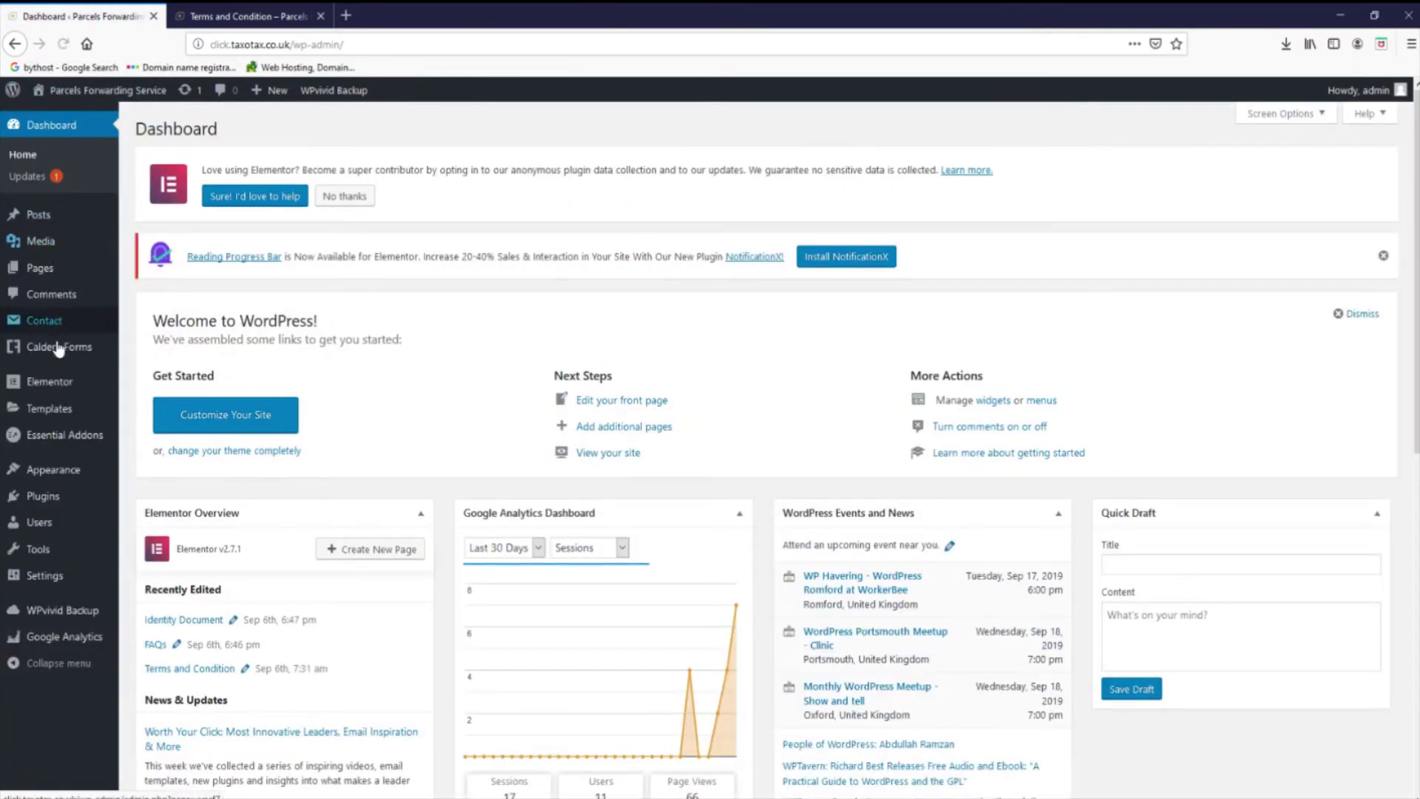
mouse_move(46, 336)
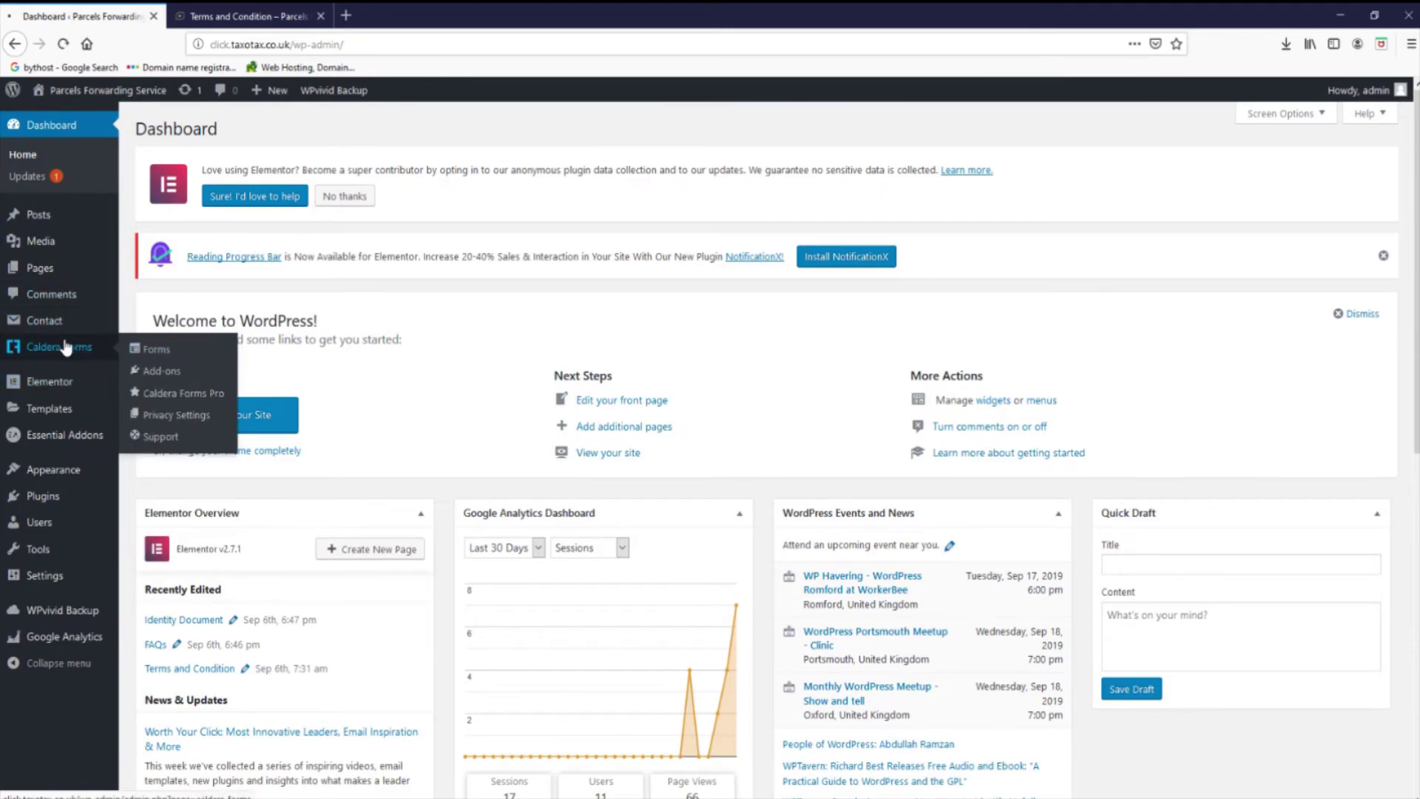
click(65, 347)
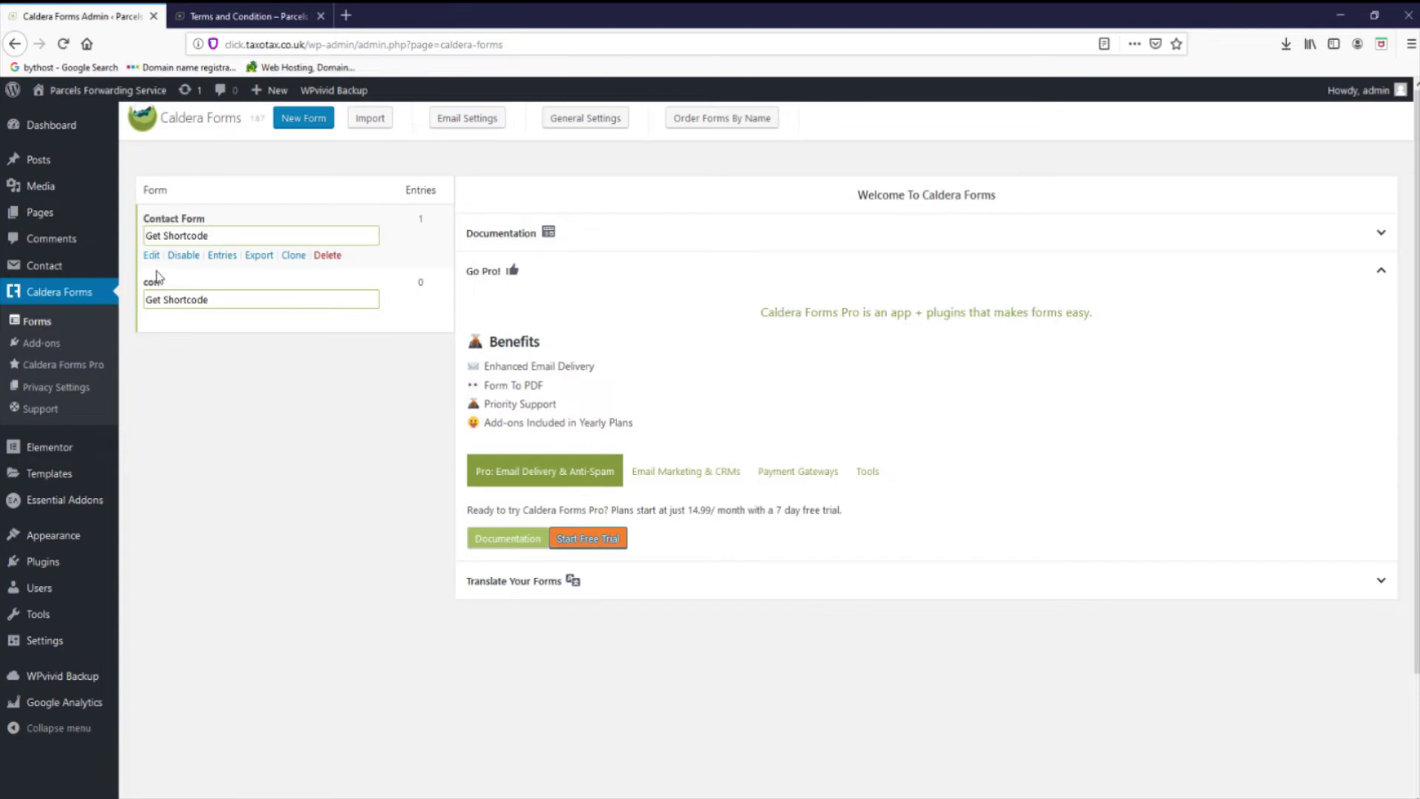
click(152, 319)
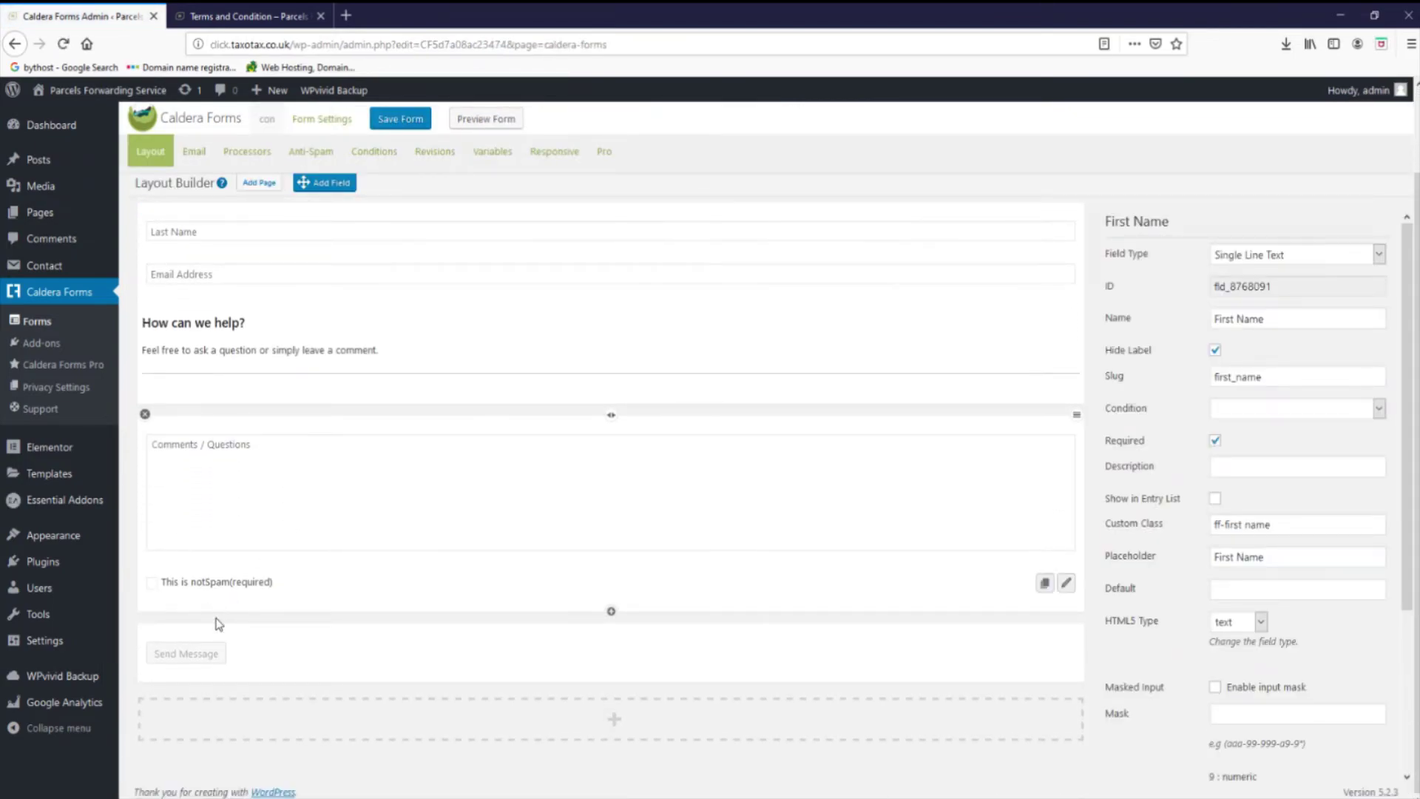
- Set the Send Message button's custom class to "ff-send" and save the form
click(1067, 653)
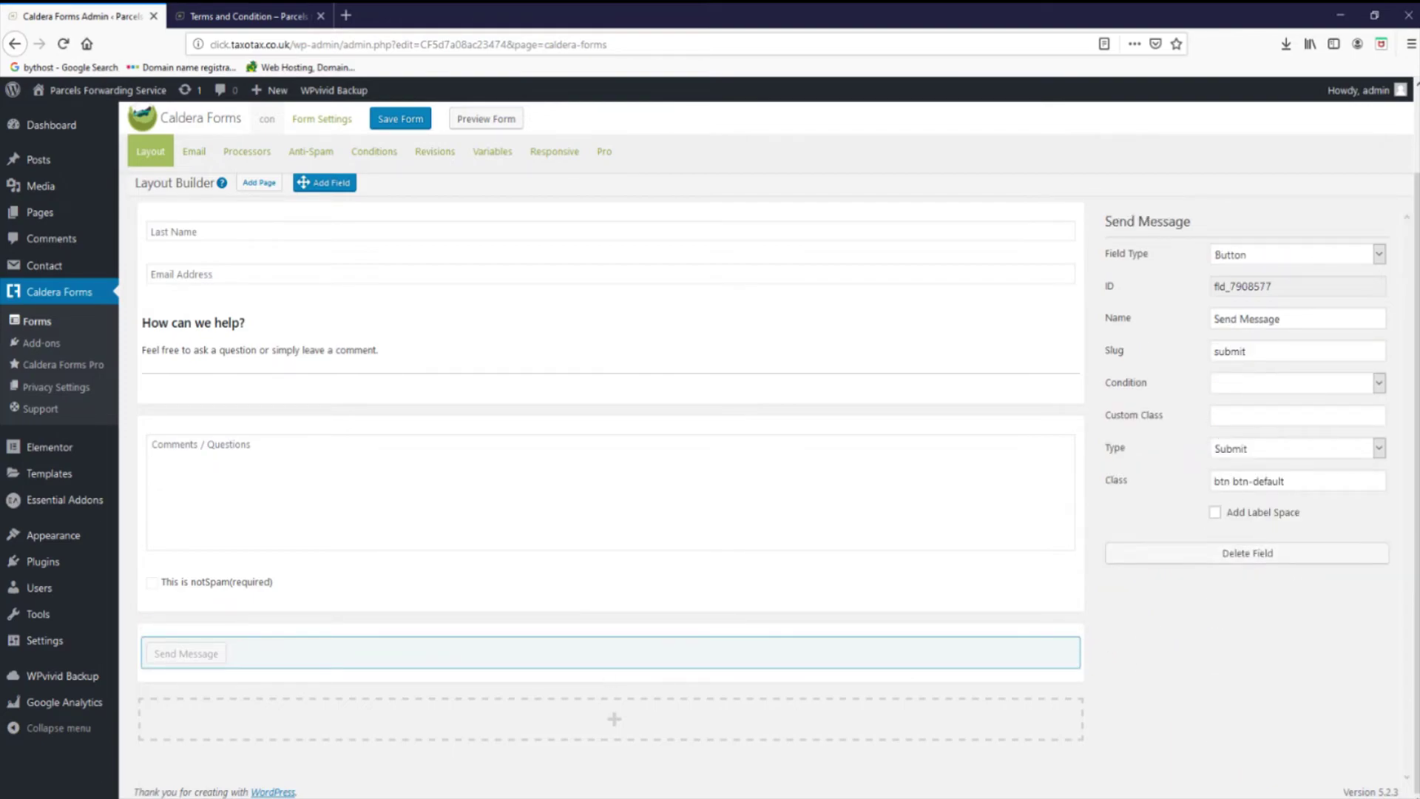
click(1261, 416)
text(ff-send)
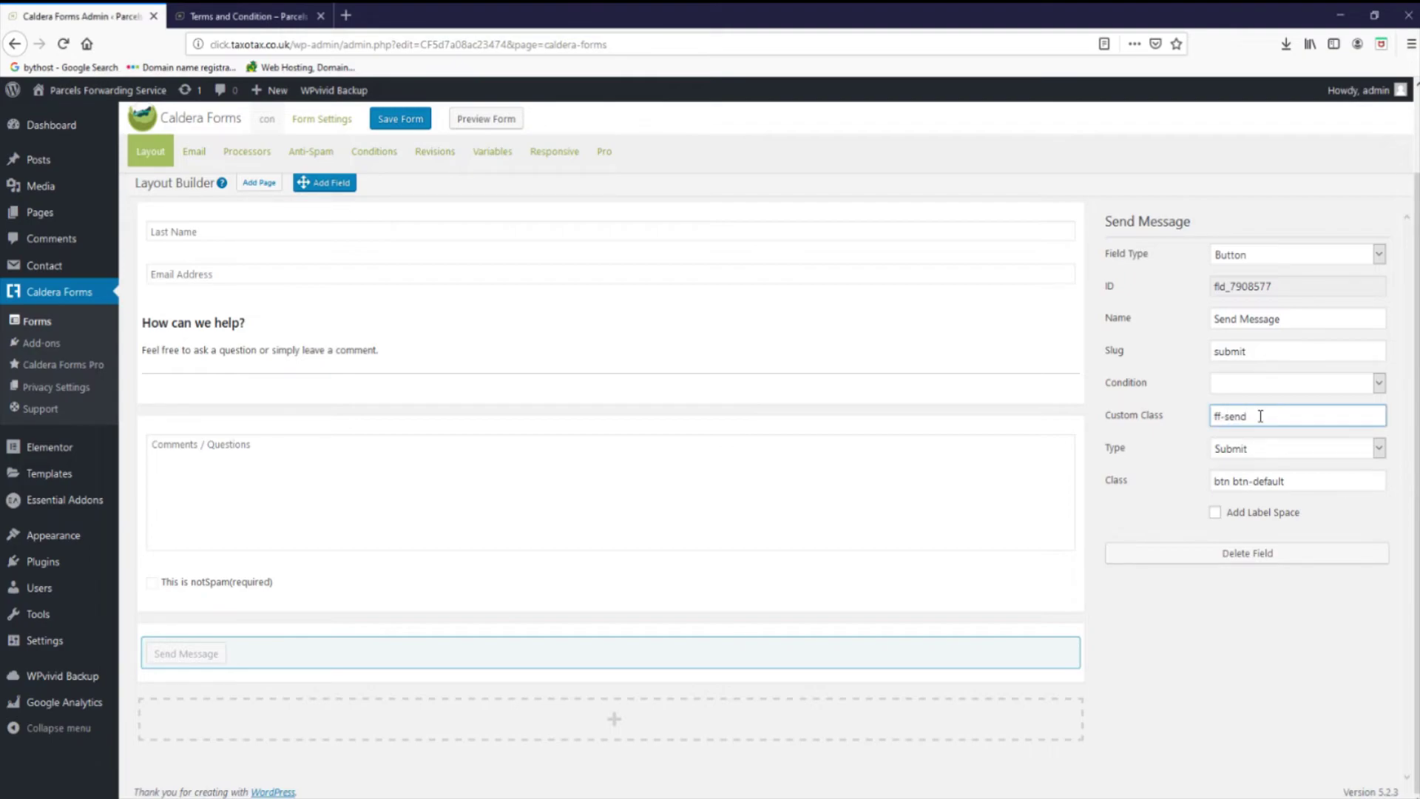
click(400, 119)
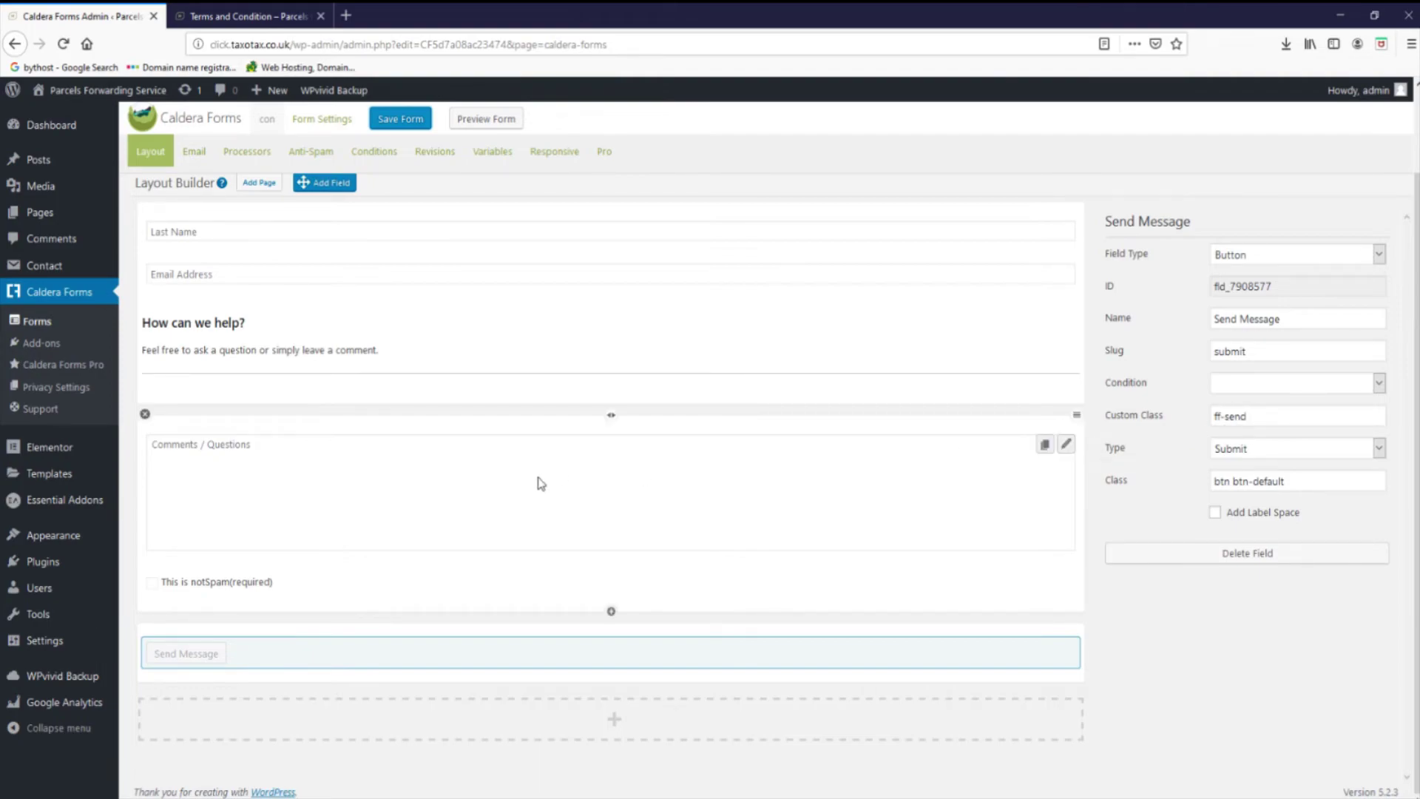
mouse_move(44, 266)
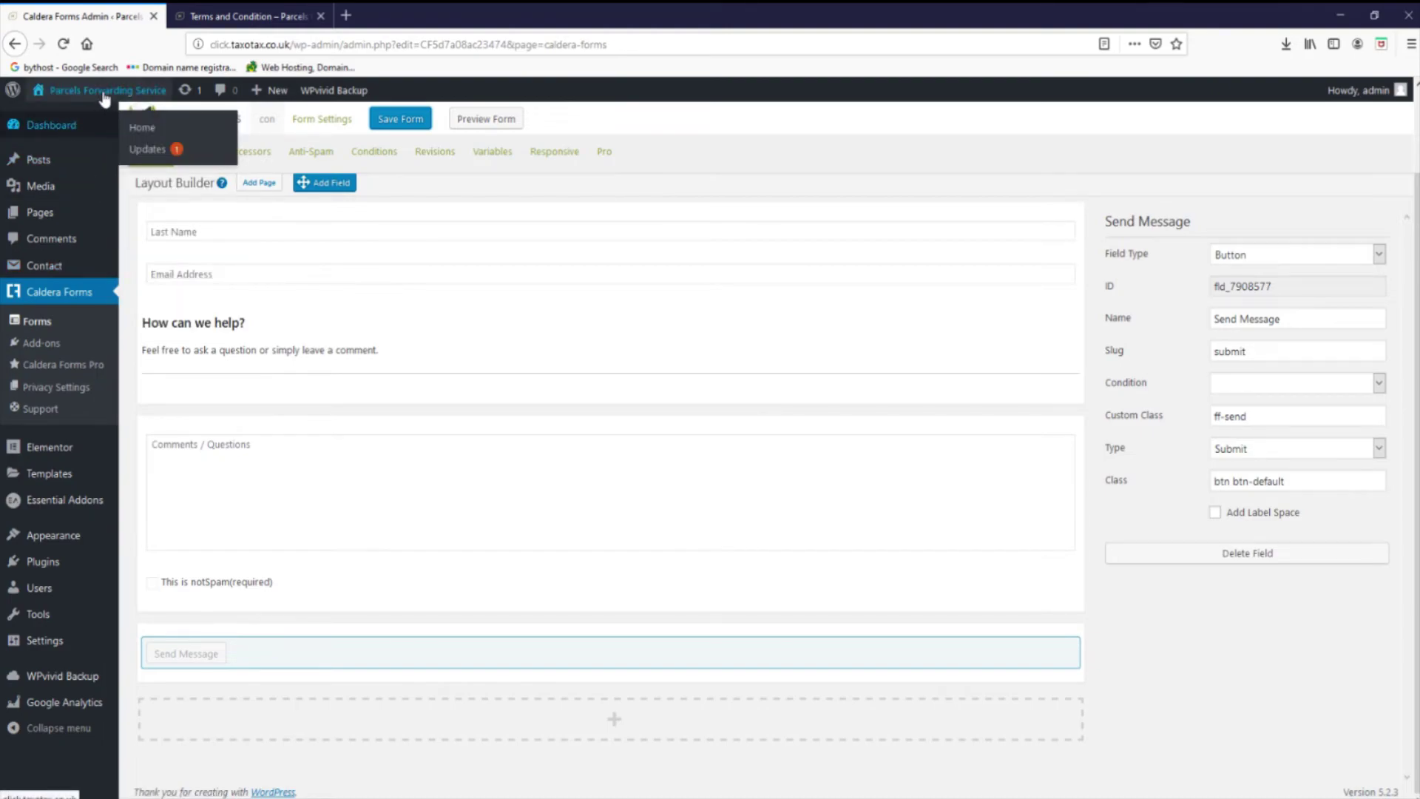
click(379, 120)
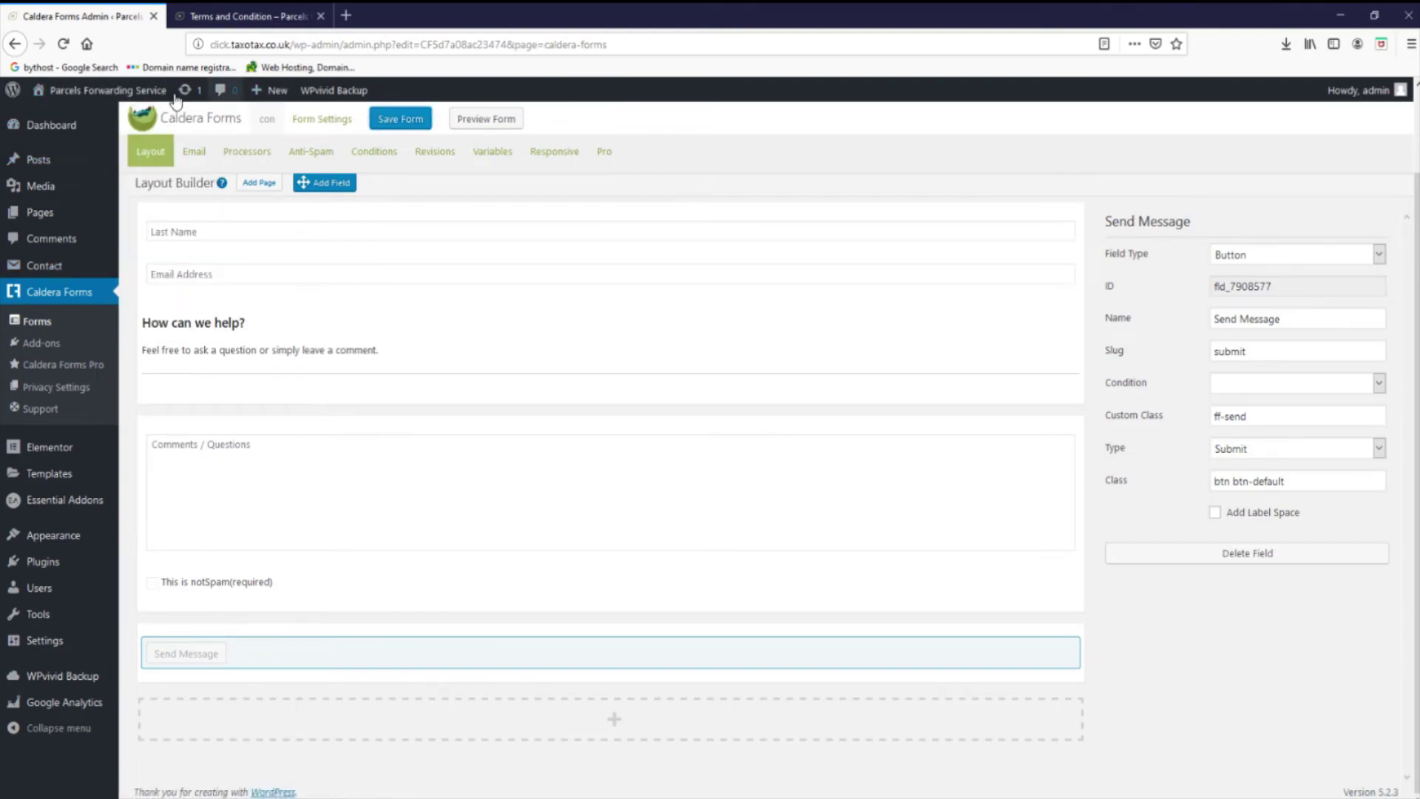
- Visit the site to check the footer's Contact Us form styling, and close the Terms and Condition browser page
click(52, 117)
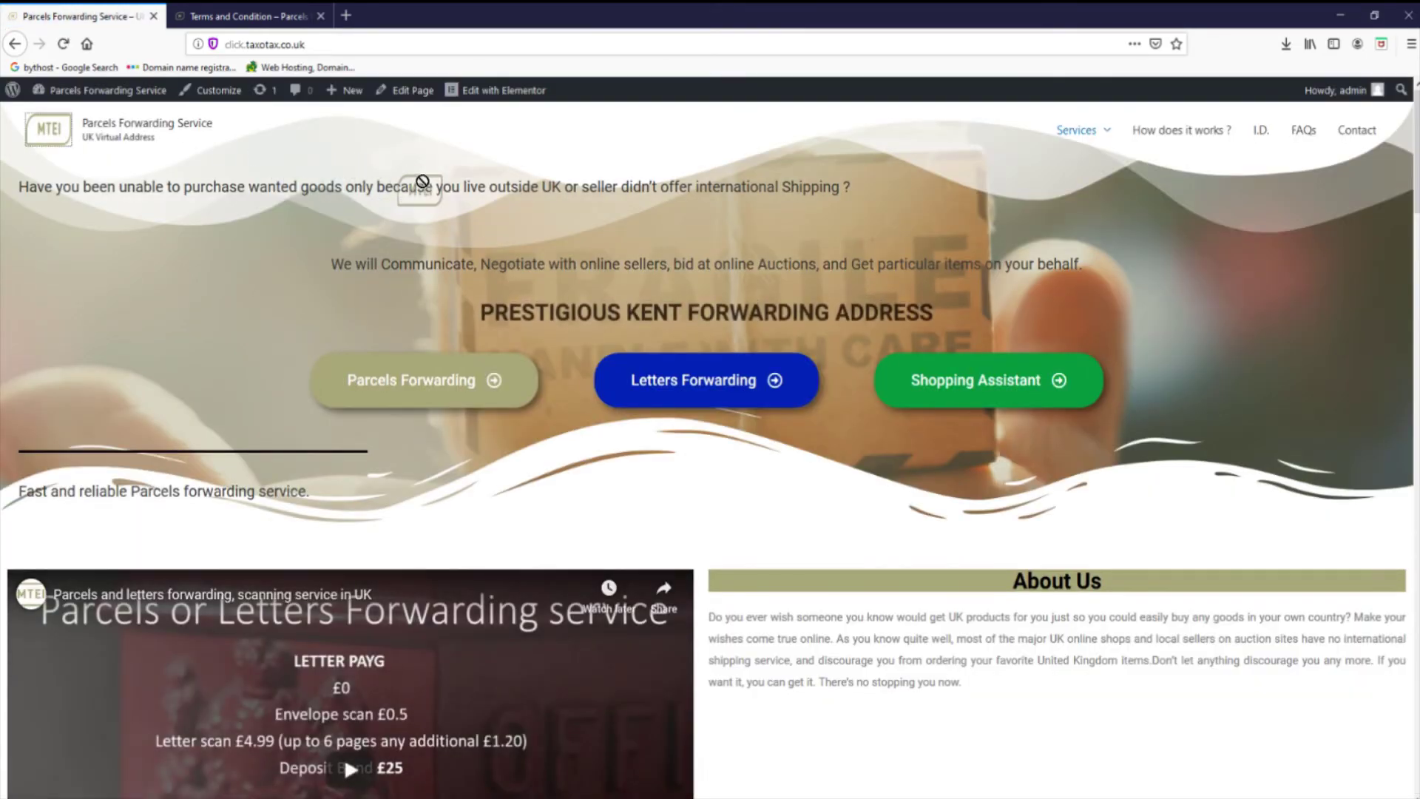
scroll(905, 567, down, 15)
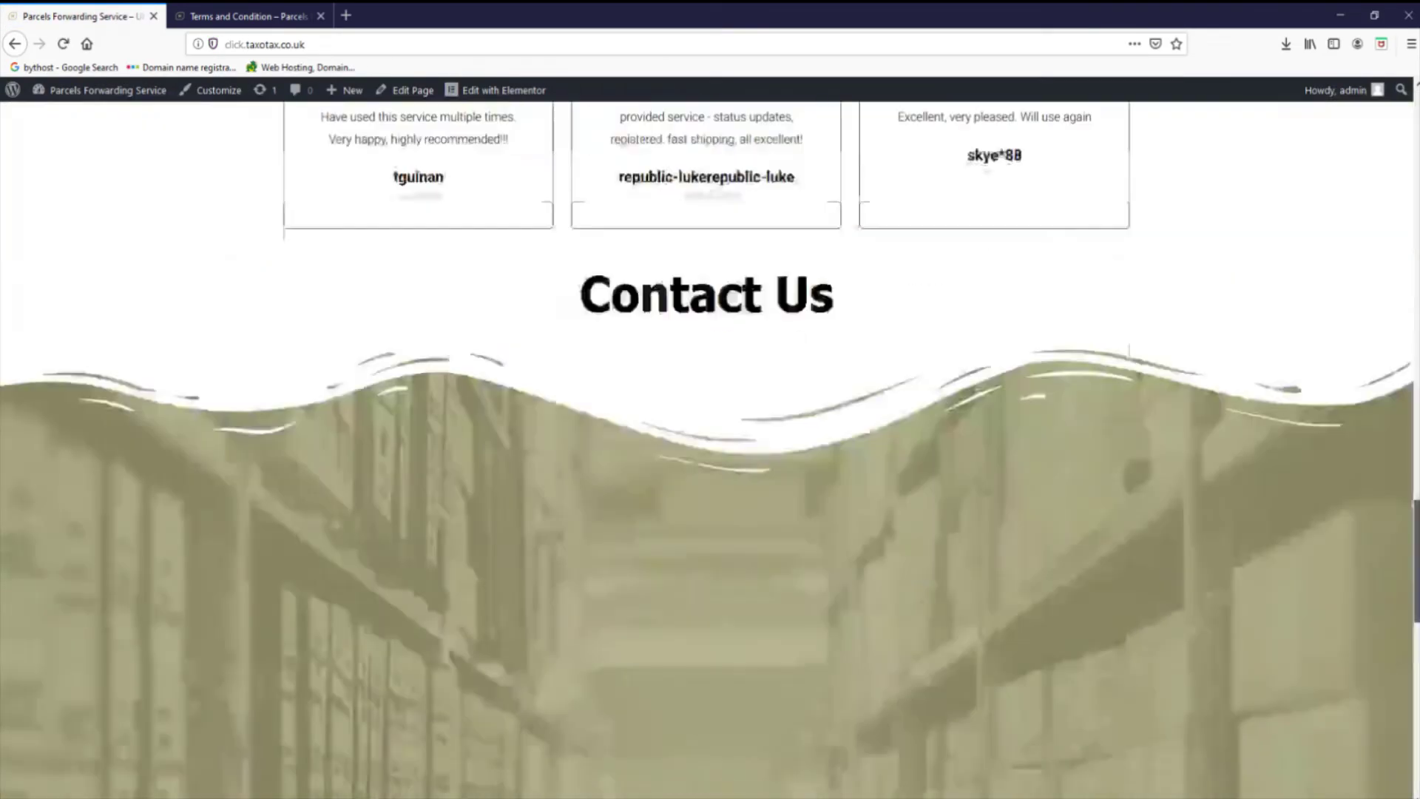
scroll(905, 566, down, 2)
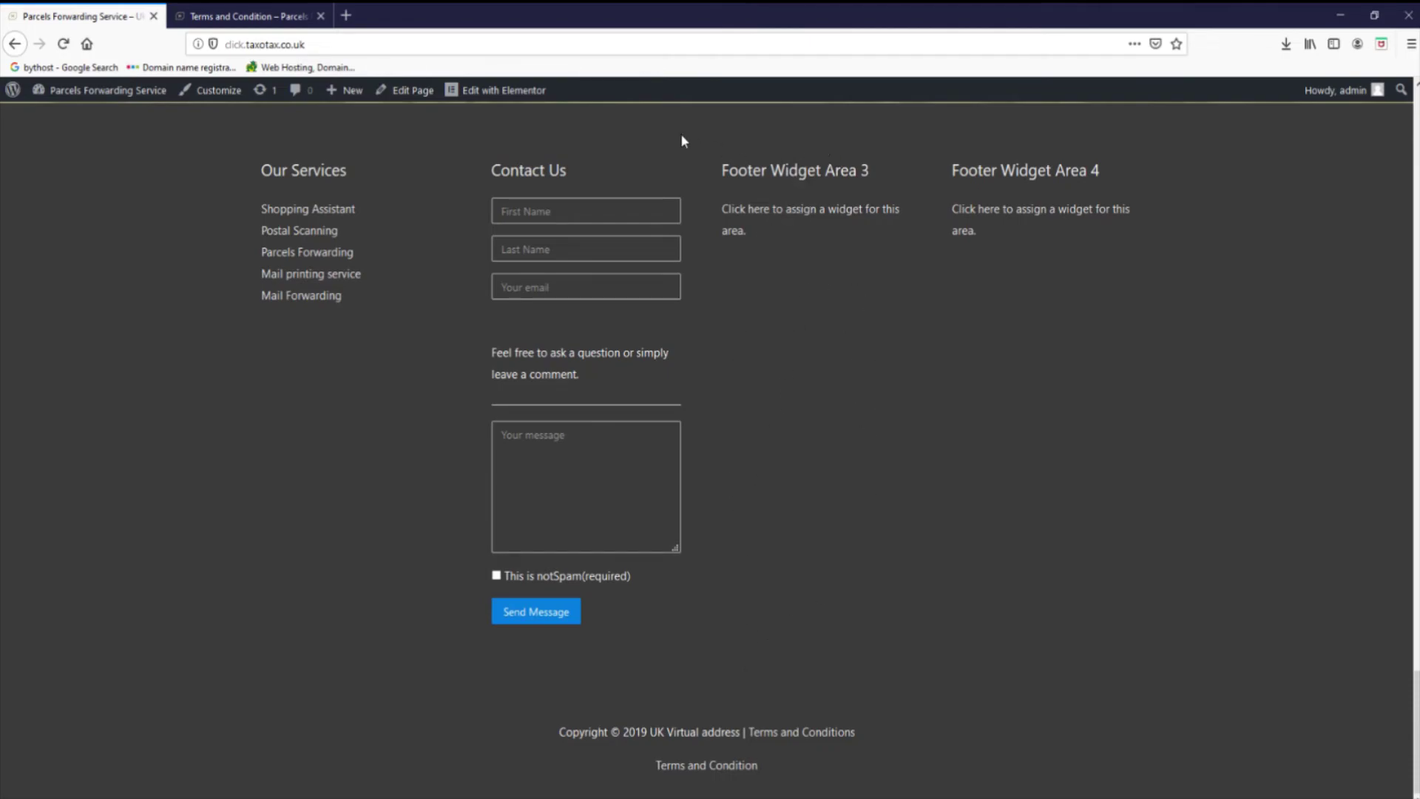
middle_click(194, 18)
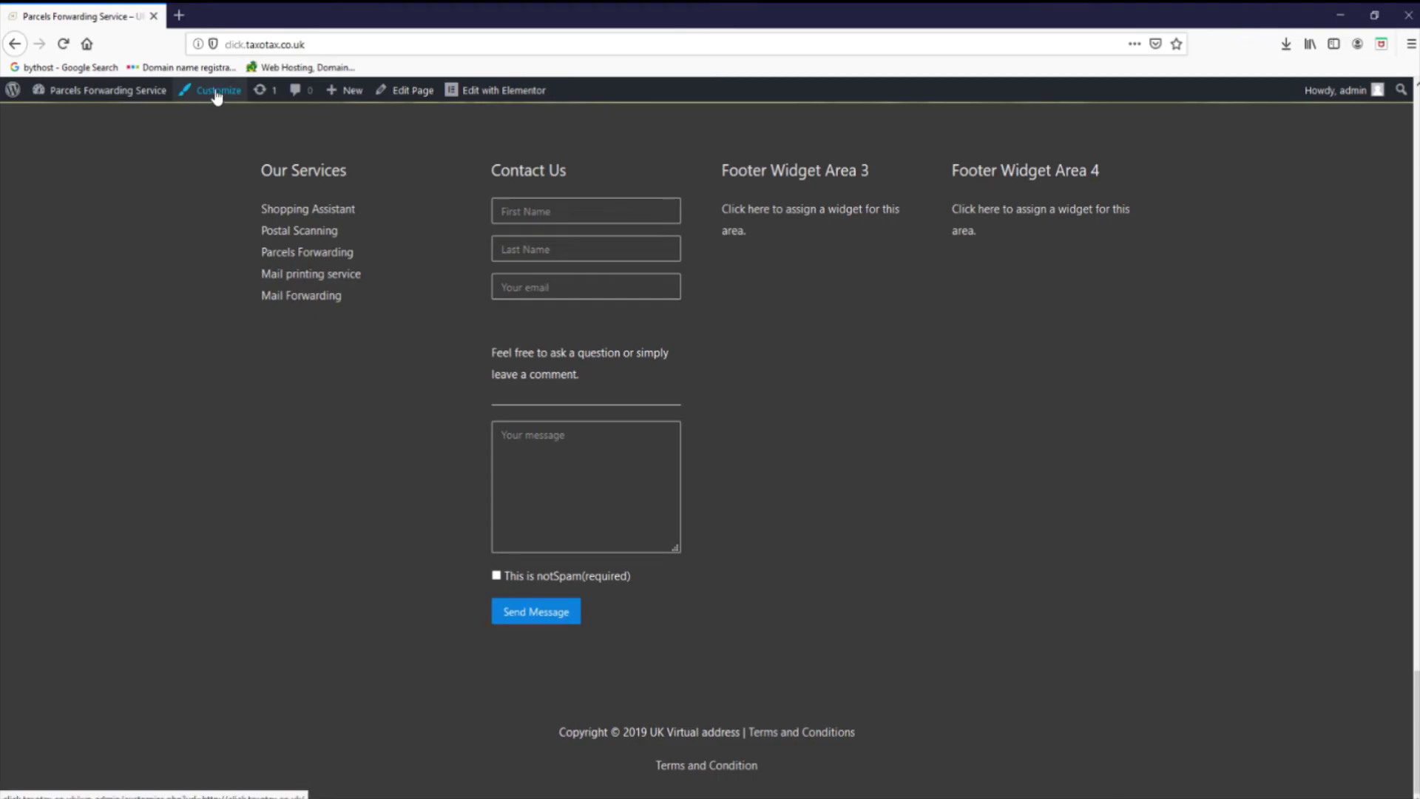
- Open the page for adding new plugins from the site's admin dashboard
mouse_move(105, 95)
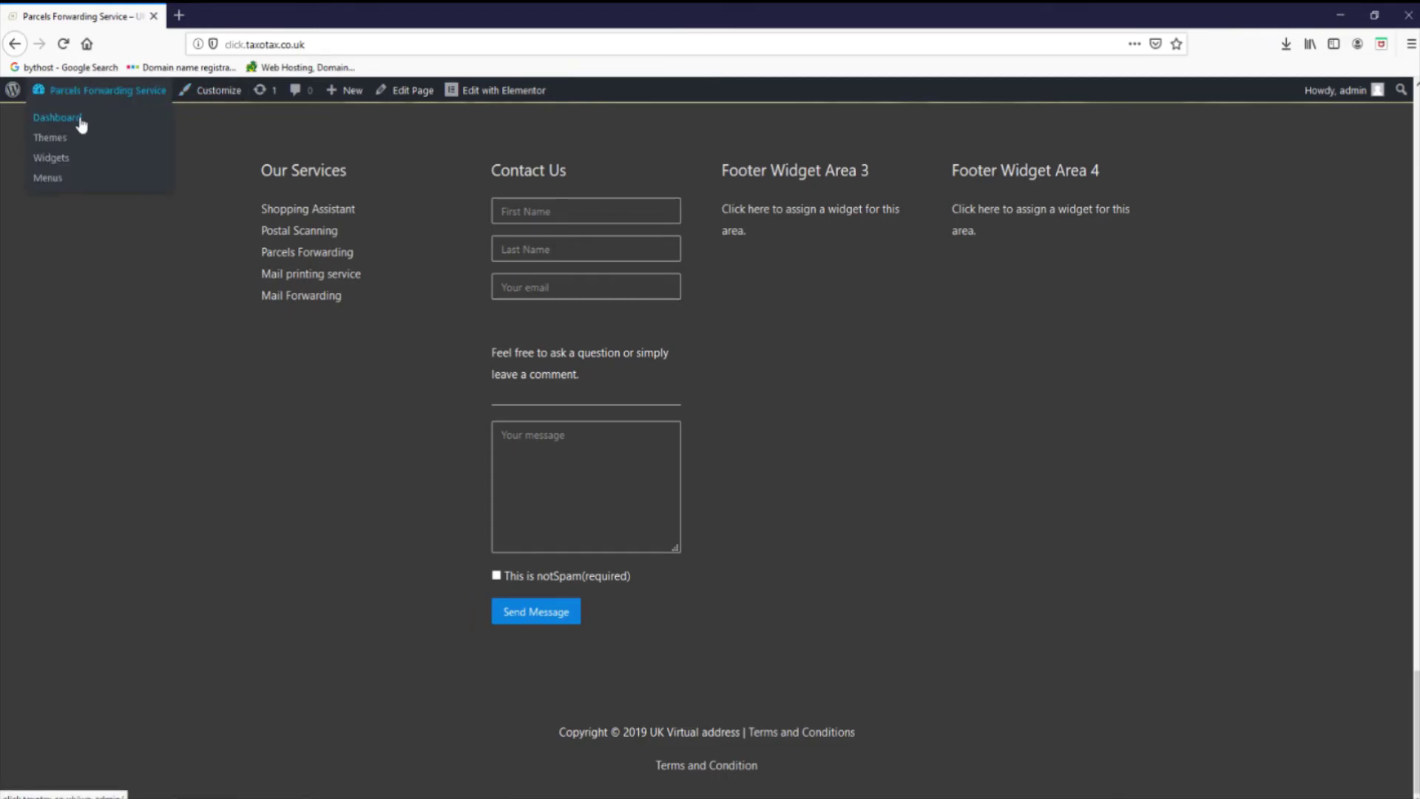
click(80, 120)
click(41, 503)
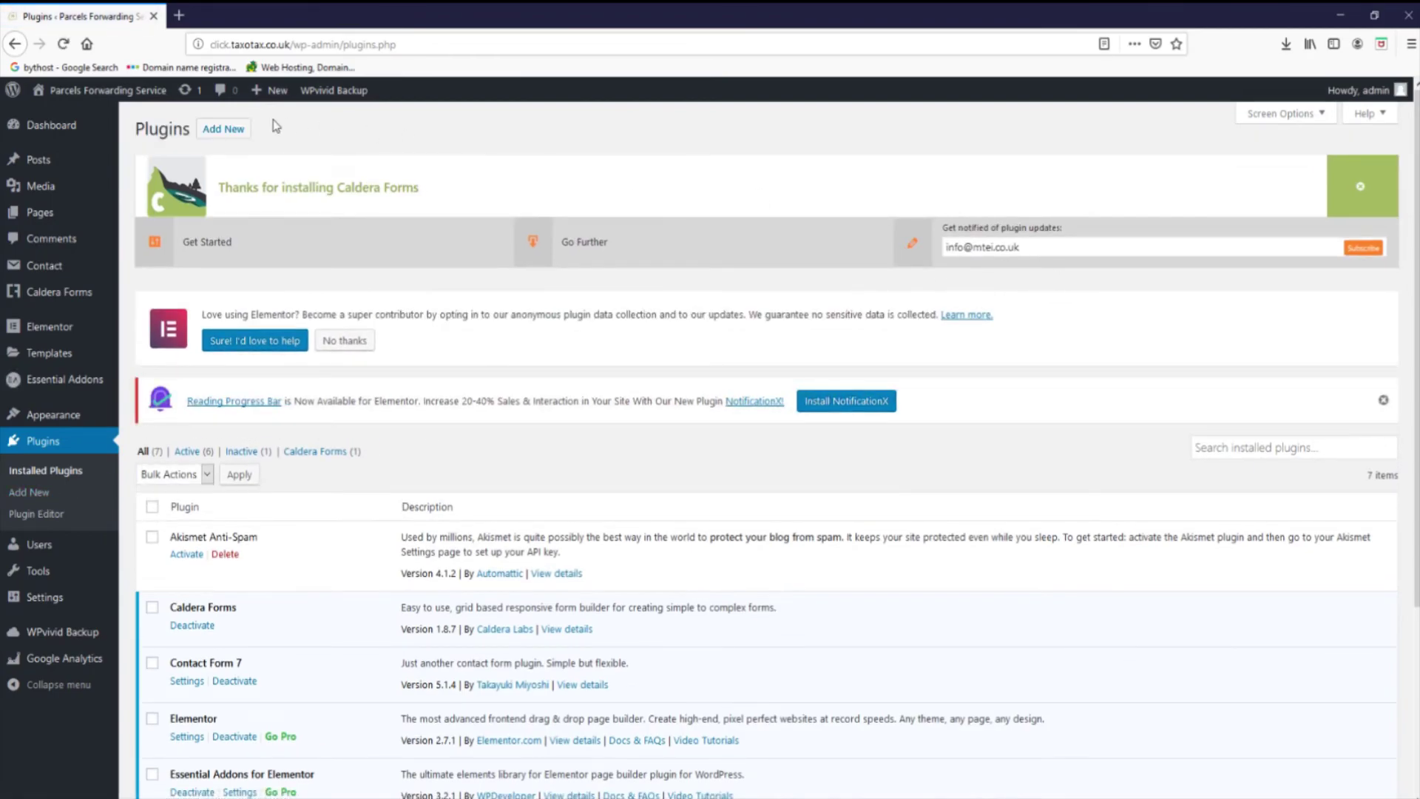
click(221, 130)
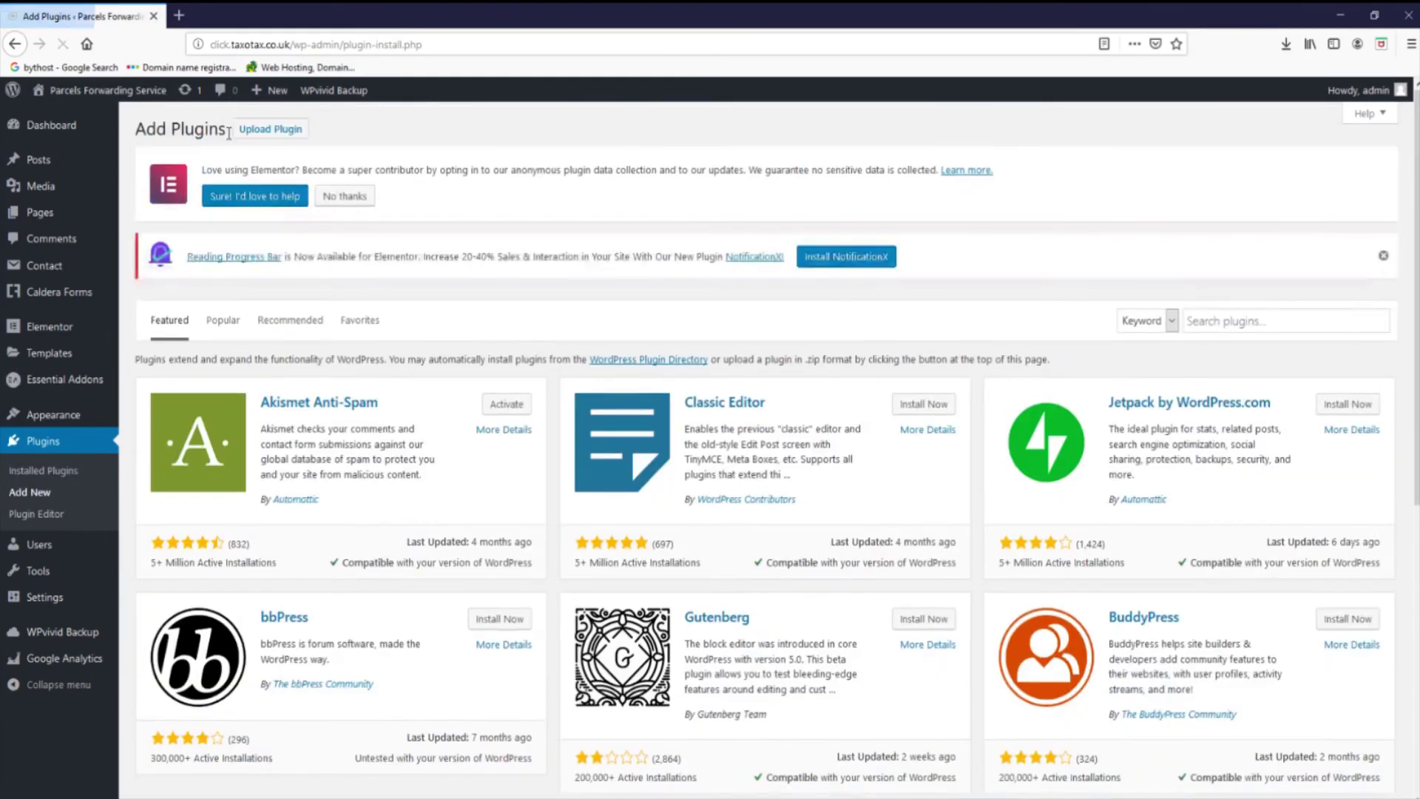
- Search the plugin directory for "social likebox" and install and activate Social LikeBox & Feed by Weblizar
click(1221, 322)
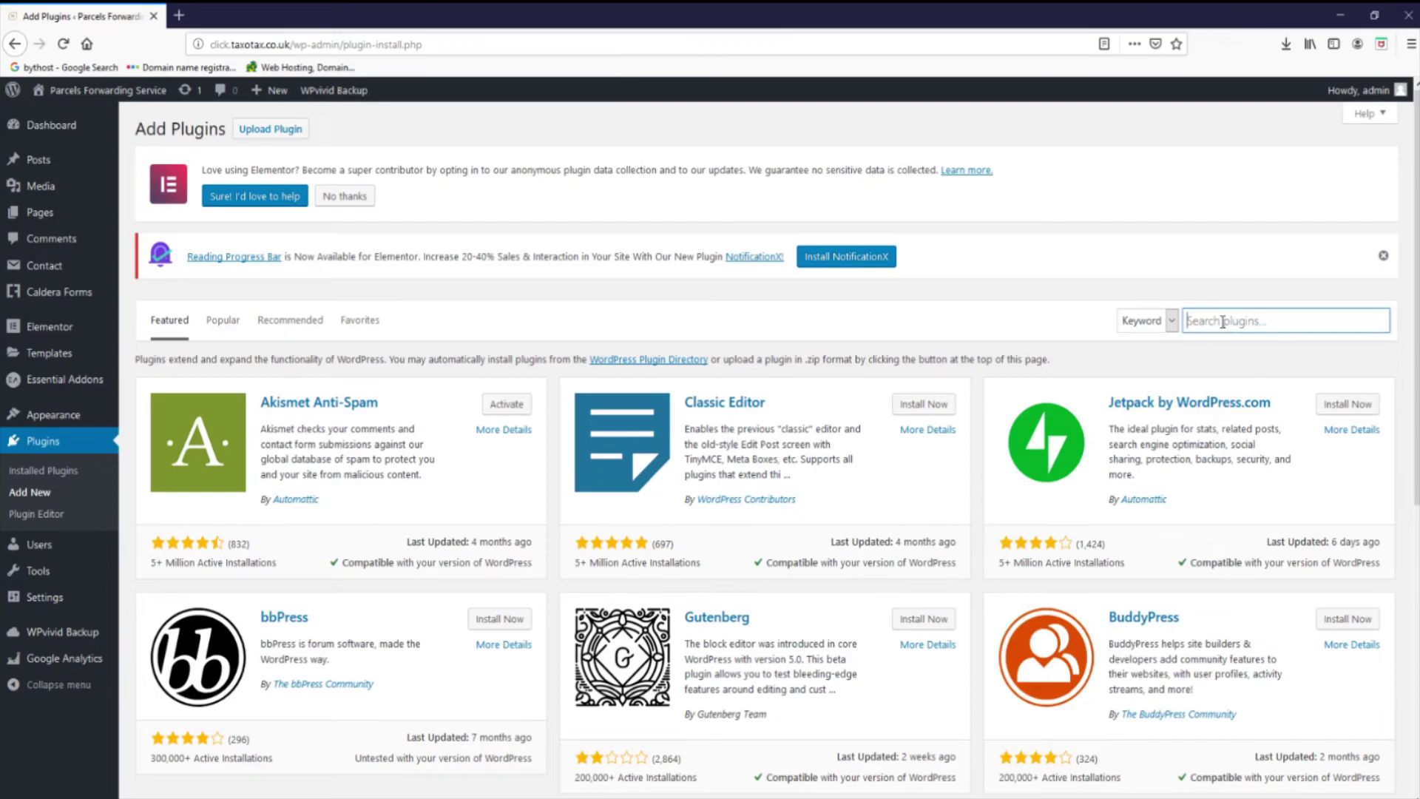
text(social )
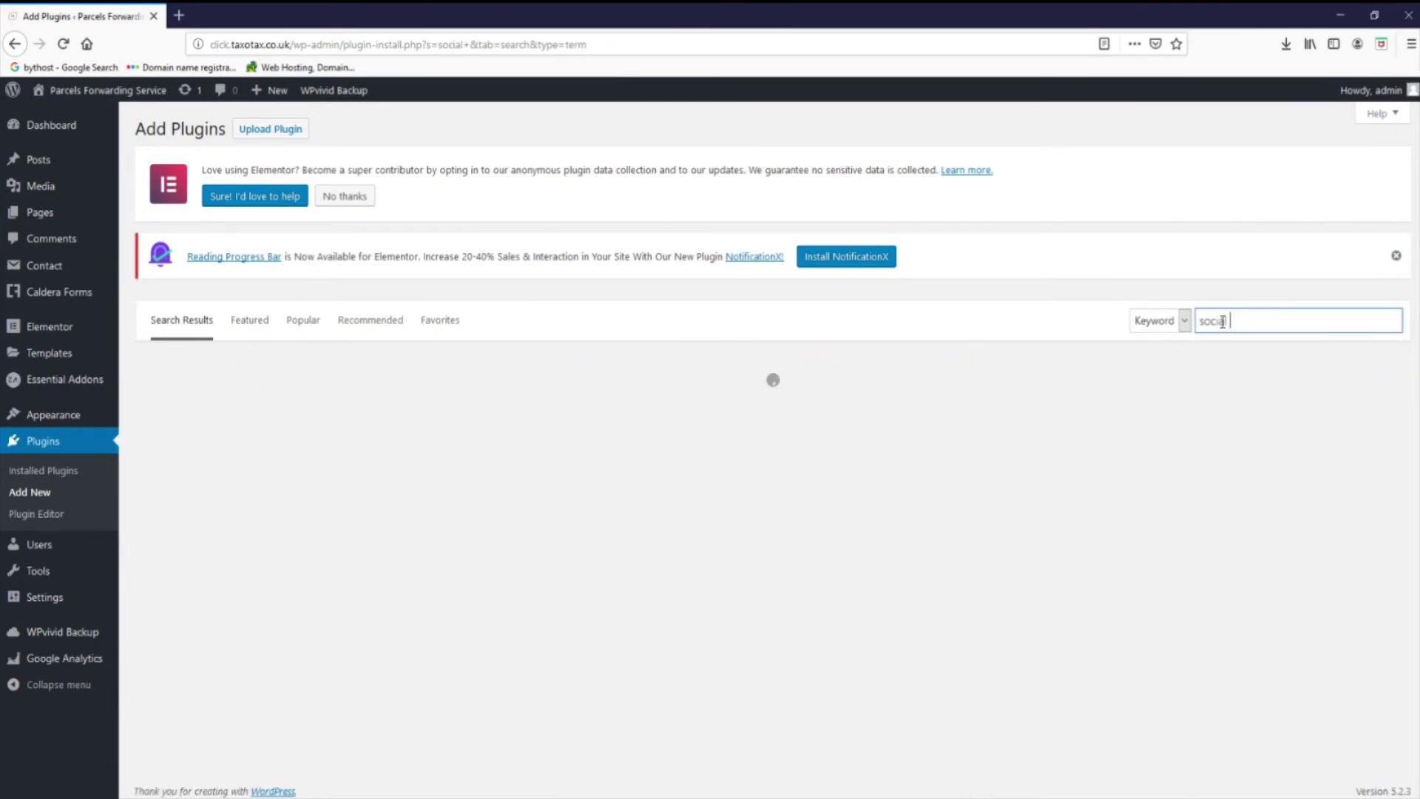
text(likebox)
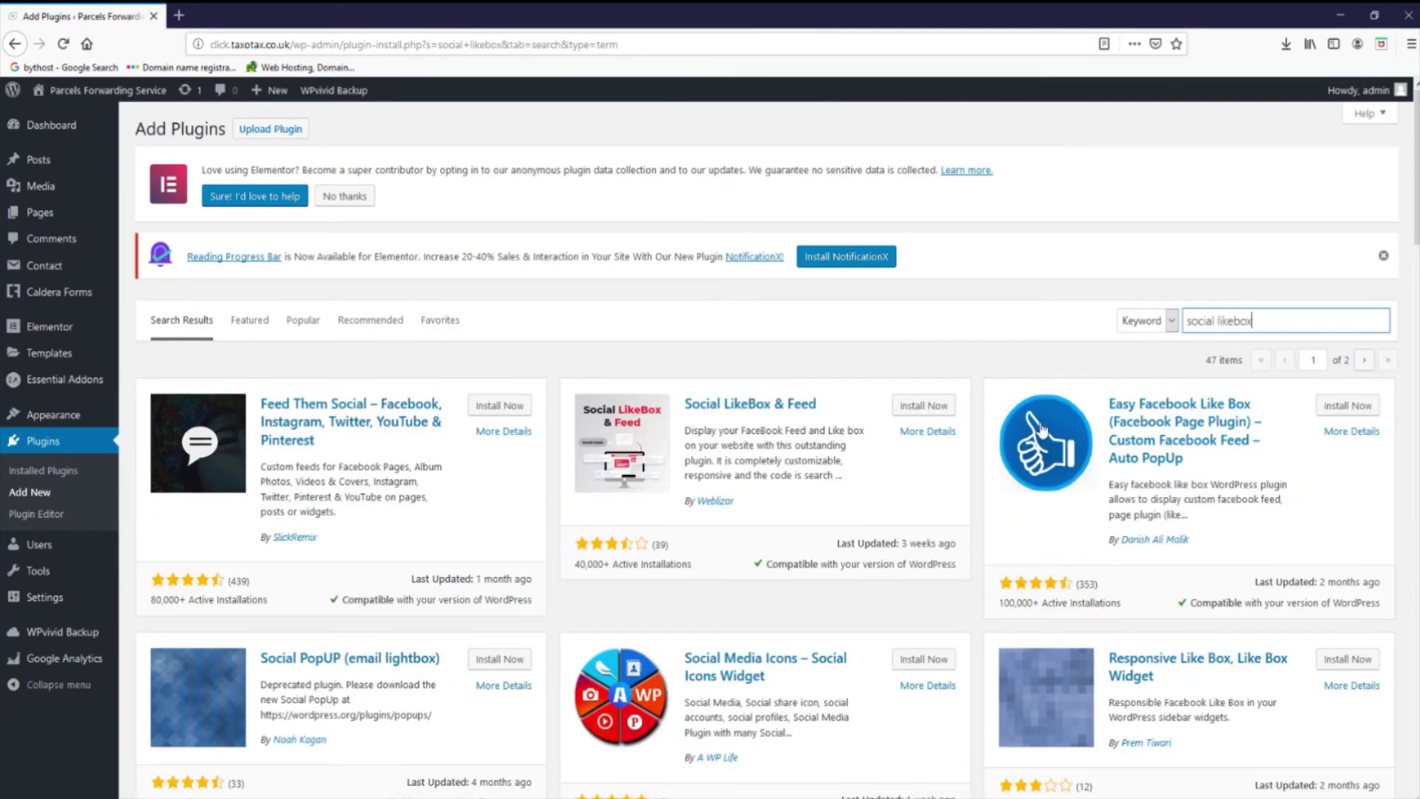
click(914, 407)
click(917, 406)
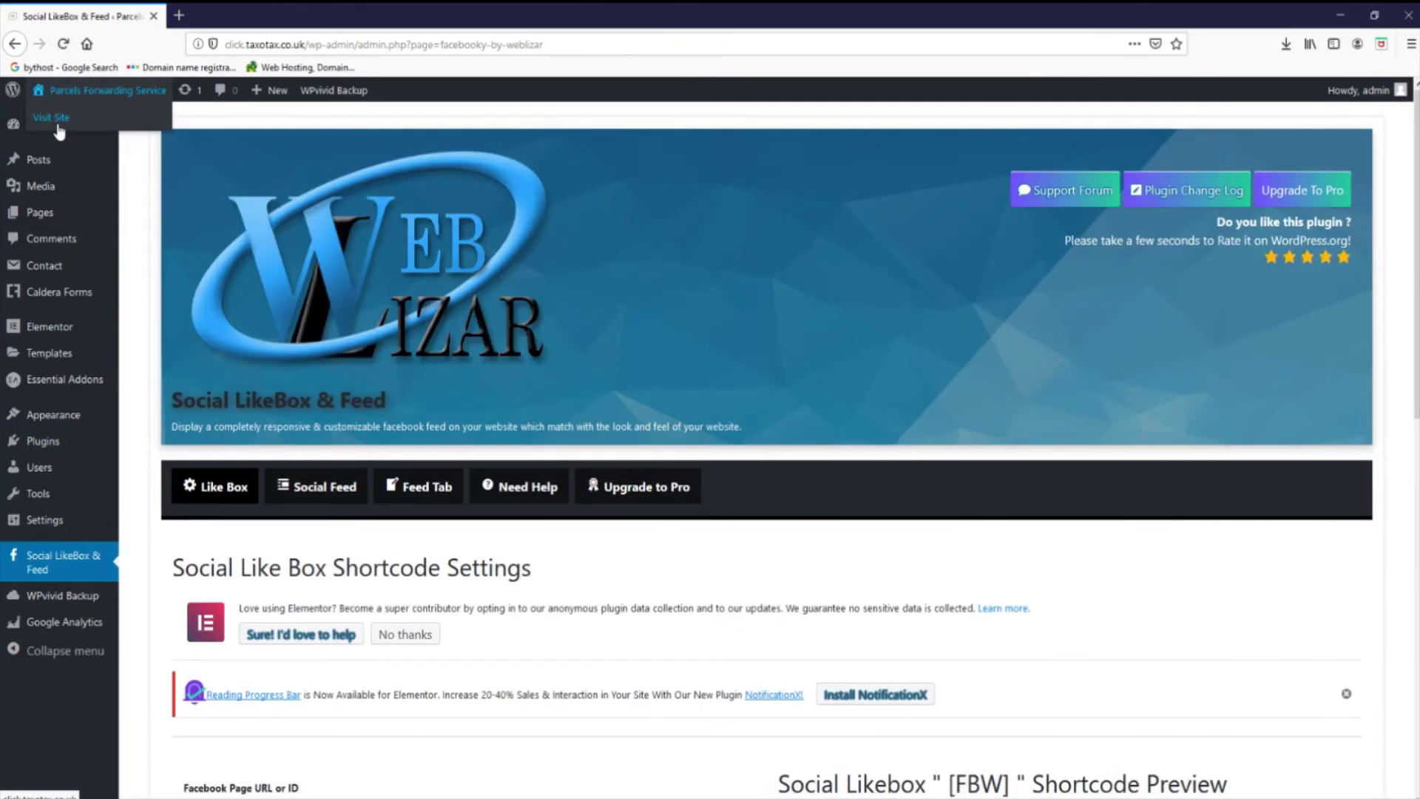
- Visit the site, open the theme customizer and add a Facebook Page Like Box widget to Footer Widget Area 3
click(56, 118)
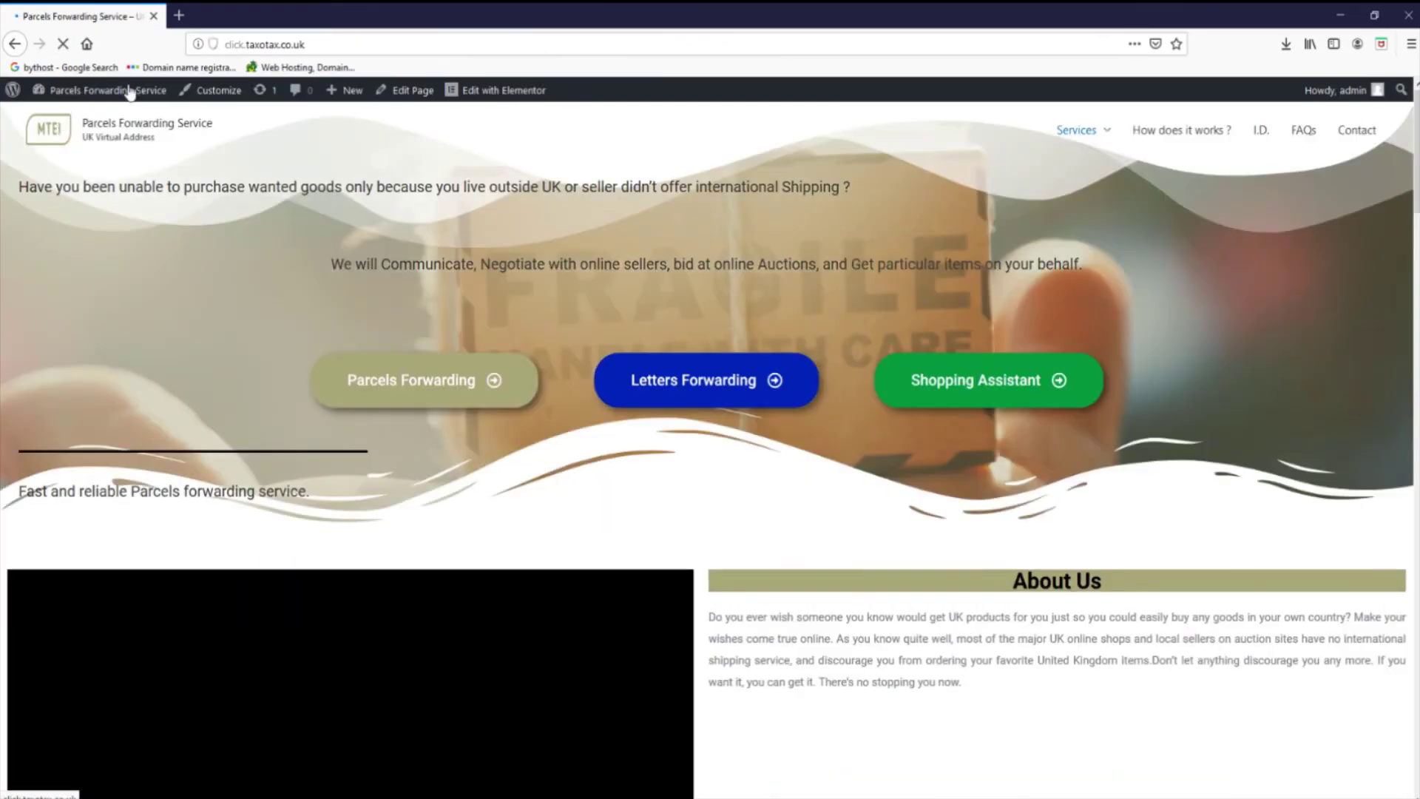
click(219, 92)
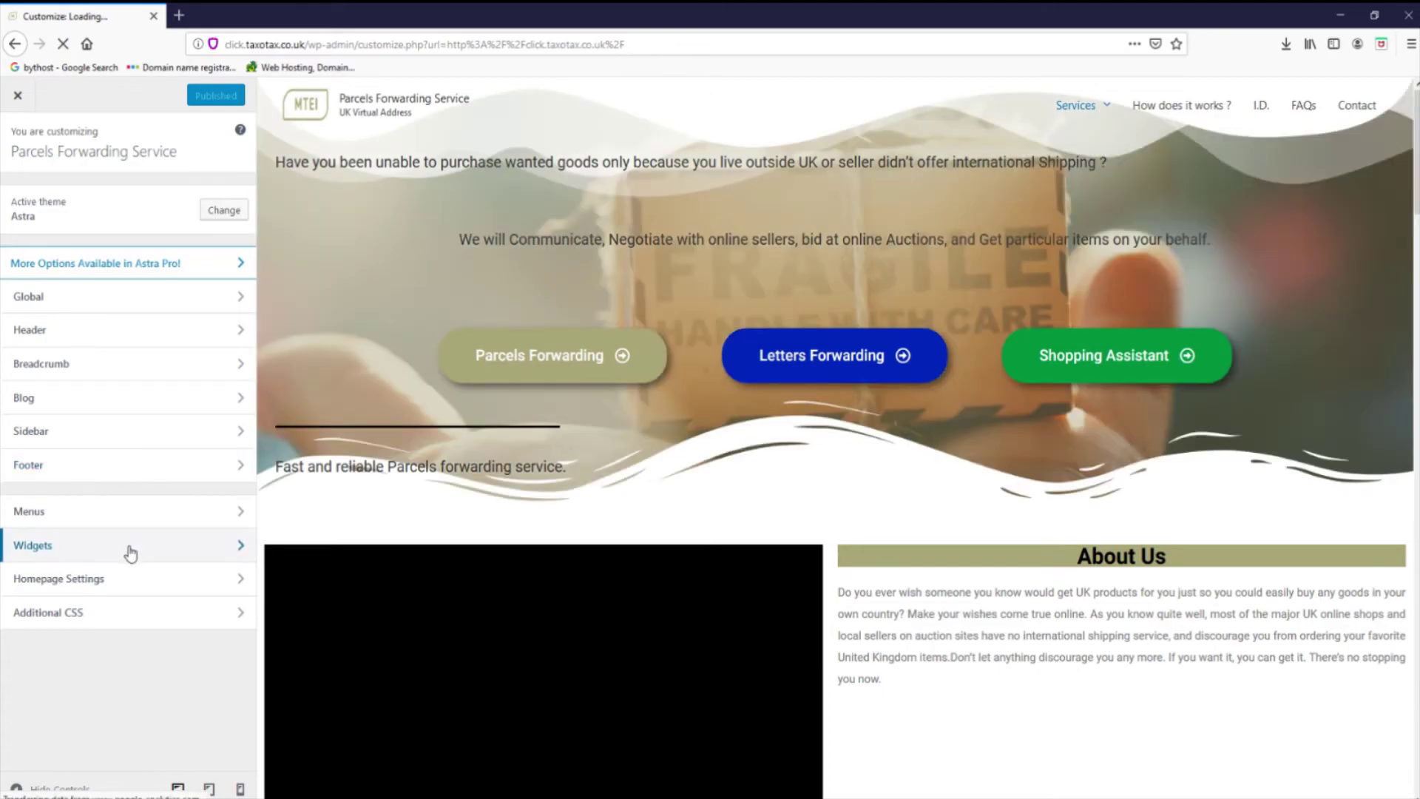
click(128, 545)
click(157, 411)
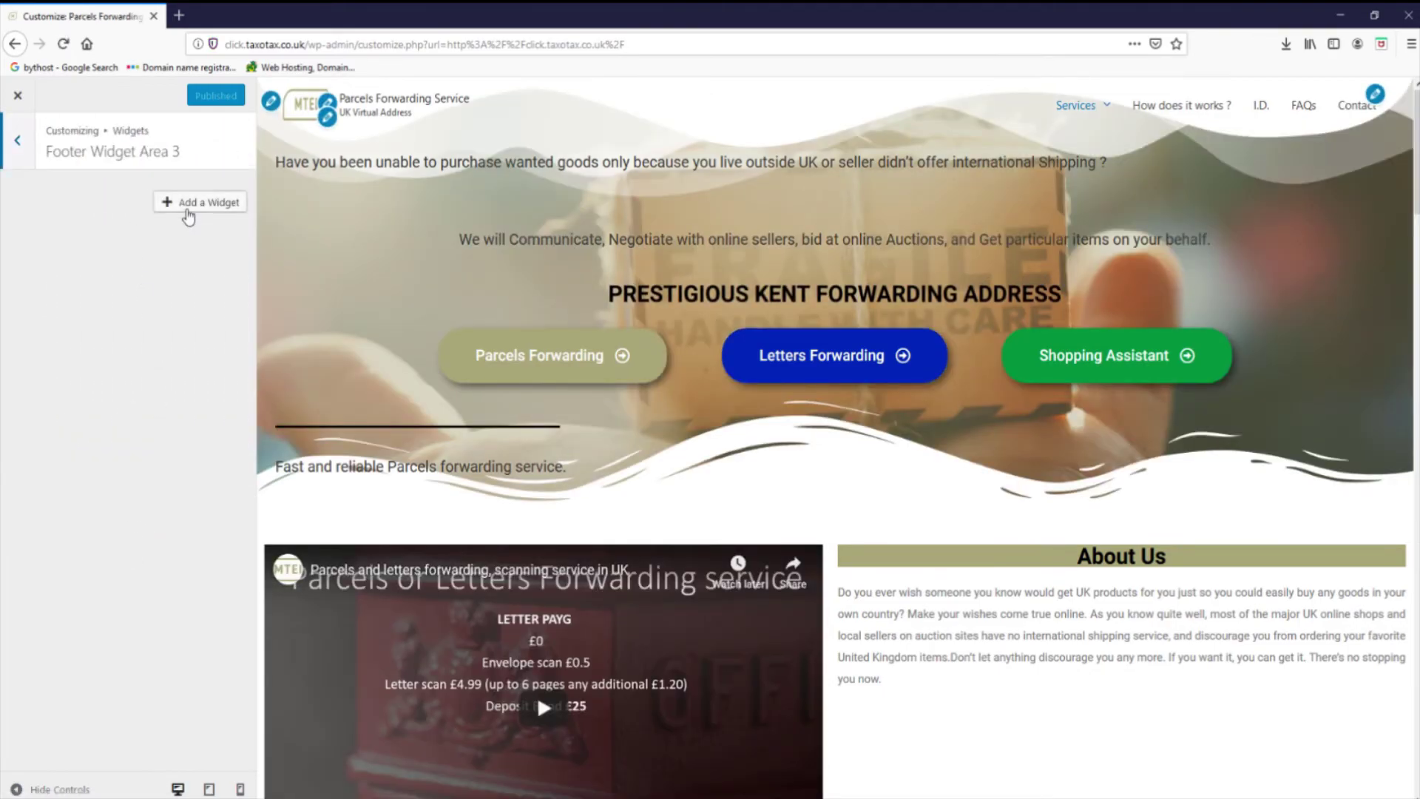
click(189, 207)
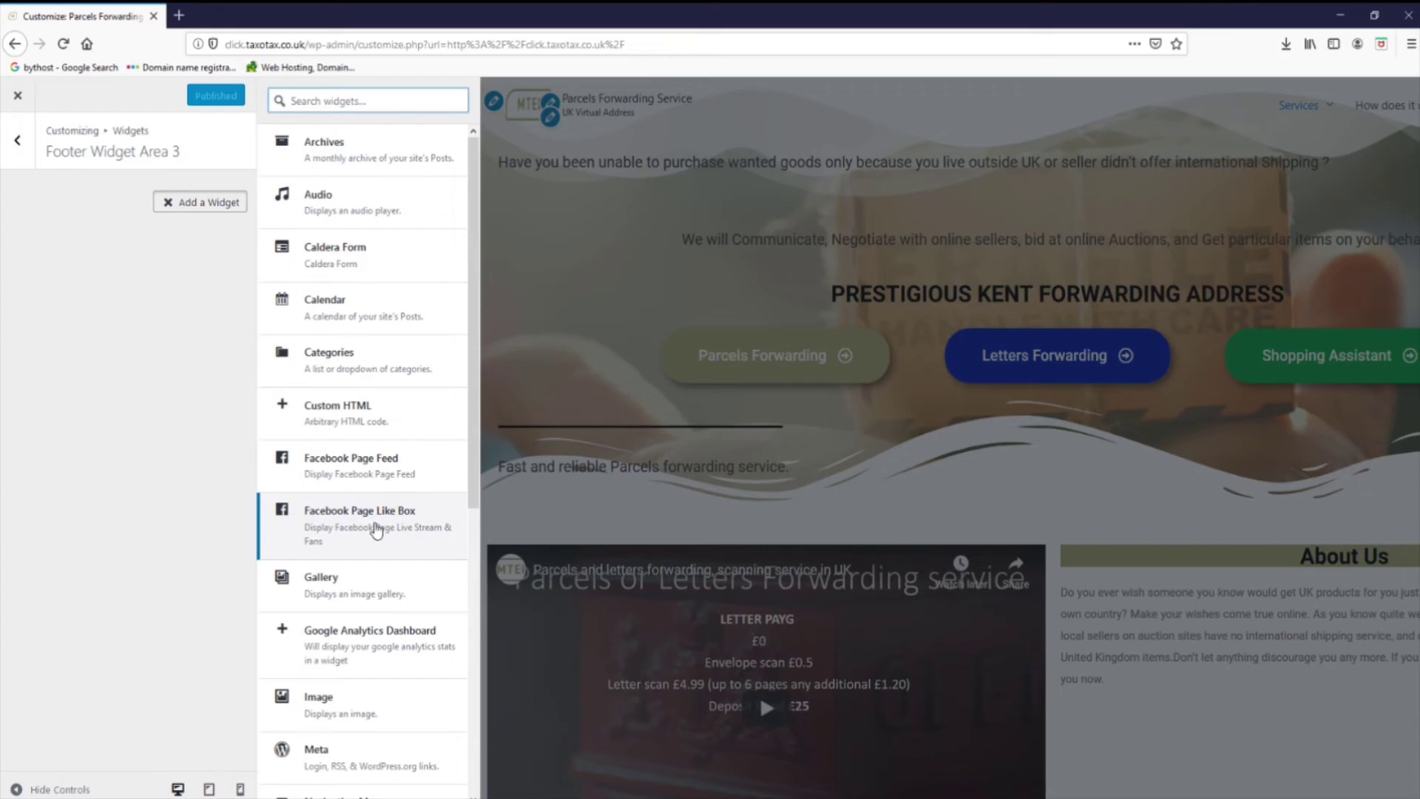
click(372, 531)
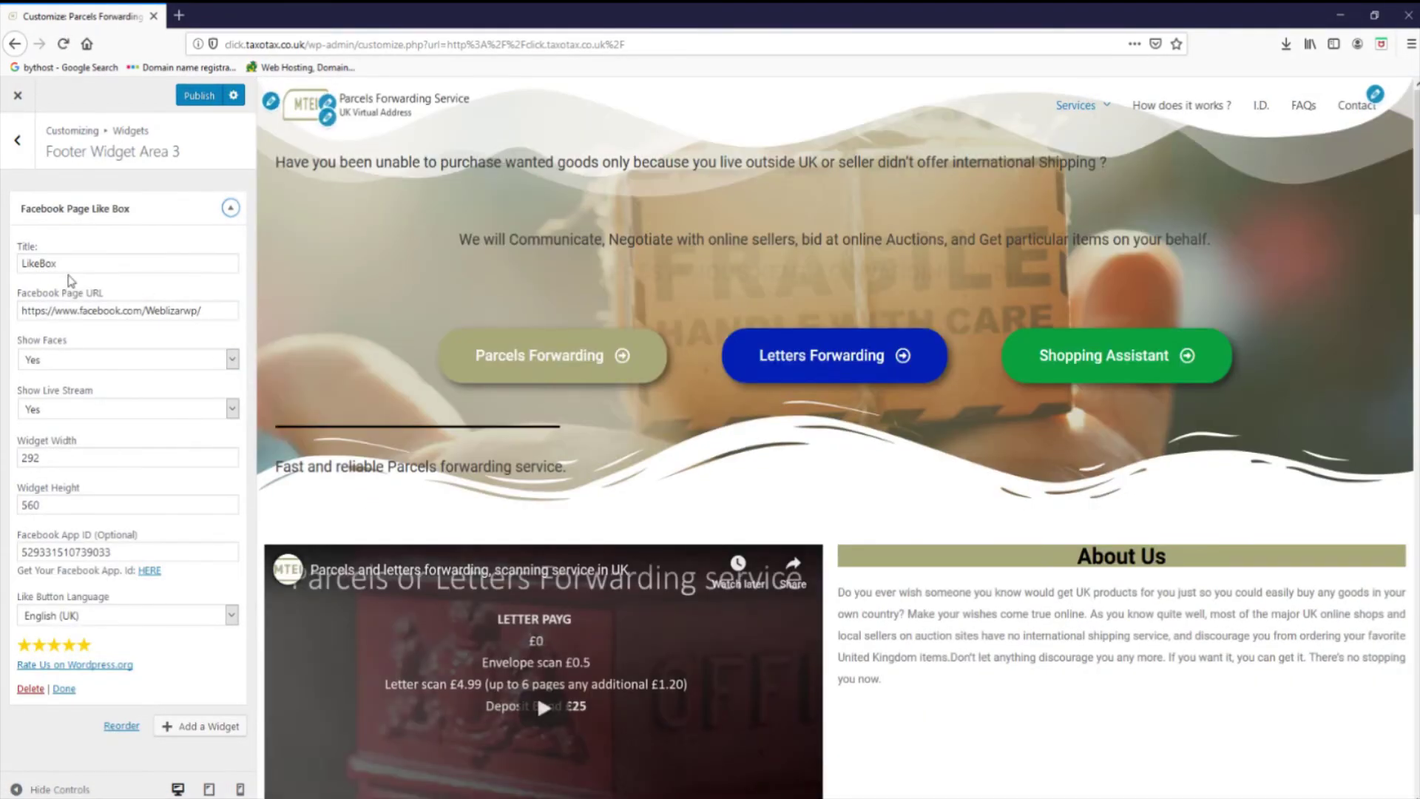
- Set the Facebook Page Like Box widget's title to "Like us on Facebook"
drag(1416, 187, 1415, 774)
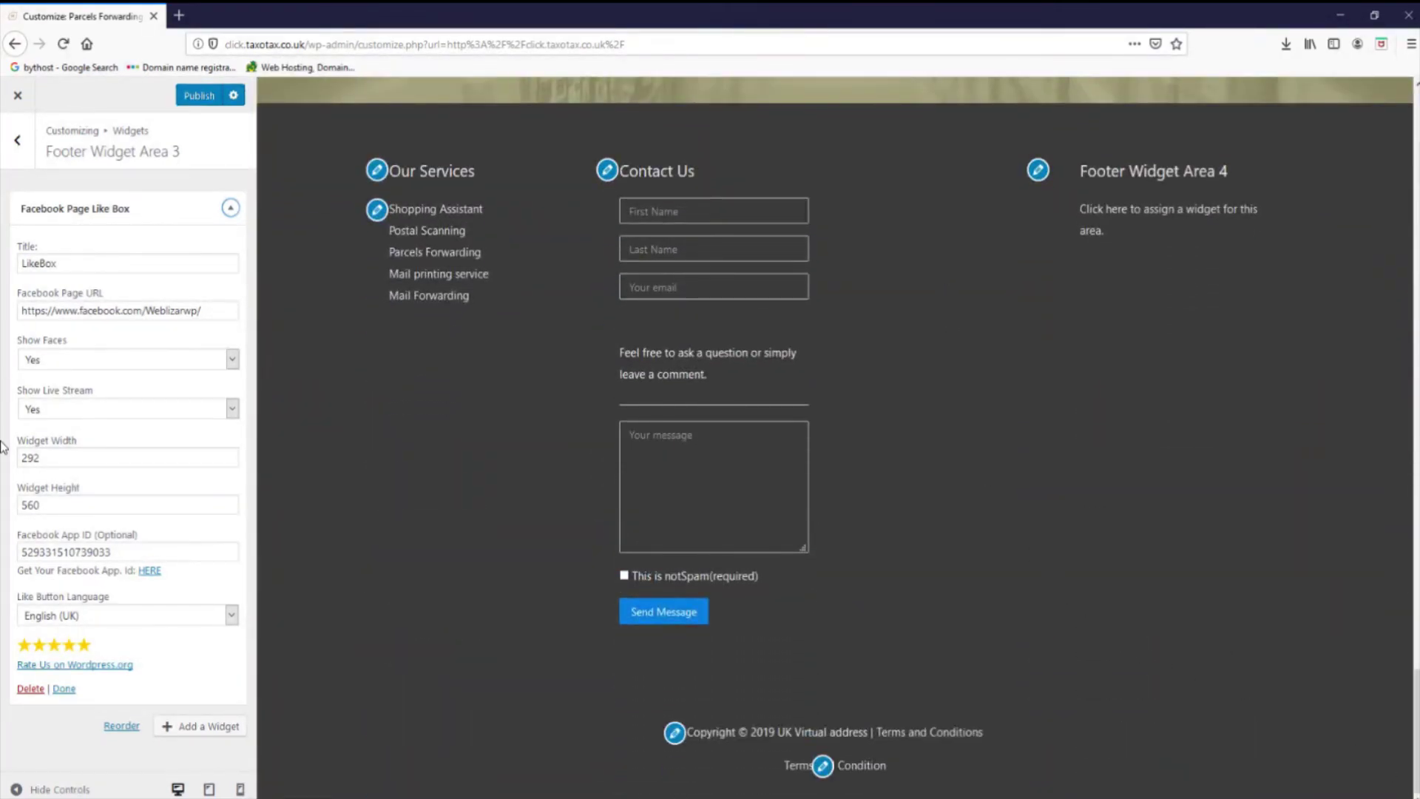
drag(59, 265, 25, 261)
text(Like u)
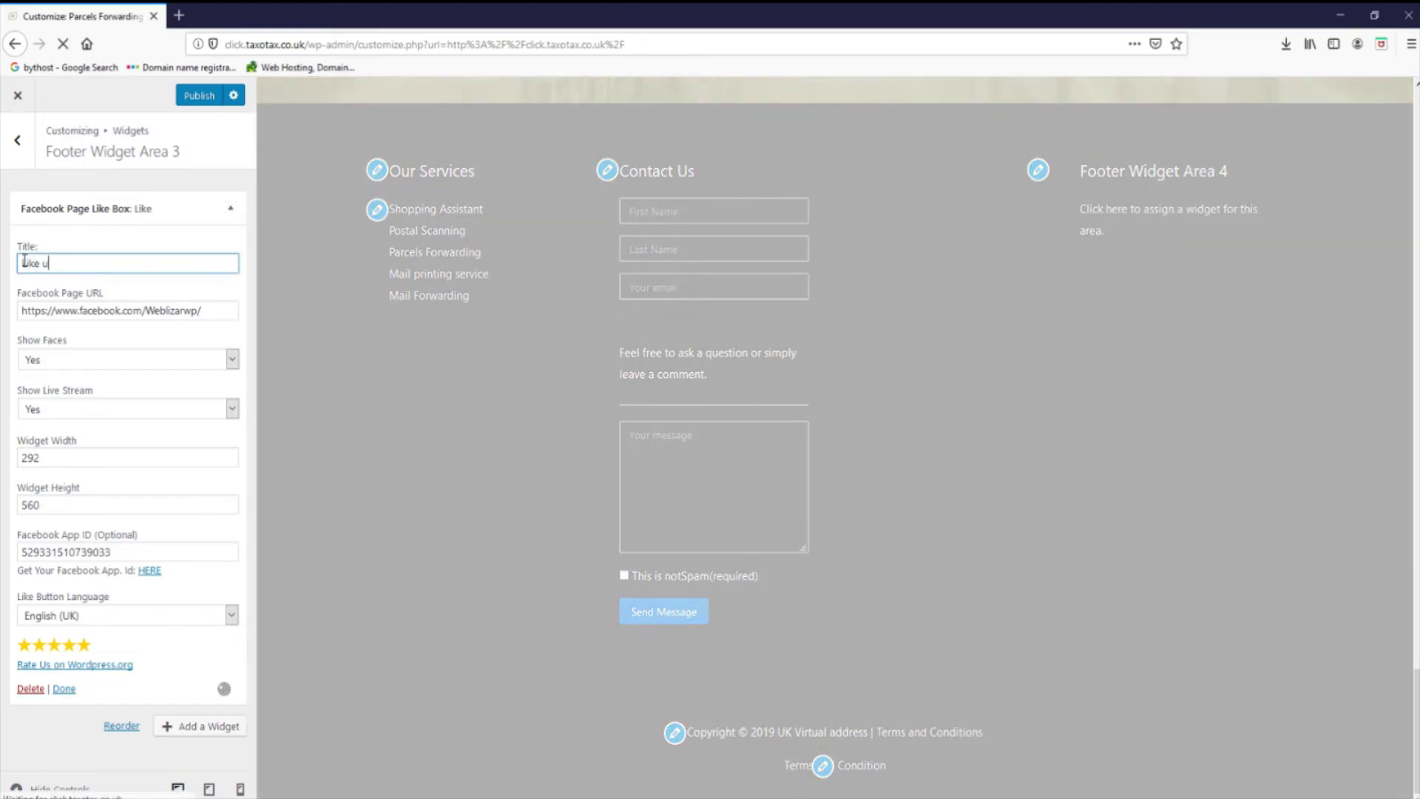
text(s on )
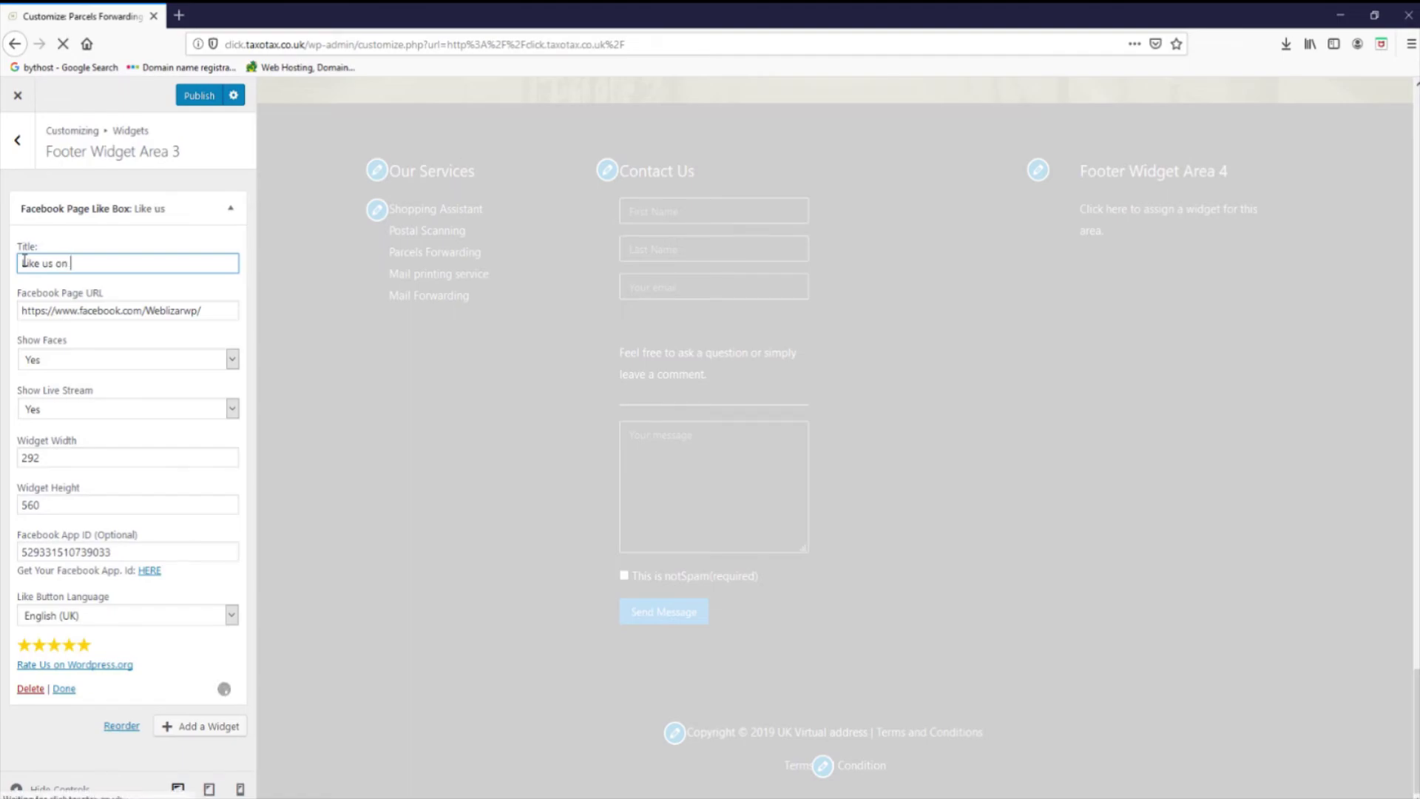
text(Faceboo)
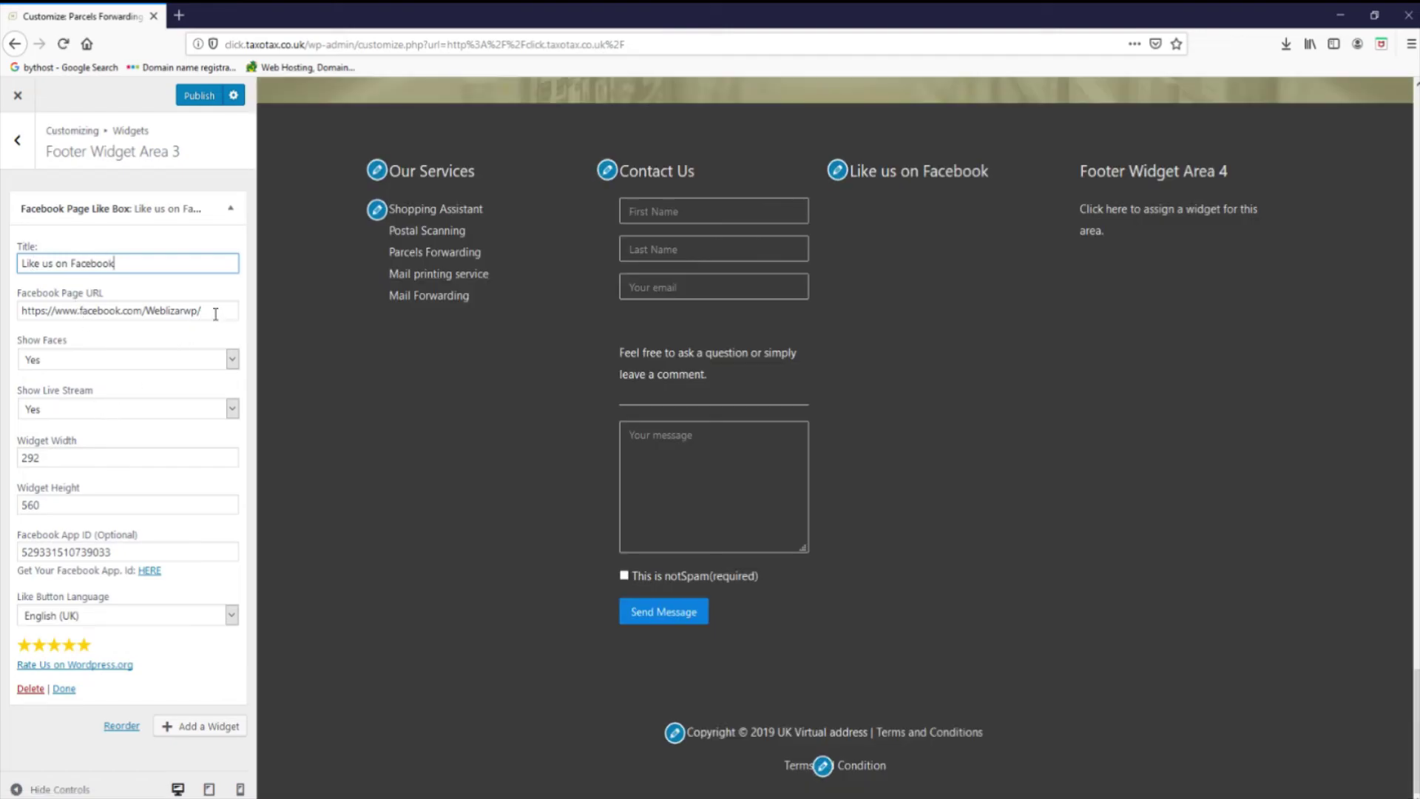
- Examine the like box's page URL, Show Faces and Show Live Stream options and its feed in the footer preview
click(211, 314)
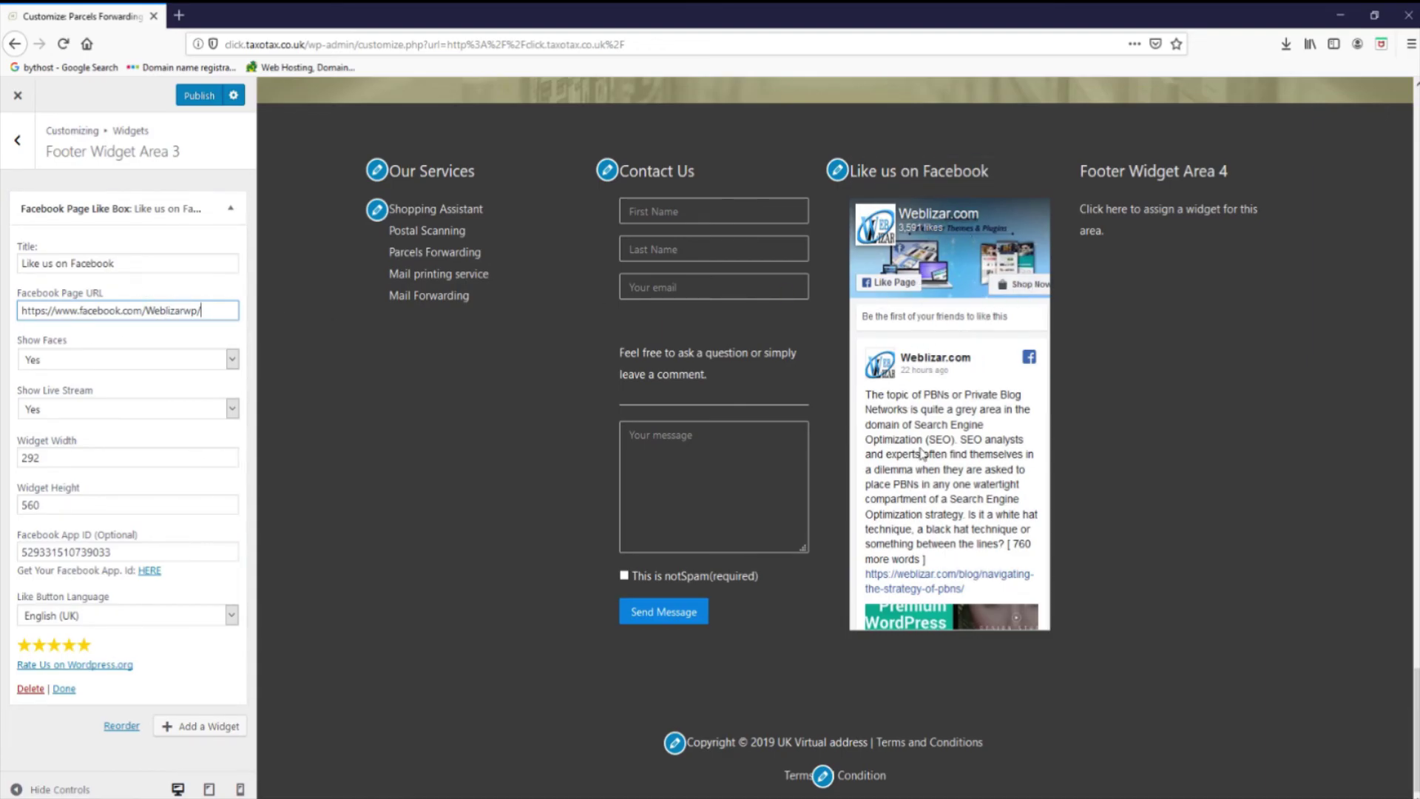
scroll(921, 453, down, 3)
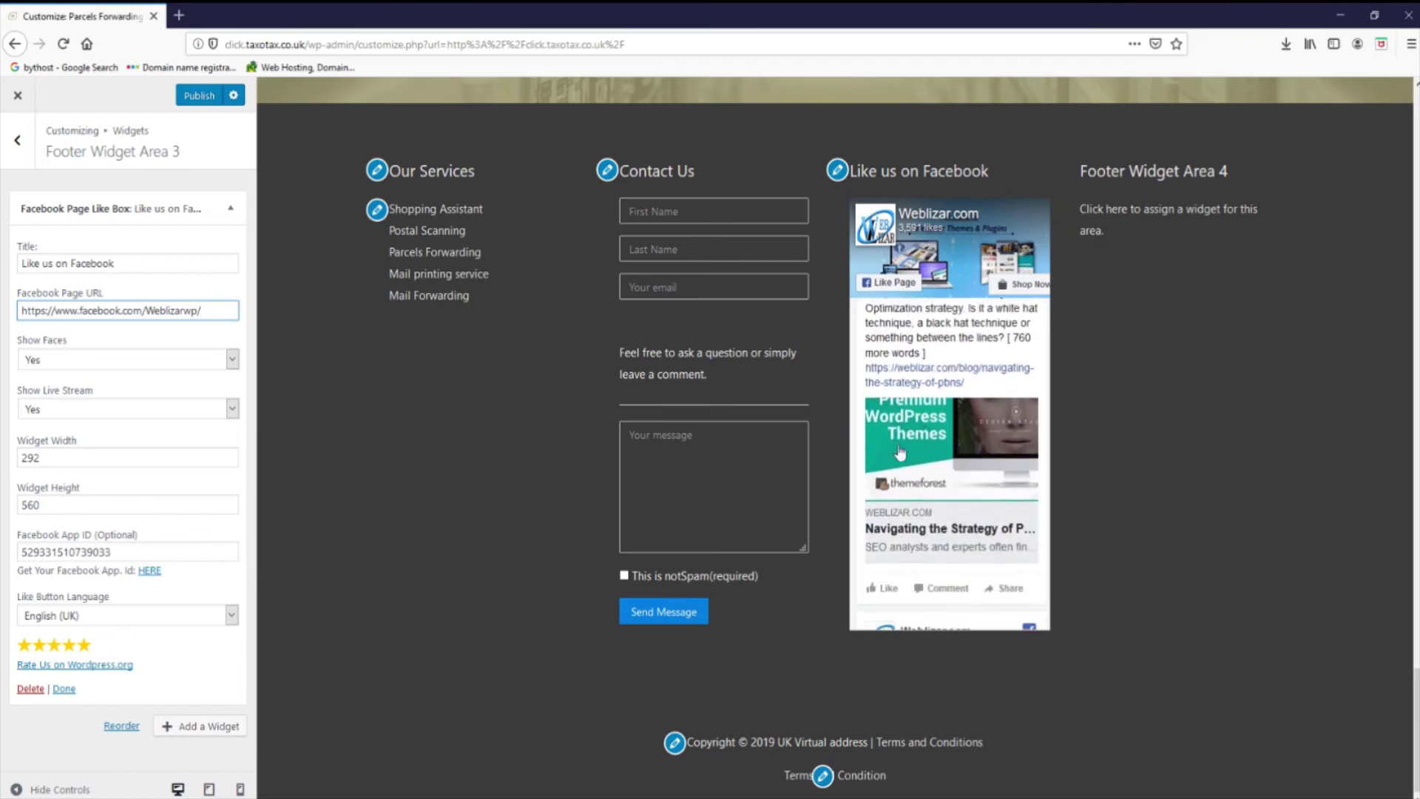
click(90, 367)
click(89, 366)
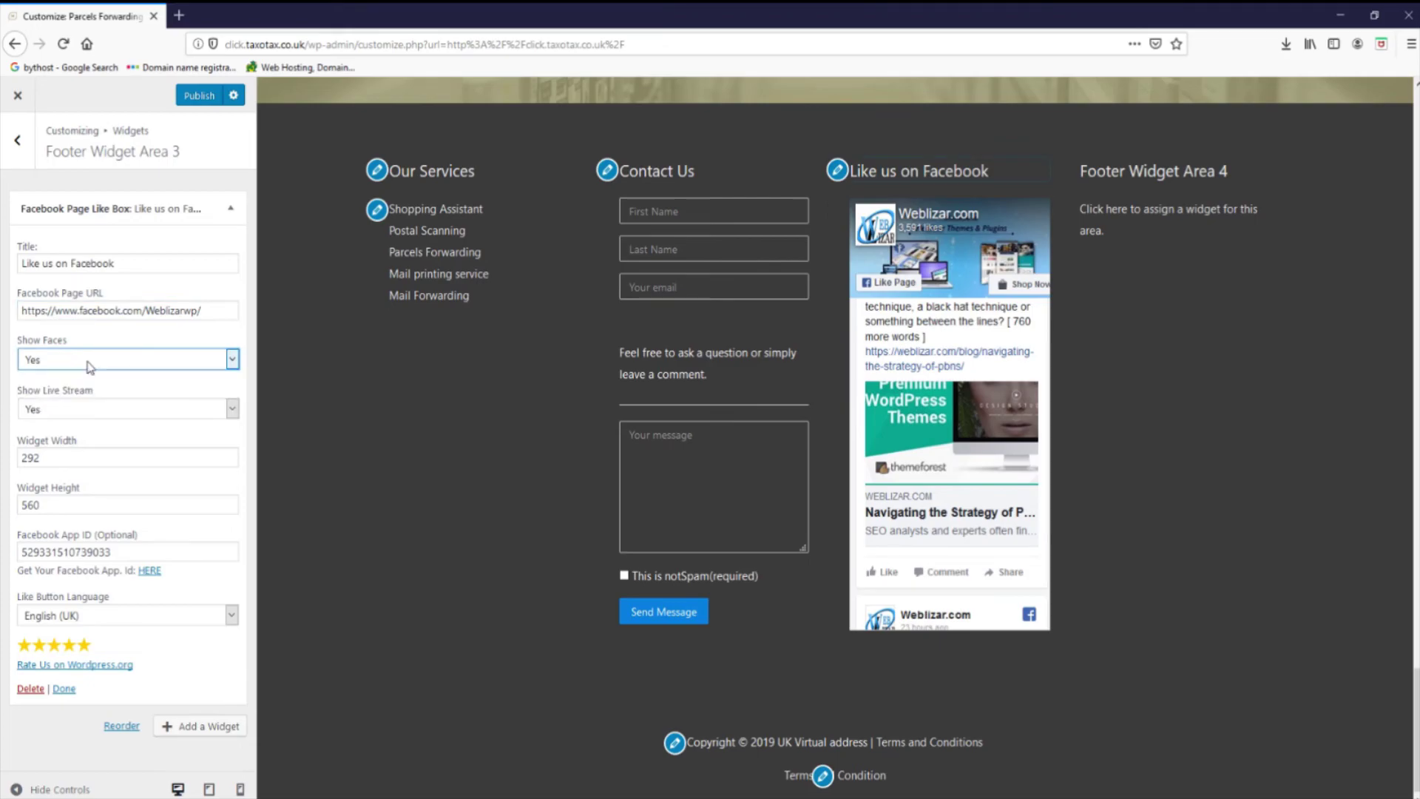
click(84, 411)
click(84, 411)
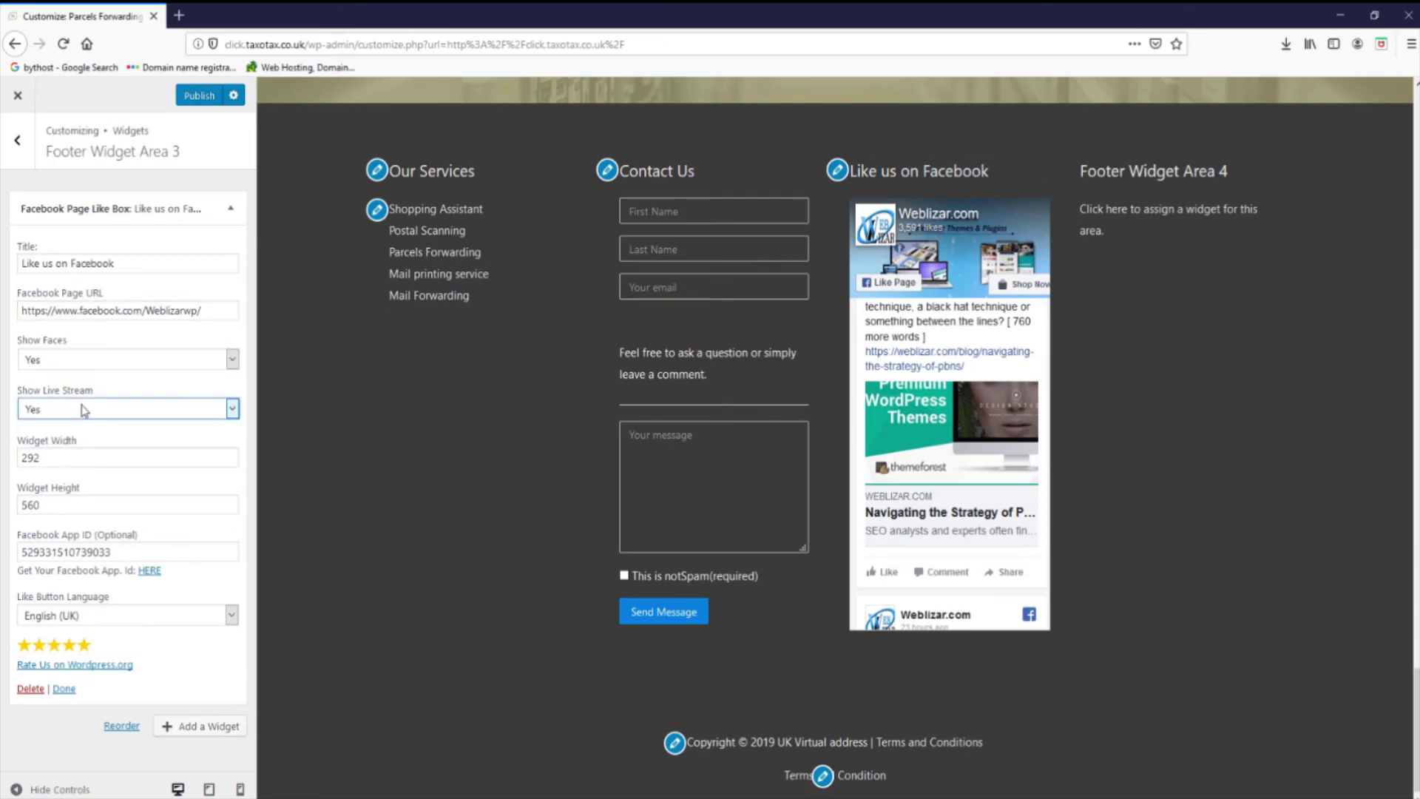
scroll(974, 396, up, 8)
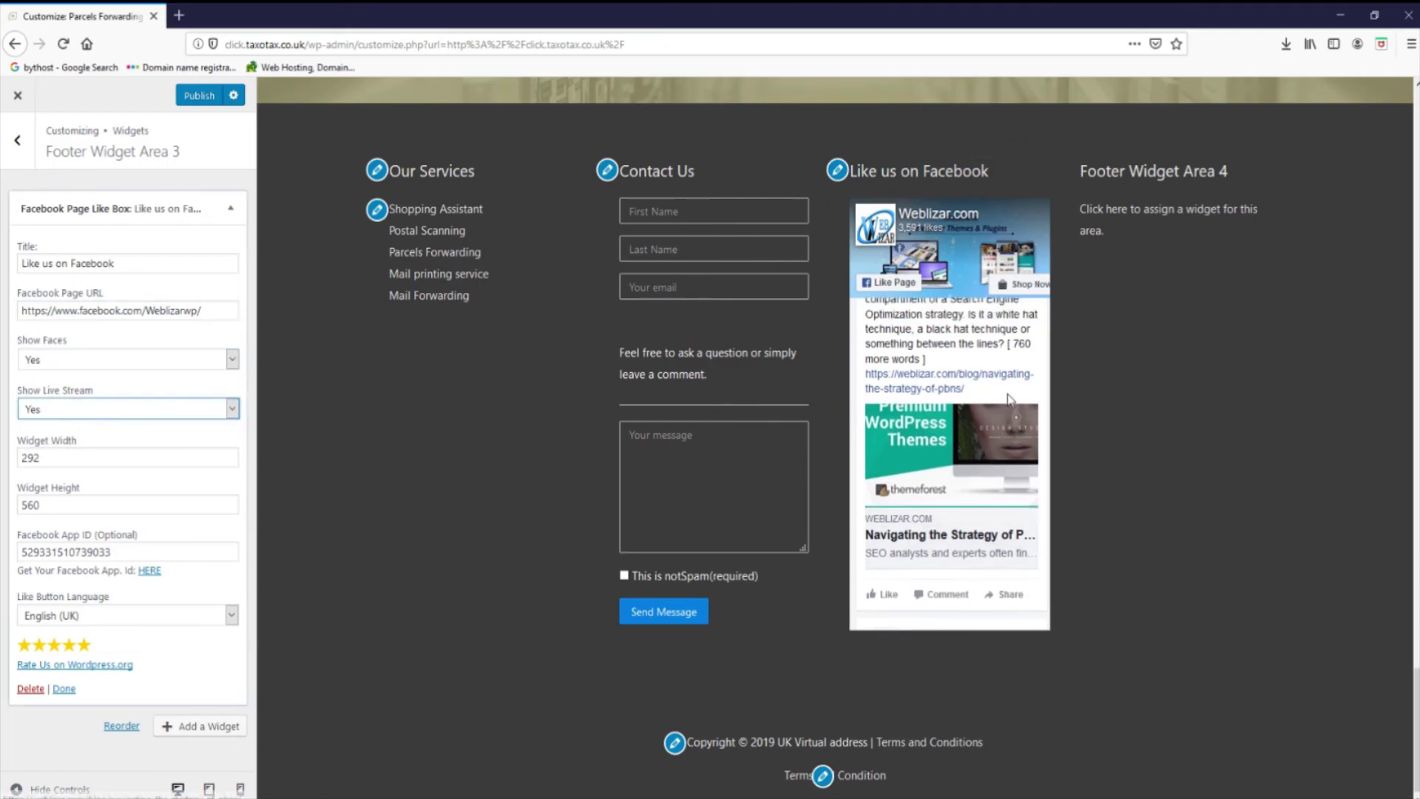
scroll(782, 594, down, 6)
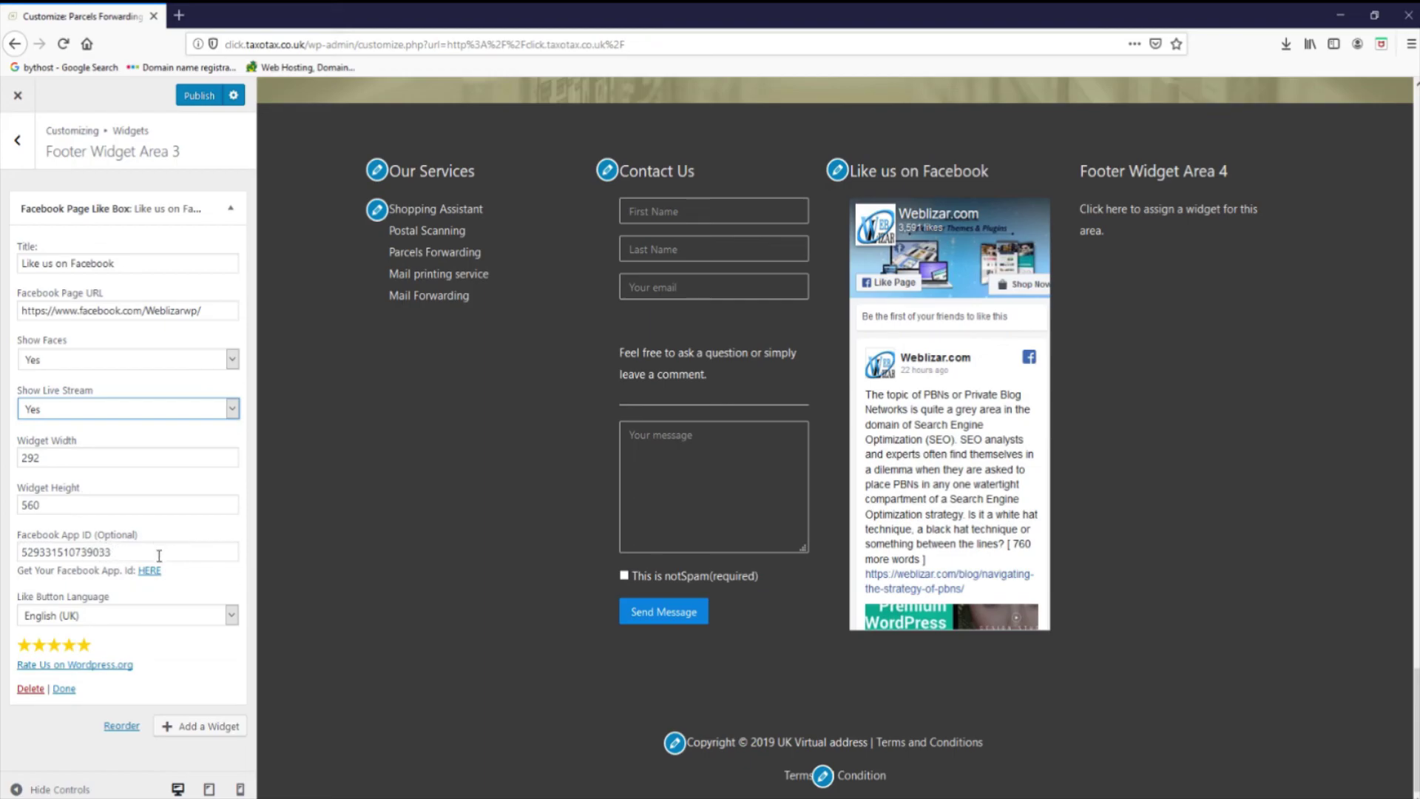
- Publish the Facebook Like Box widget and check the footer in the preview
click(198, 95)
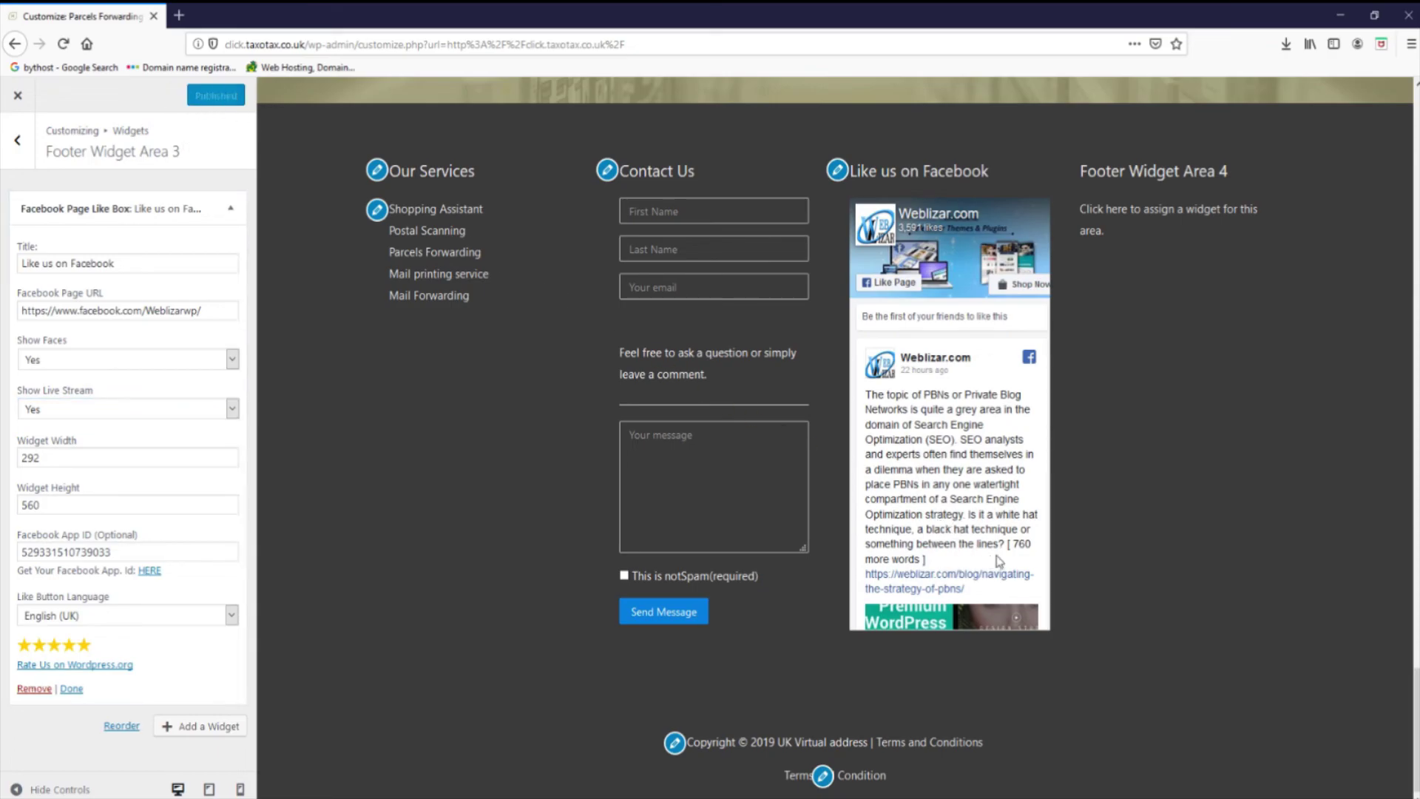
scroll(1062, 477, up, 6)
scroll(650, 503, down, 4)
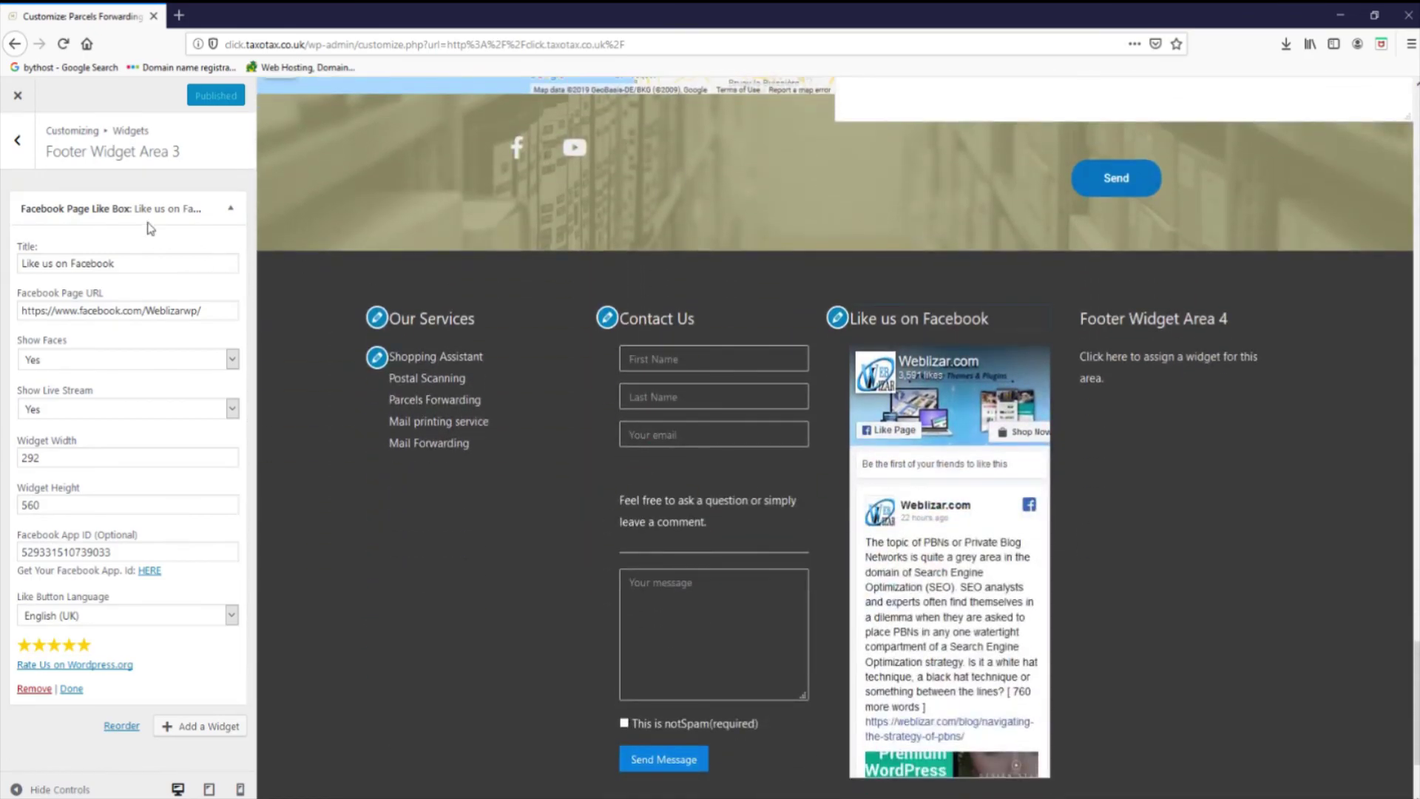
- Add a Video widget to Footer Widget Area 4
click(18, 144)
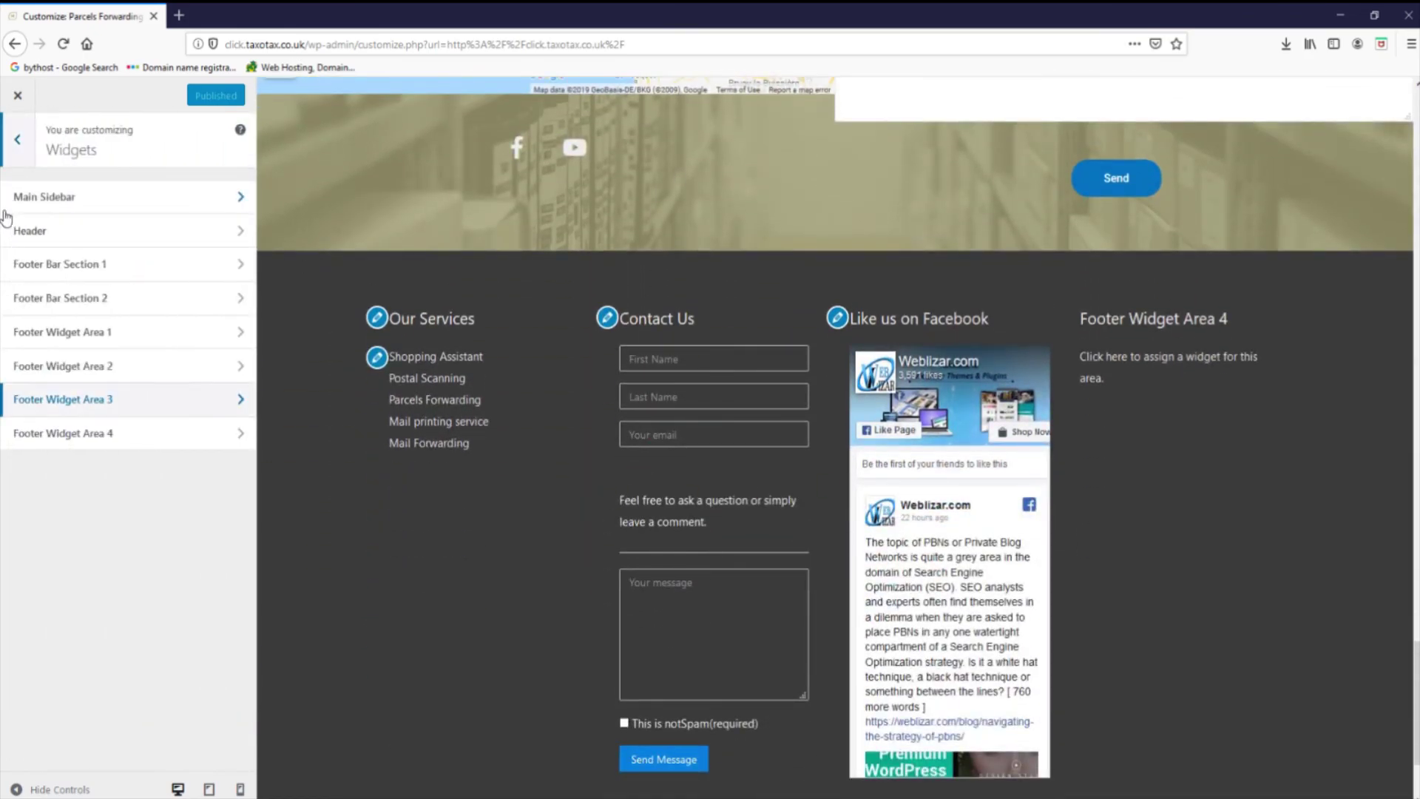
click(104, 434)
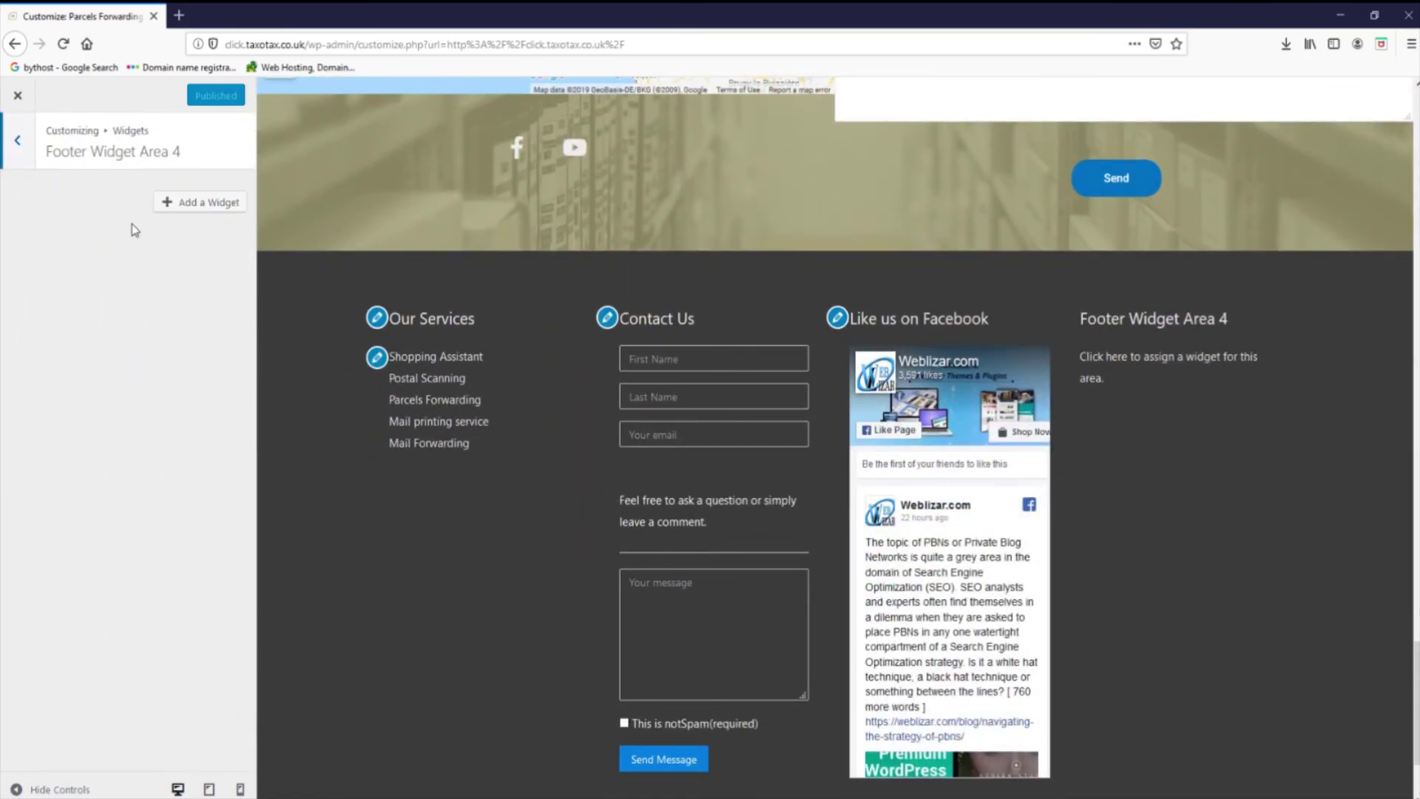
click(167, 202)
scroll(384, 425, down, 2)
scroll(381, 459, down, 5)
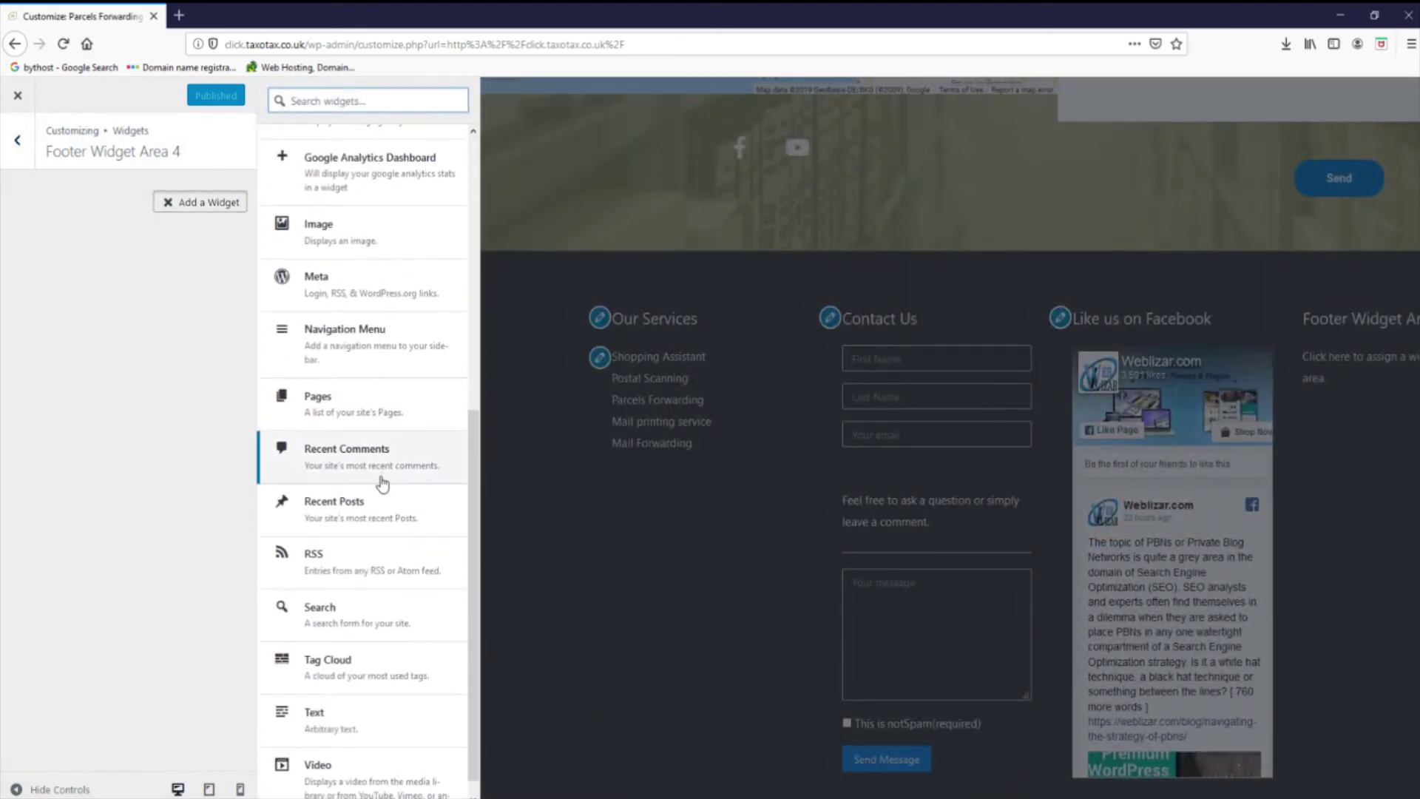
click(358, 763)
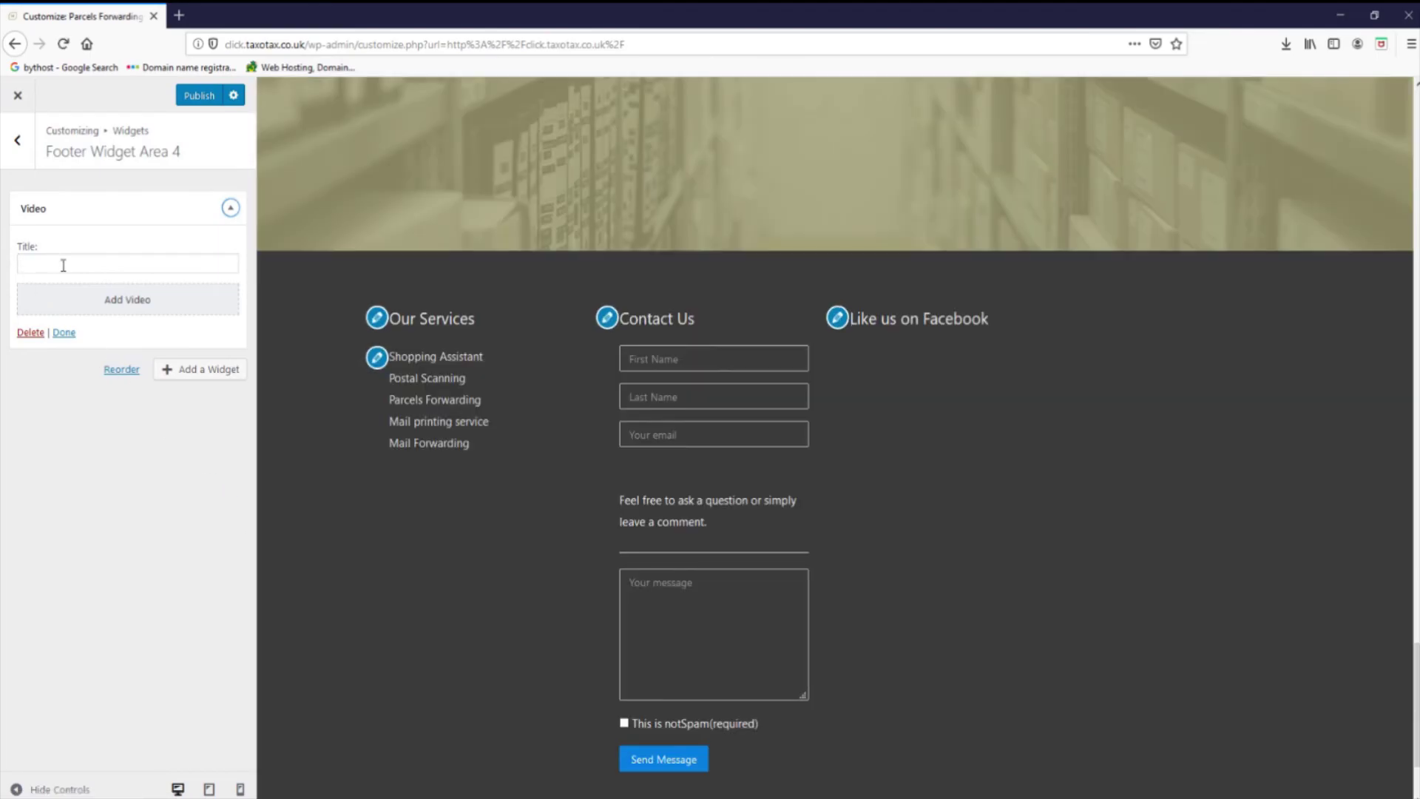
- Set the Video widget's title to "Find out more about Us"
click(63, 264)
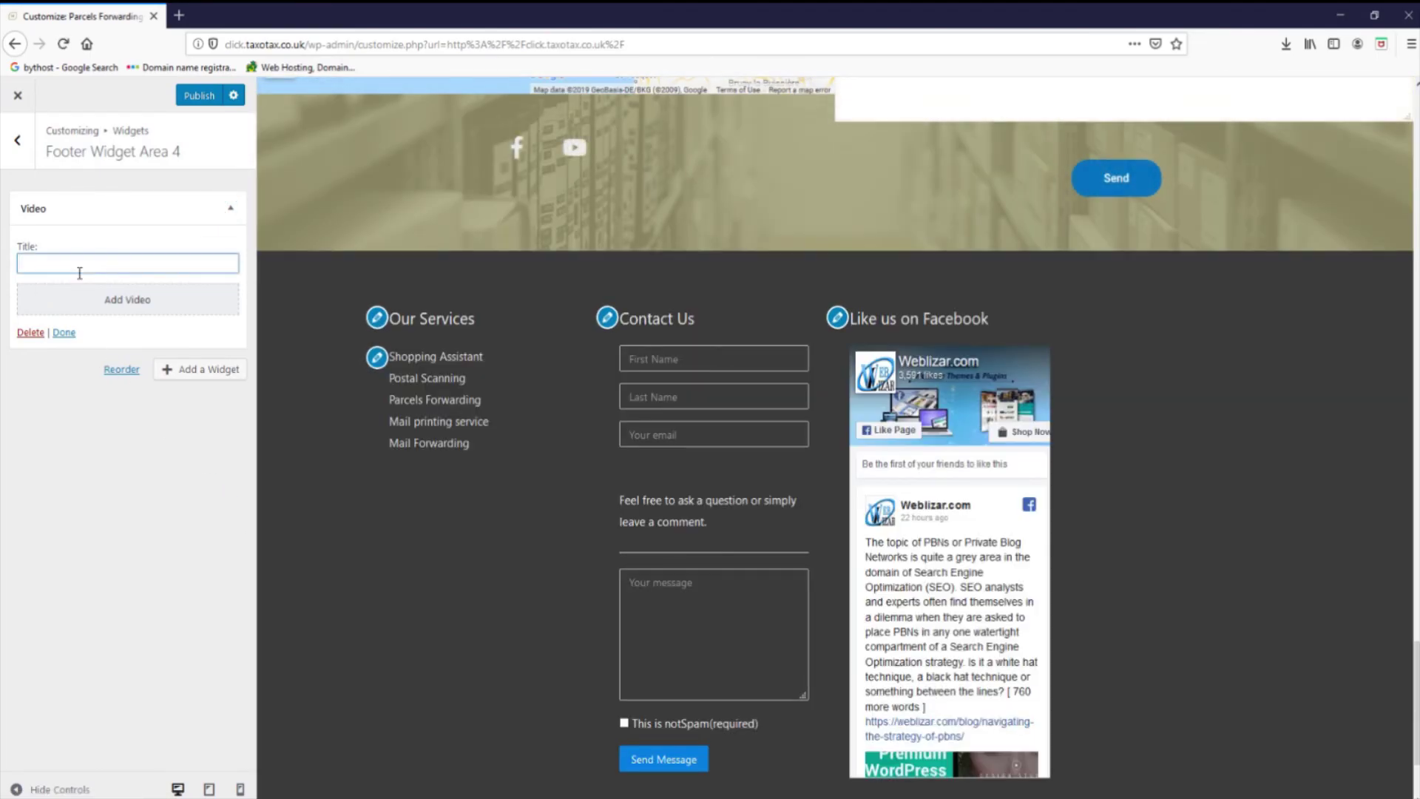
text(Find out more)
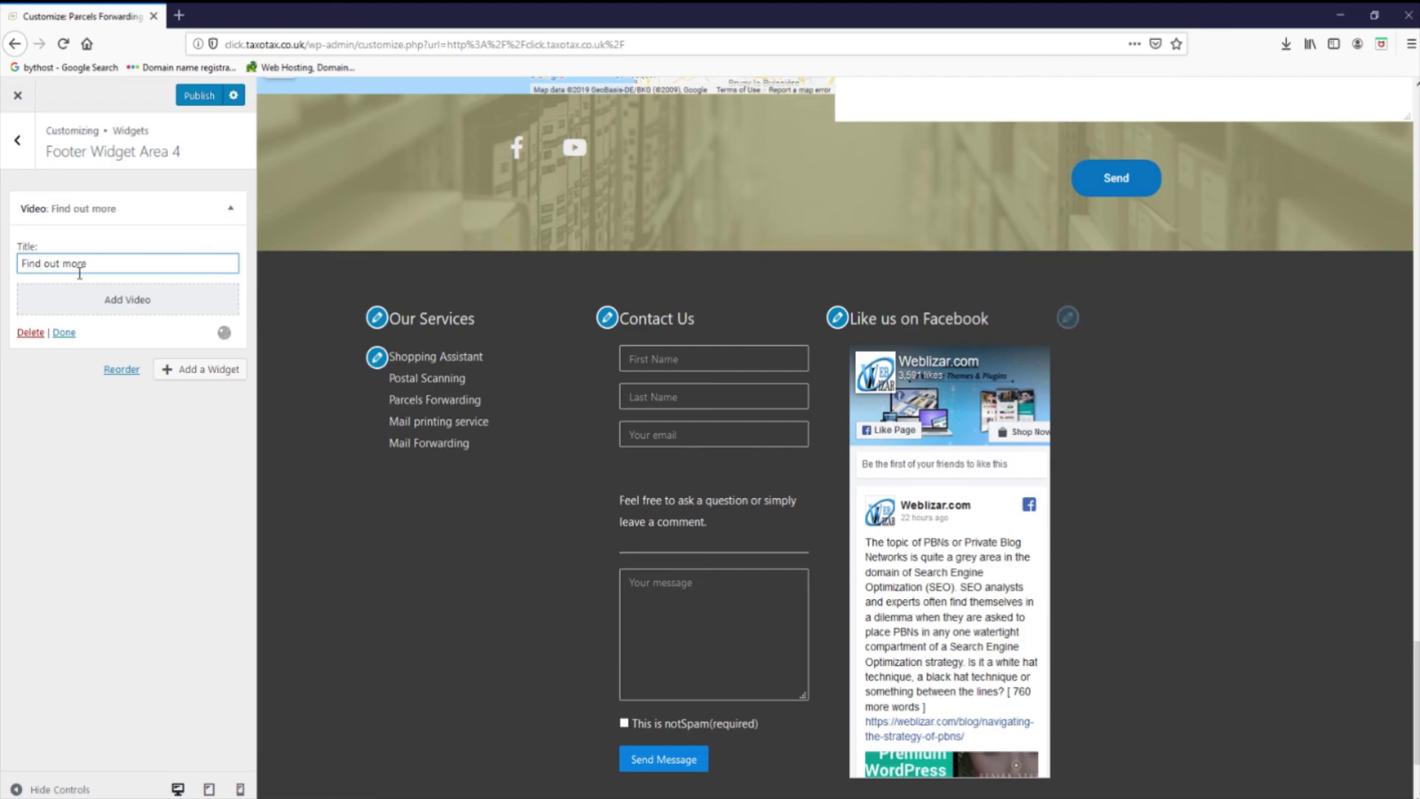
text( about us)
key(BackSpace)
text(s)
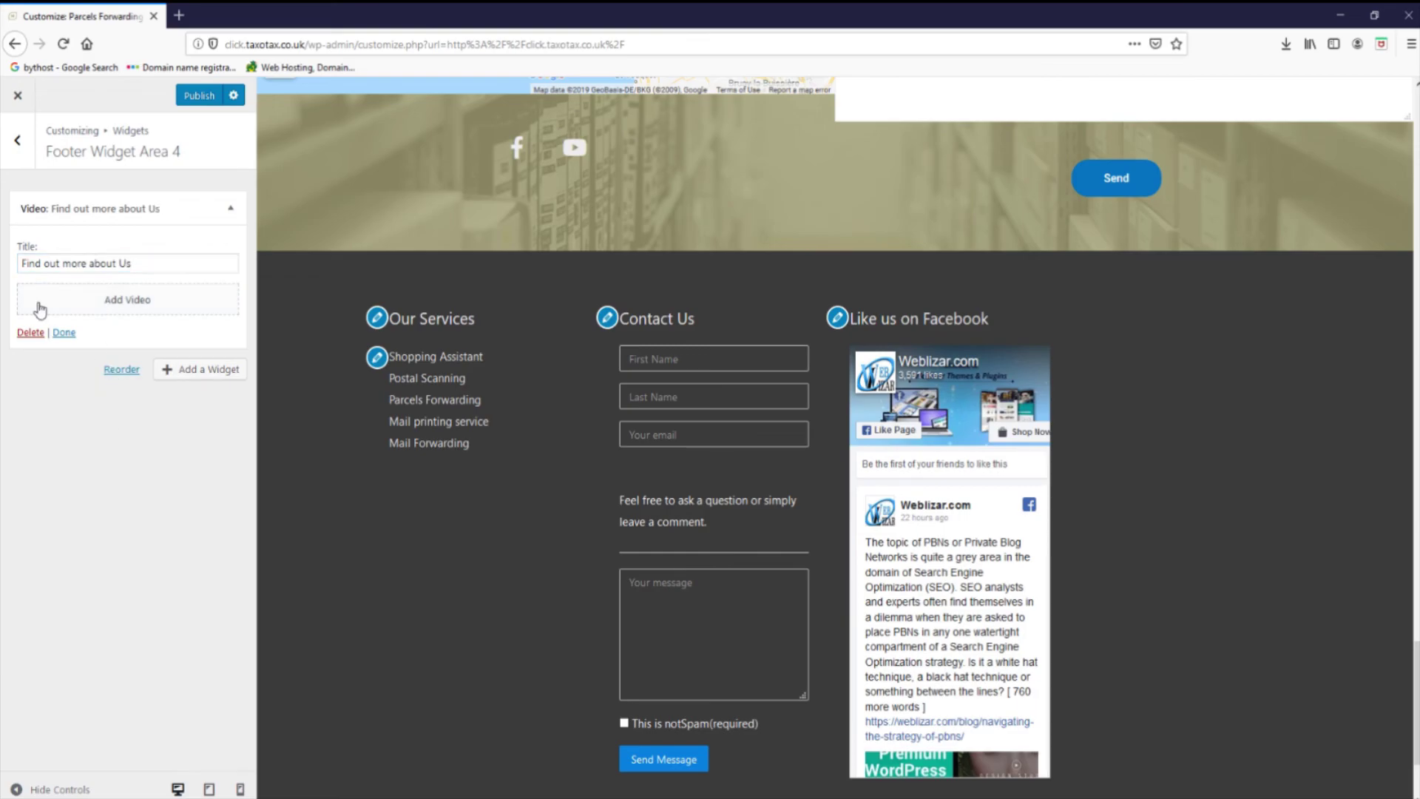
- Start adding a video to the widget with the Insert from URL option and make the URL field ready for entry
click(135, 303)
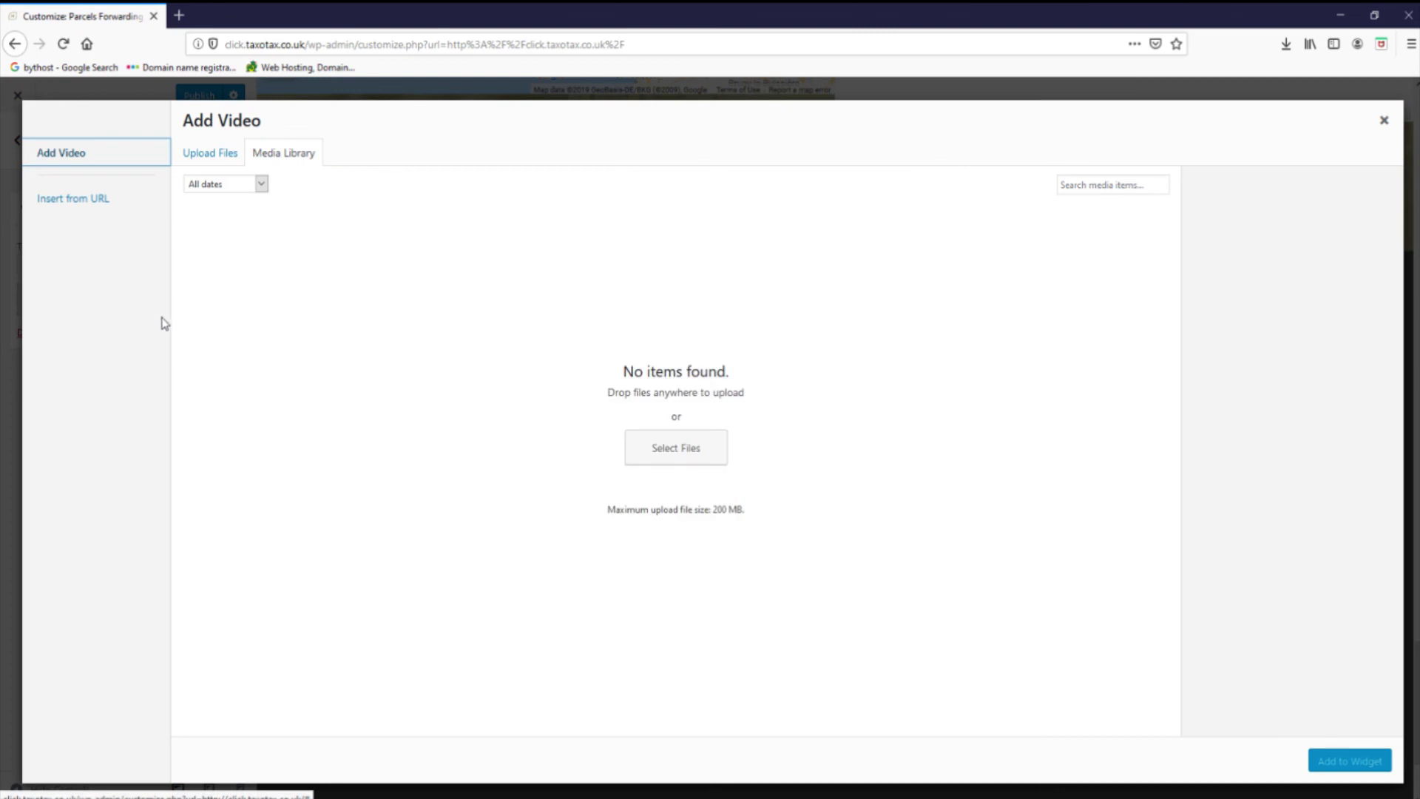
click(84, 199)
click(240, 174)
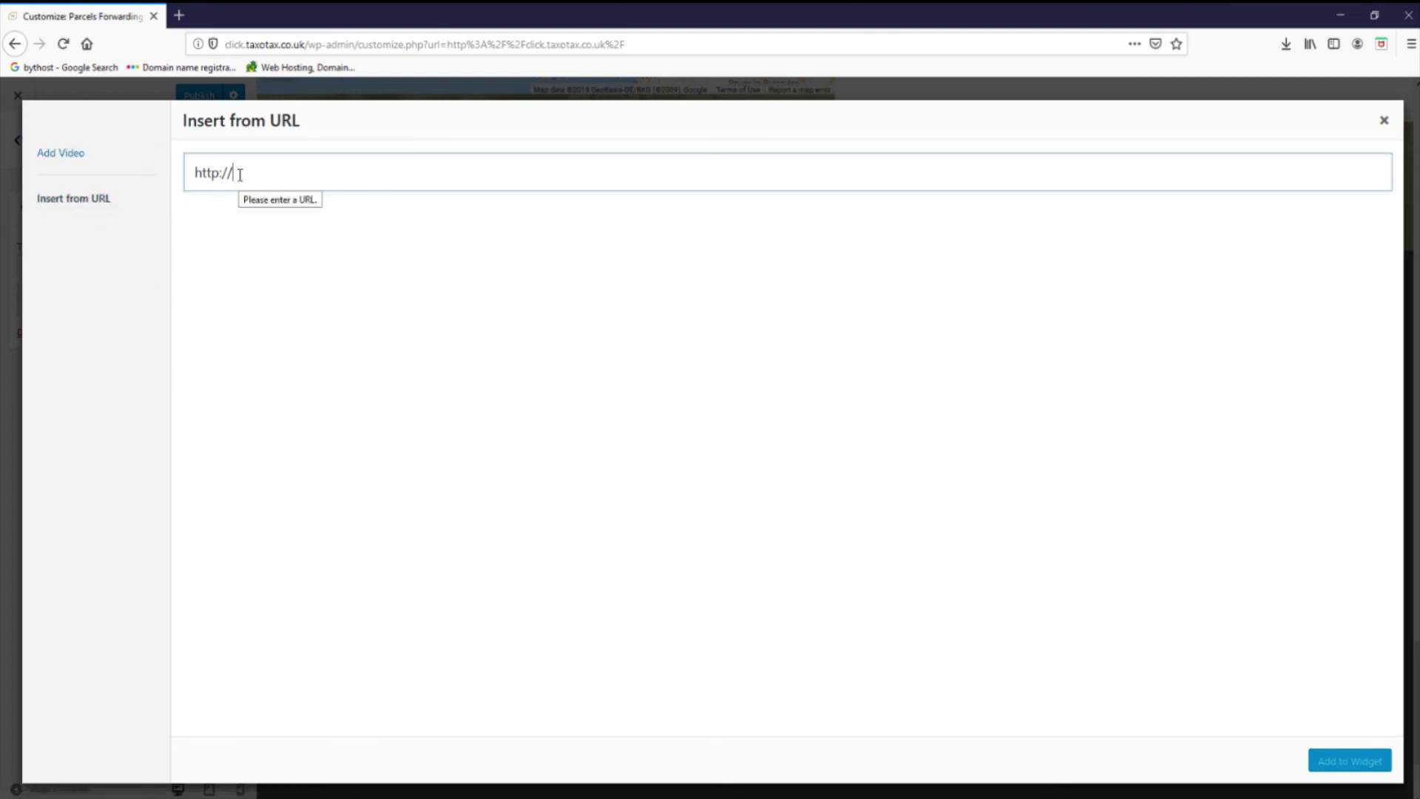
- Open the YouTube video "Parcels and letters forwarding, scanning service in UK" in a new browser tab, pause it and copy its URL
click(179, 16)
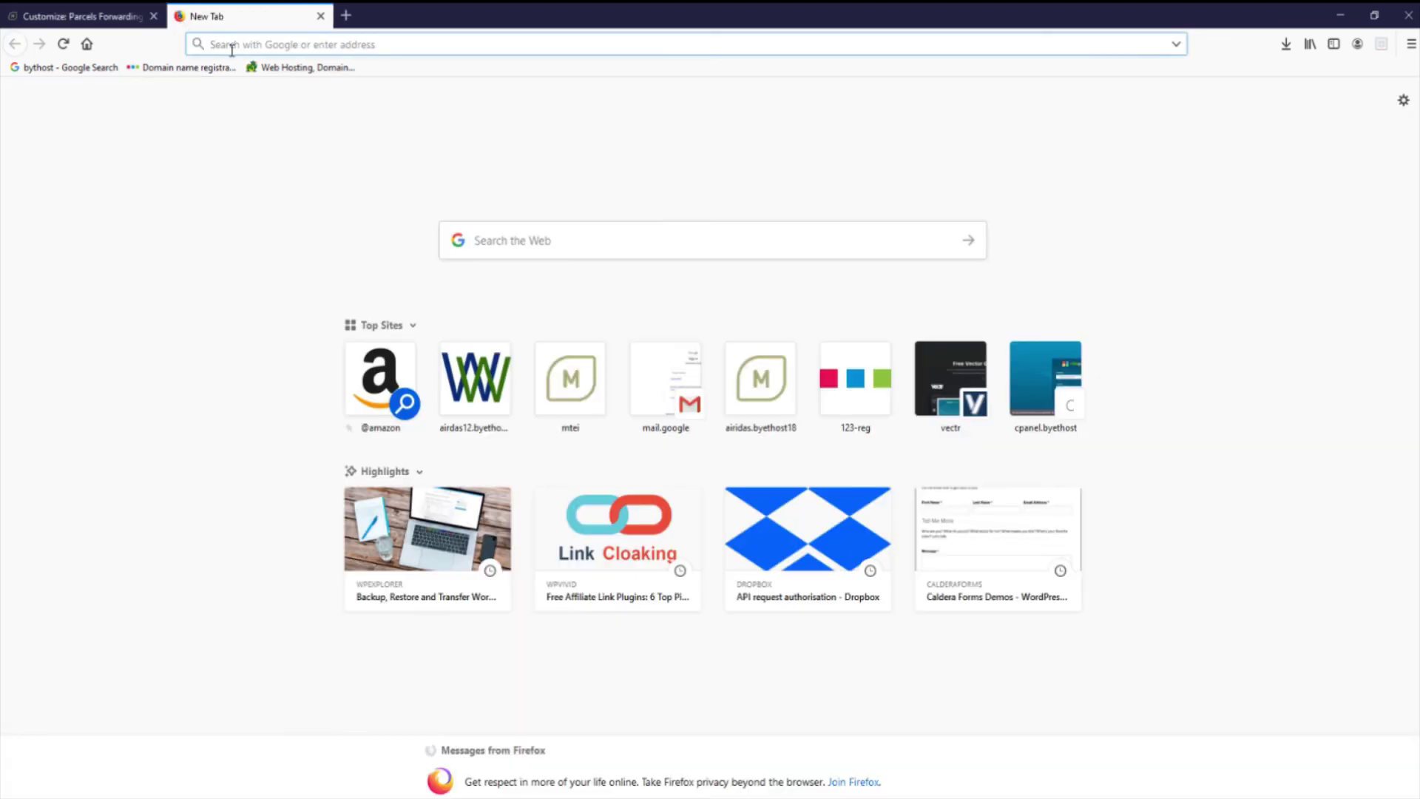
text(www)
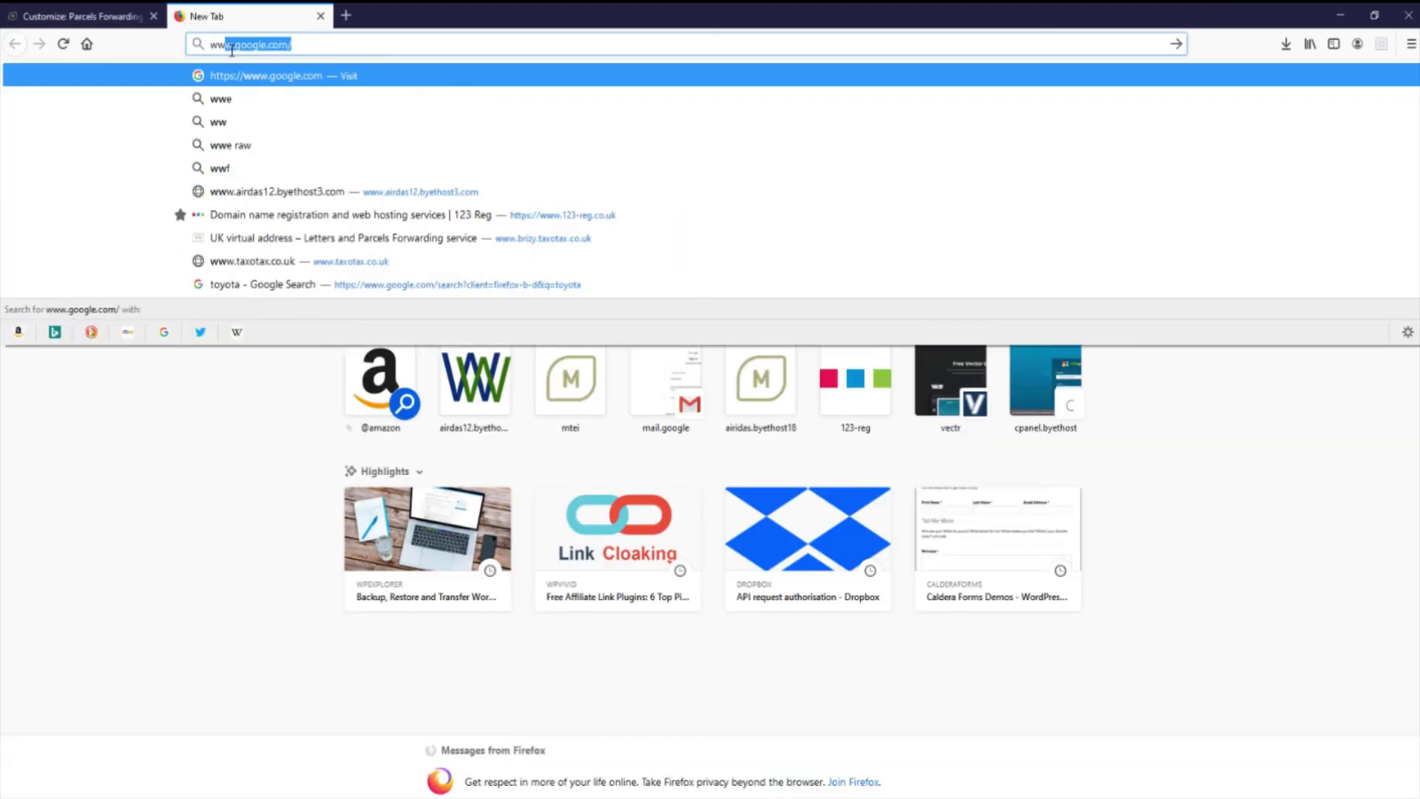
text(.youtube.co)
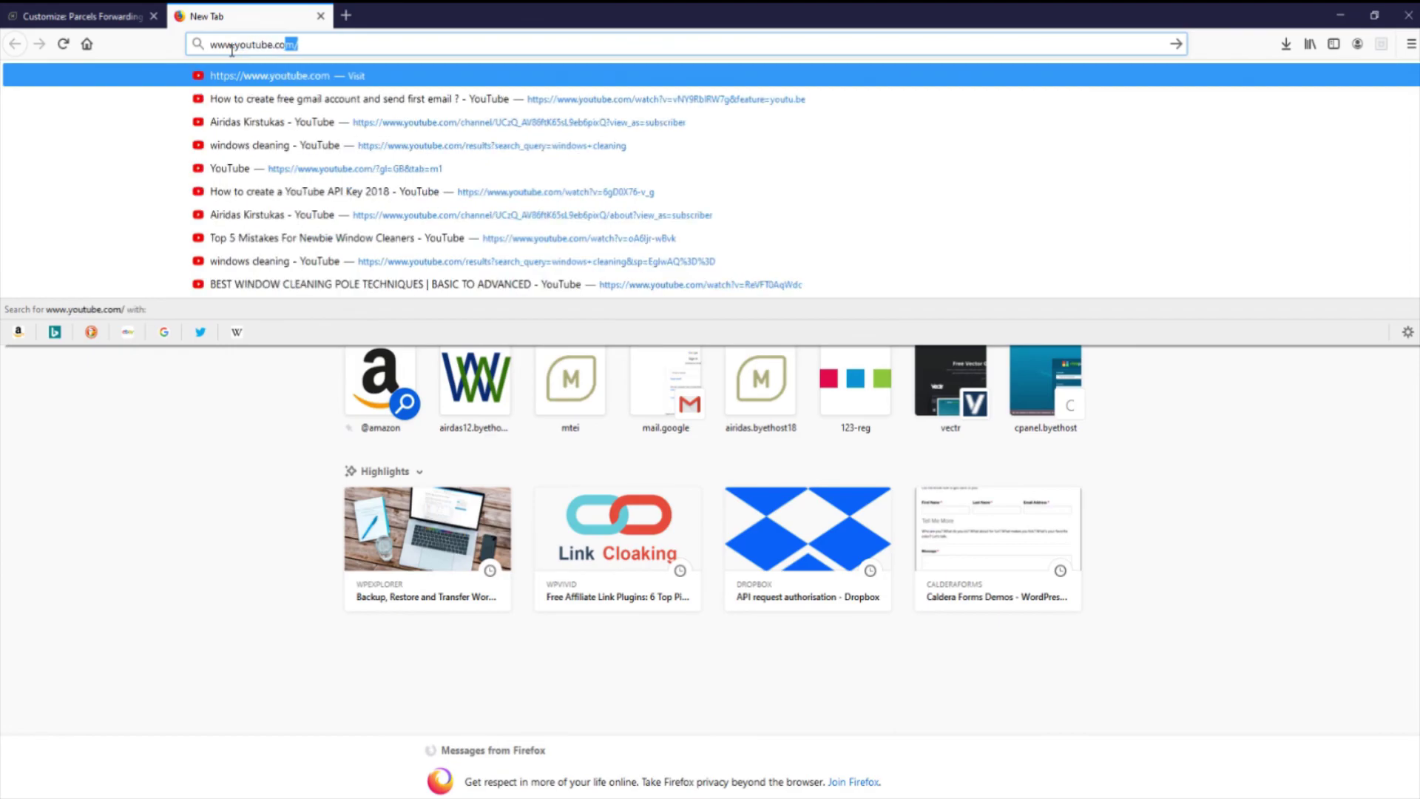
key(Return)
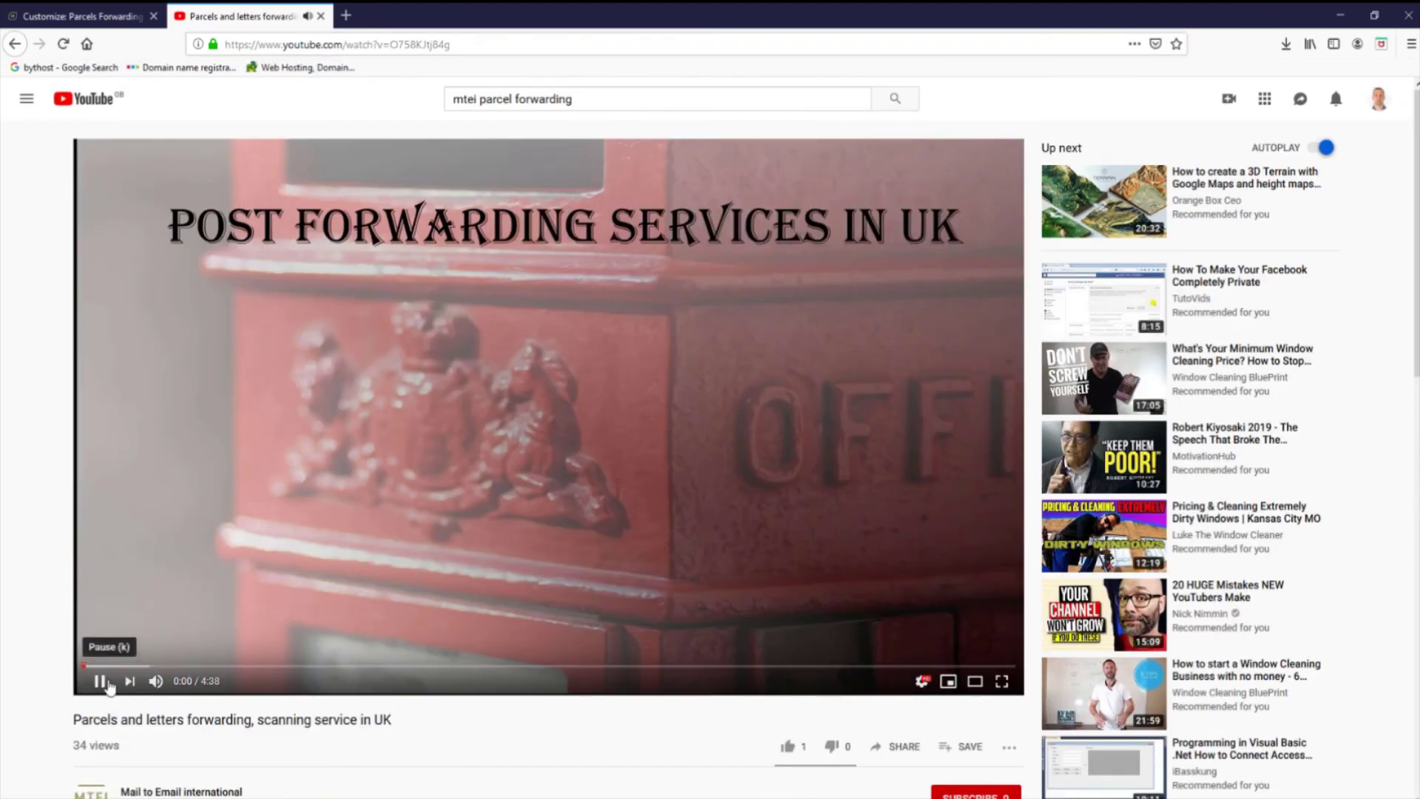
click(100, 680)
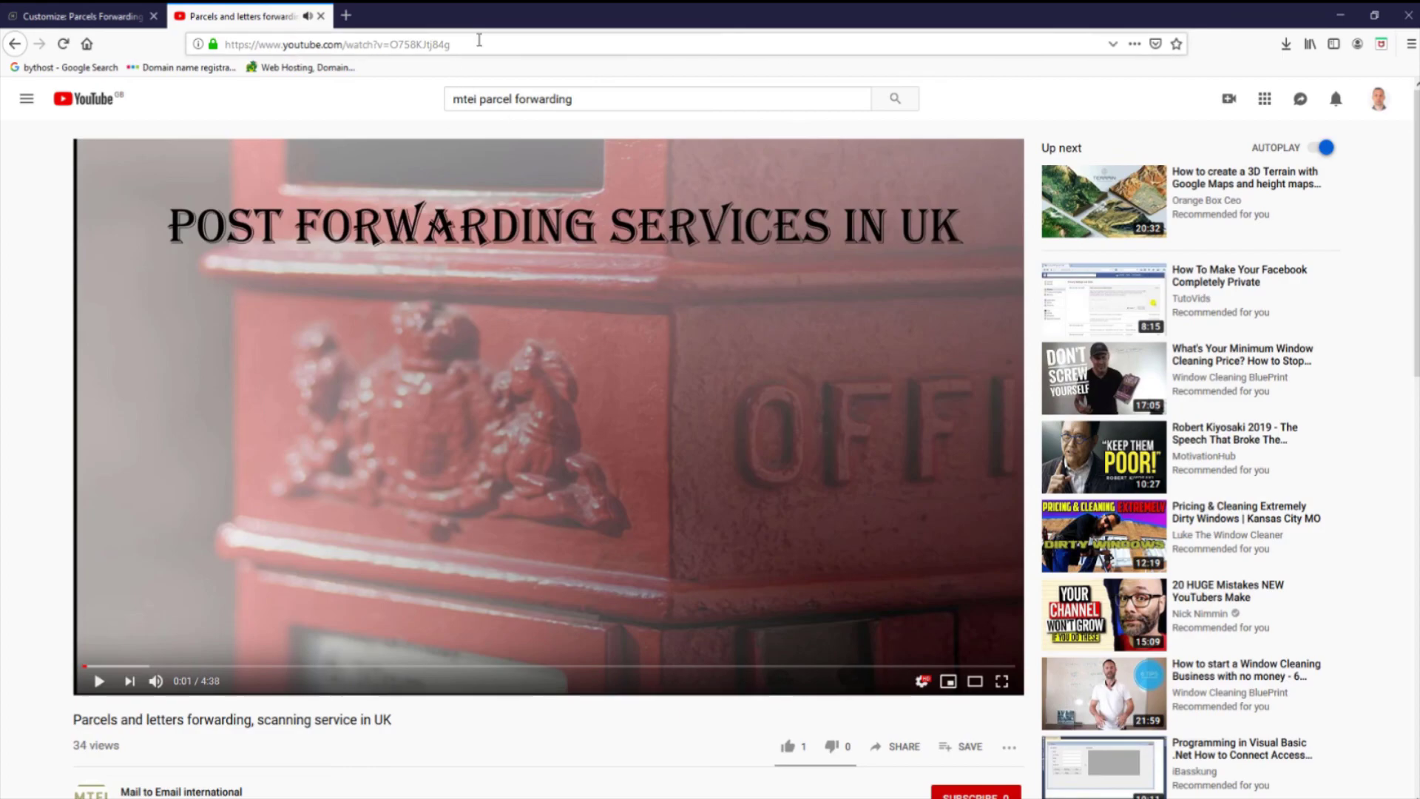
click(482, 40)
key(ctrl+c)
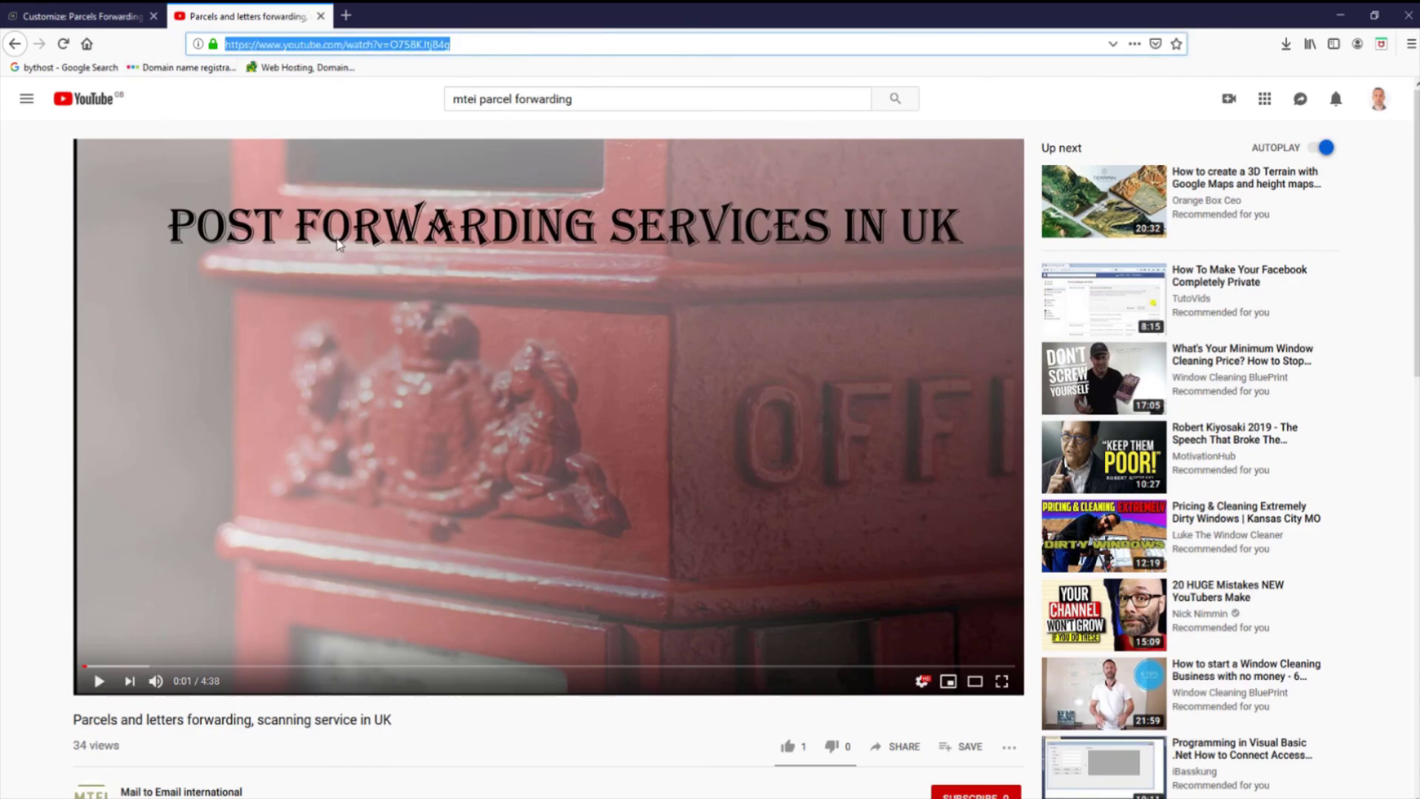
- Replace the placeholder URL in the WordPress Insert from URL dialog with the copied YouTube link and add the video to the widget
click(73, 16)
drag(272, 173, 122, 180)
key(ctrl+v)
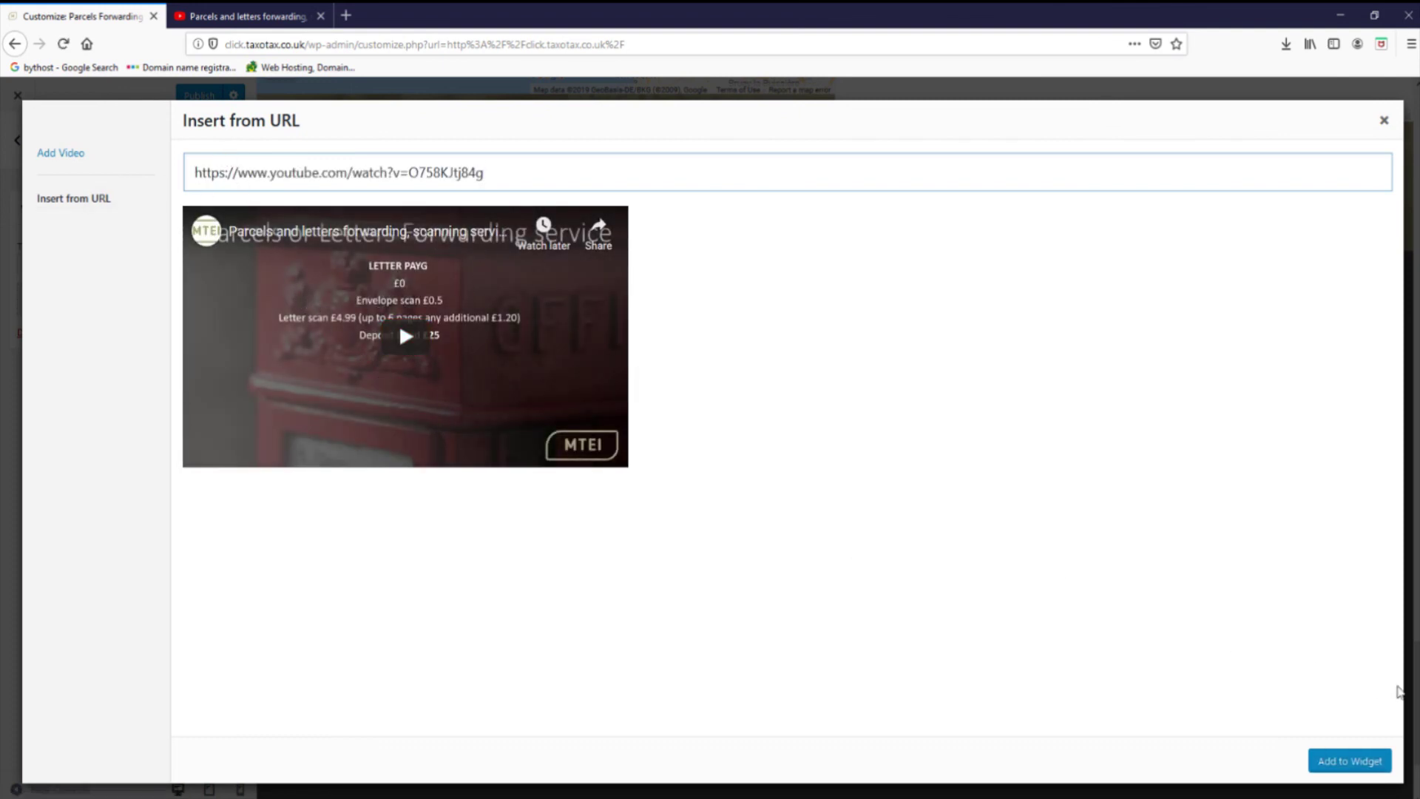
click(1351, 761)
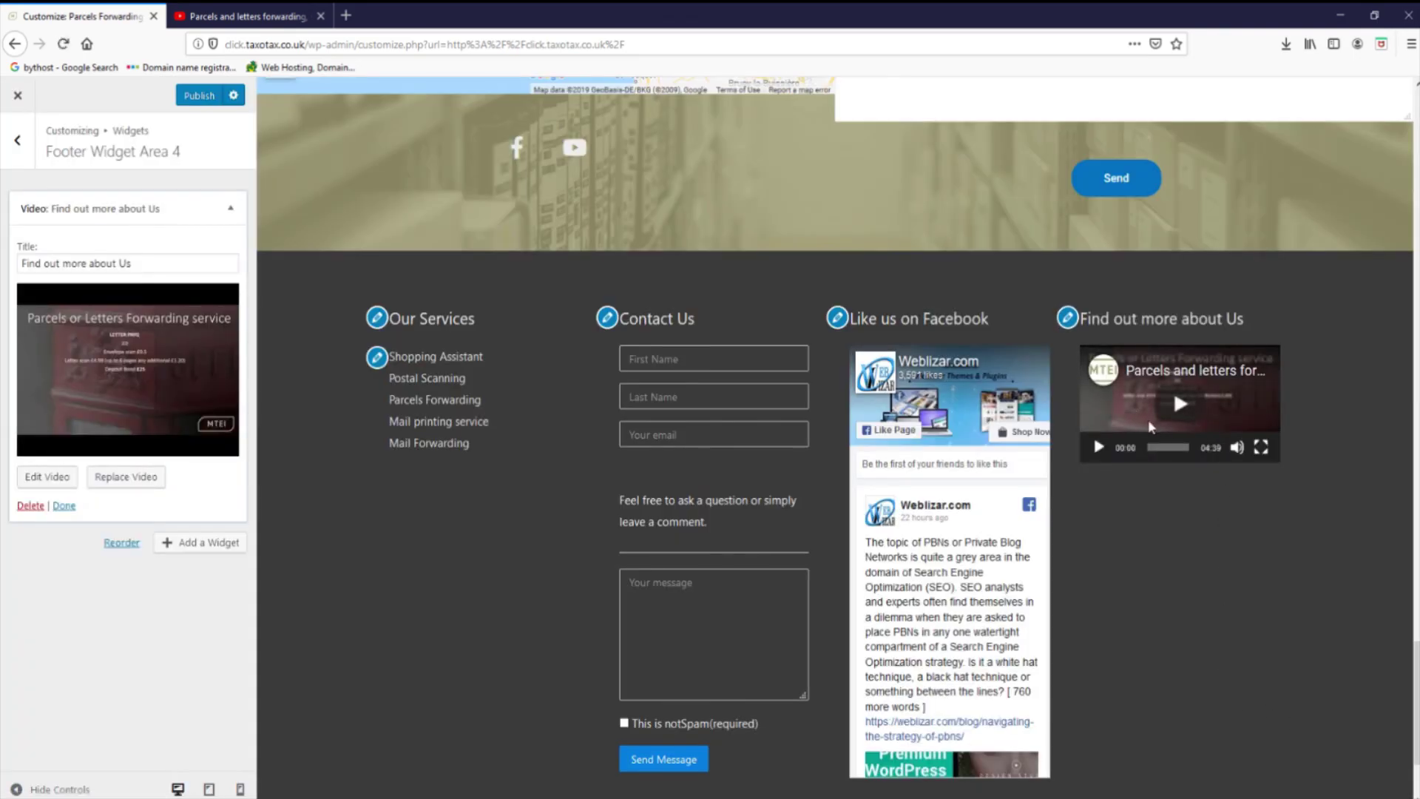
- Publish the Video widget and check the finished footer in the preview with the customizer controls hidden
click(199, 97)
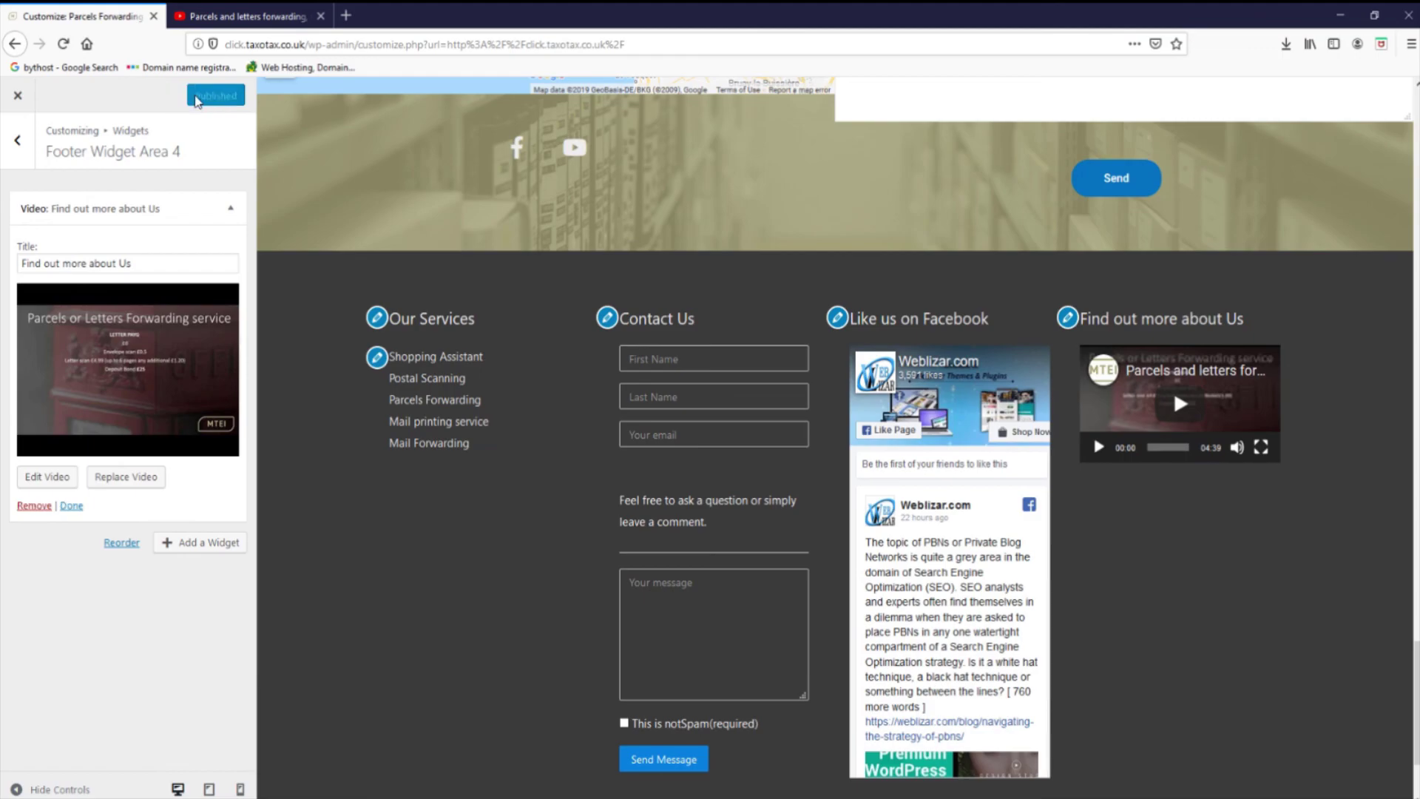
click(22, 789)
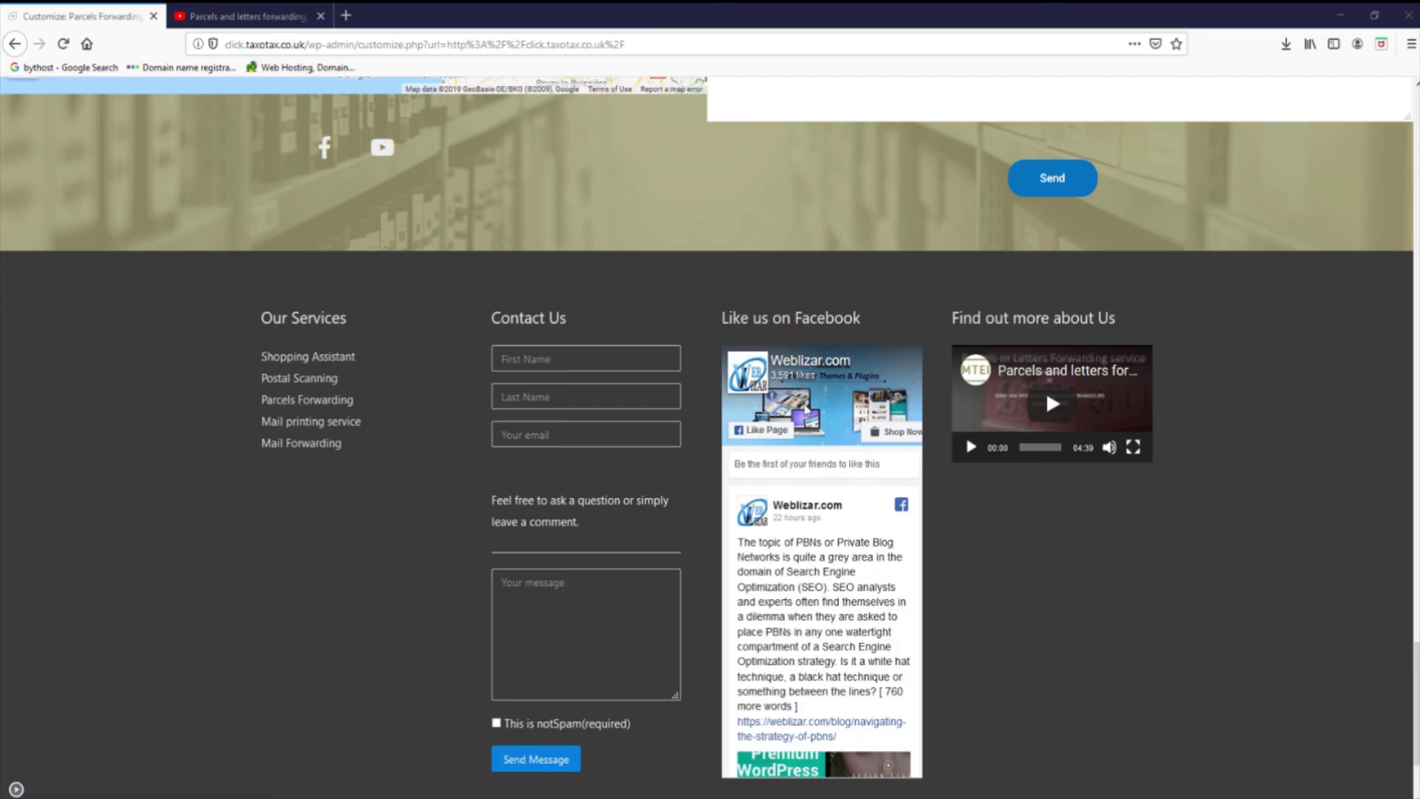
scroll(623, 564, down, 3)
scroll(625, 573, up, 3)
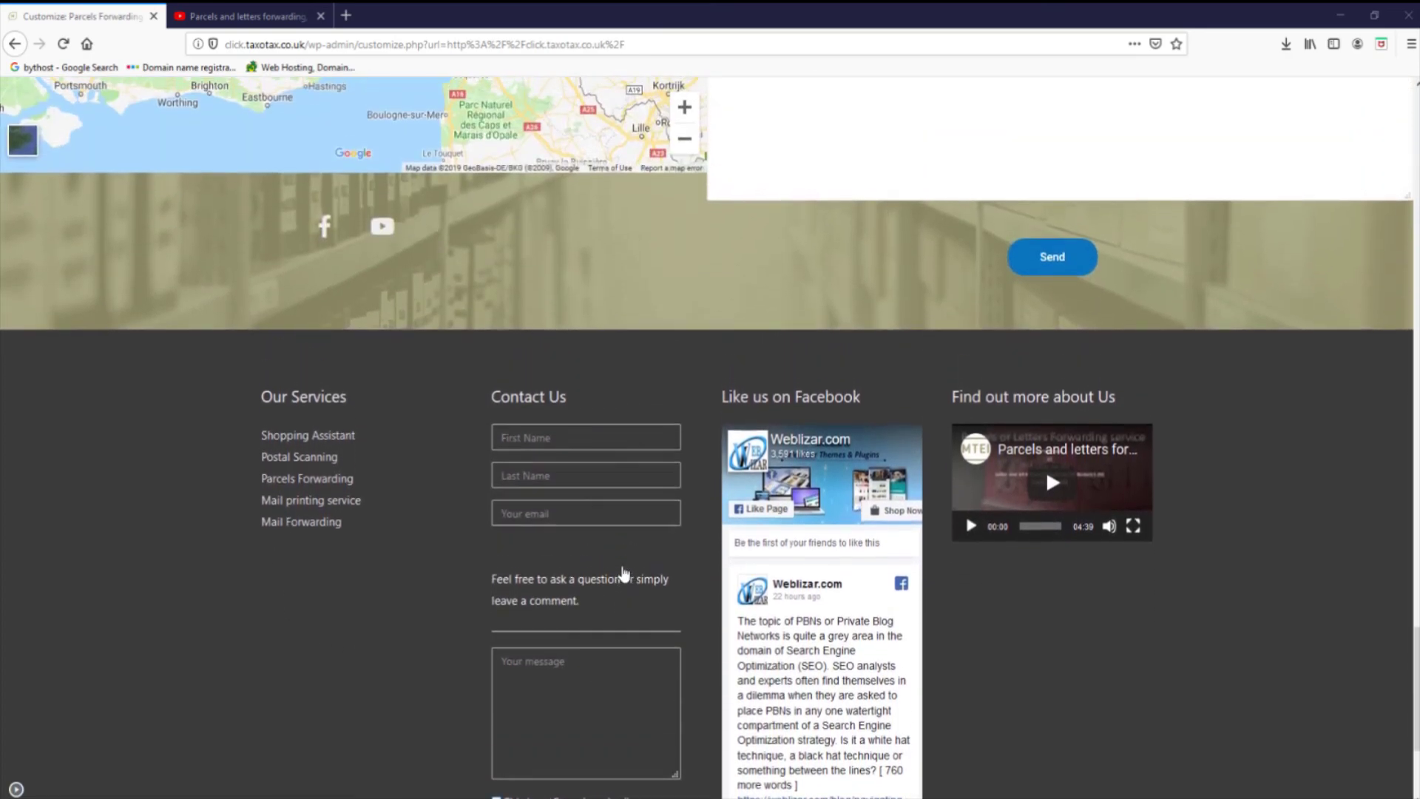
scroll(1198, 466, down, 3)
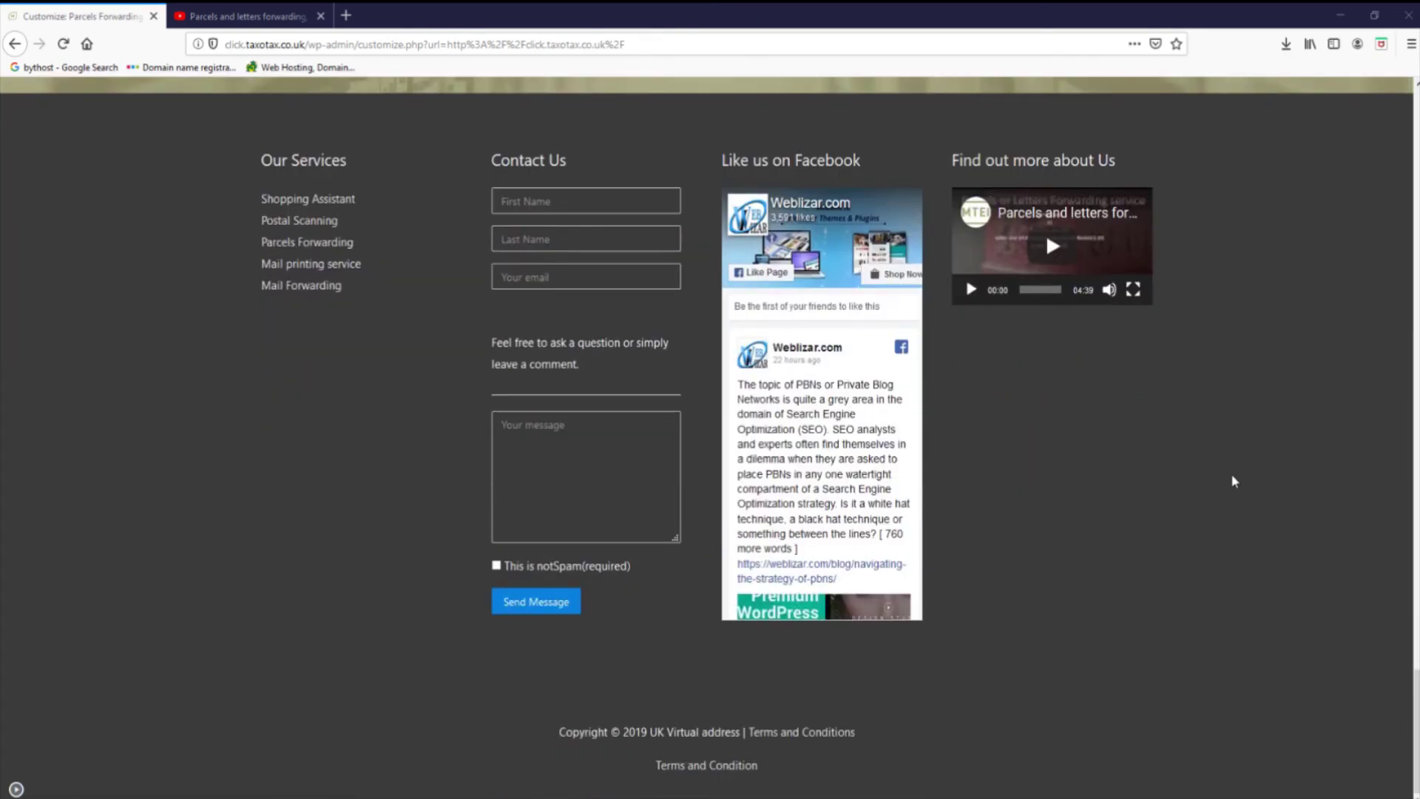